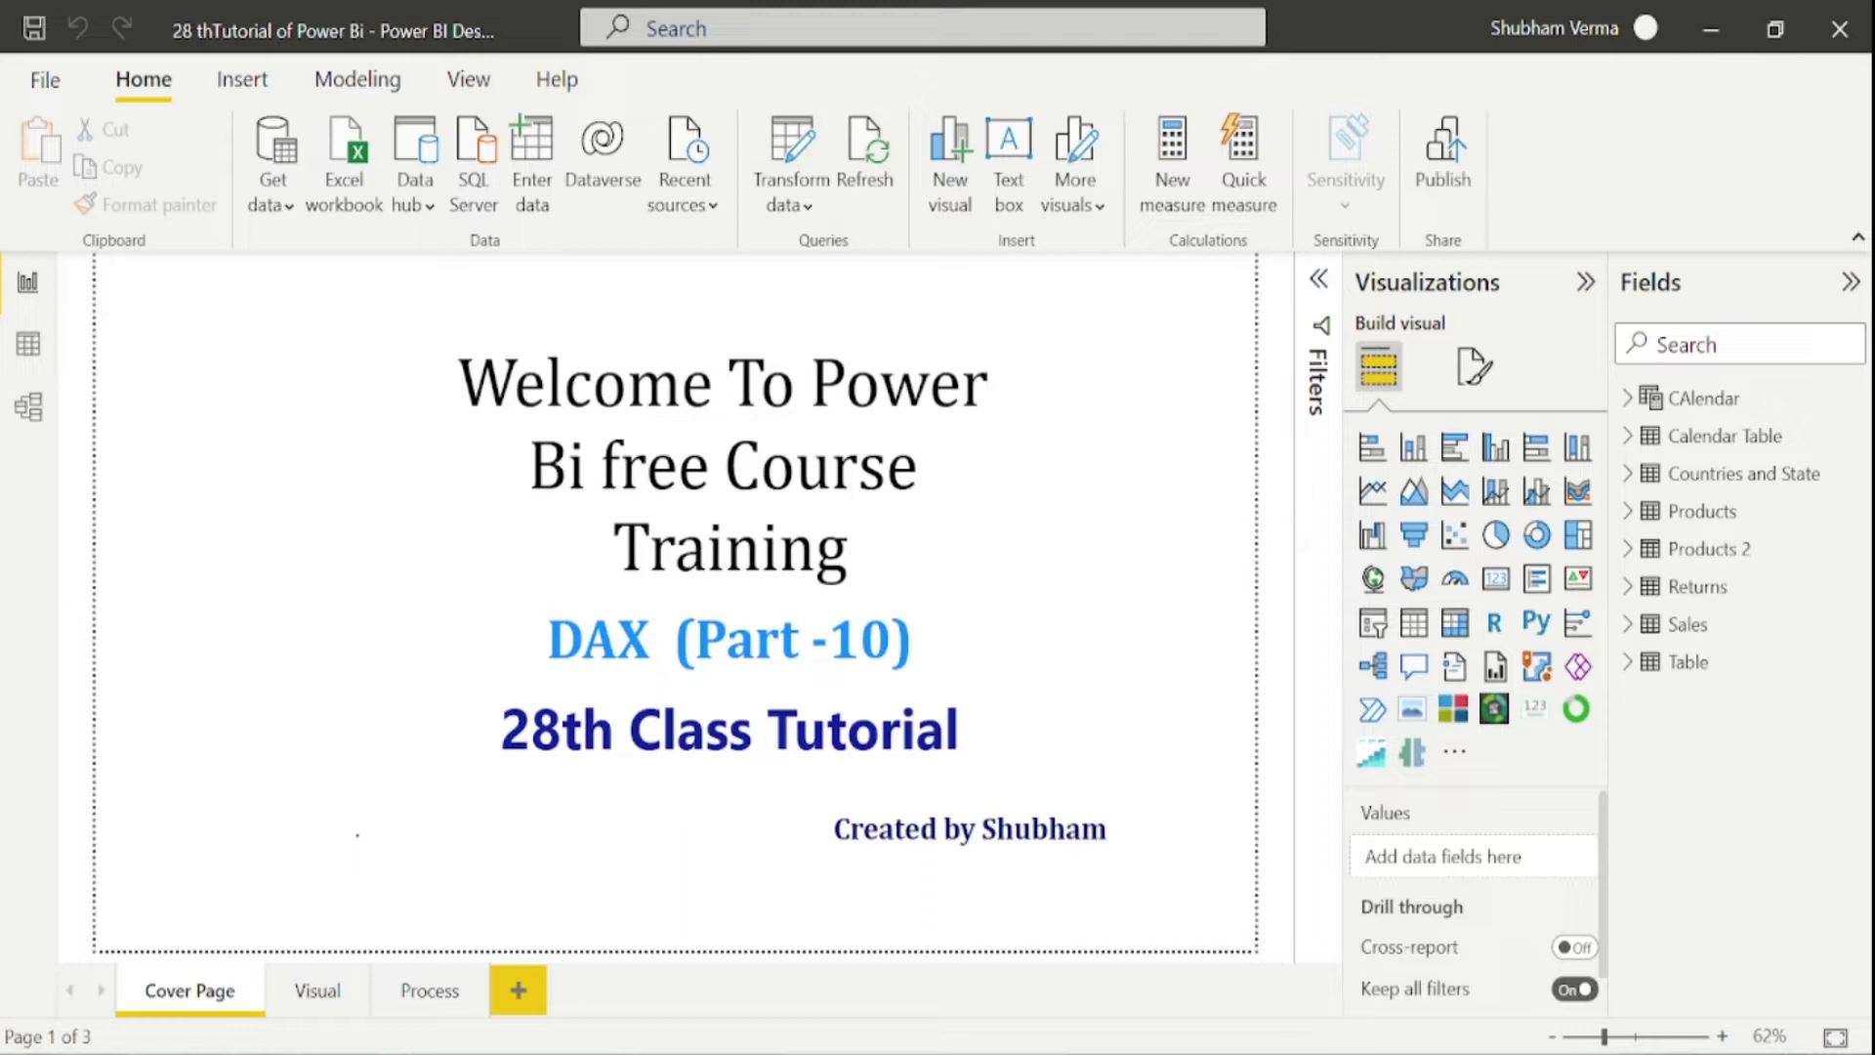
# Switch to the browser and open the Statistical functions page of the DAX function reference to look over its list.
pyautogui.hotkey('alt', 'Tab')
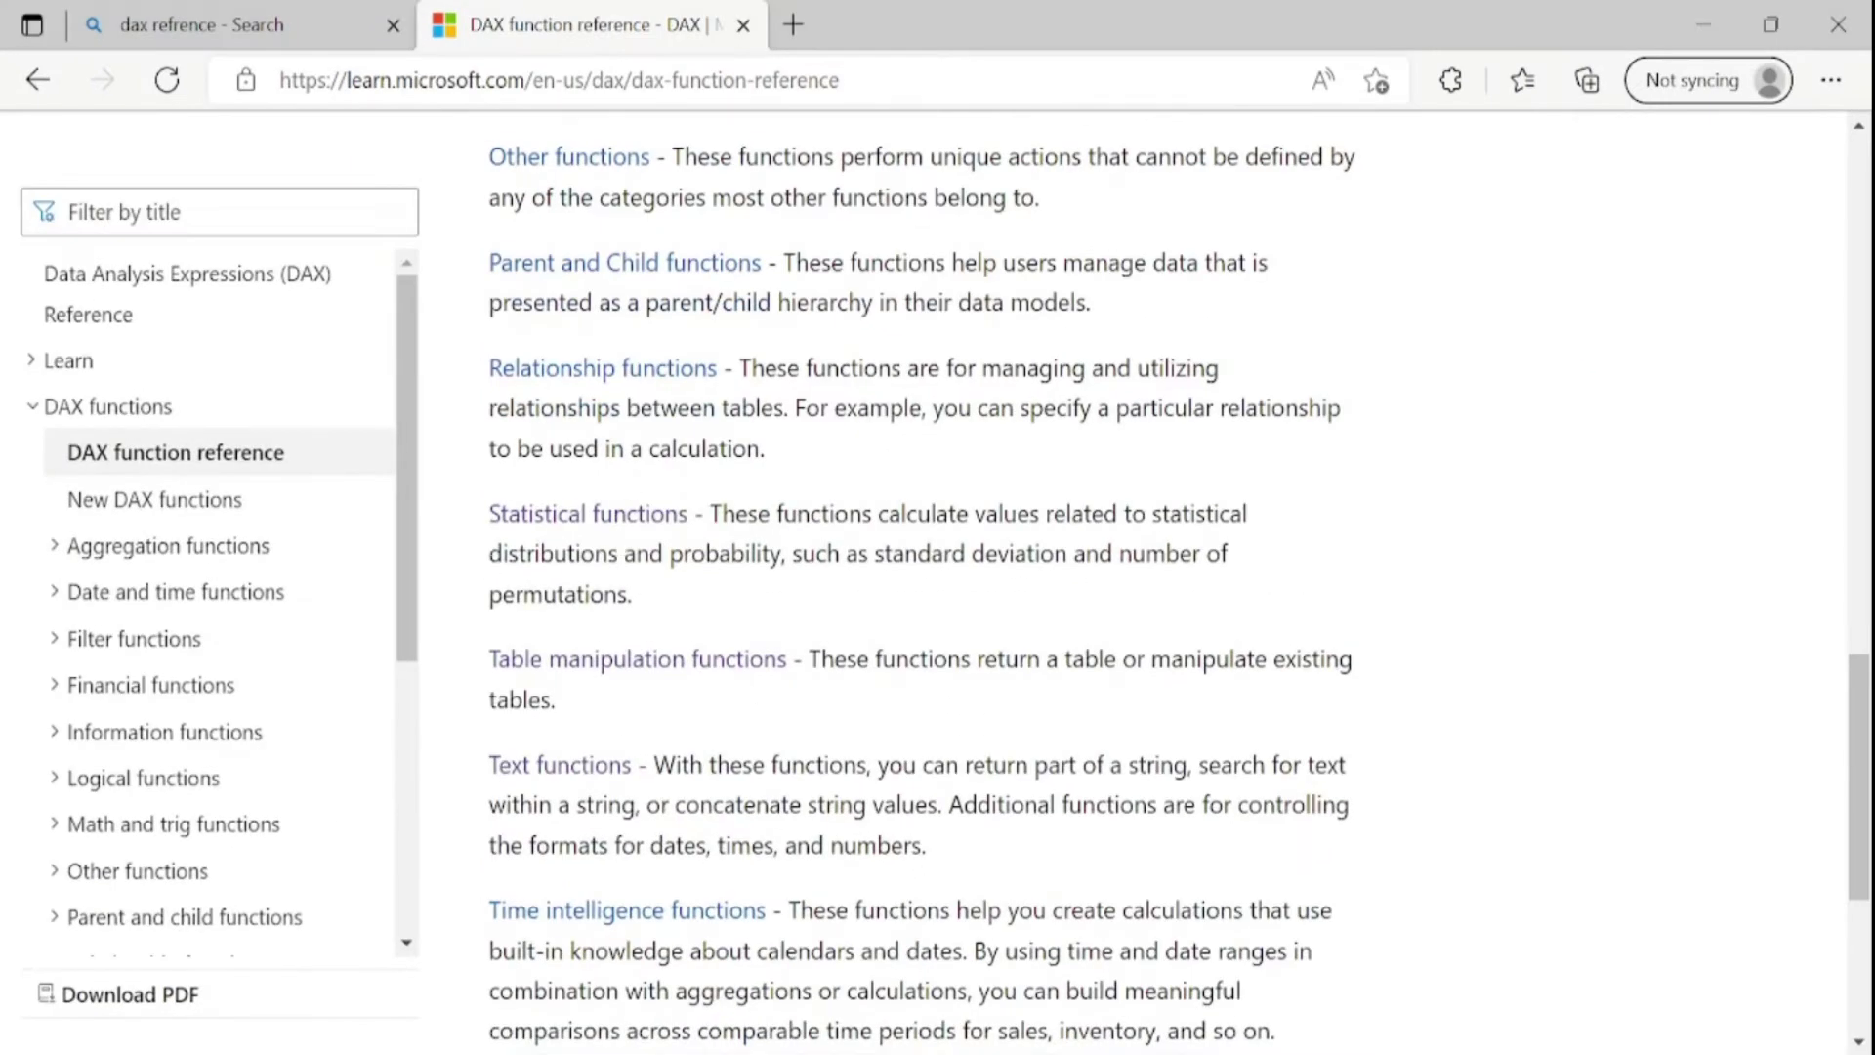
pyautogui.click(611, 516)
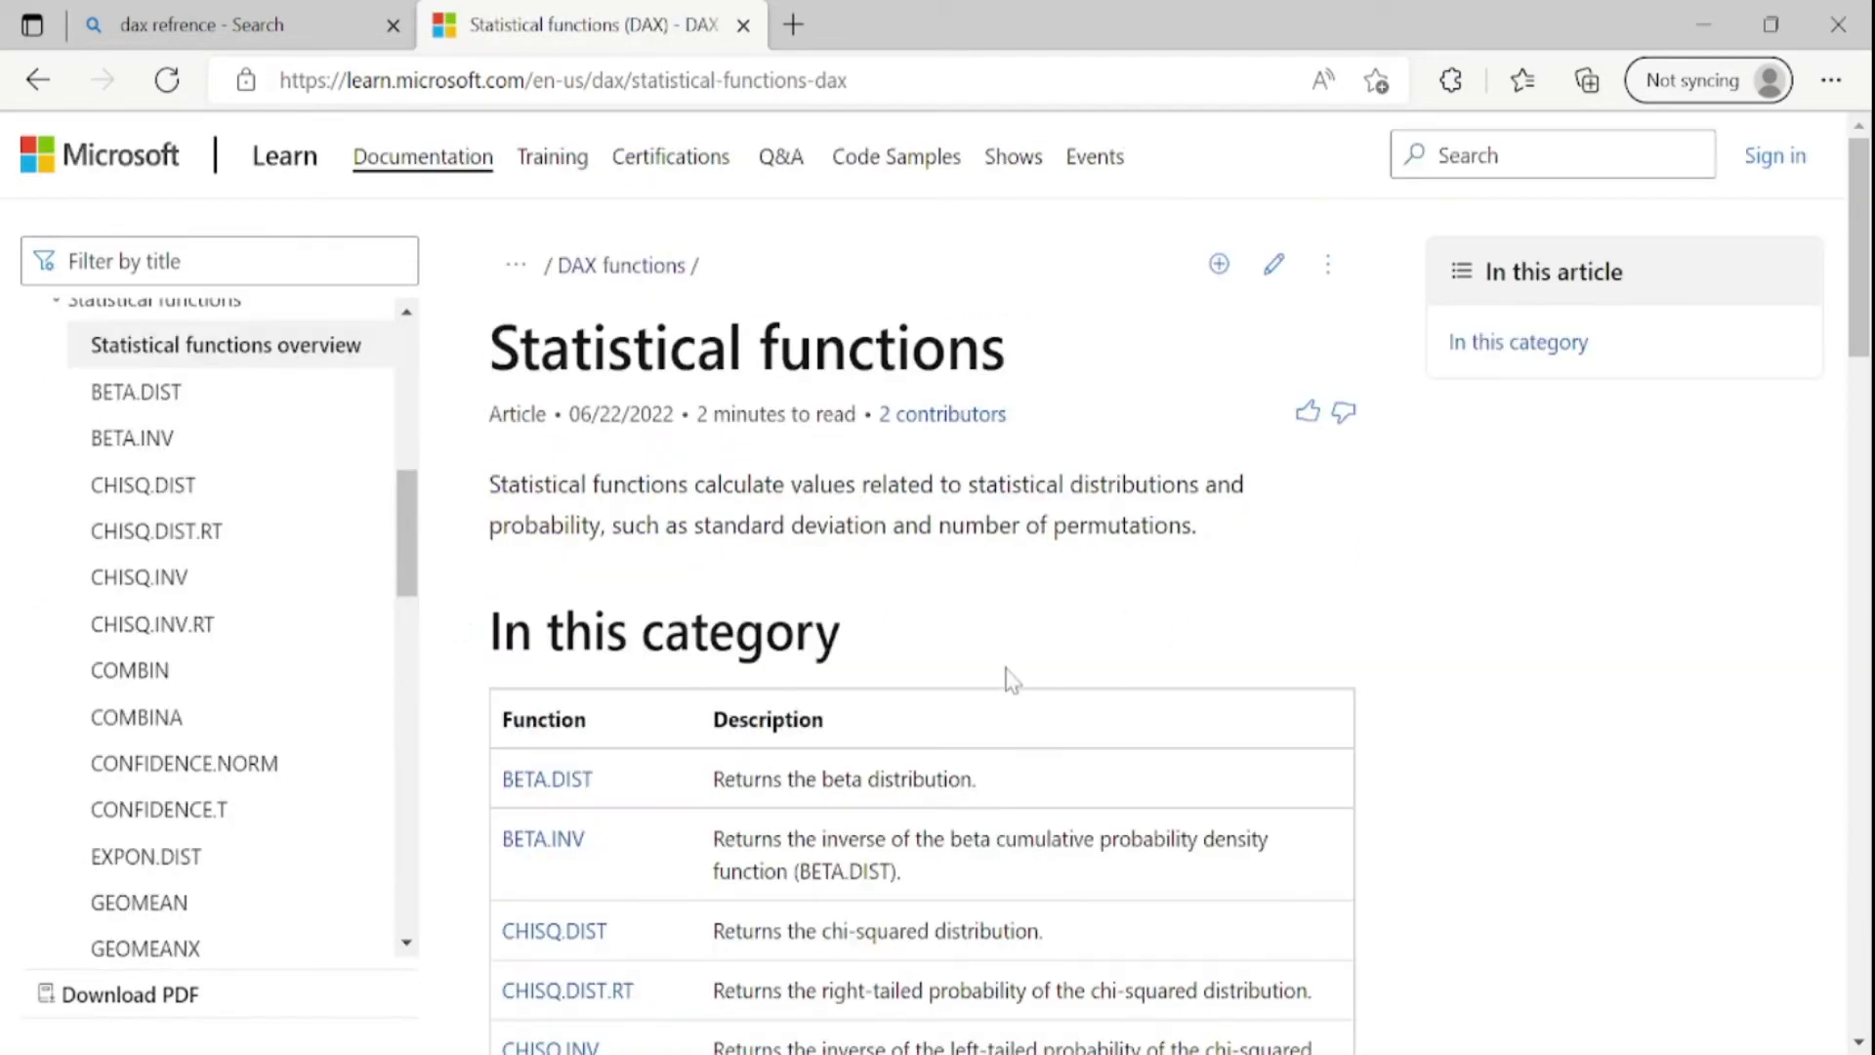
pyautogui.scroll(-5, 1009, 674)
pyautogui.scroll(5, 993, 645)
pyautogui.scroll(-5, 996, 643)
pyautogui.scroll(5, 1004, 640)
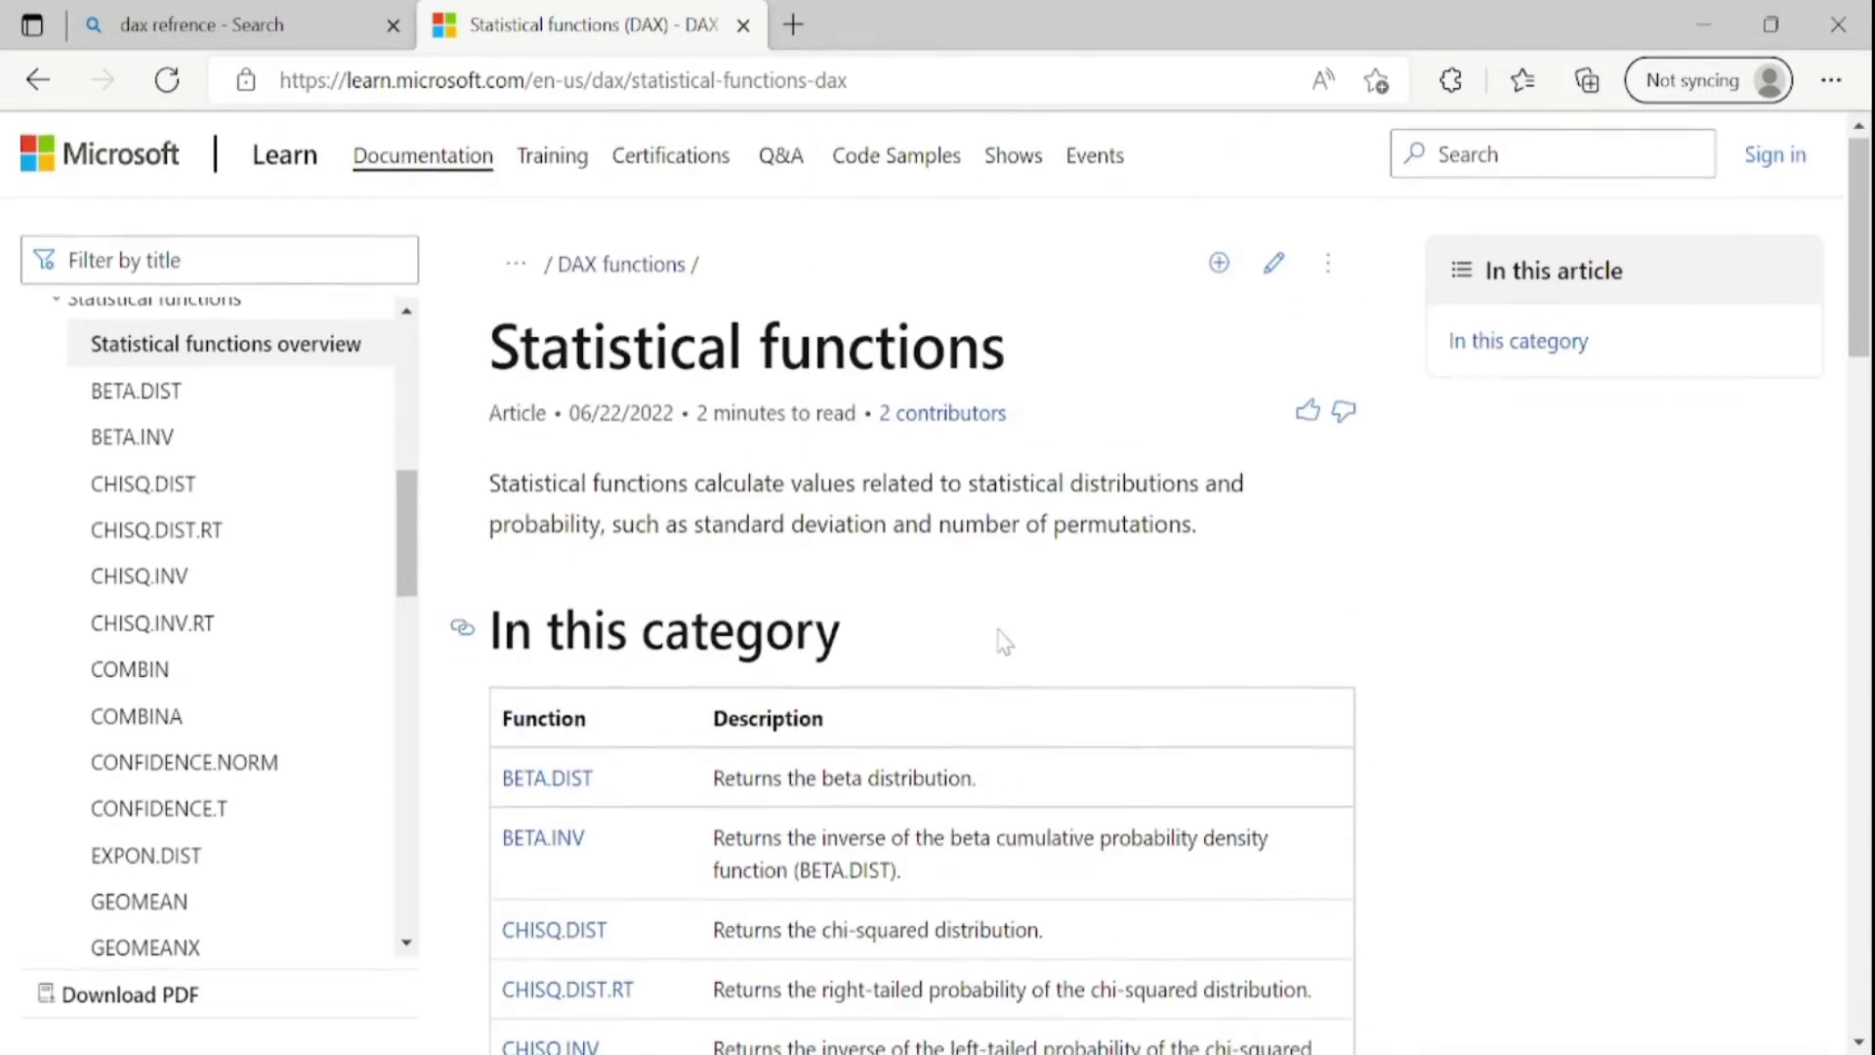
# Return to the DAX function reference and open the Table manipulation functions page to review the functions in this category.
pyautogui.click(37, 81)
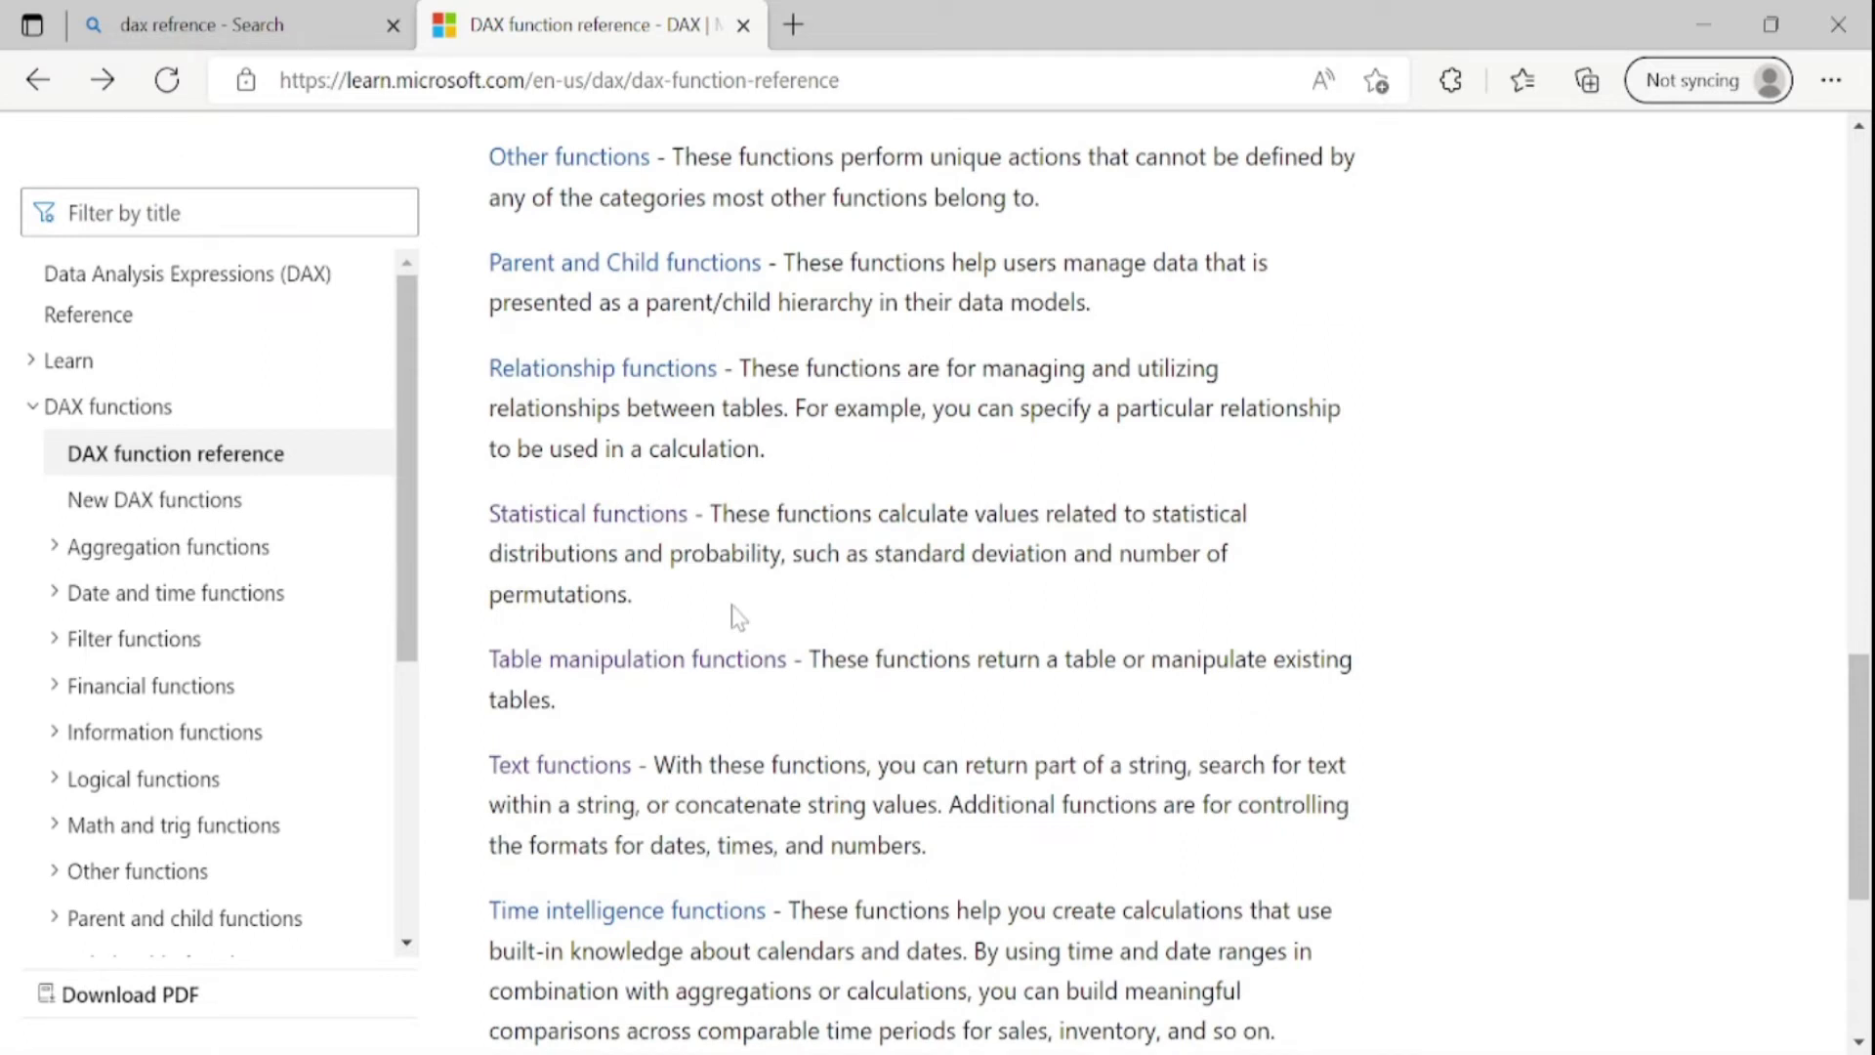
pyautogui.scroll(-1, 739, 617)
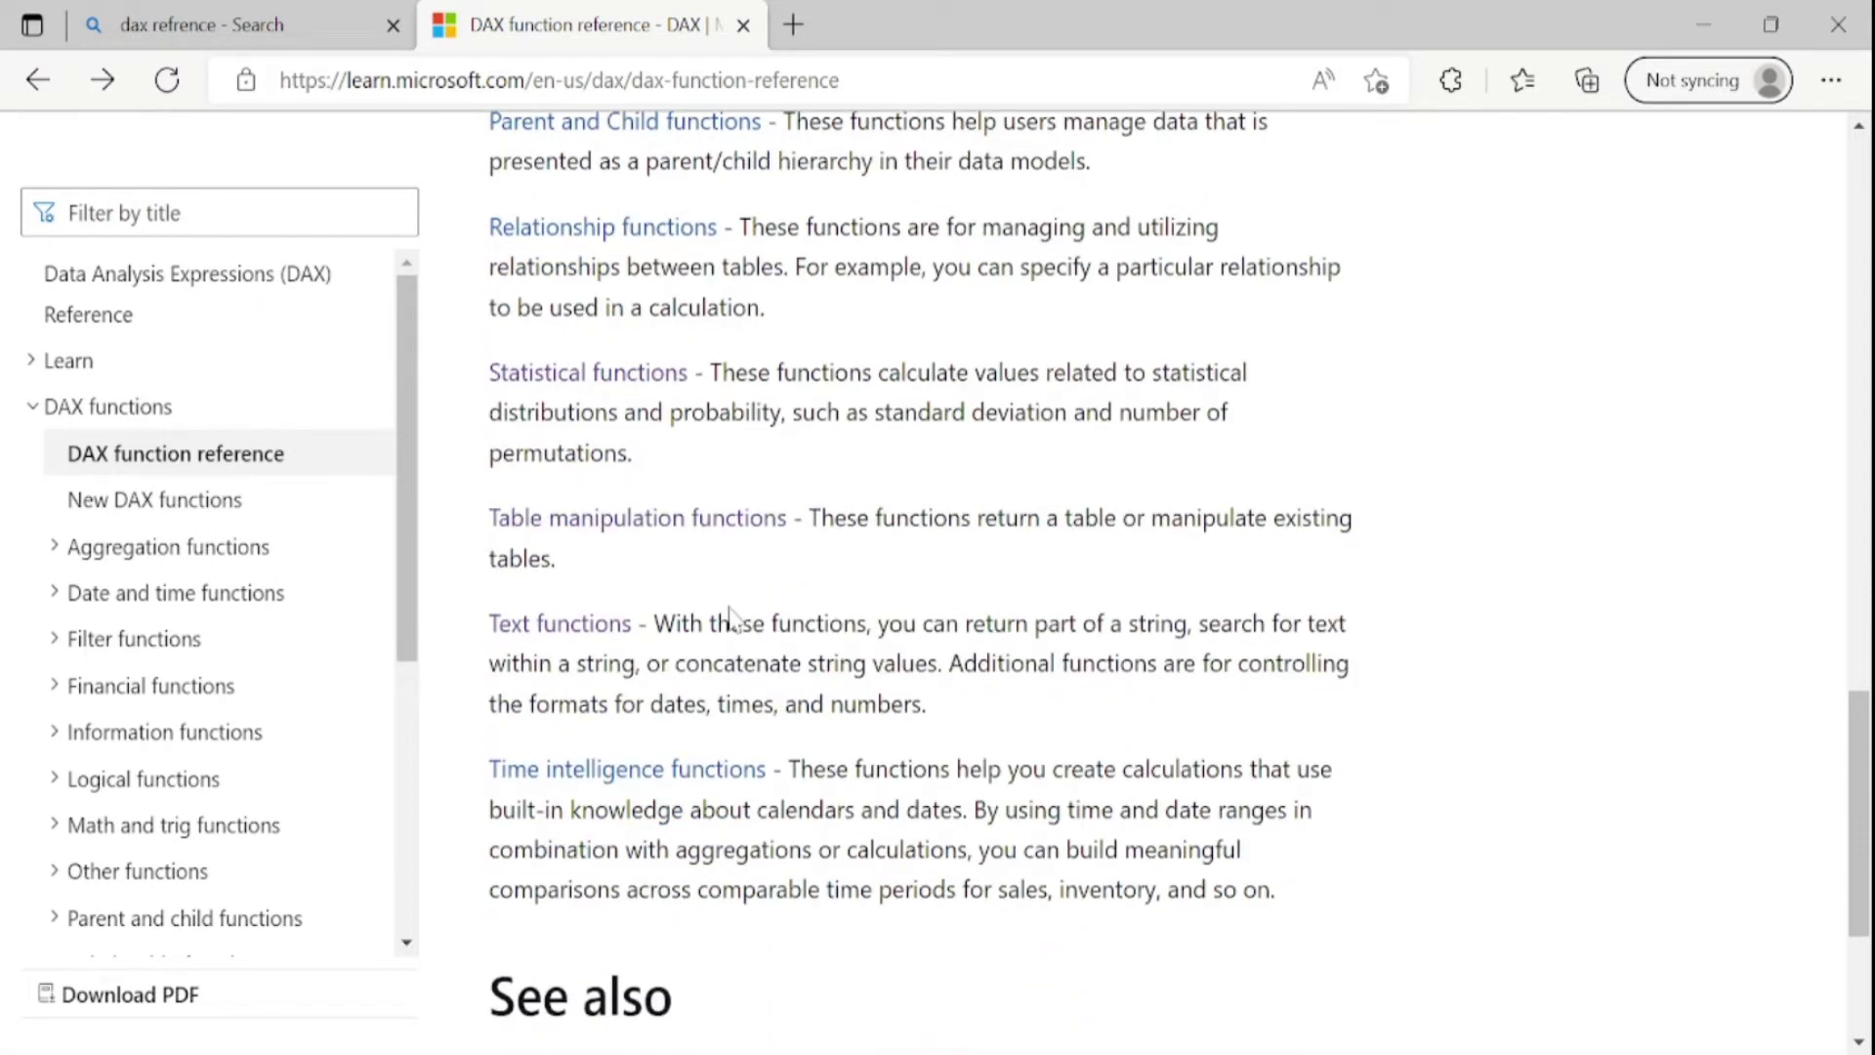
pyautogui.click(613, 532)
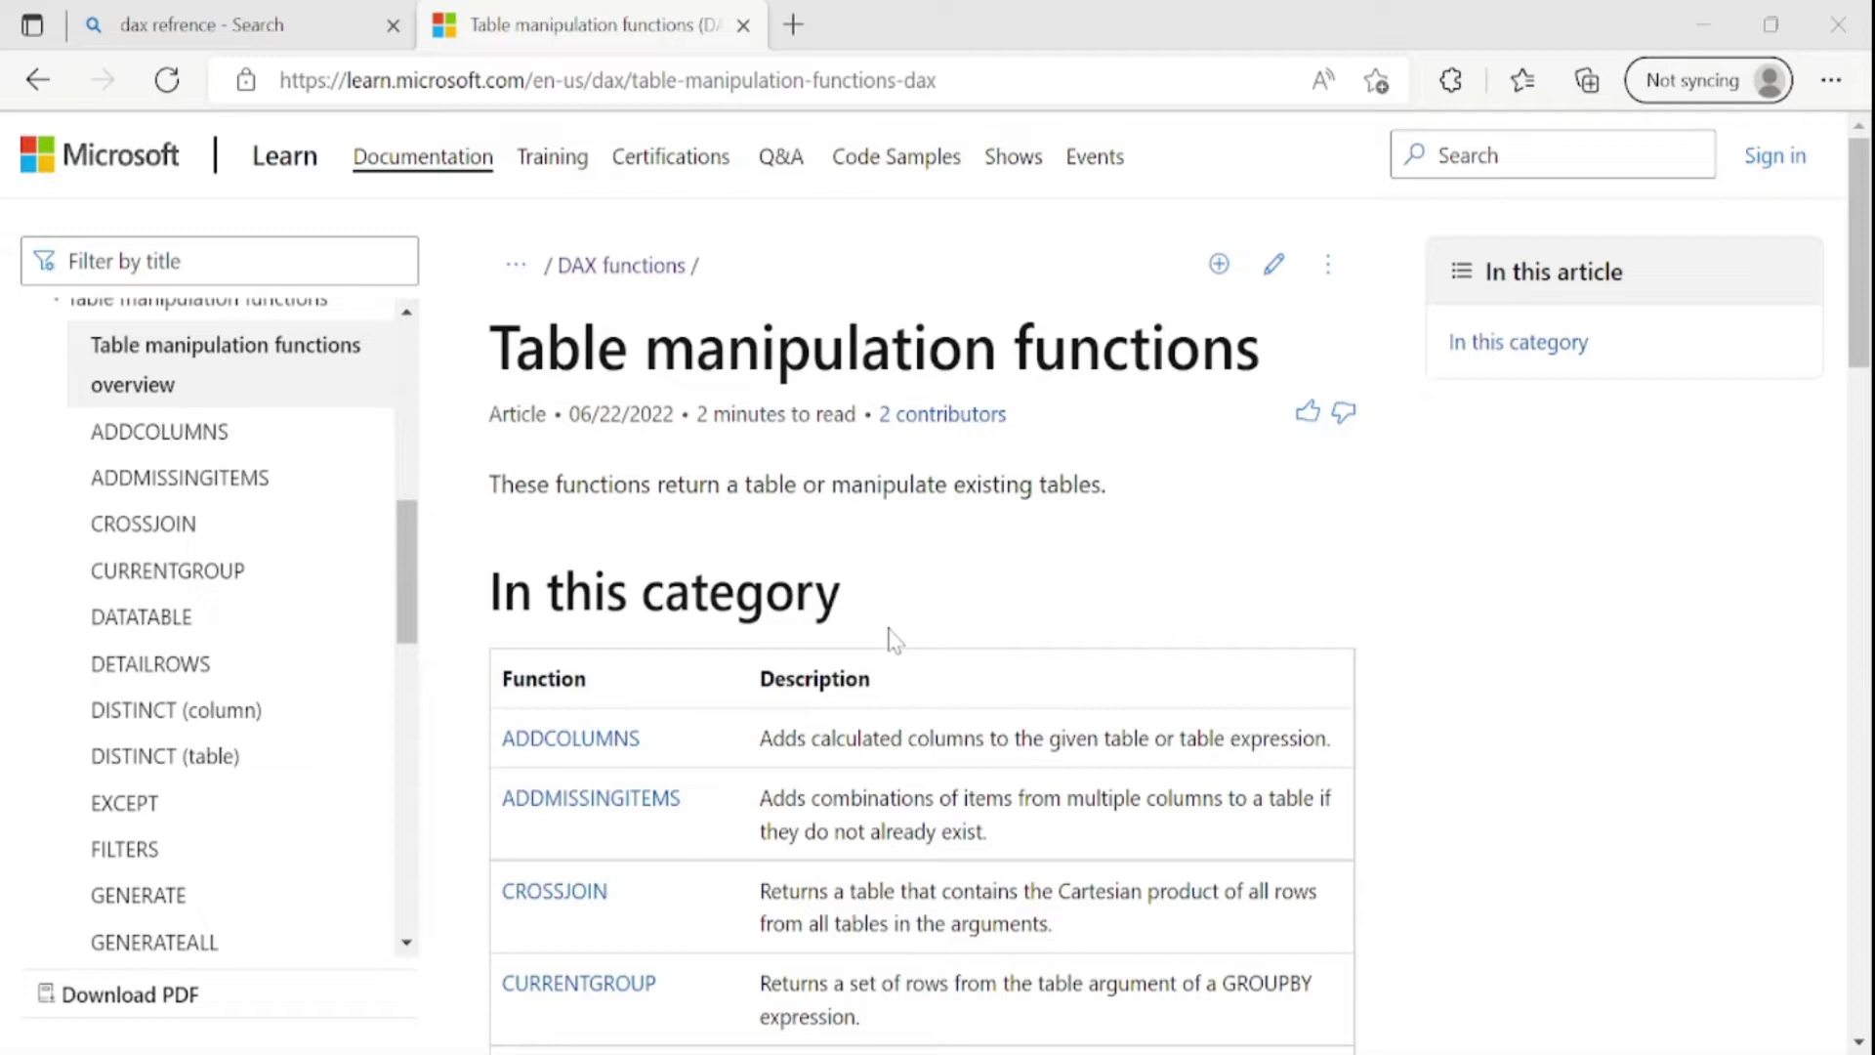
pyautogui.scroll(-3, 886, 636)
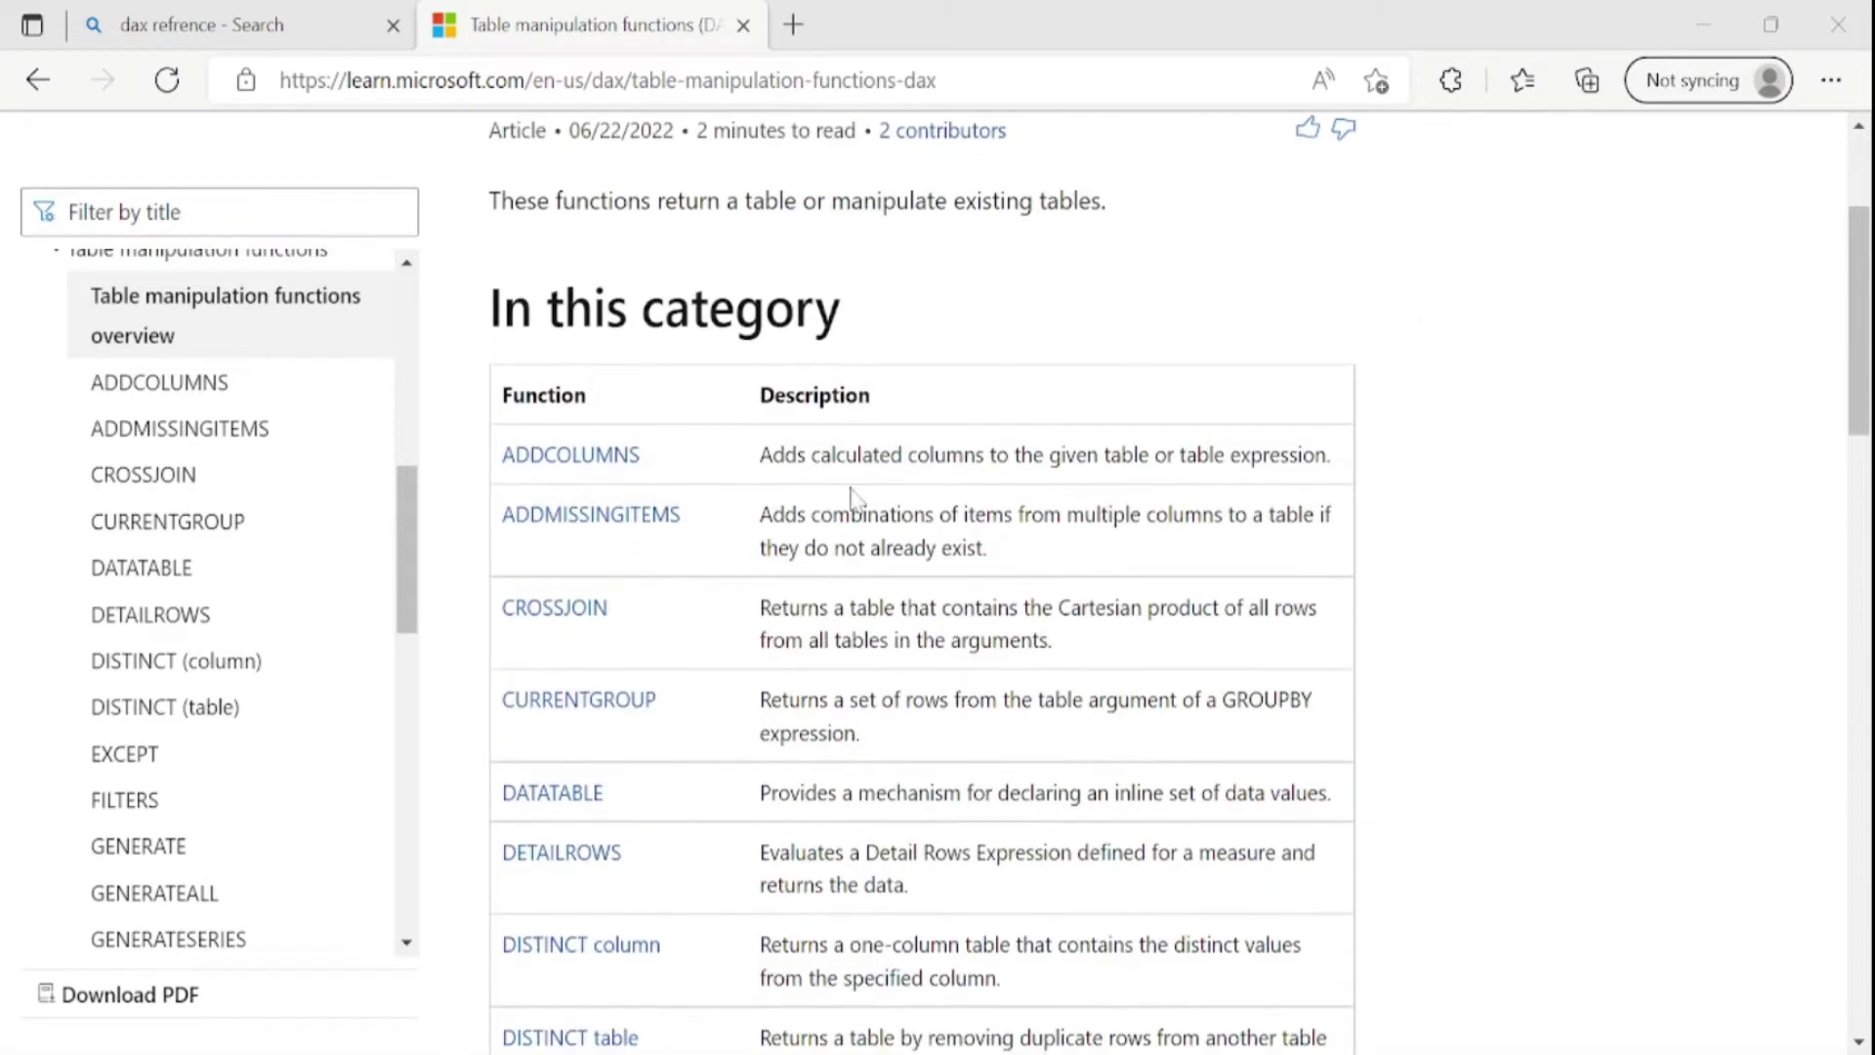
pyautogui.scroll(-4, 586, 742)
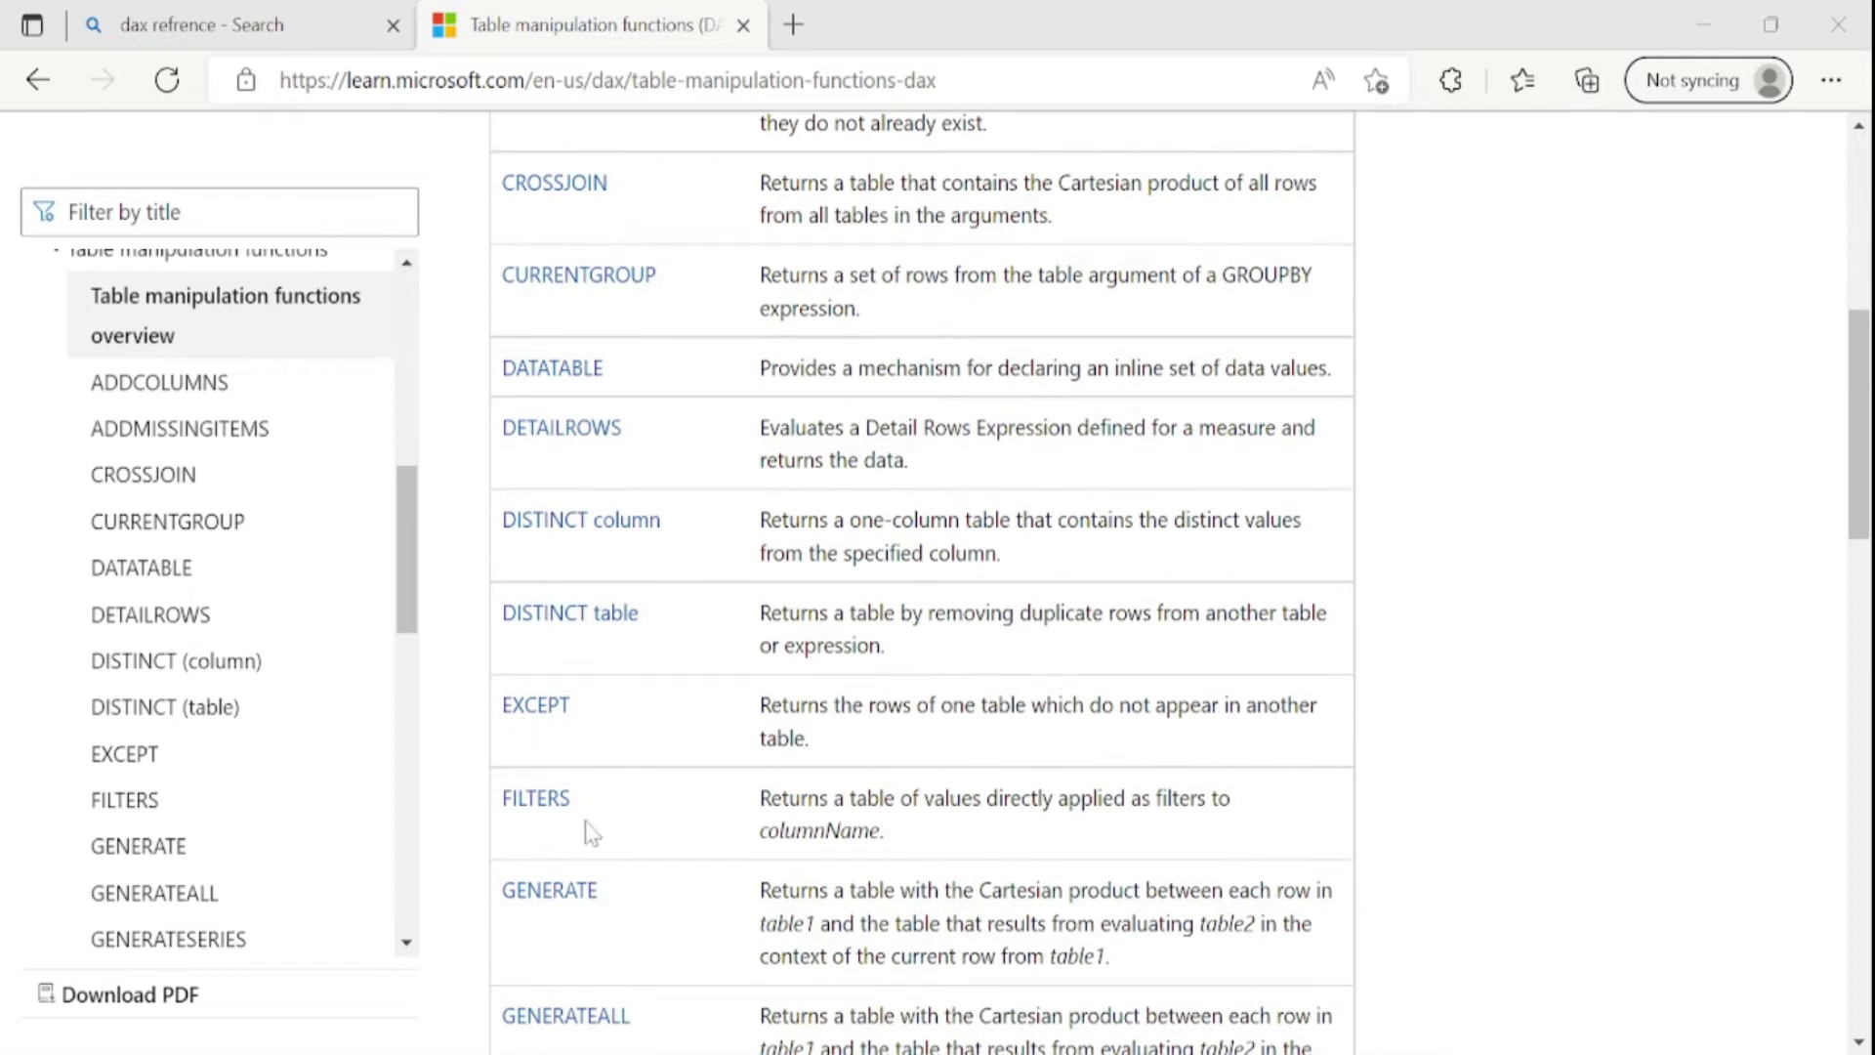
pyautogui.scroll(-9, 600, 830)
pyautogui.scroll(9, 600, 825)
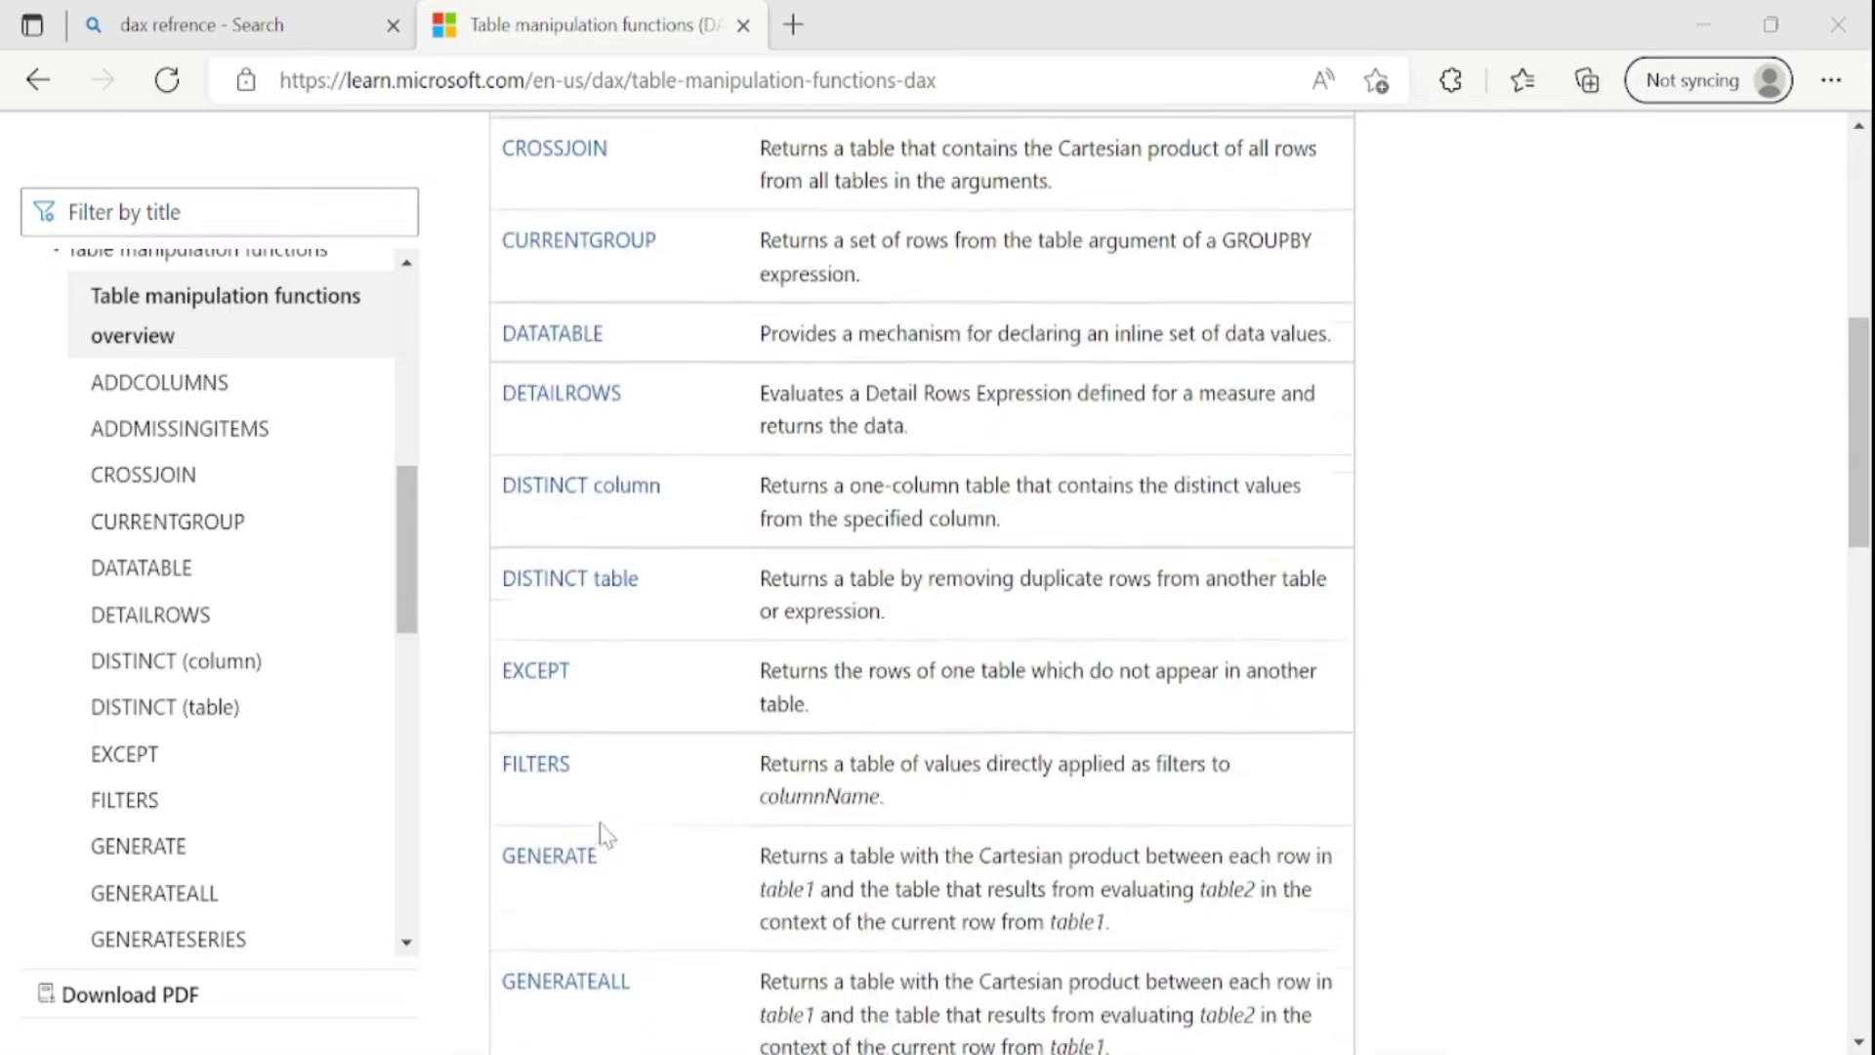
pyautogui.scroll(7, 599, 822)
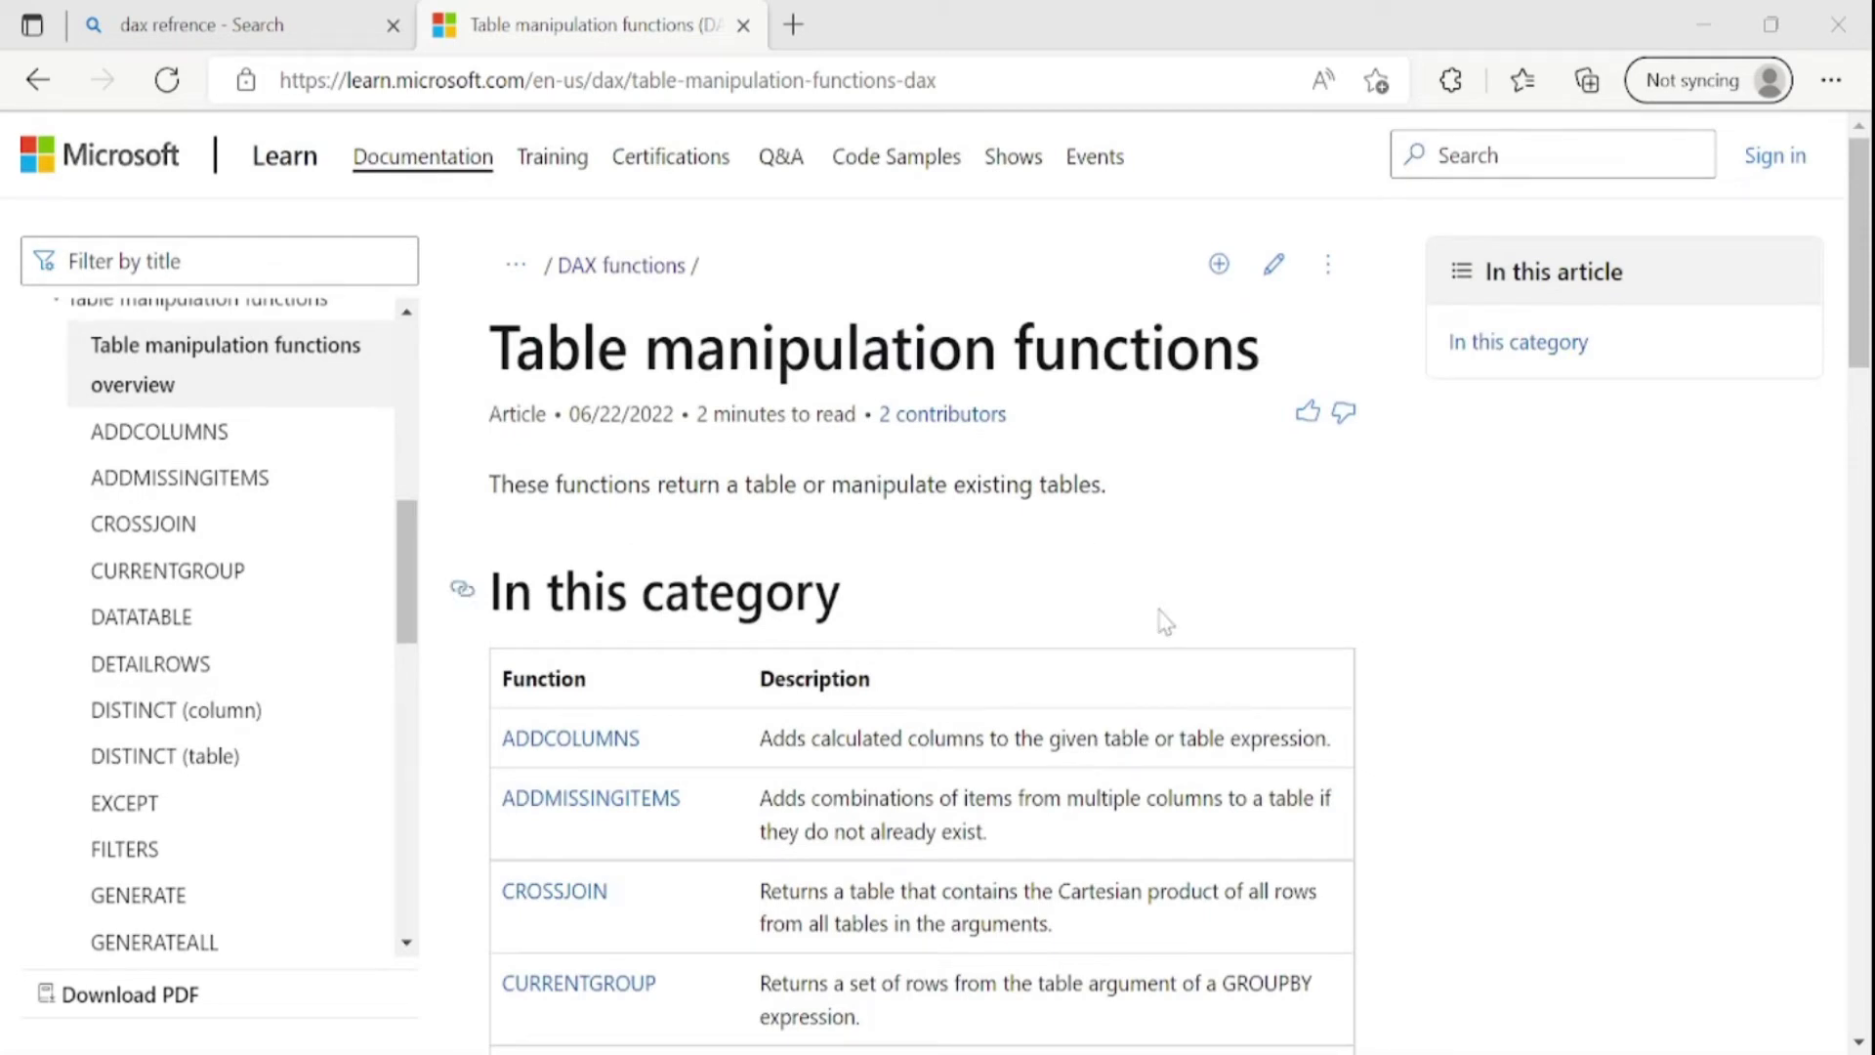
# Switch to Power BI Desktop and display the data of the Products table.
pyautogui.hotkey('alt', 'Tab')
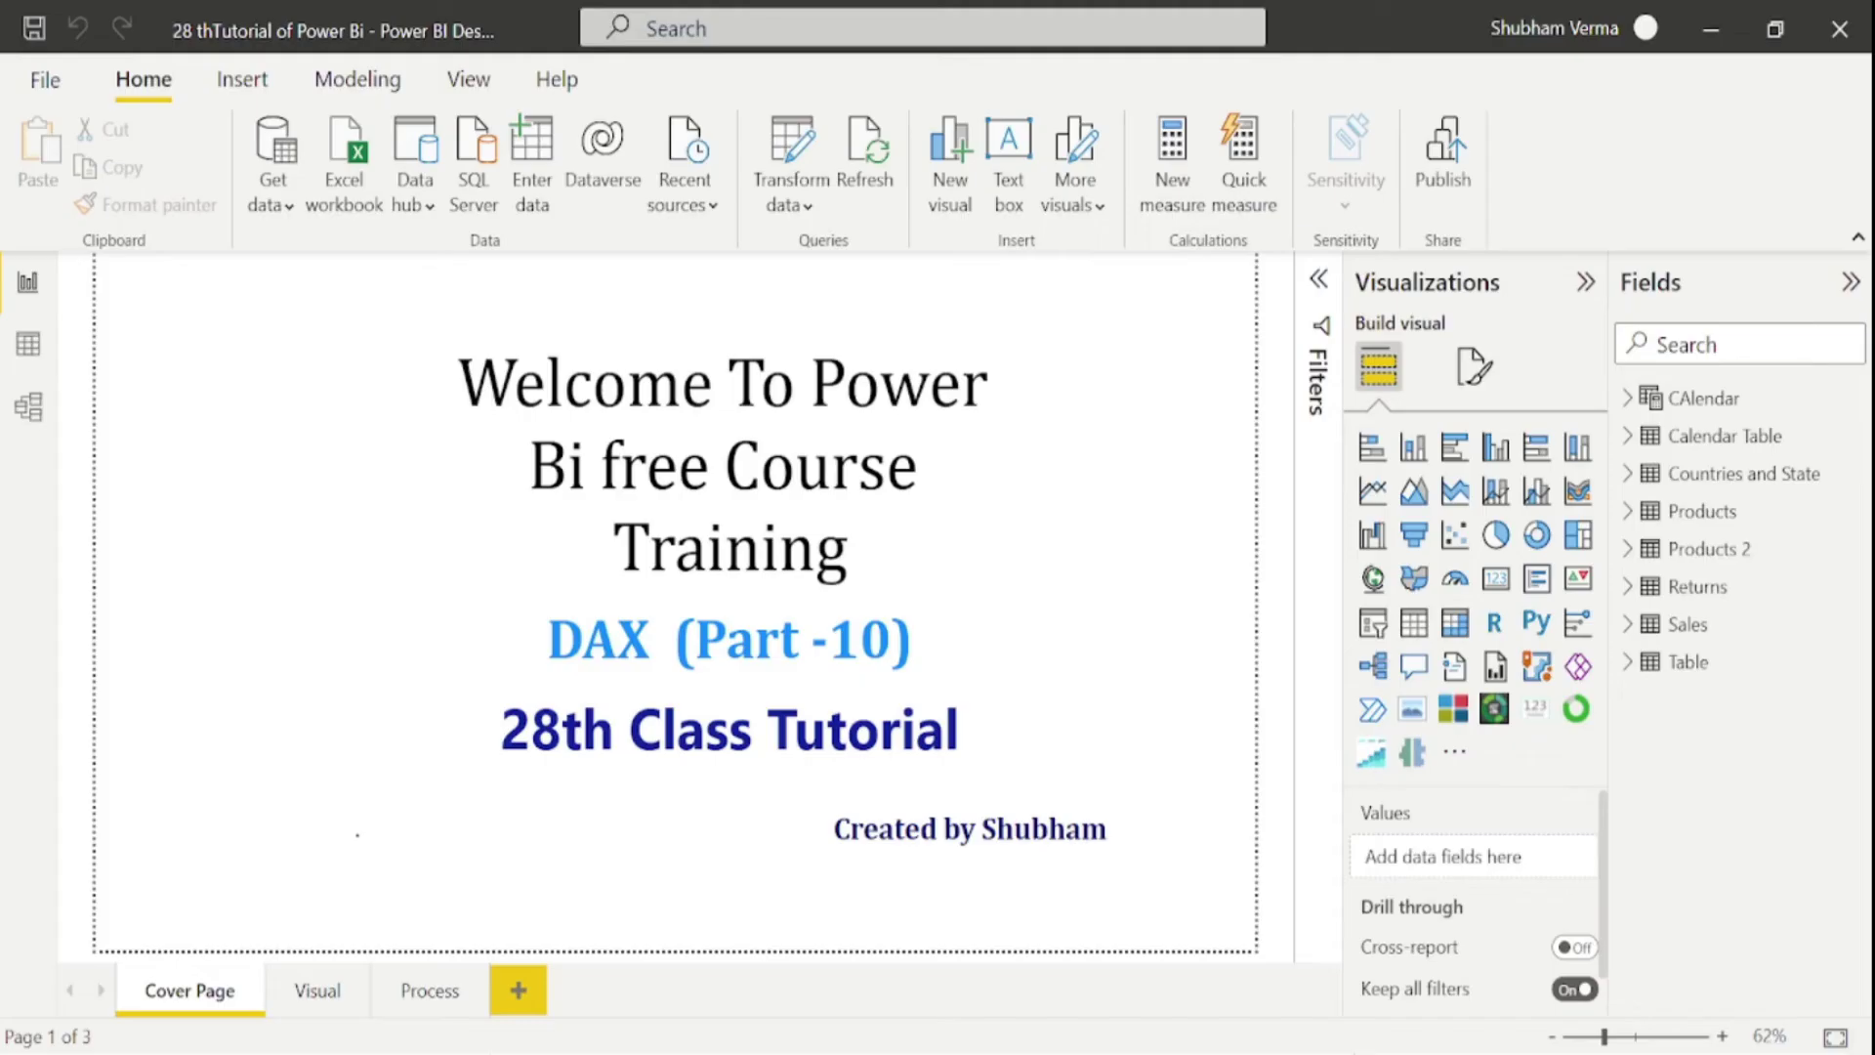
pyautogui.click(1707, 517)
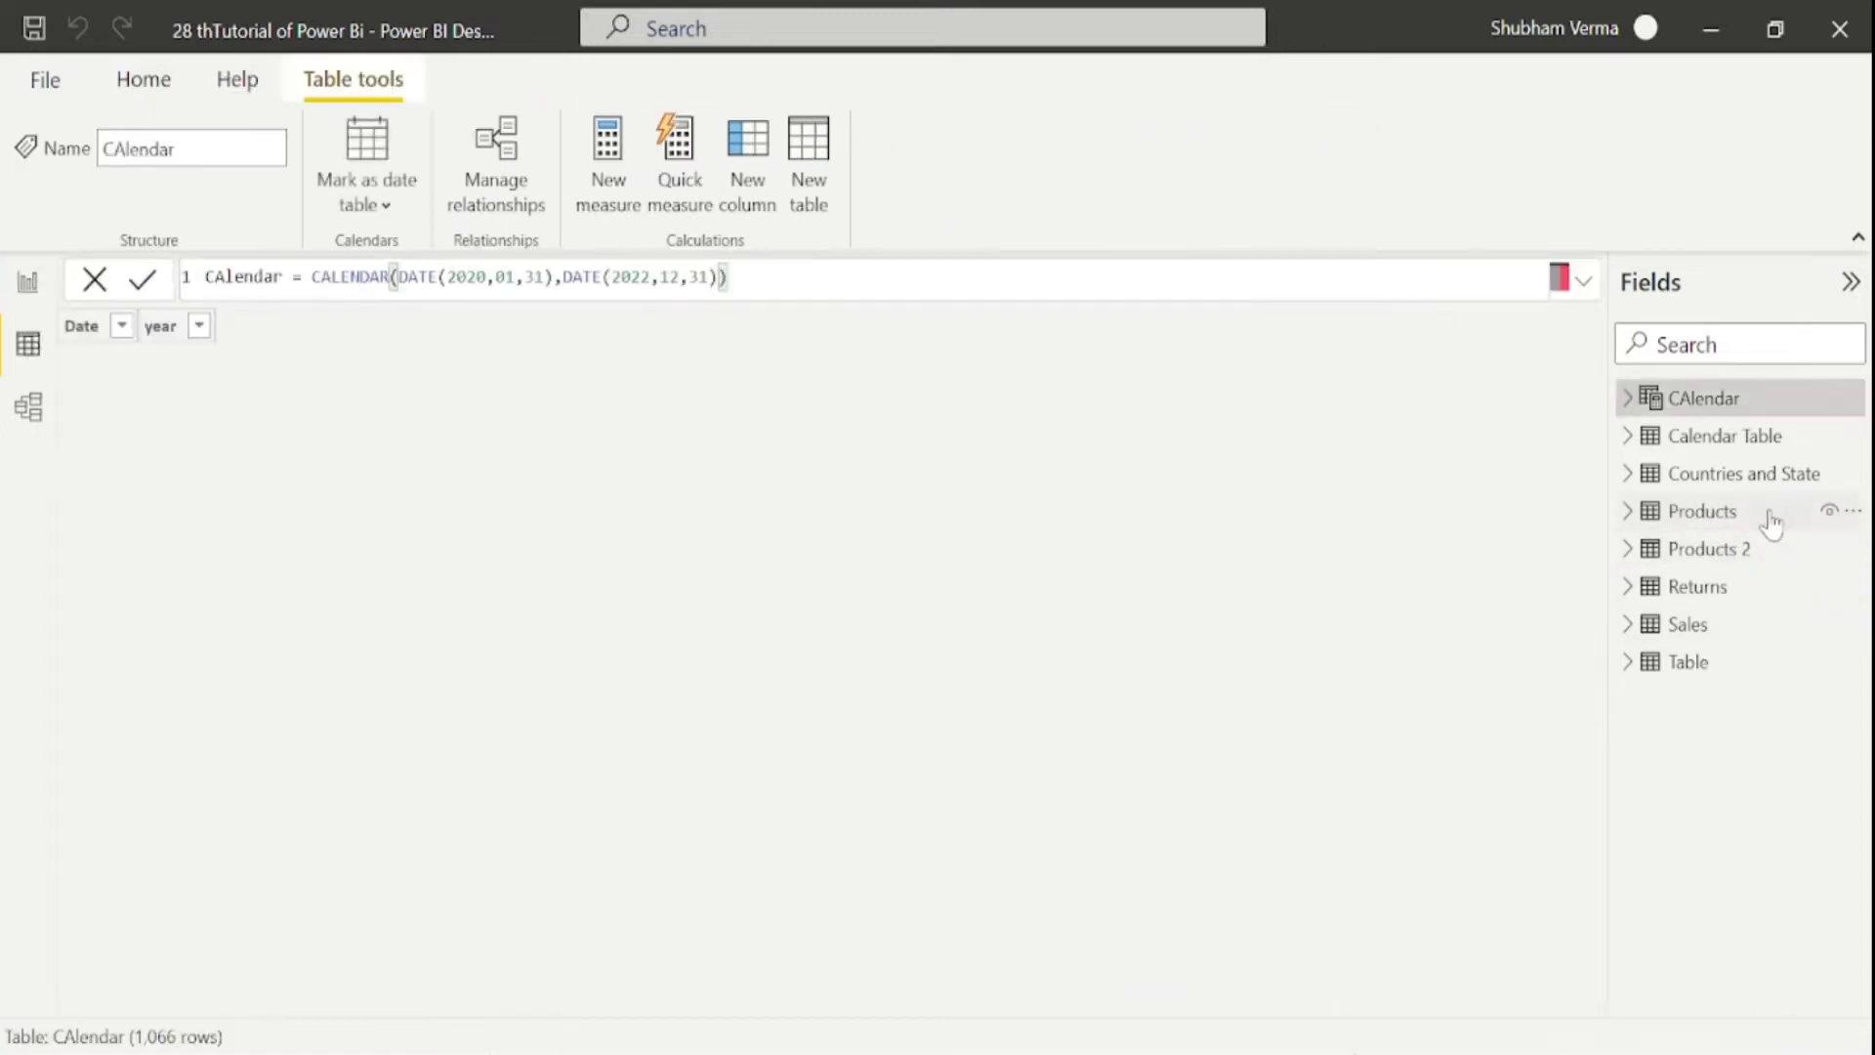
pyautogui.click(1748, 514)
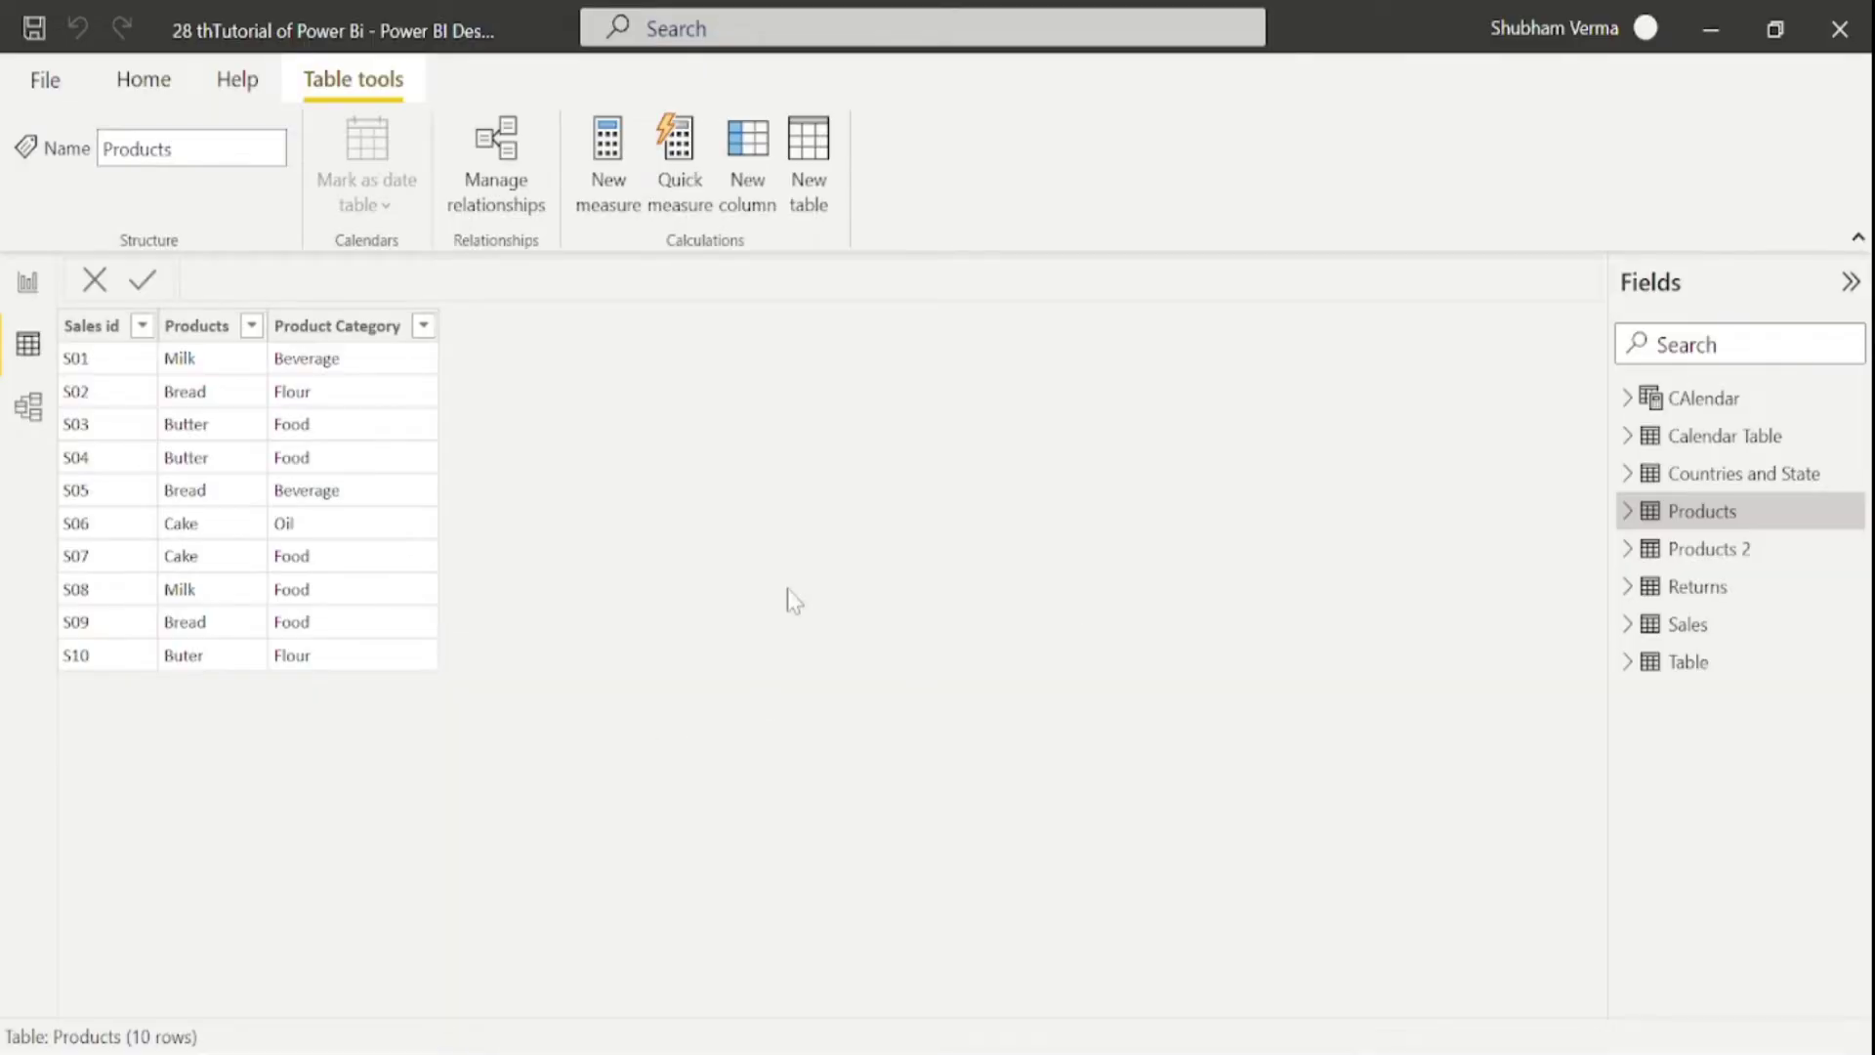
# Start a new calculated table named "selected column" using SELECTCOLUMNS with Products as the source table.
pyautogui.click(801, 191)
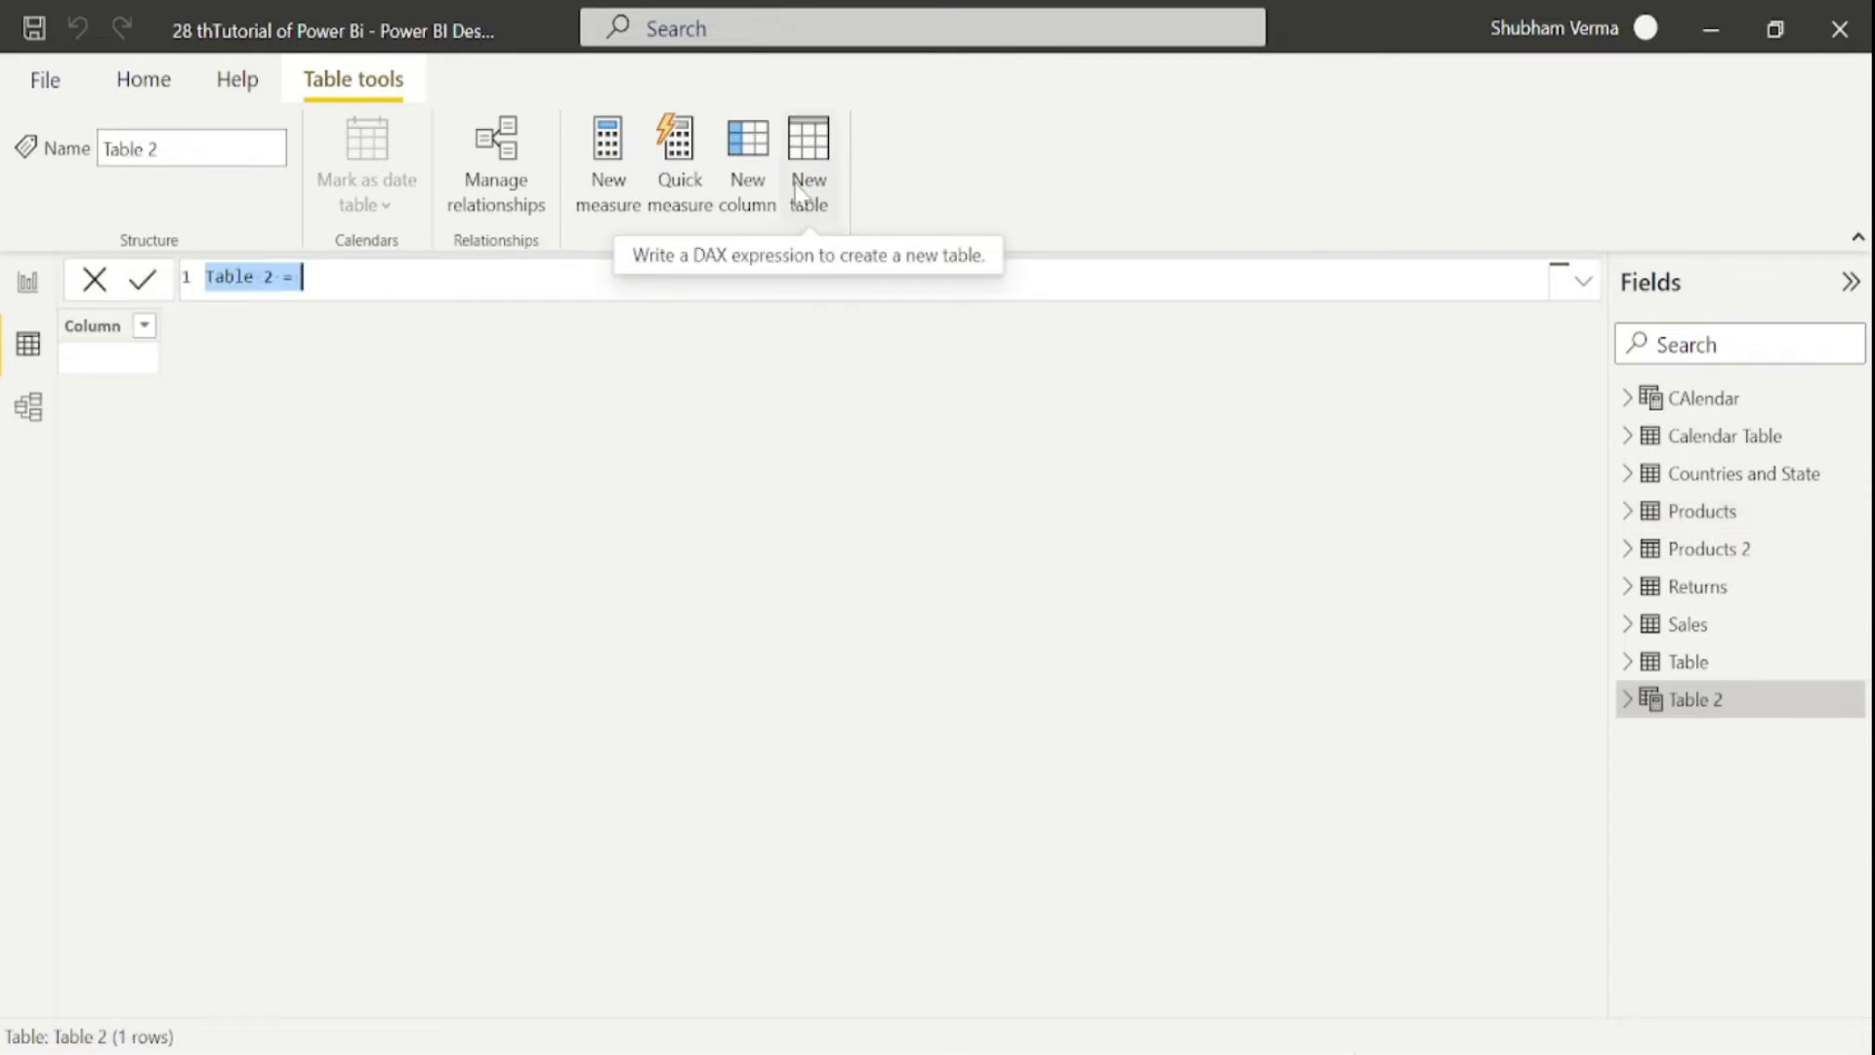
pyautogui.press('BackSpace')
pyautogui.write('selected column ')
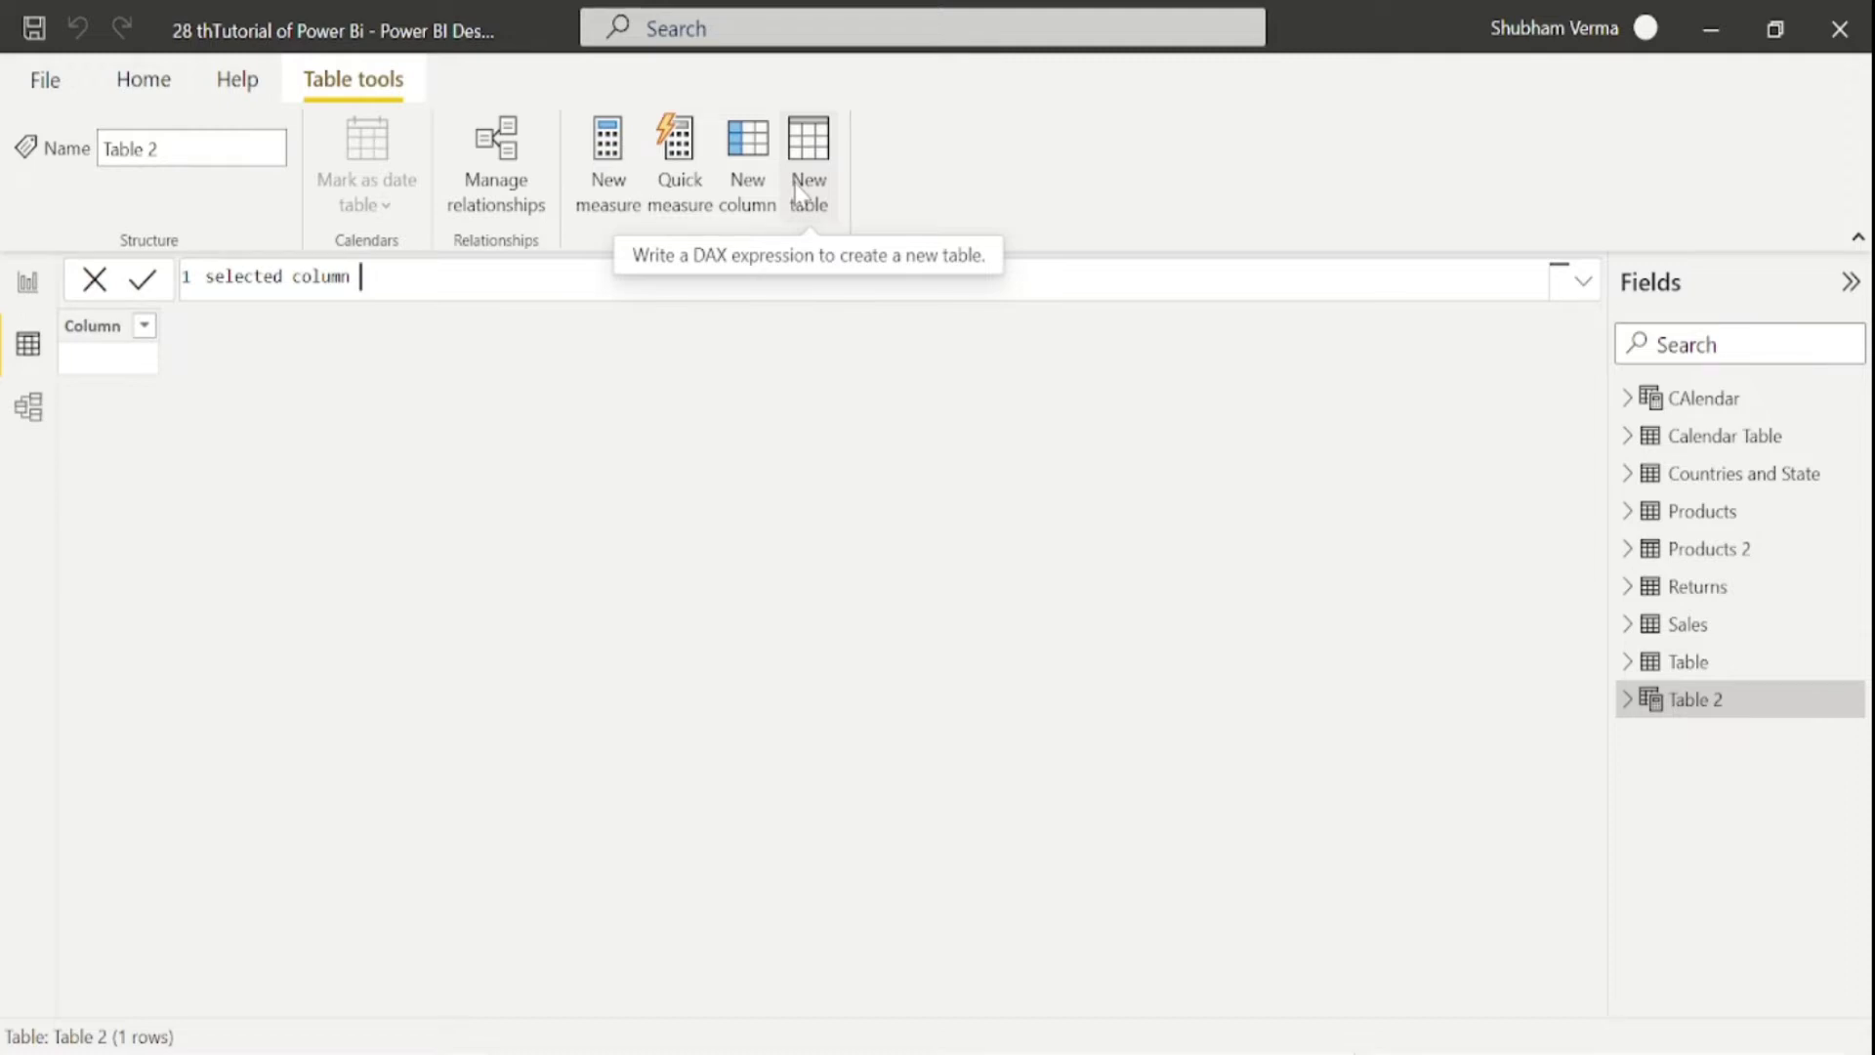
pyautogui.write('=')
pyautogui.write(' sele')
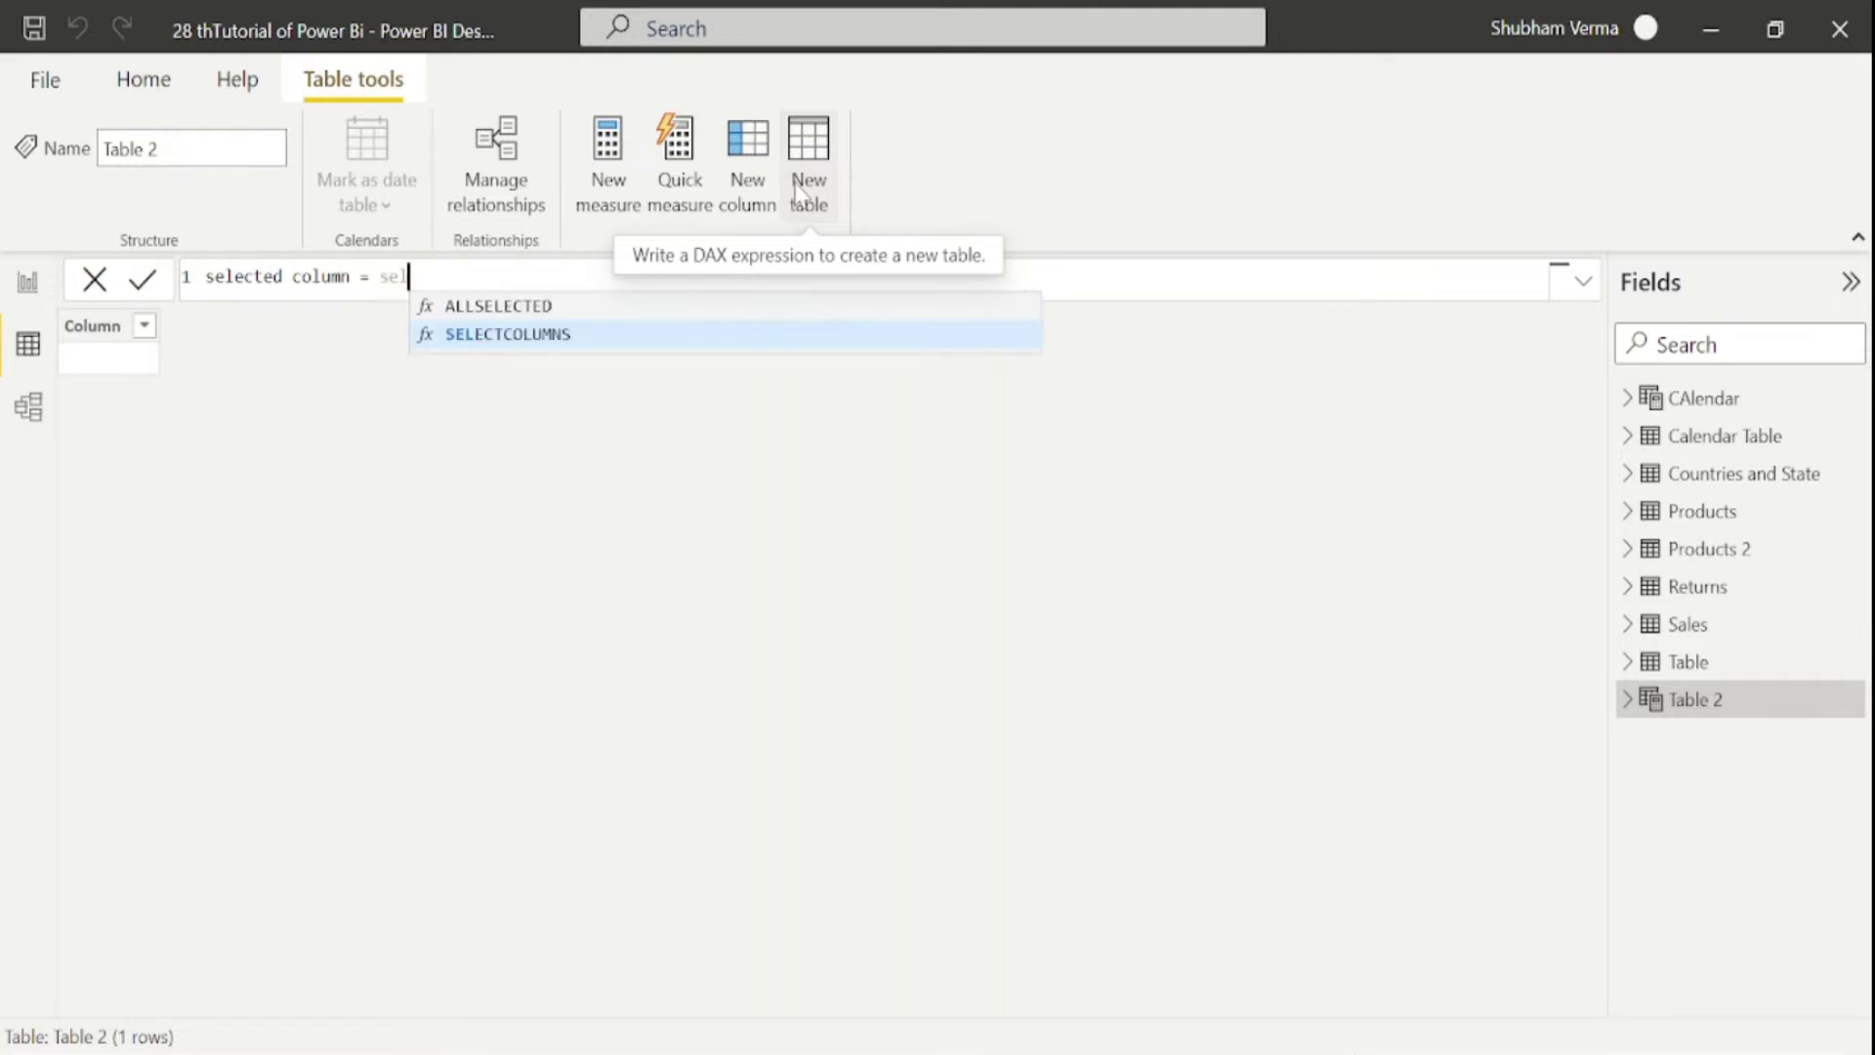
pyautogui.press('Tab')
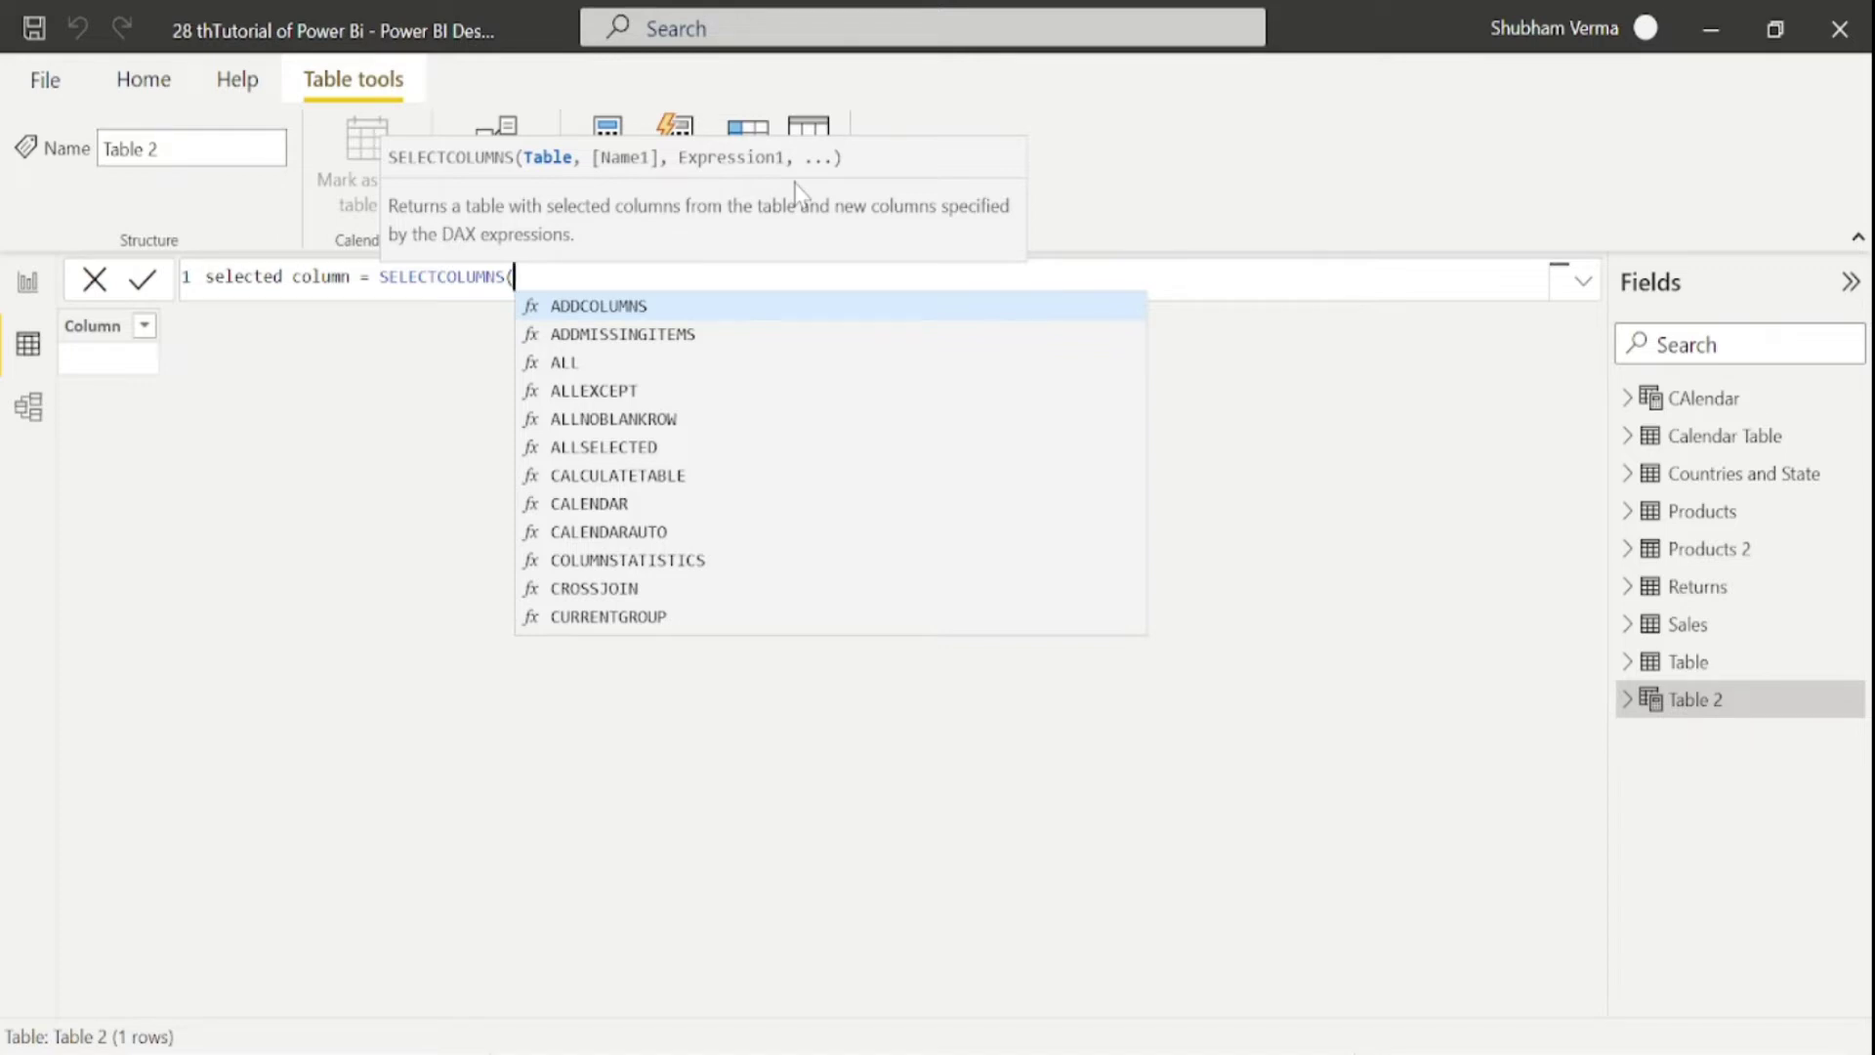
pyautogui.write('prod')
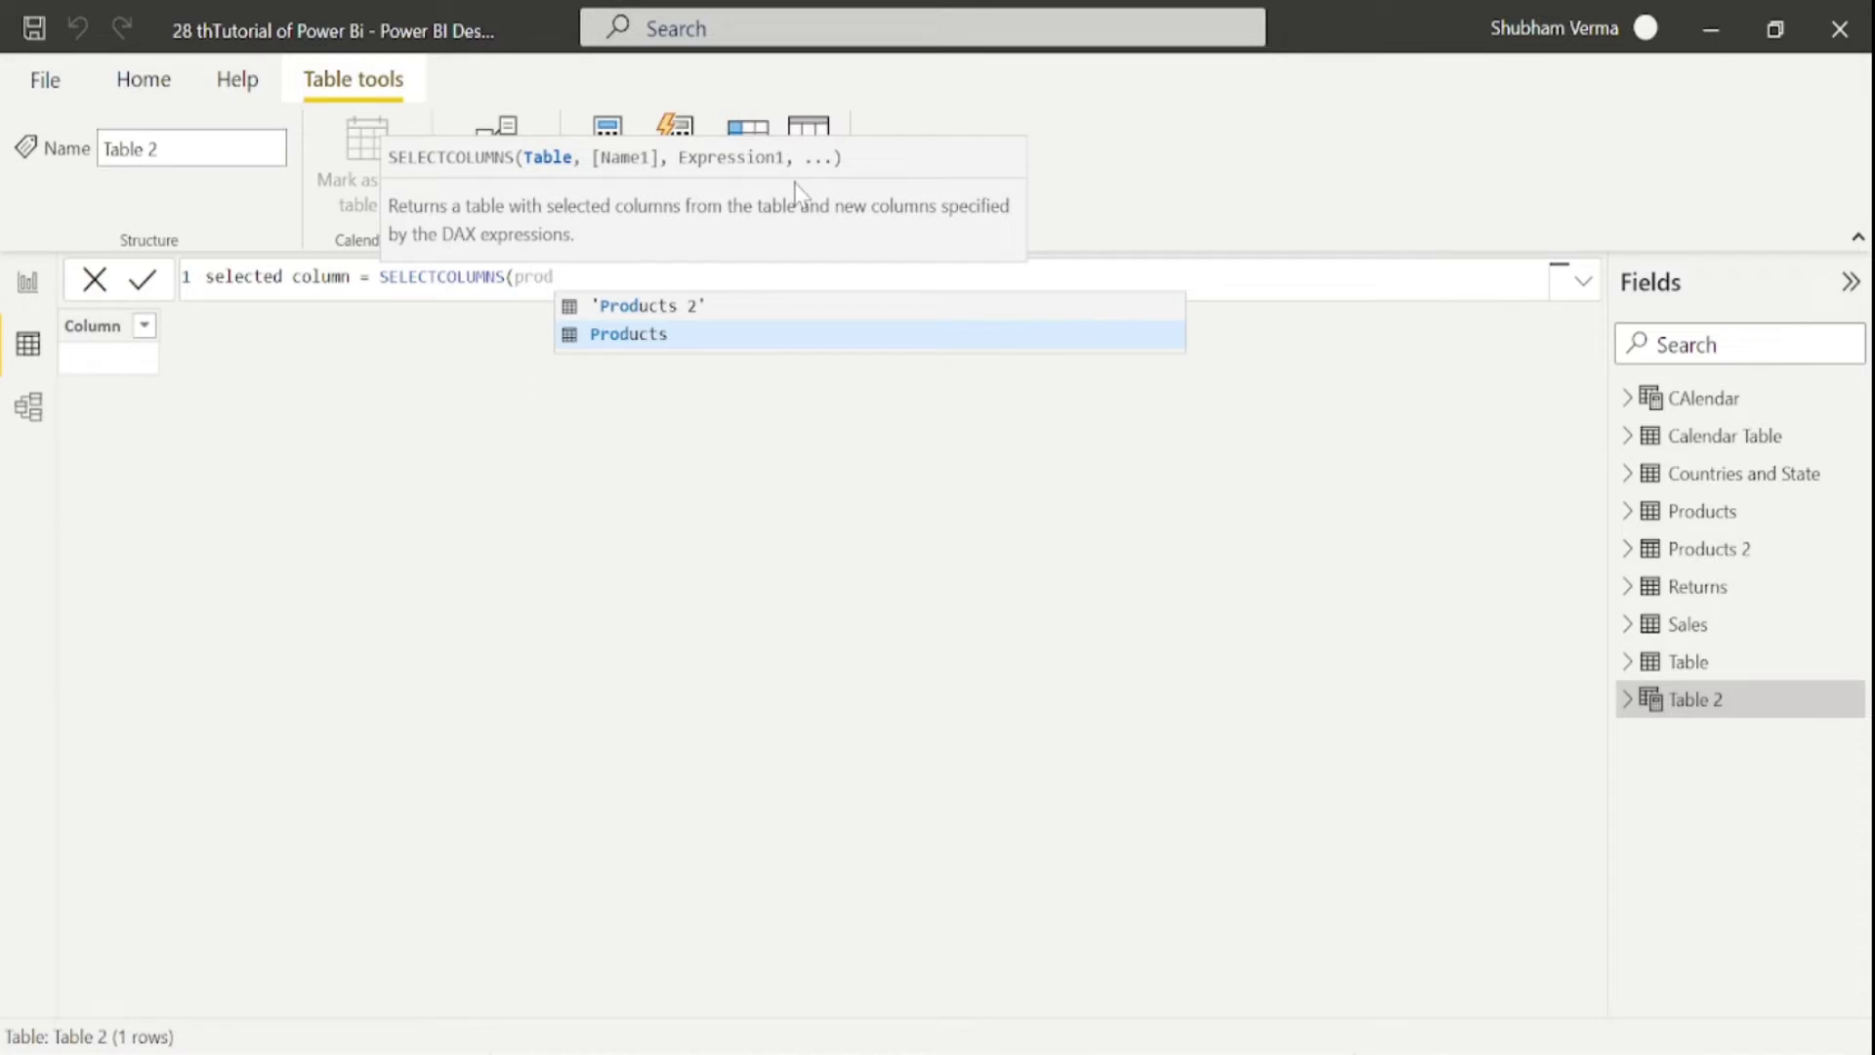
pyautogui.write('ucts')
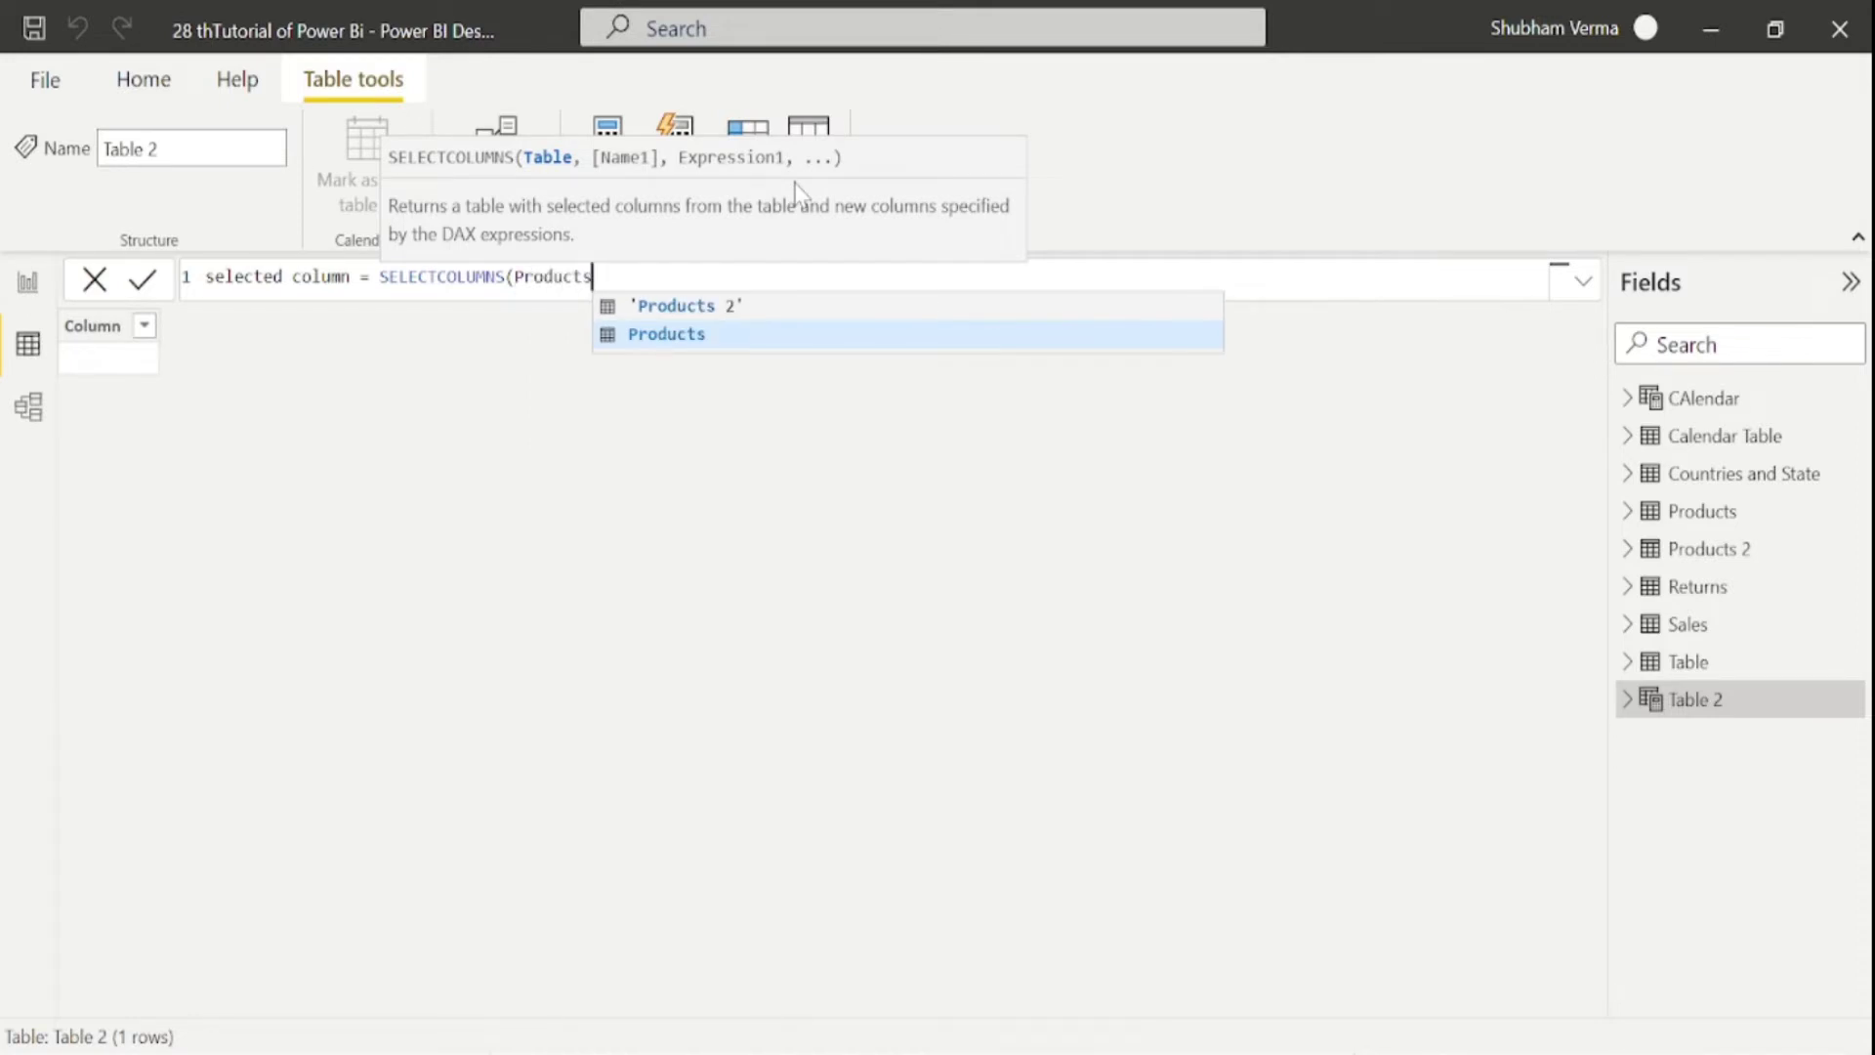
pyautogui.write(',')
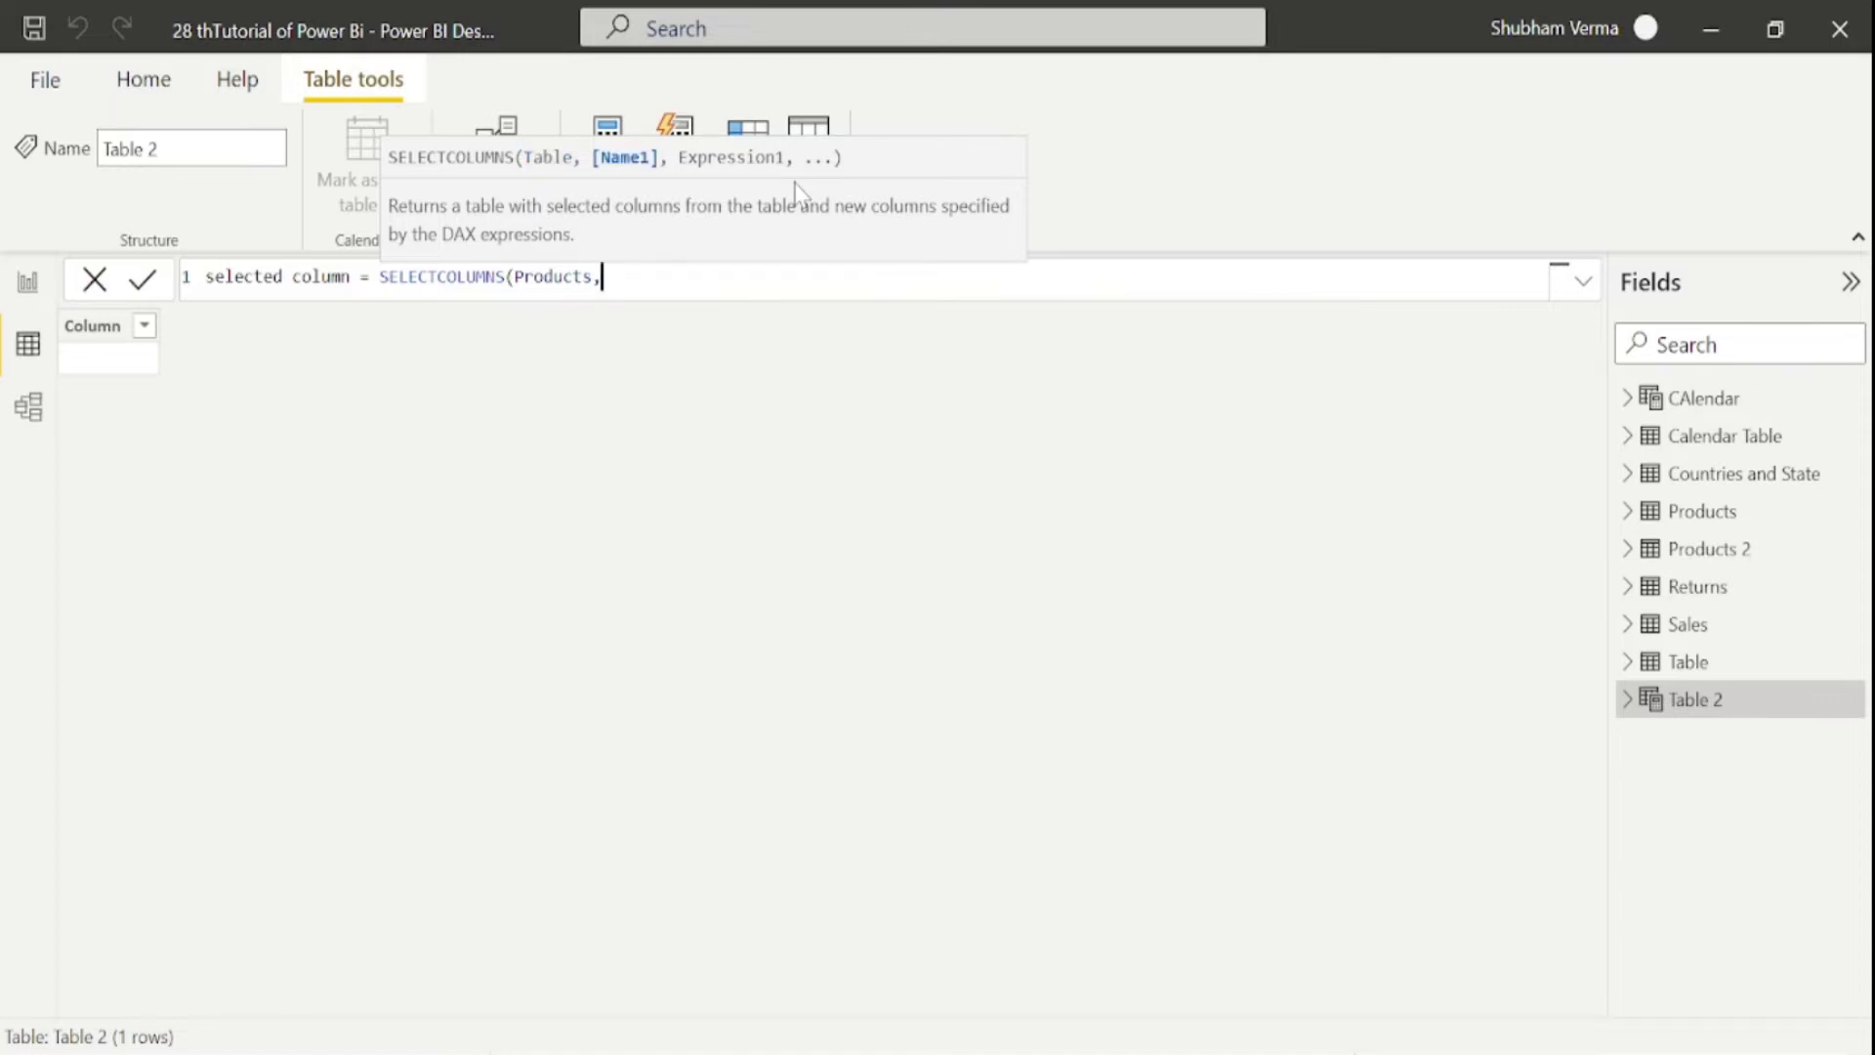
# Define an output column "Product" from Products[Products] on a second formula line, close the function and commit the table.
pyautogui.hotkey('shift', 'Return')
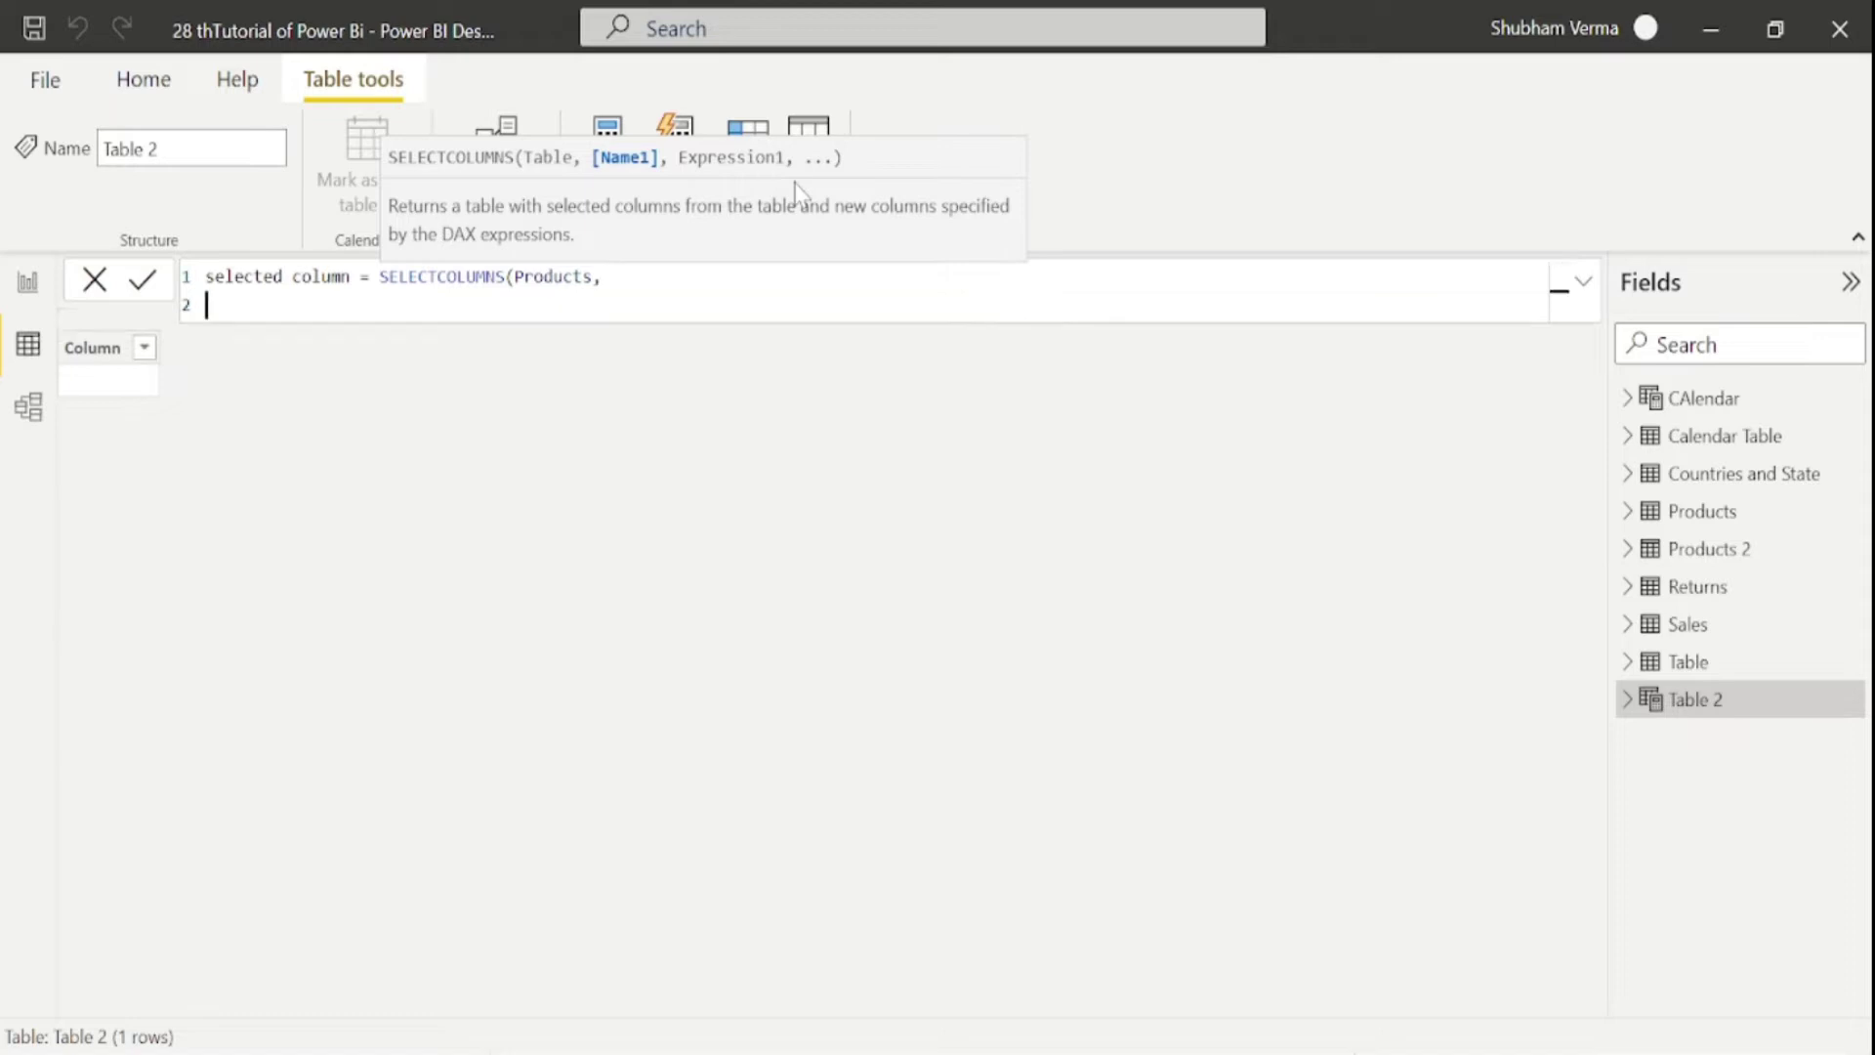
pyautogui.write('"')
pyautogui.write('Product"')
pyautogui.write(',')
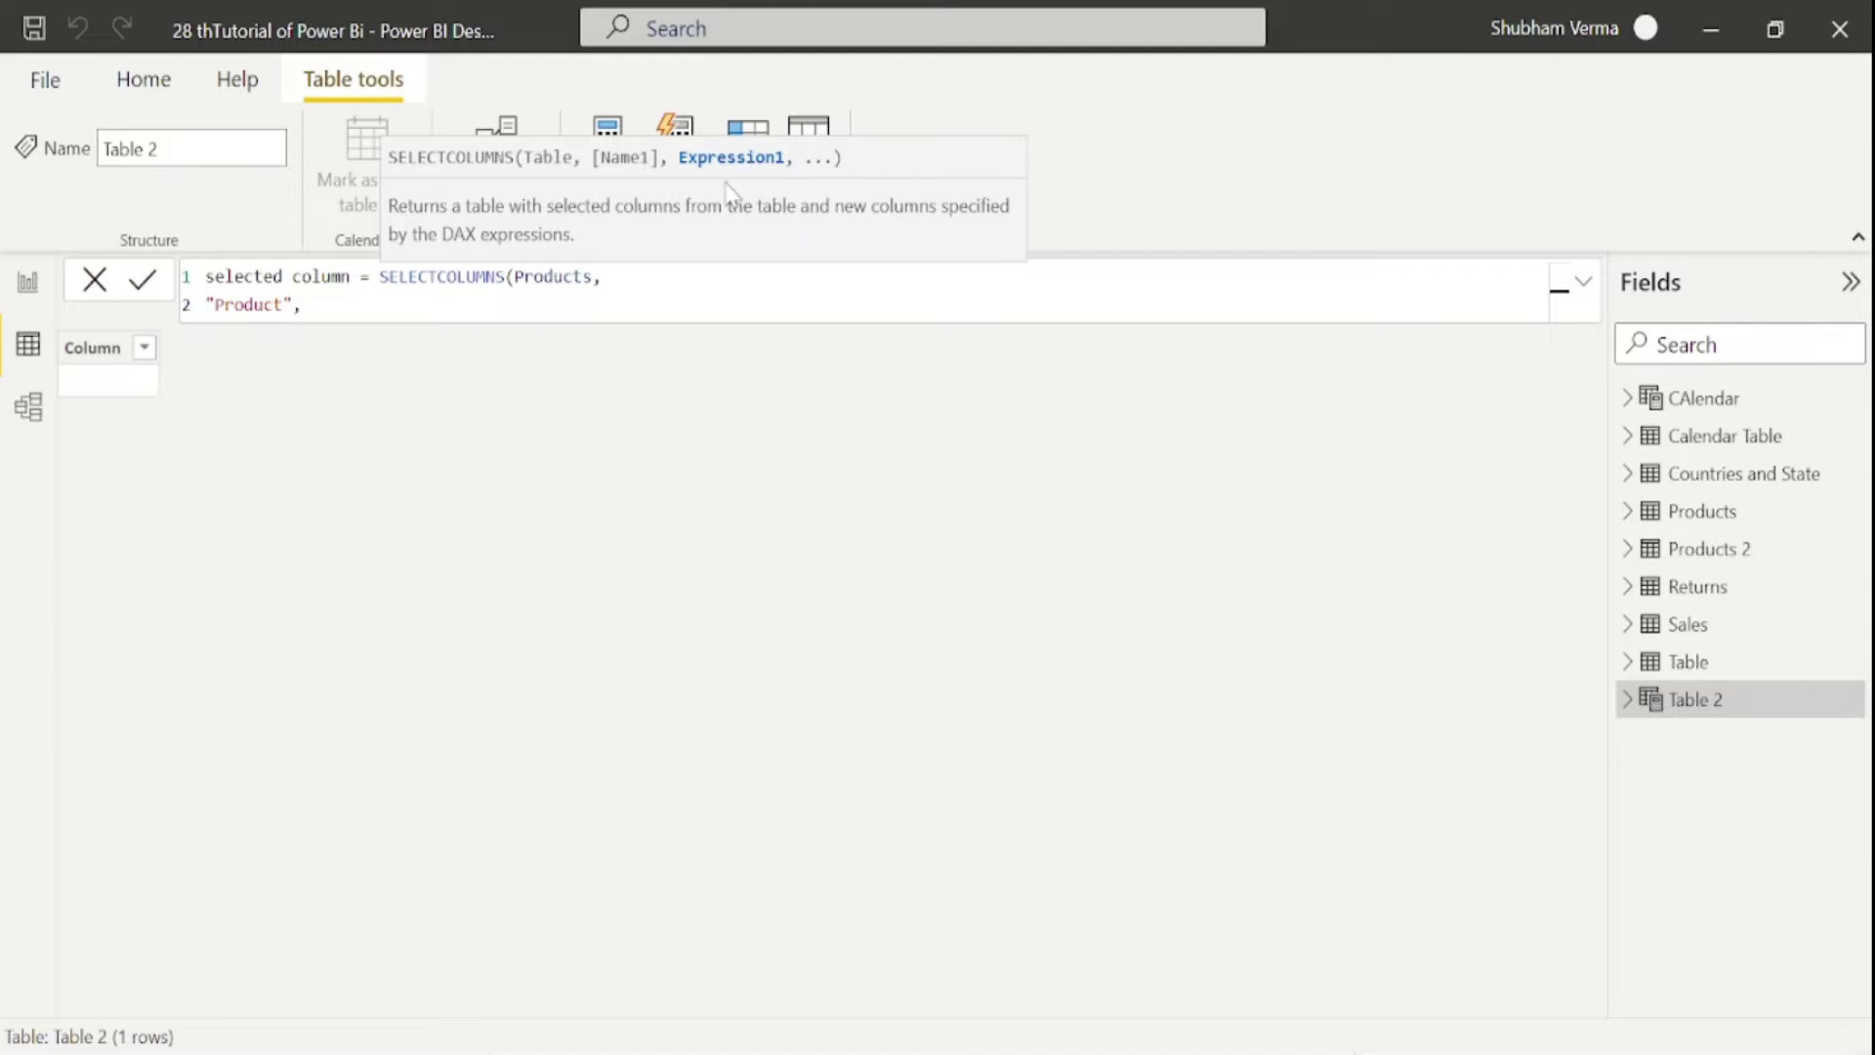
pyautogui.write('prod')
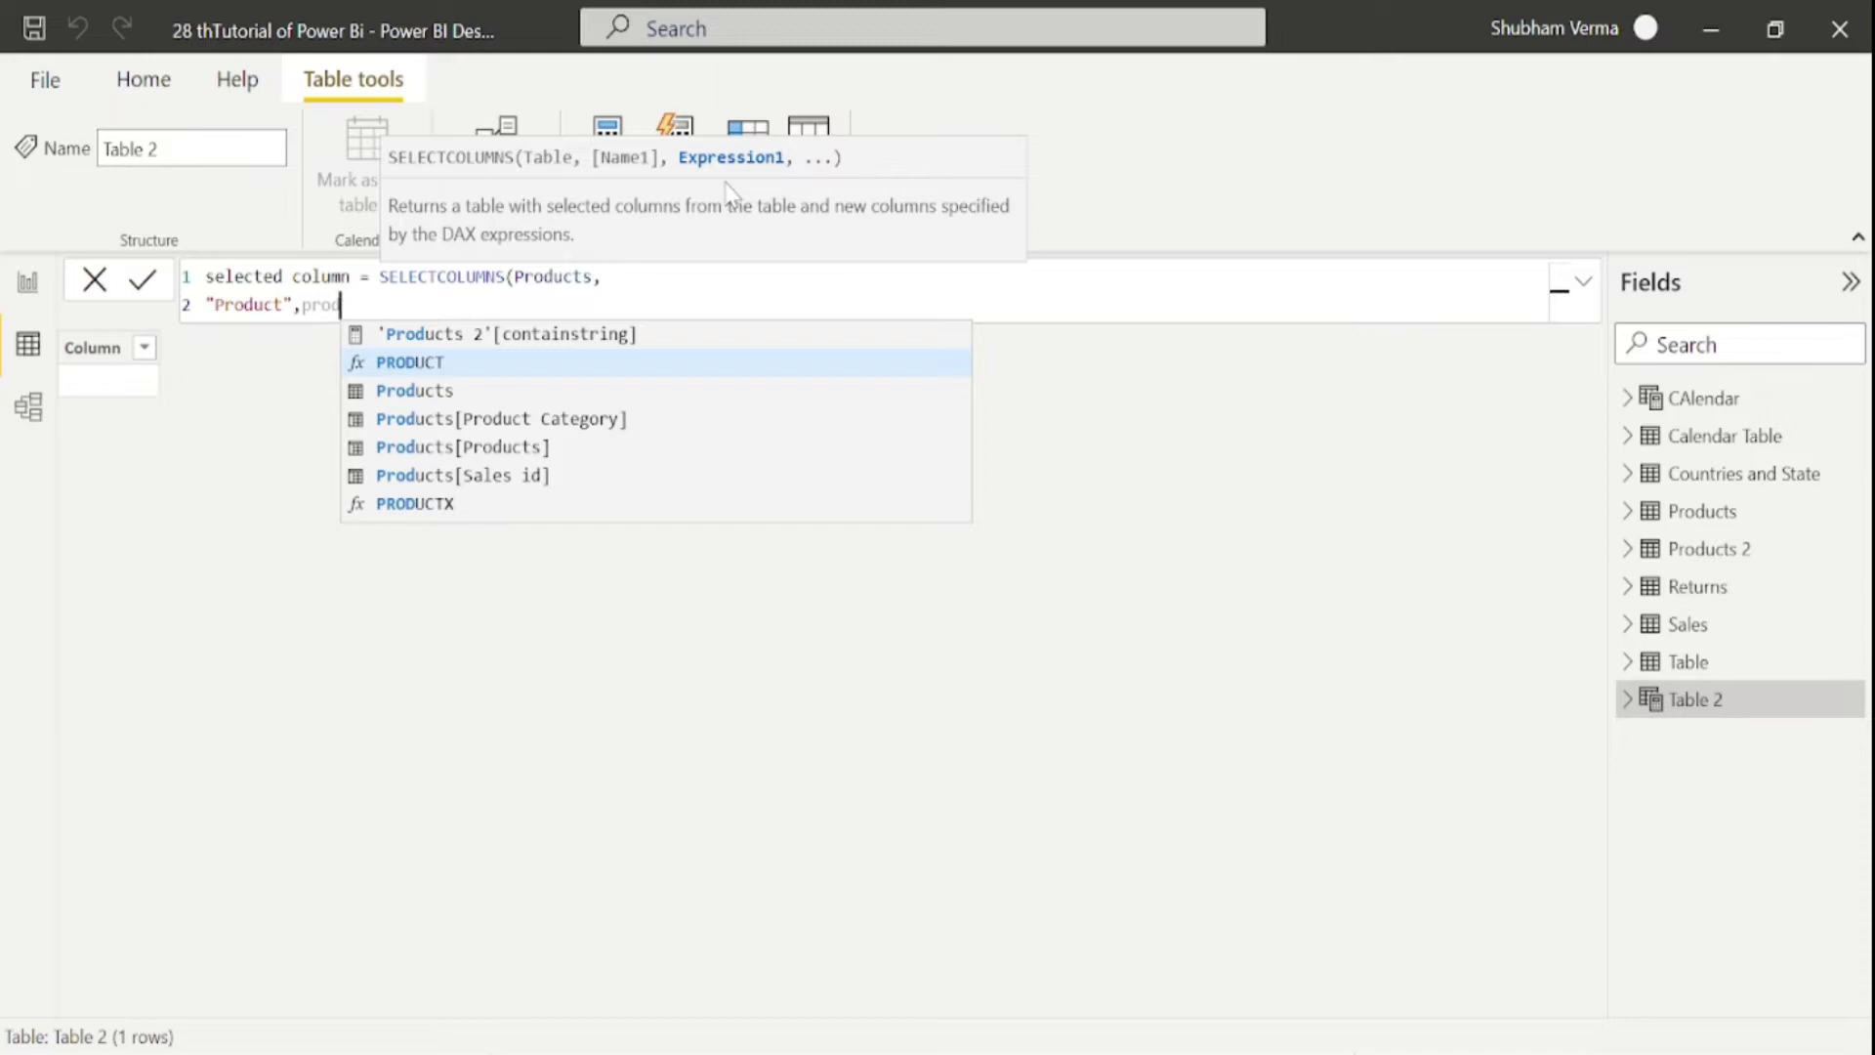
pyautogui.press('Down')
pyautogui.press('Down')
pyautogui.press('Down')
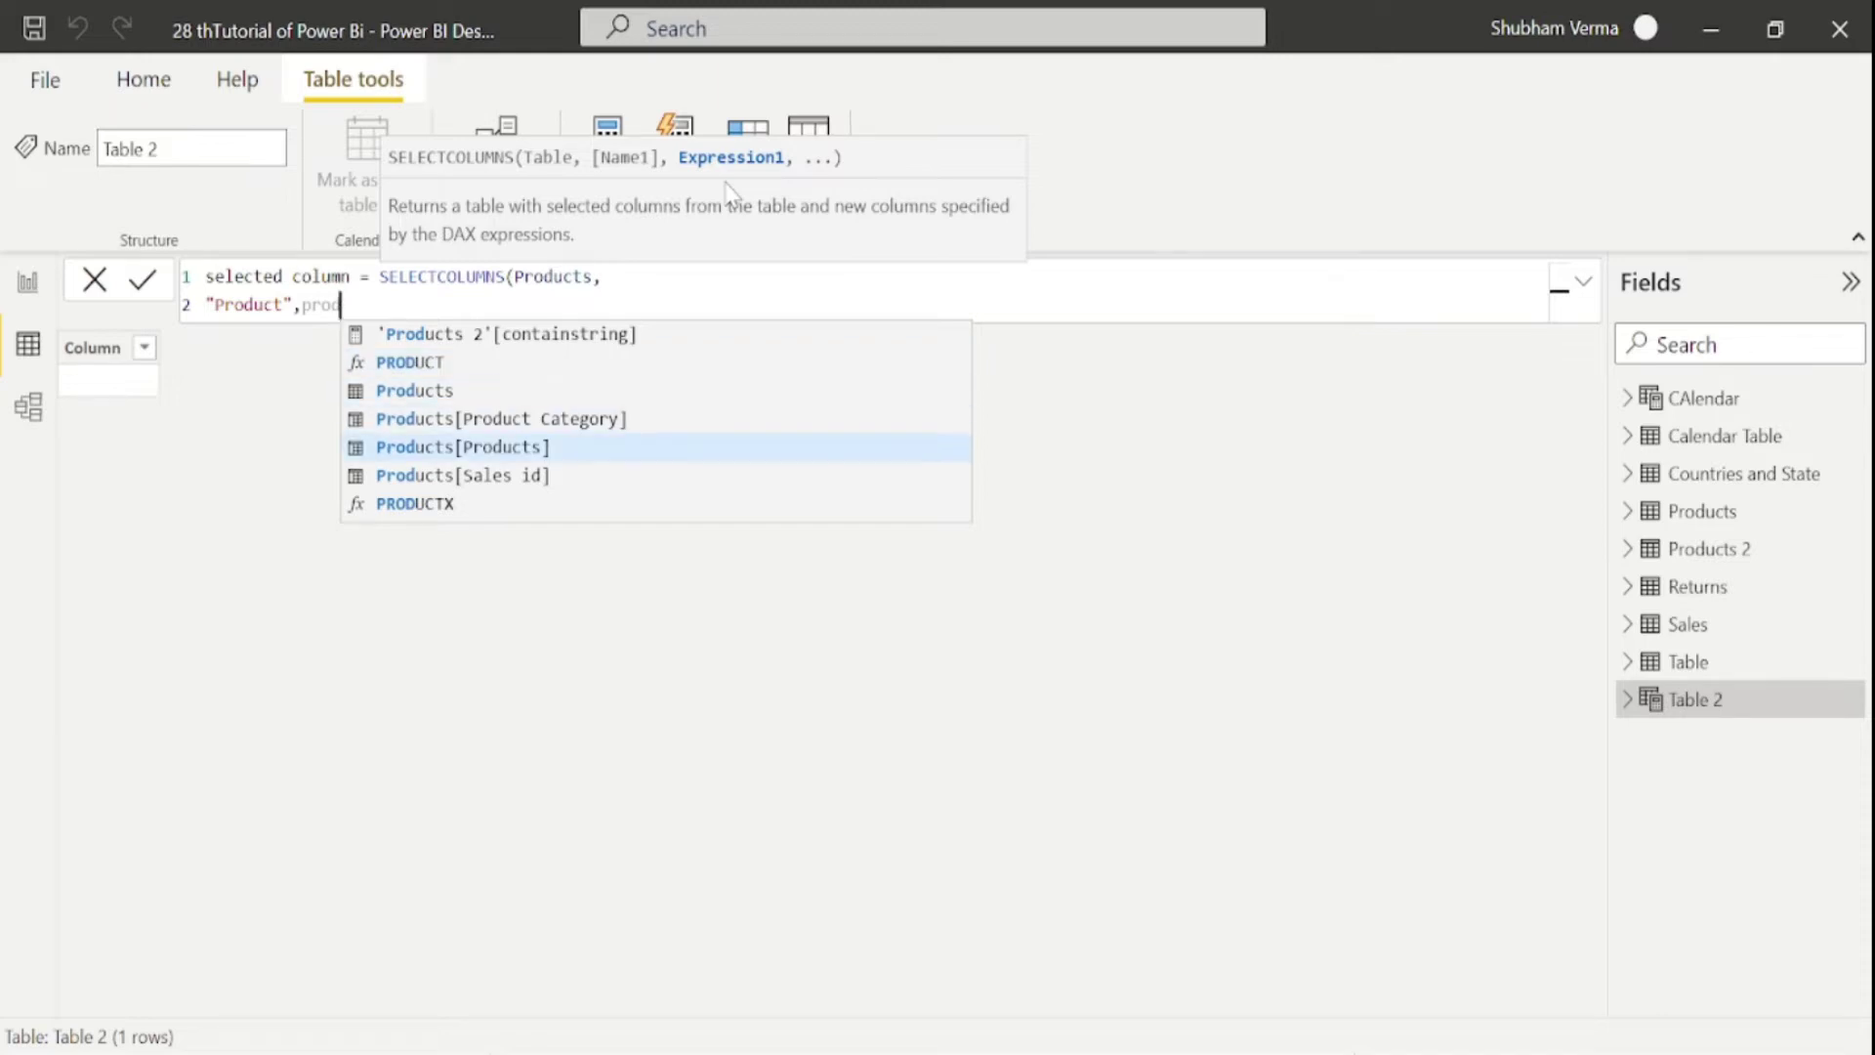
pyautogui.press('Tab')
pyautogui.write(')')
pyautogui.press('Return')
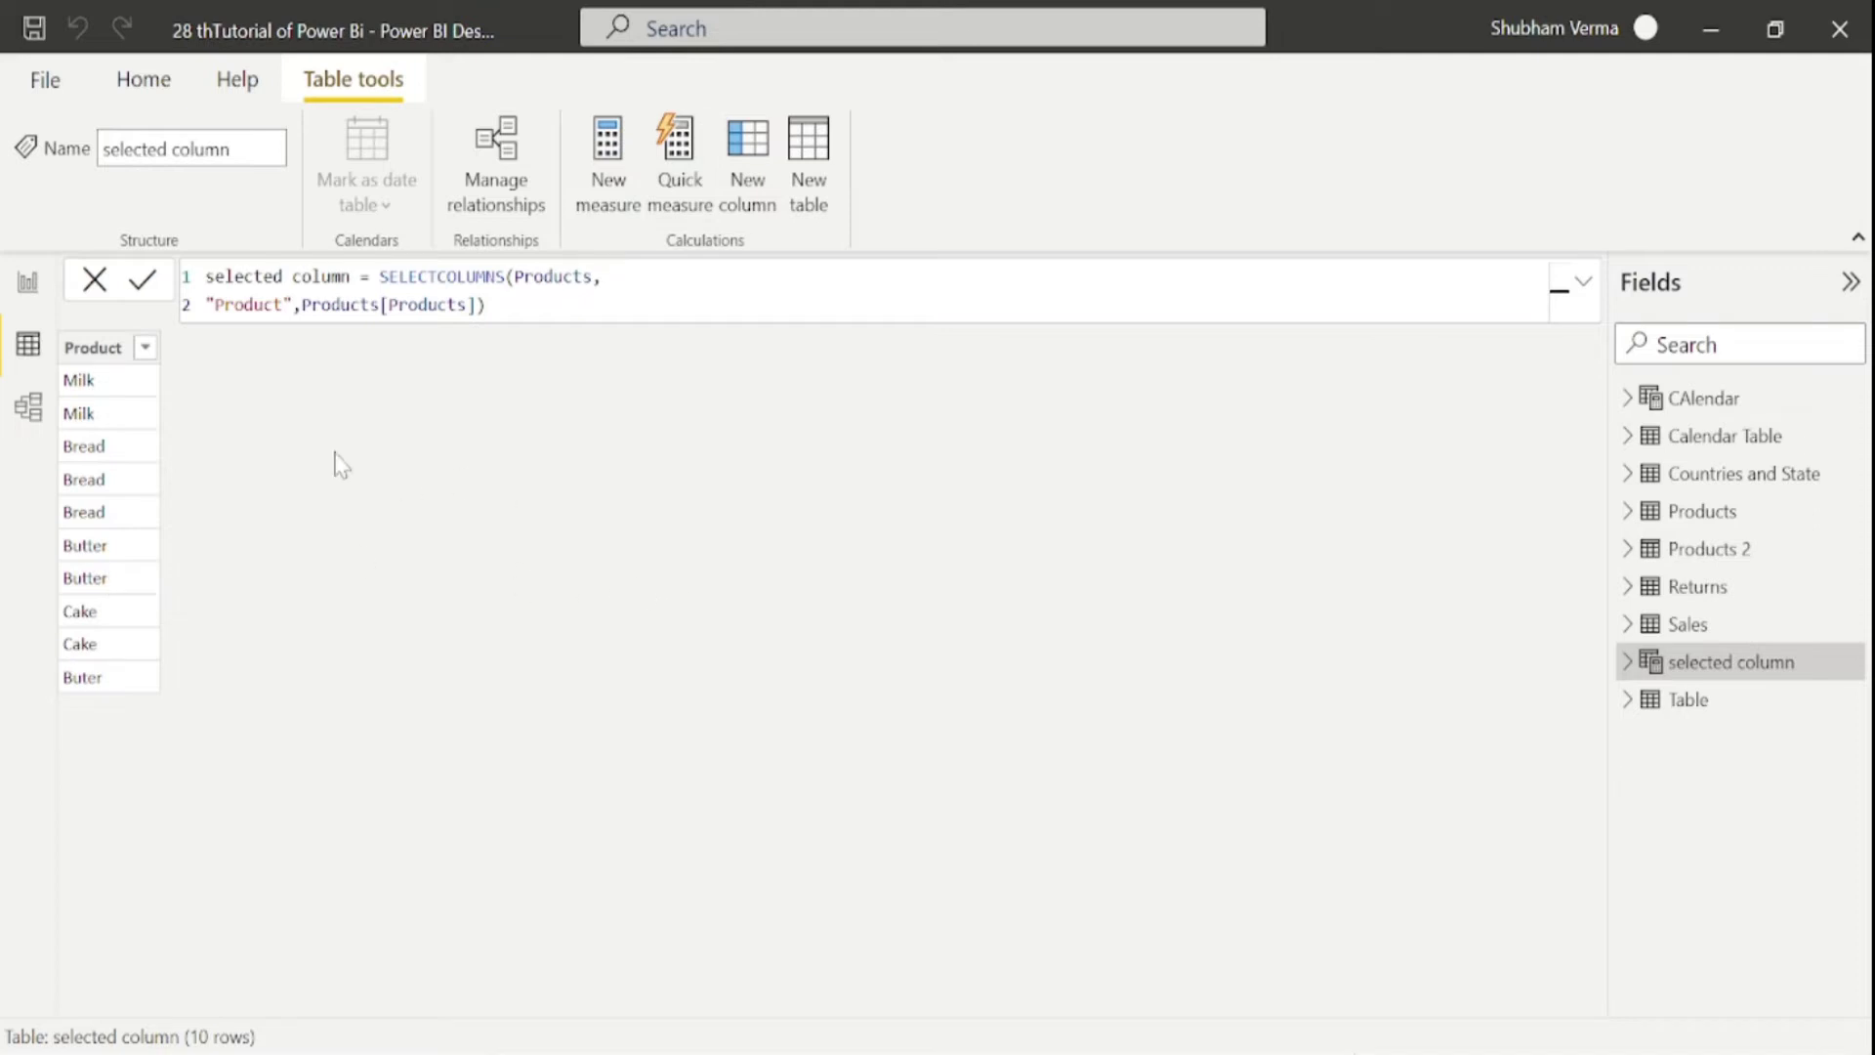
# Compare the data of the Products table with the selected column table.
pyautogui.click(1721, 545)
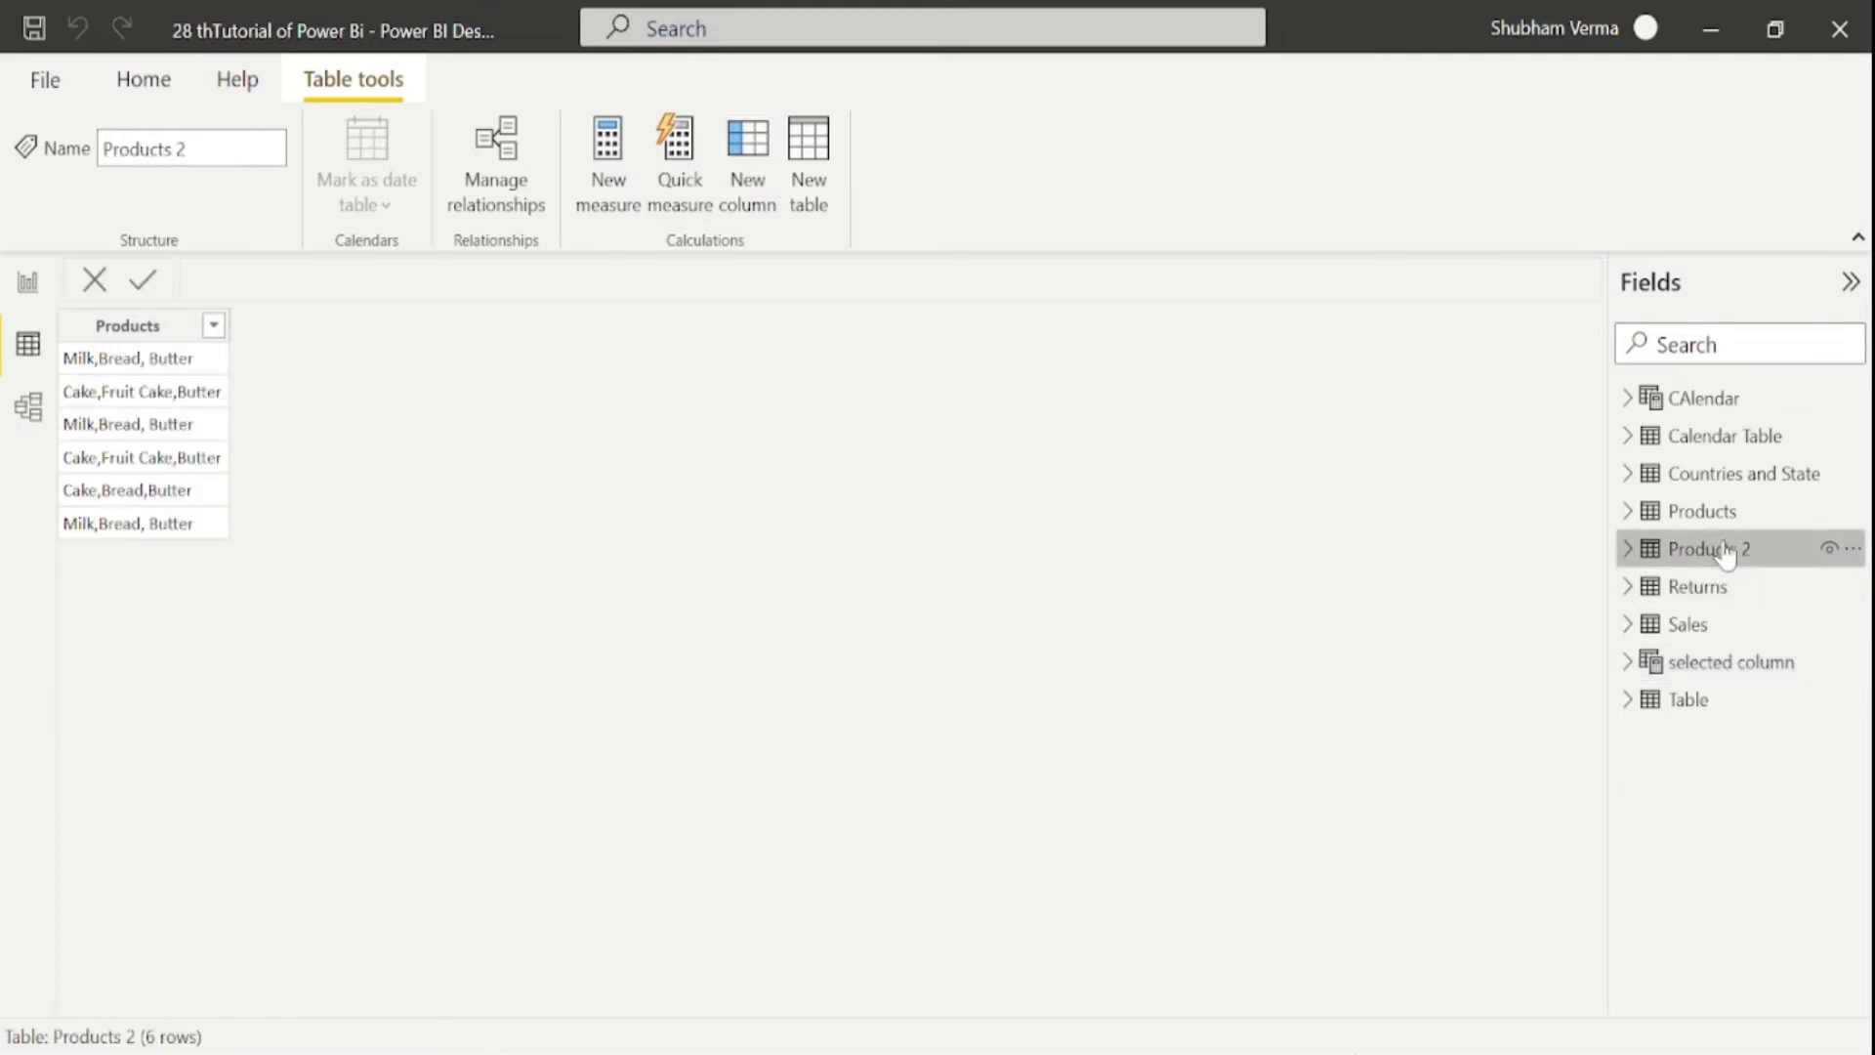
pyautogui.click(1704, 511)
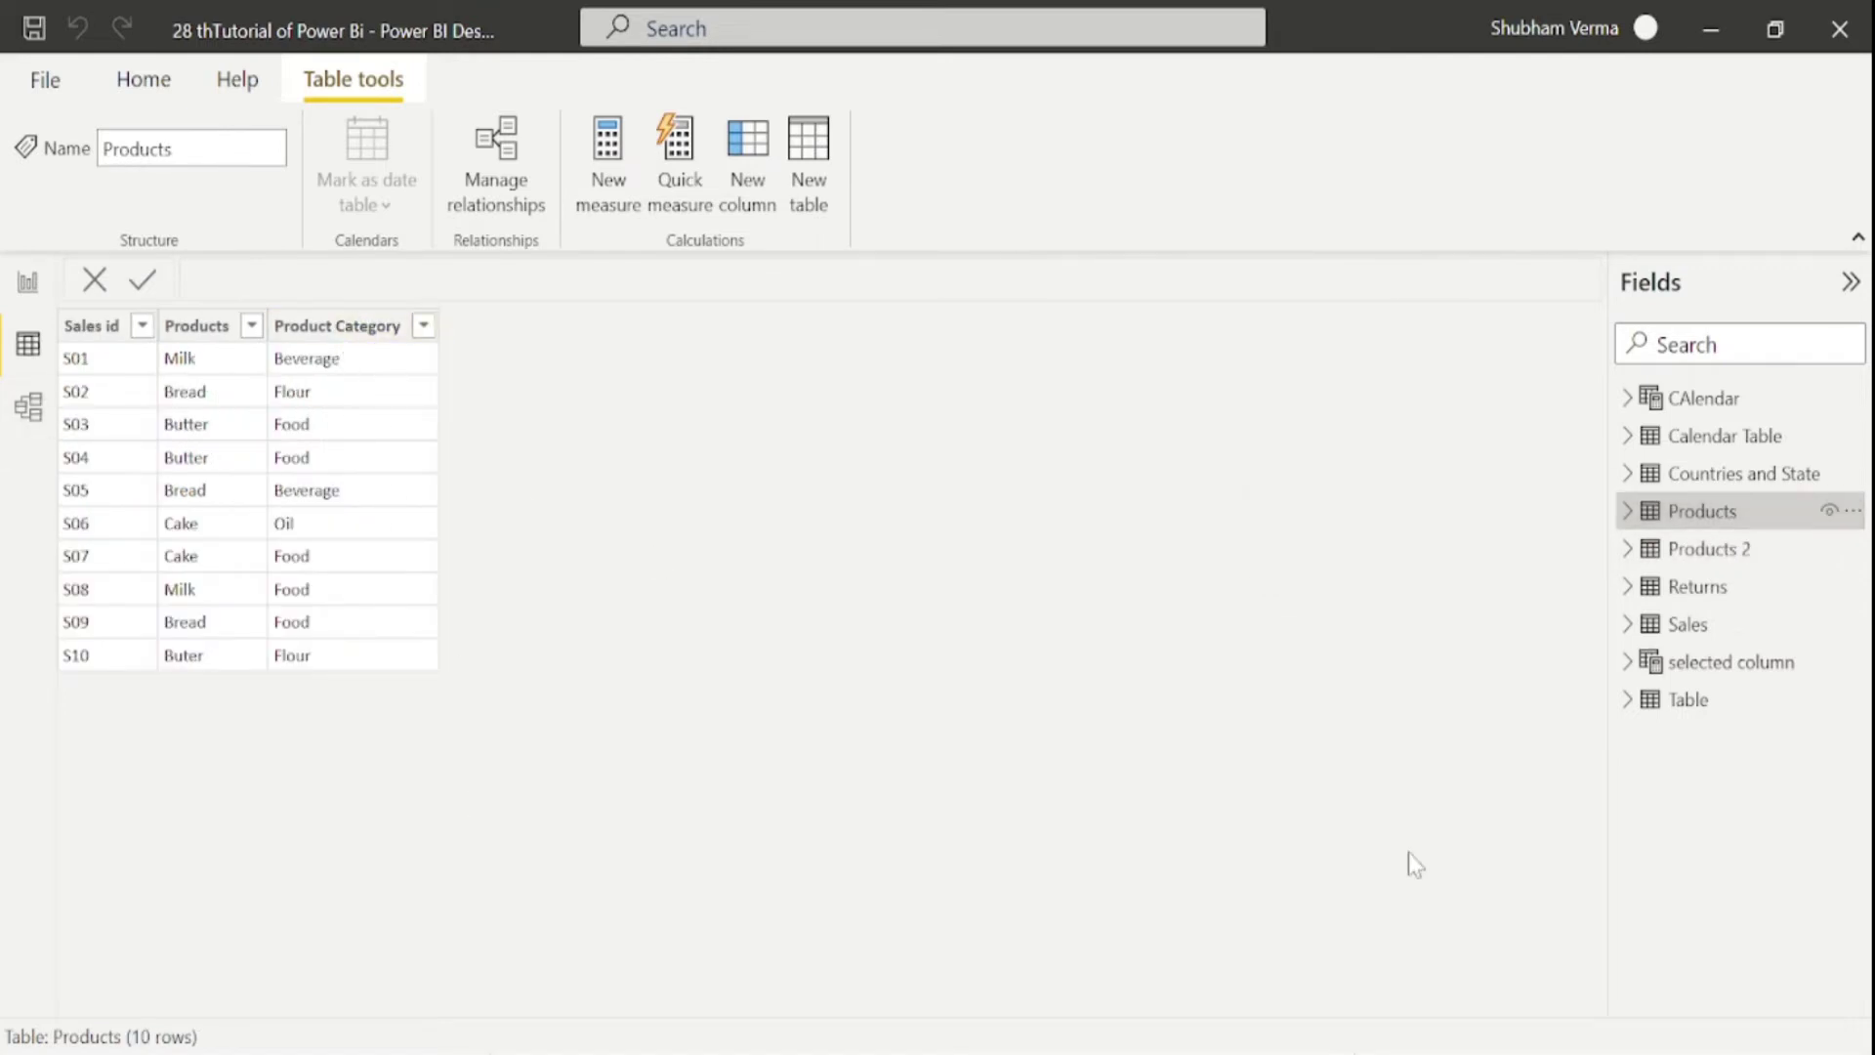
pyautogui.click(1748, 664)
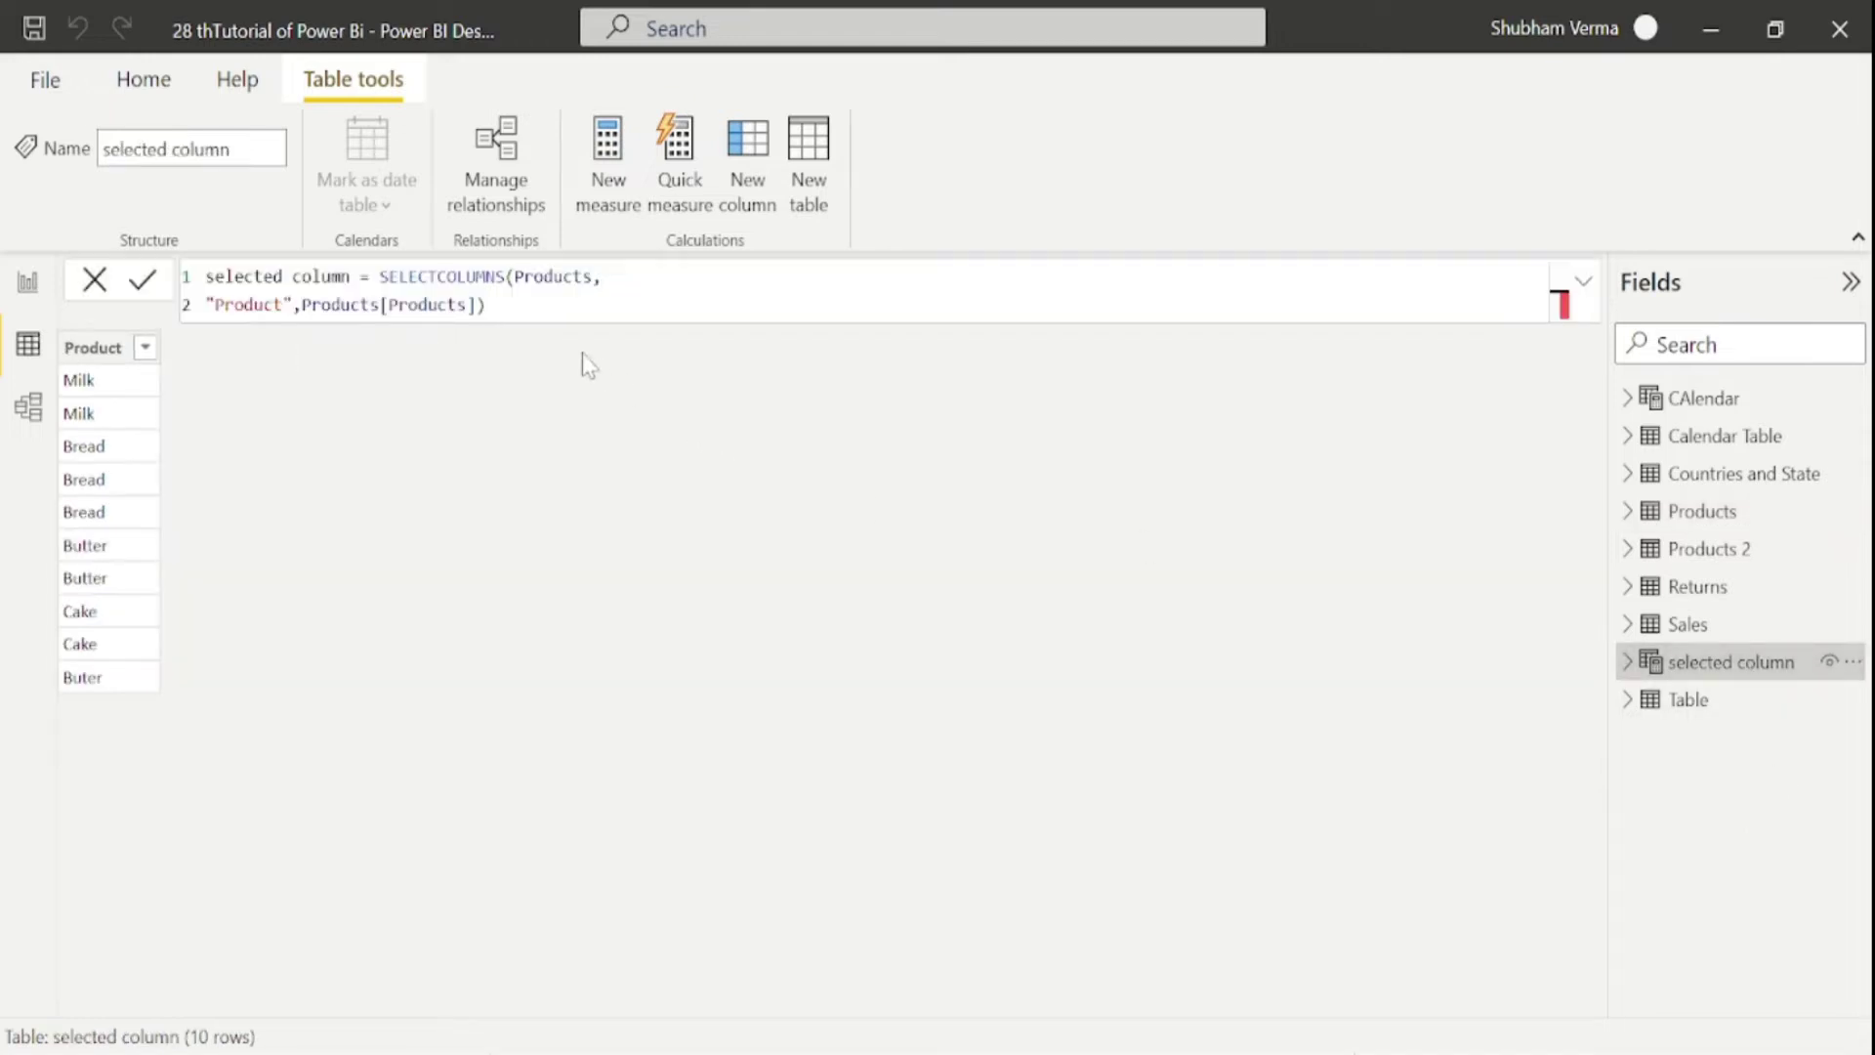
# Extend the selected column formula with a third line returning "Product Category" from Products[Product Category], and commit it.
pyautogui.click(484, 305)
pyautogui.press('BackSpace')
pyautogui.write(',')
pyautogui.hotkey('shift', 'Return')
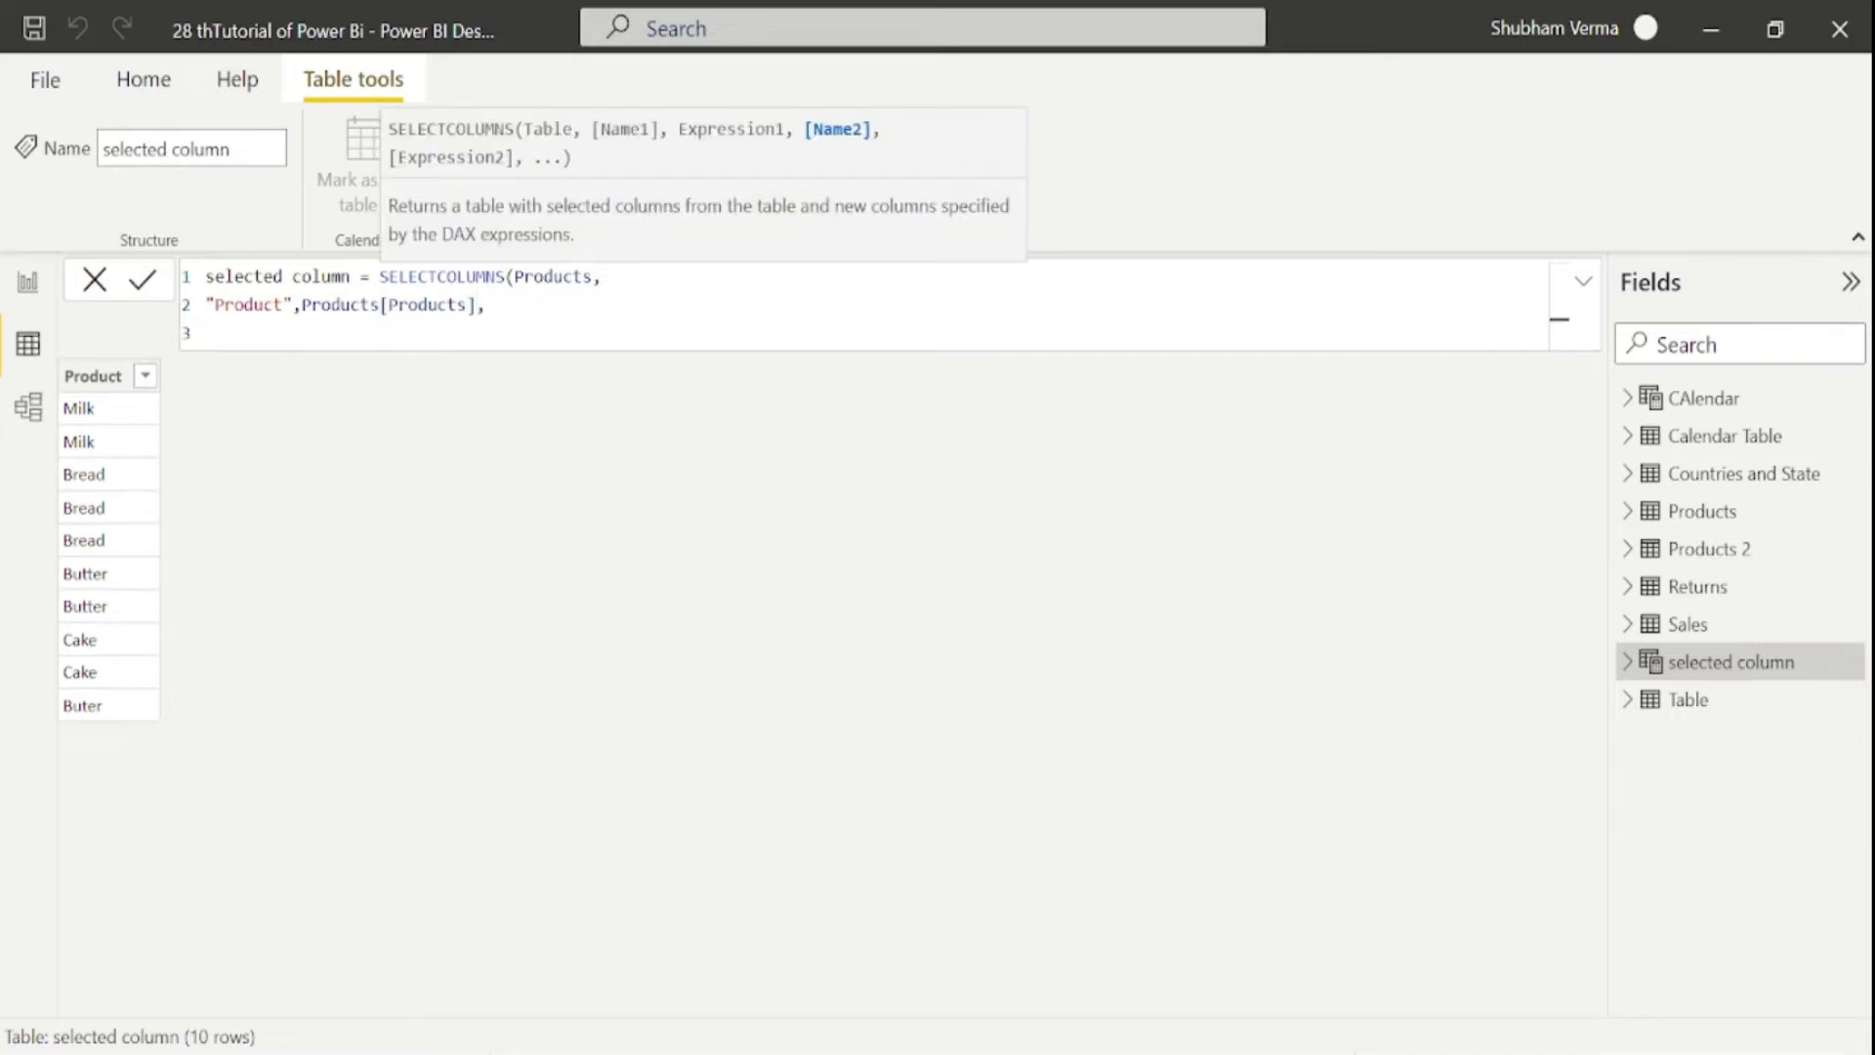
pyautogui.write('"Product Category",')
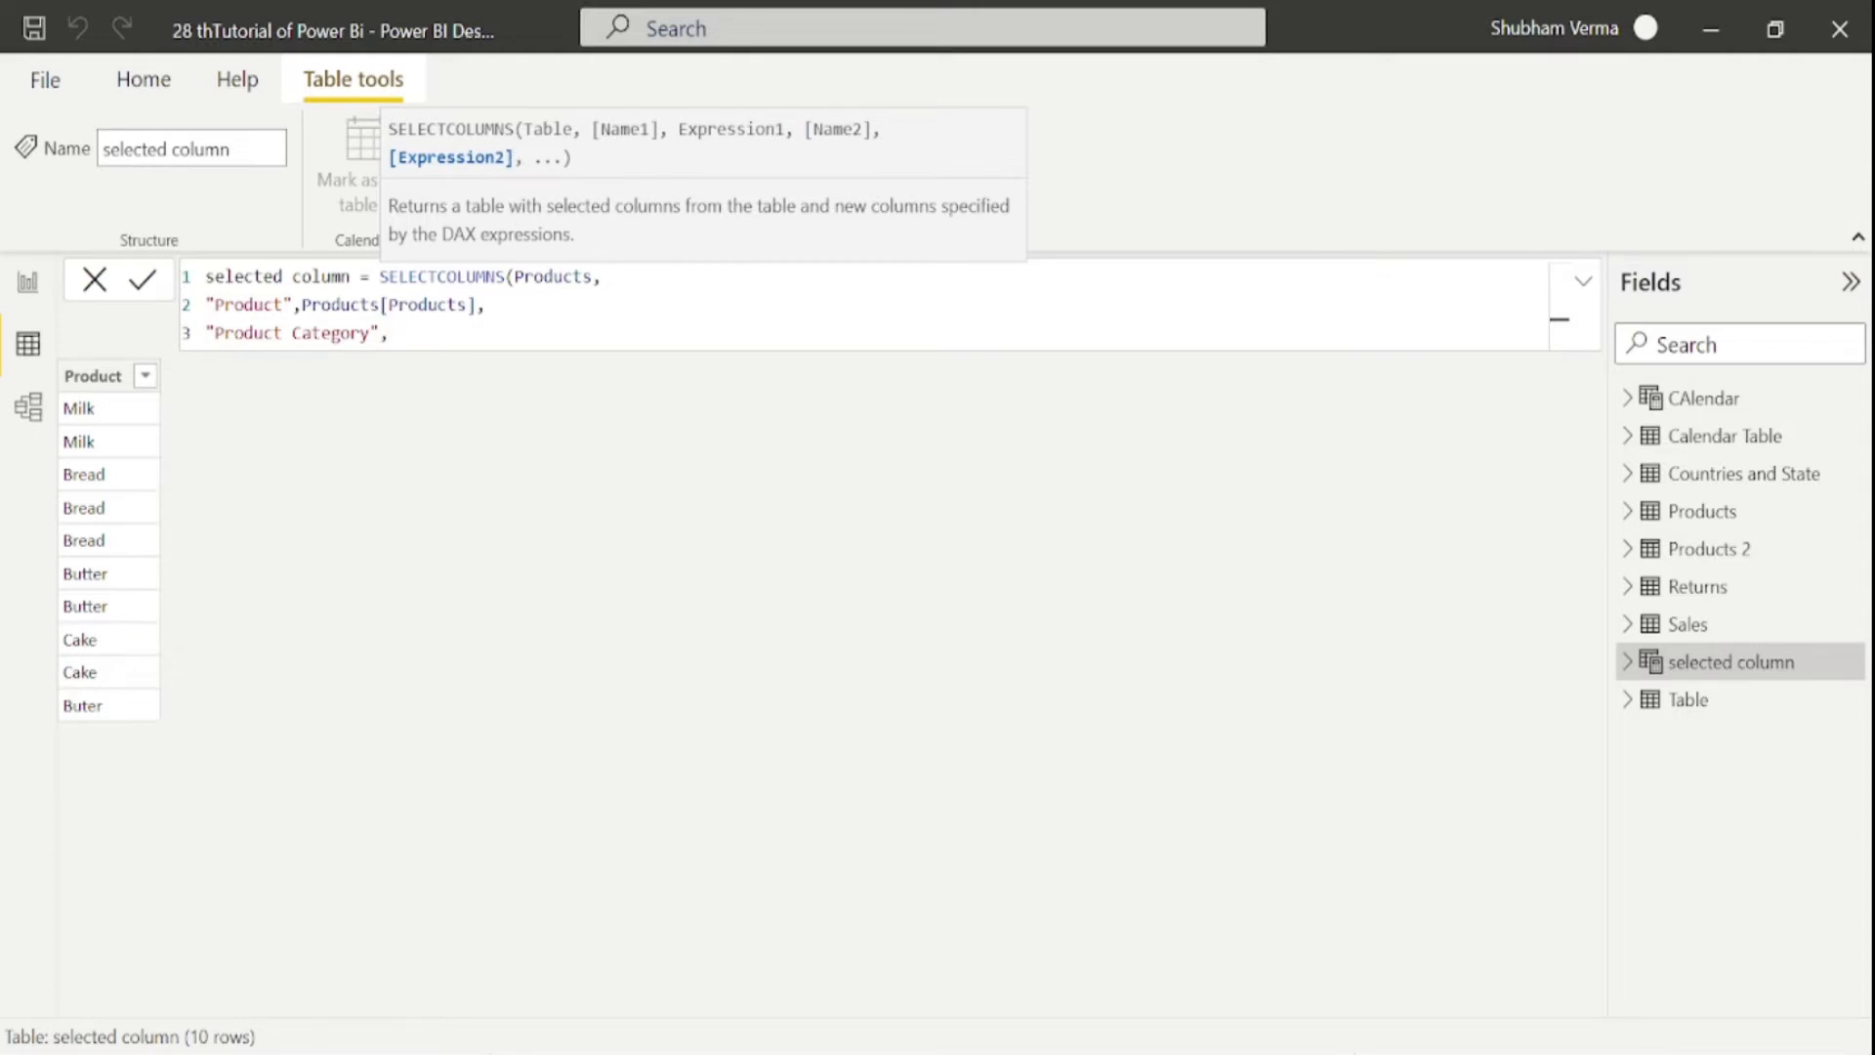
pyautogui.write('Prod')
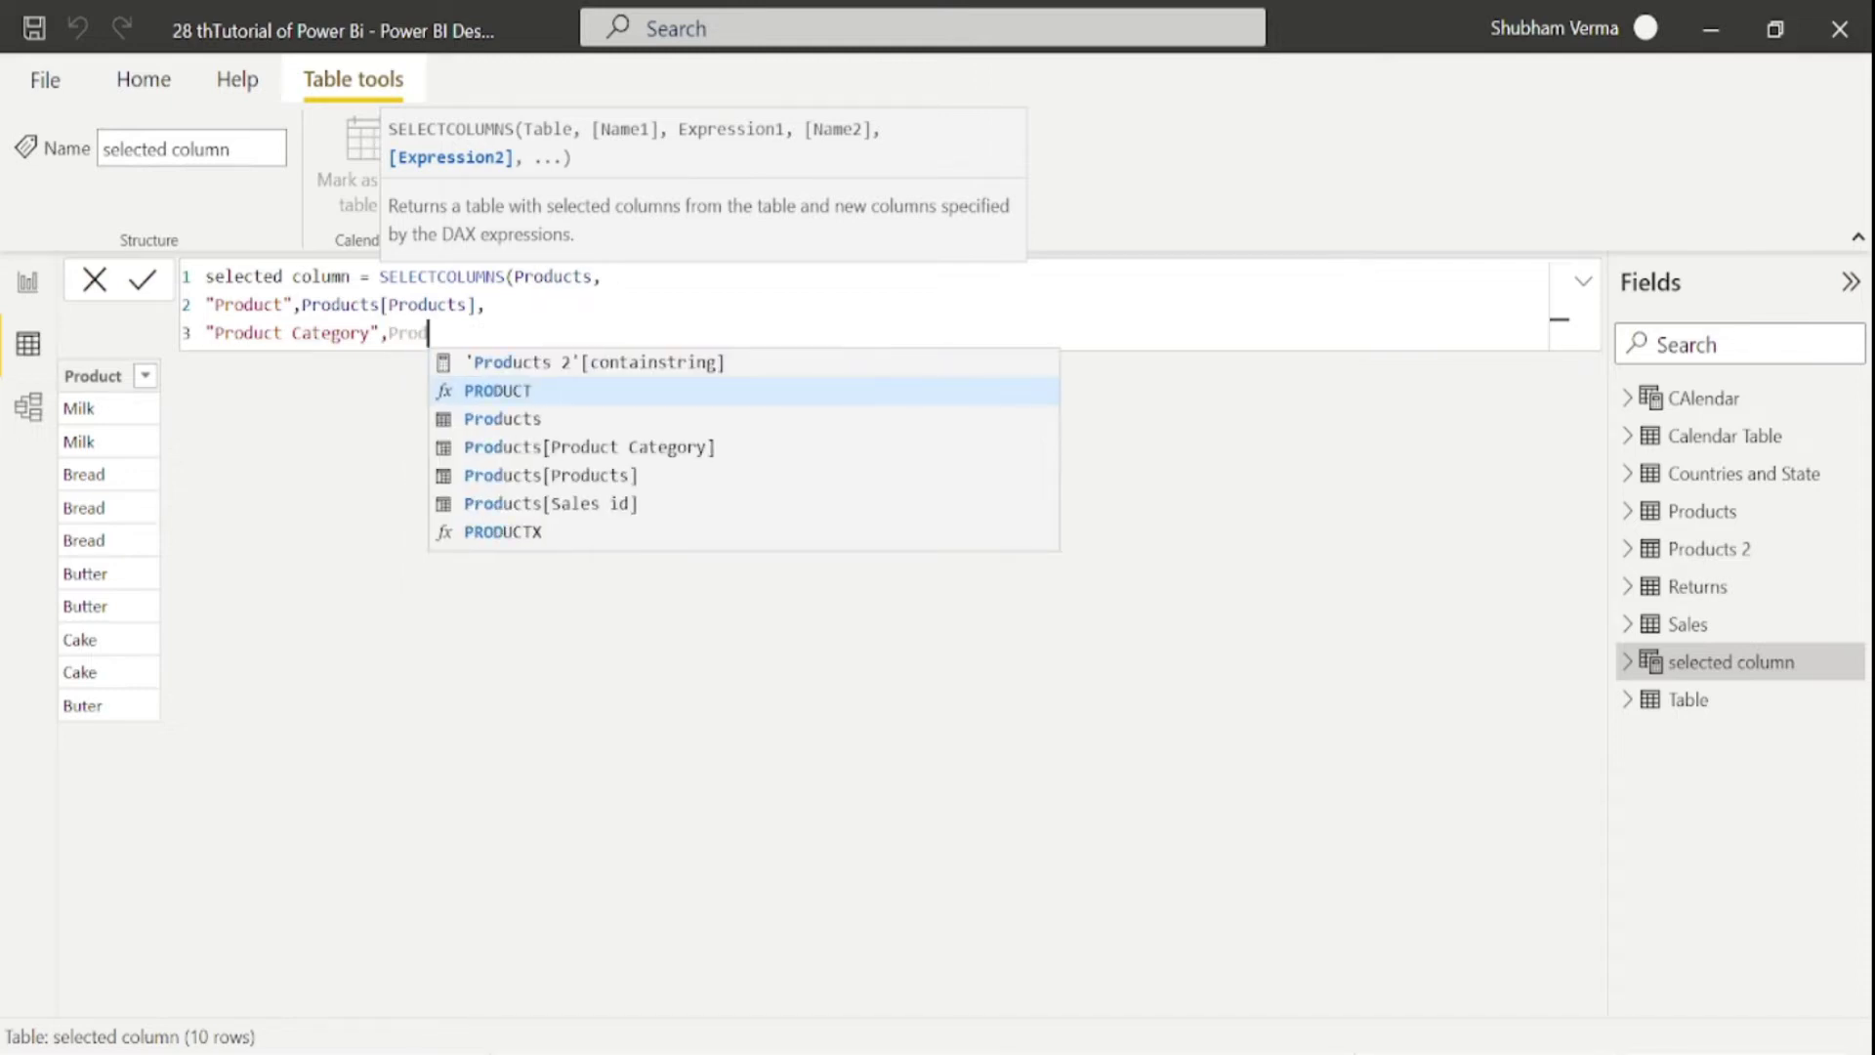
pyautogui.press('Down')
pyautogui.press('Down')
pyautogui.press('Tab')
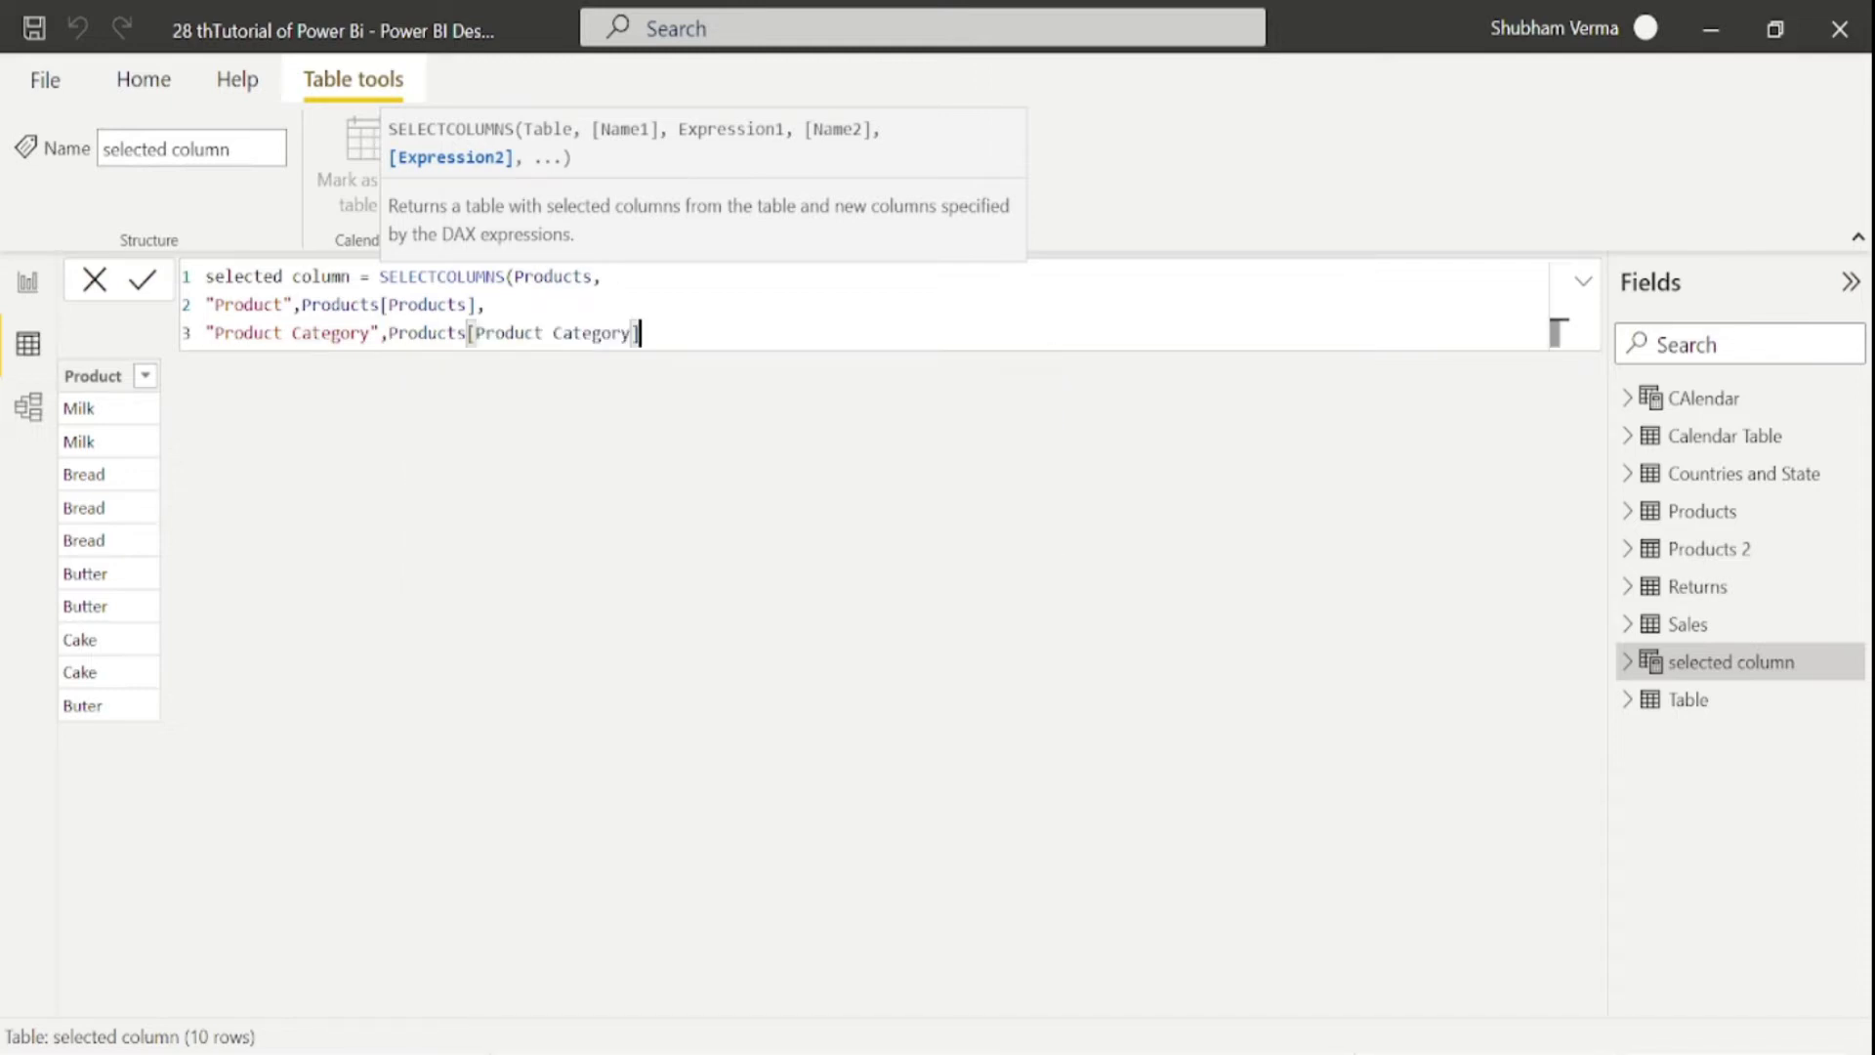
pyautogui.write(')')
pyautogui.press('Return')
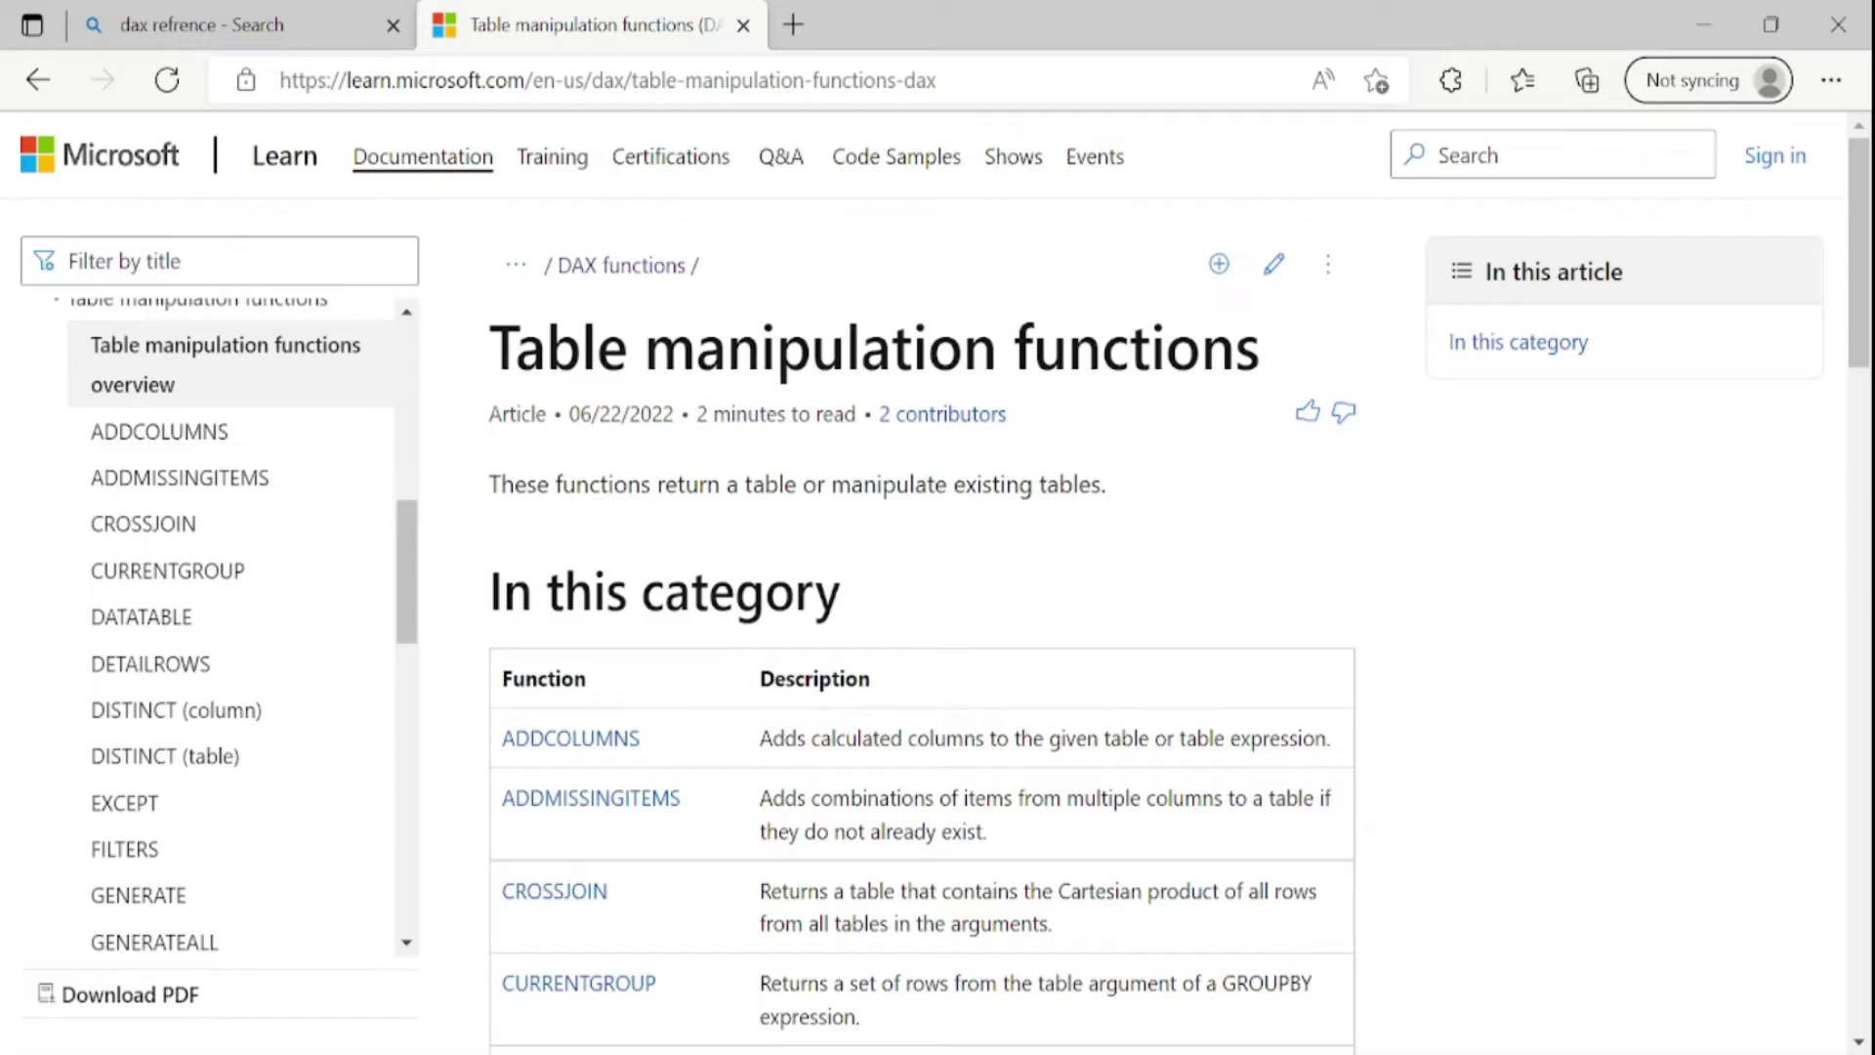
# Highlight ADDCOLUMNS in the browser's table manipulation list and display the Products table in Power BI Desktop.
pyautogui.moveTo(642, 746); pyautogui.dragTo(500, 752)
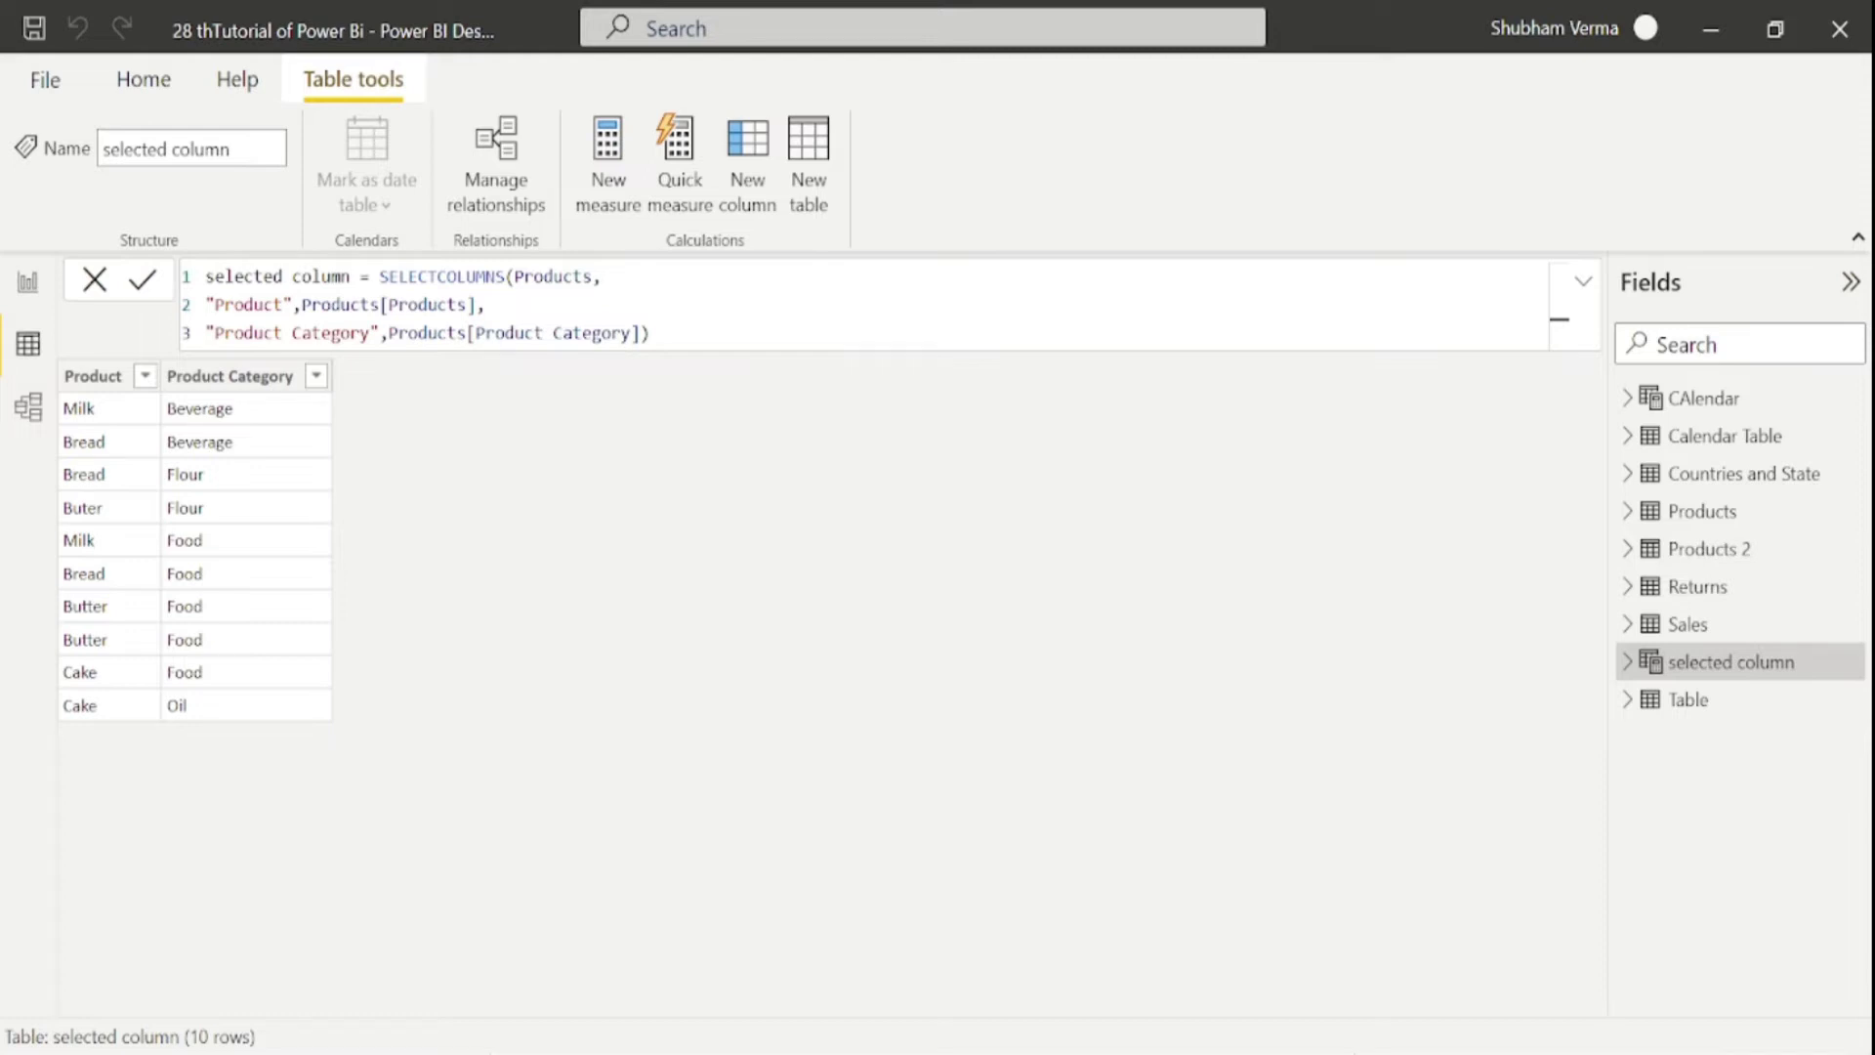
pyautogui.click(1704, 548)
pyautogui.click(1707, 512)
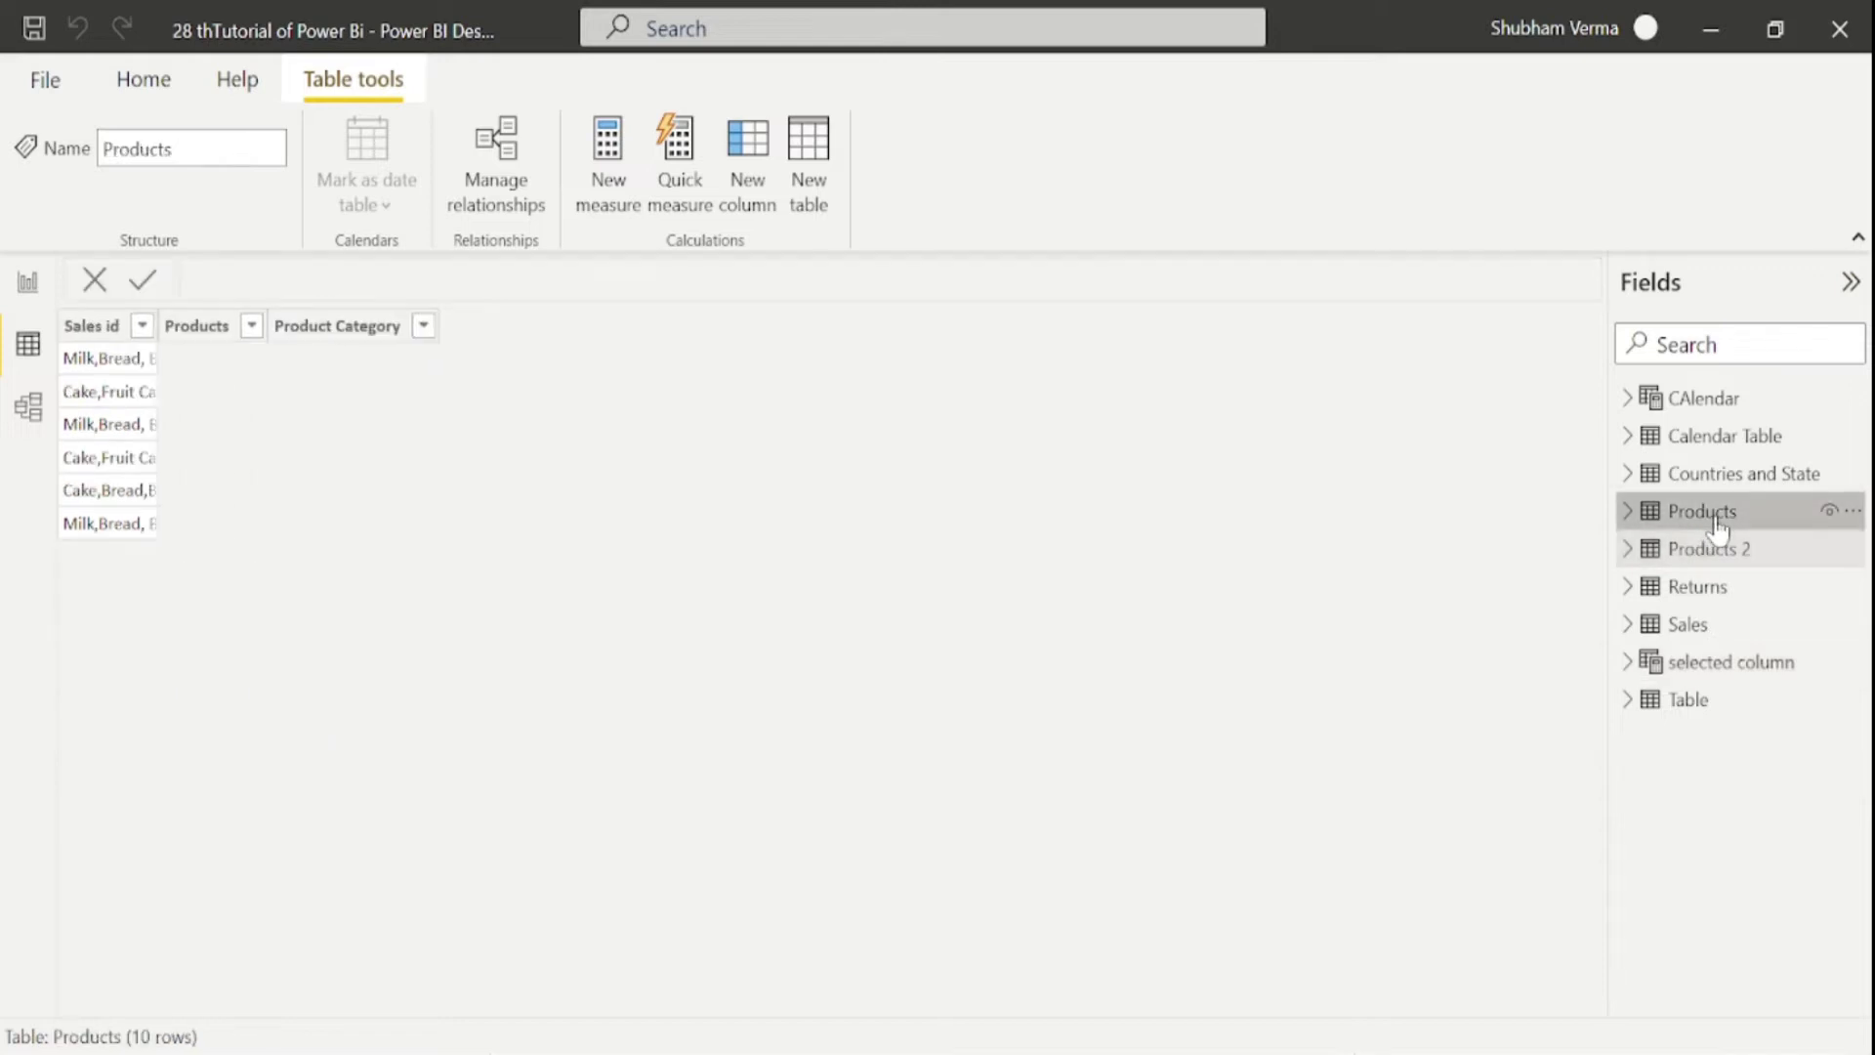
# Examine the Products and Product Category columns of the Products table, and display the selected column table.
pyautogui.click(208, 342)
pyautogui.click(339, 351)
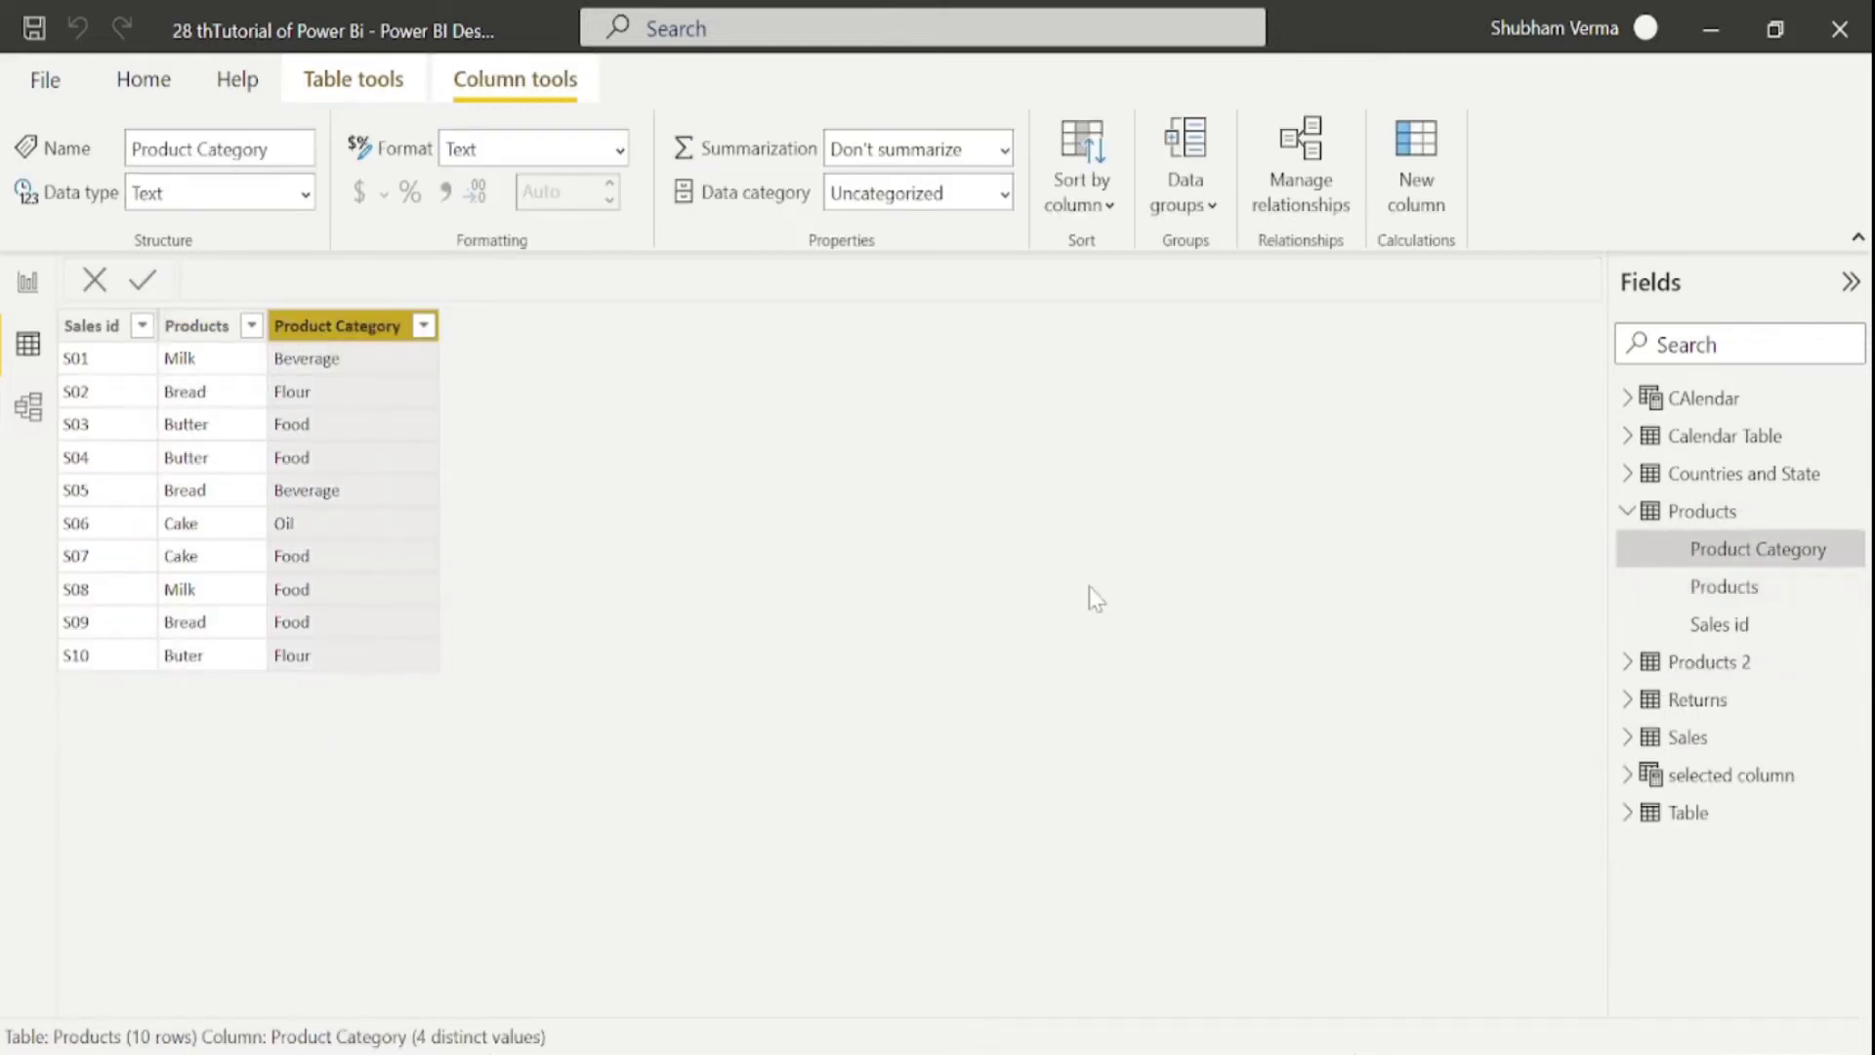
pyautogui.click(1746, 787)
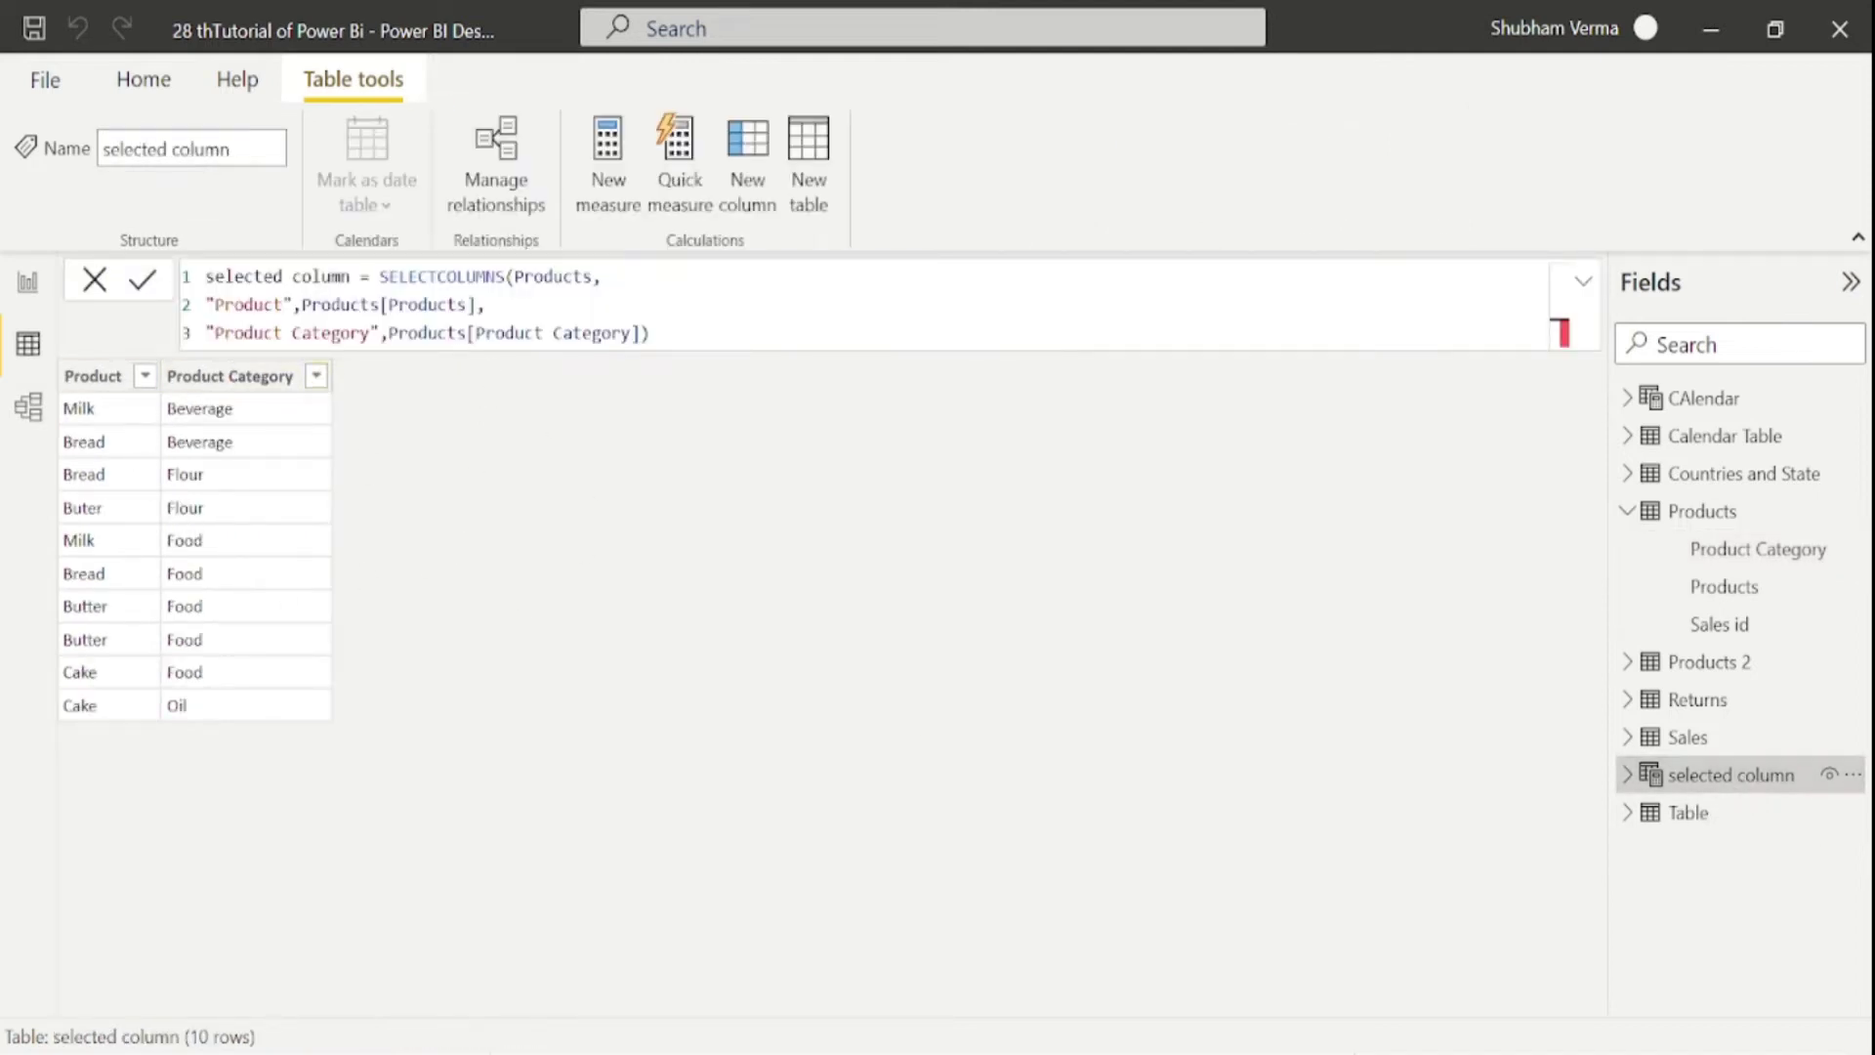
# Try replacing SELECTCOLUMNS with ADDCOLUMNS in the selected column table's formula, and commit it.
pyautogui.click(506, 276)
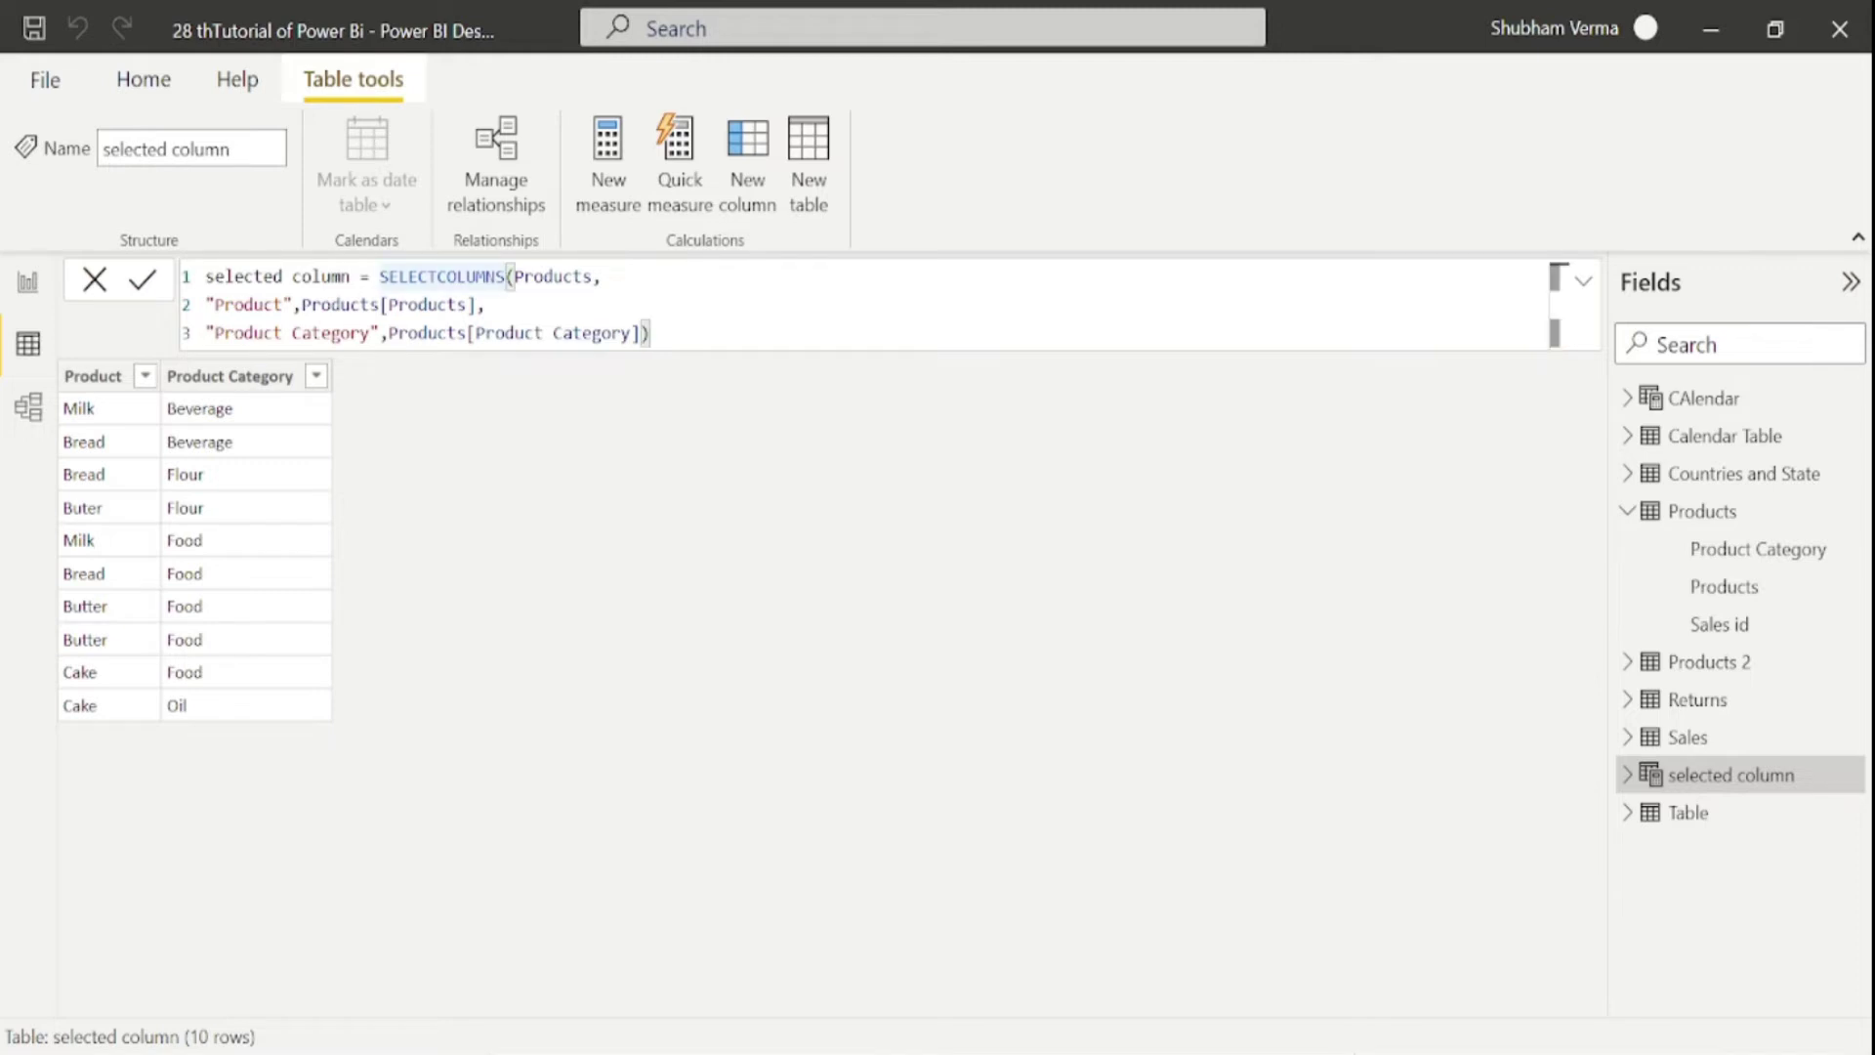
pyautogui.press('BackSpace')
pyautogui.press('BackSpace')
pyautogui.press('BackSpace')
pyautogui.press('BackSpace')
pyautogui.press('BackSpace')
pyautogui.press('BackSpace')
pyautogui.press('BackSpace')
pyautogui.press('BackSpace')
pyautogui.press('BackSpace')
pyautogui.press('BackSpace')
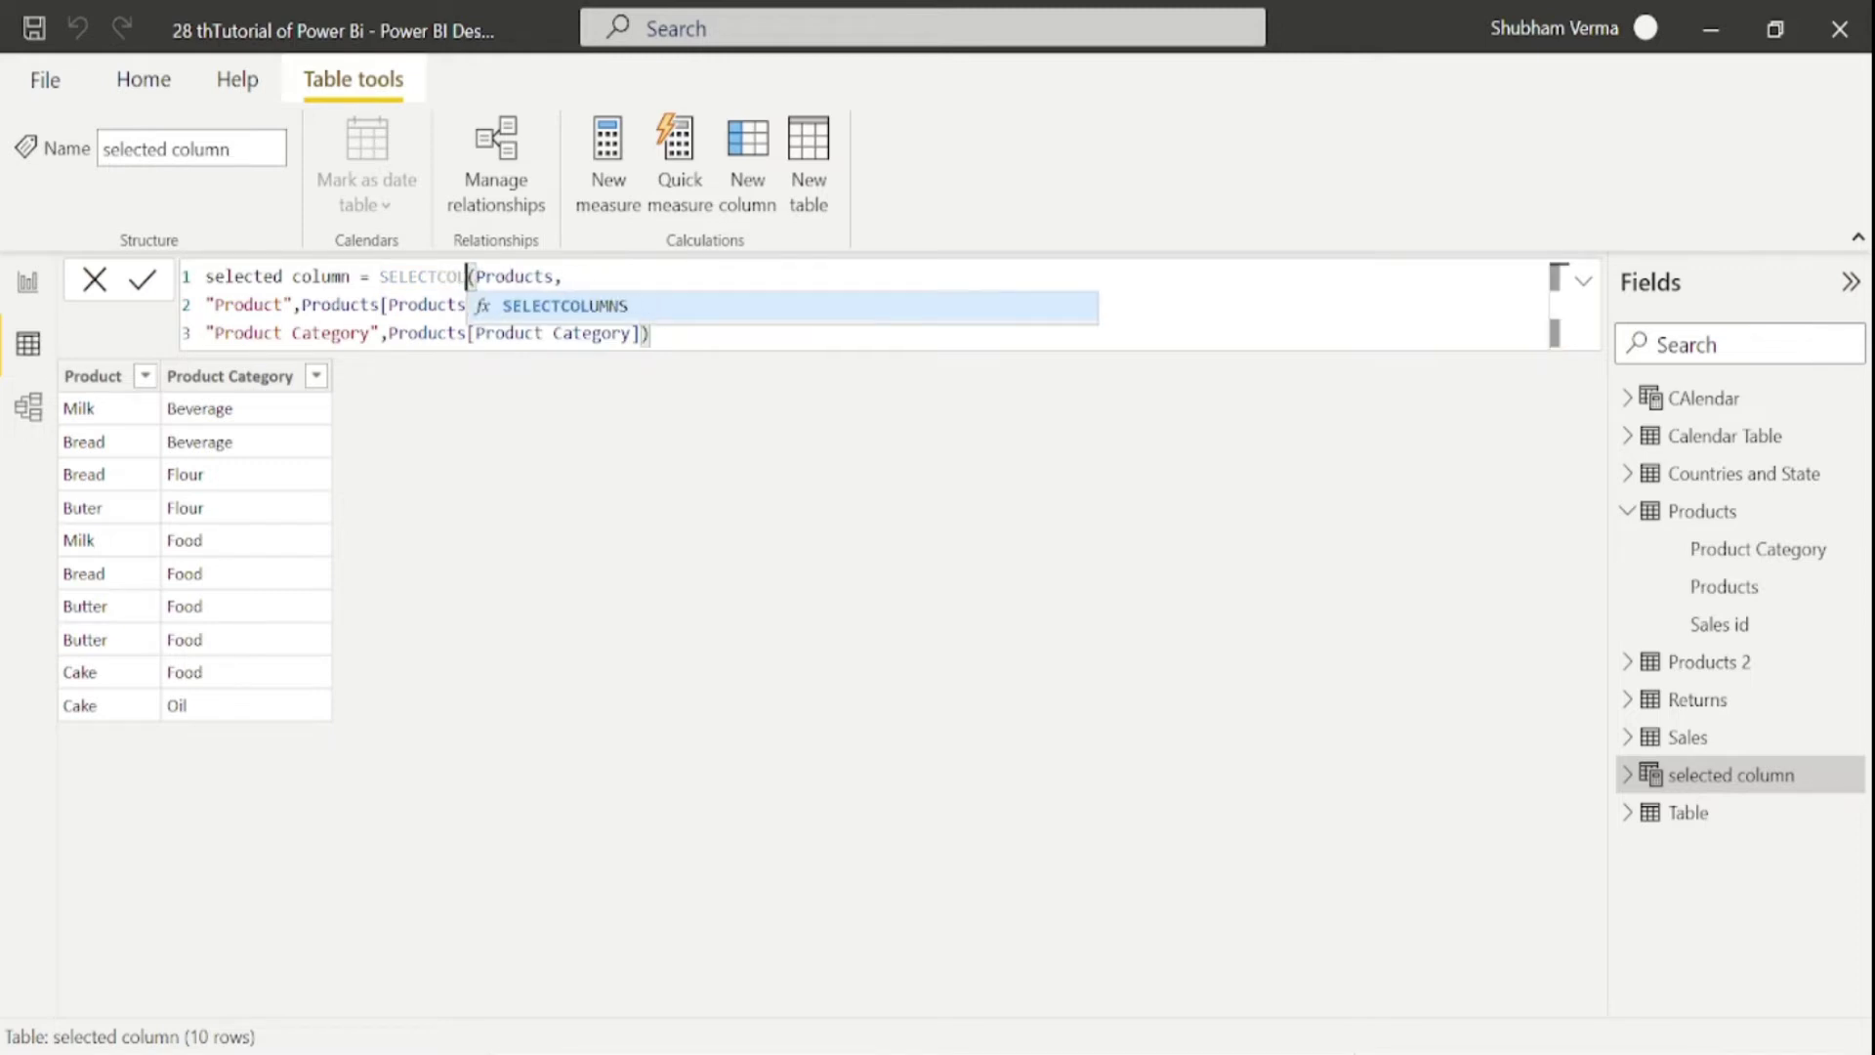
pyautogui.press('BackSpace')
pyautogui.press('BackSpace')
pyautogui.press('BackSpace')
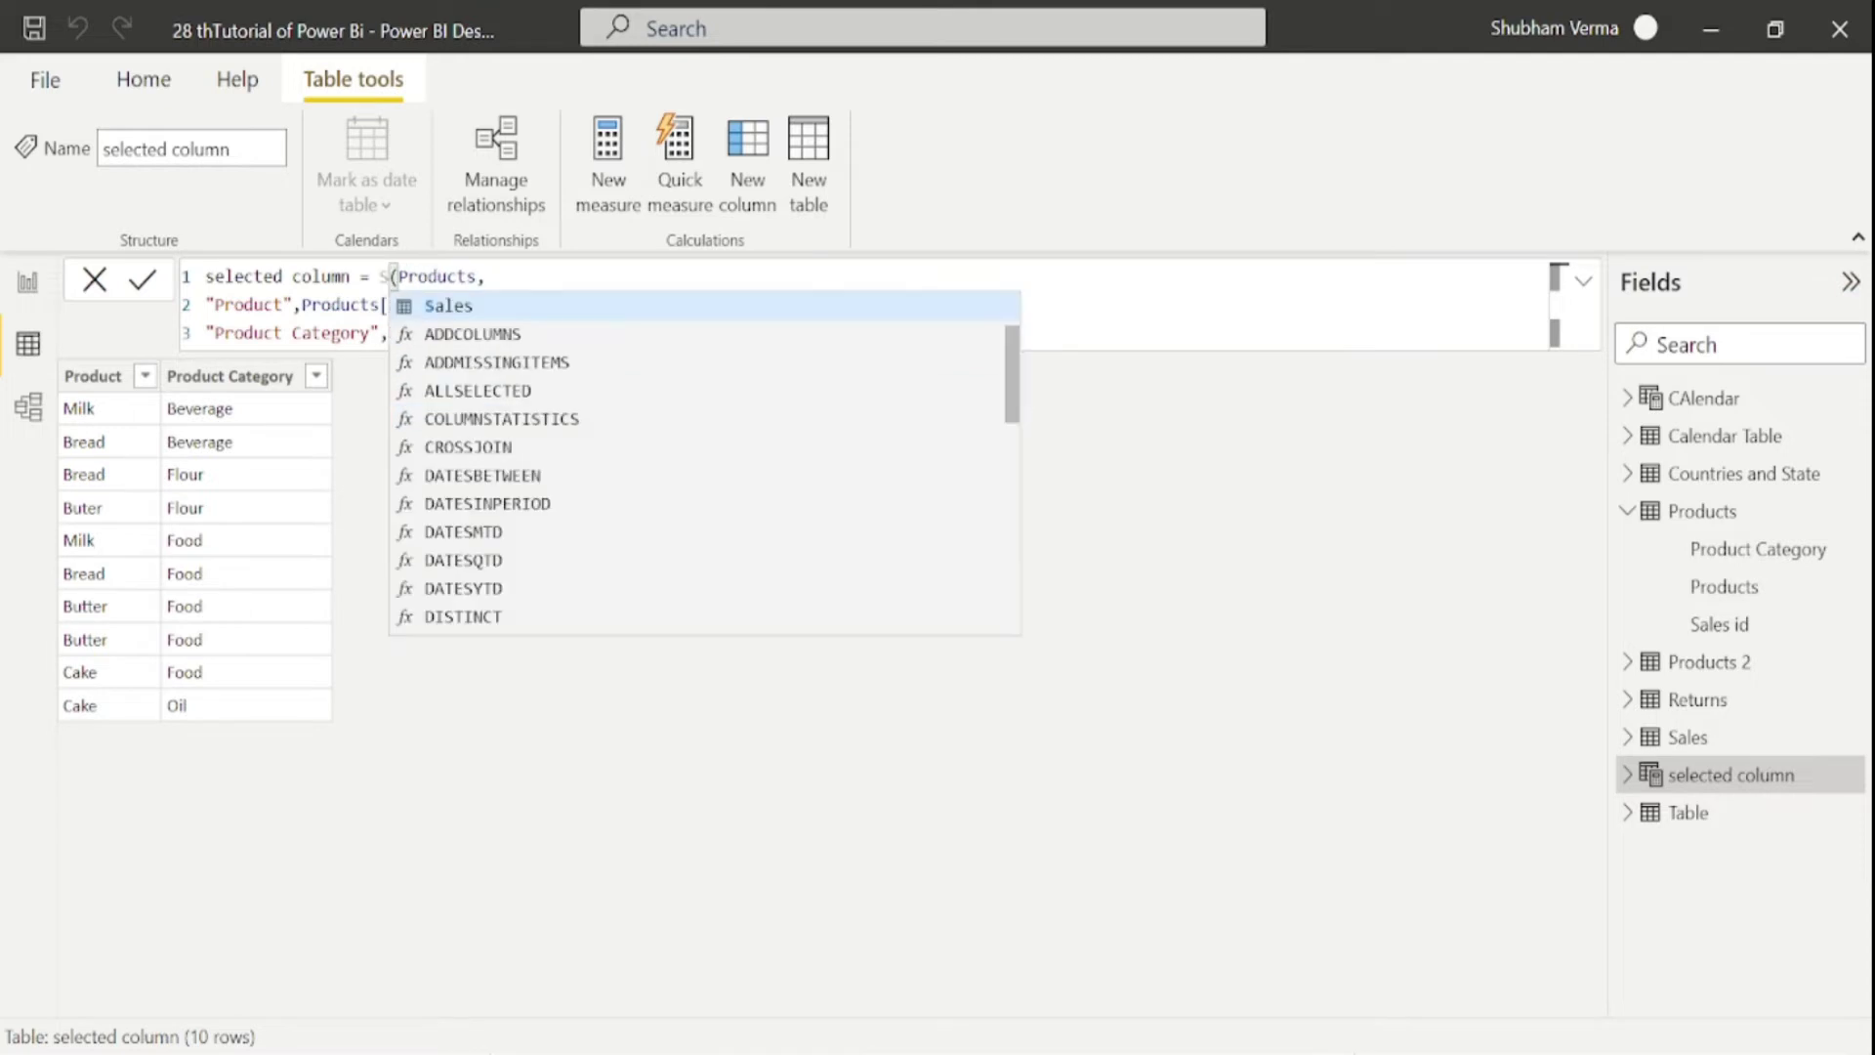
pyautogui.write('add')
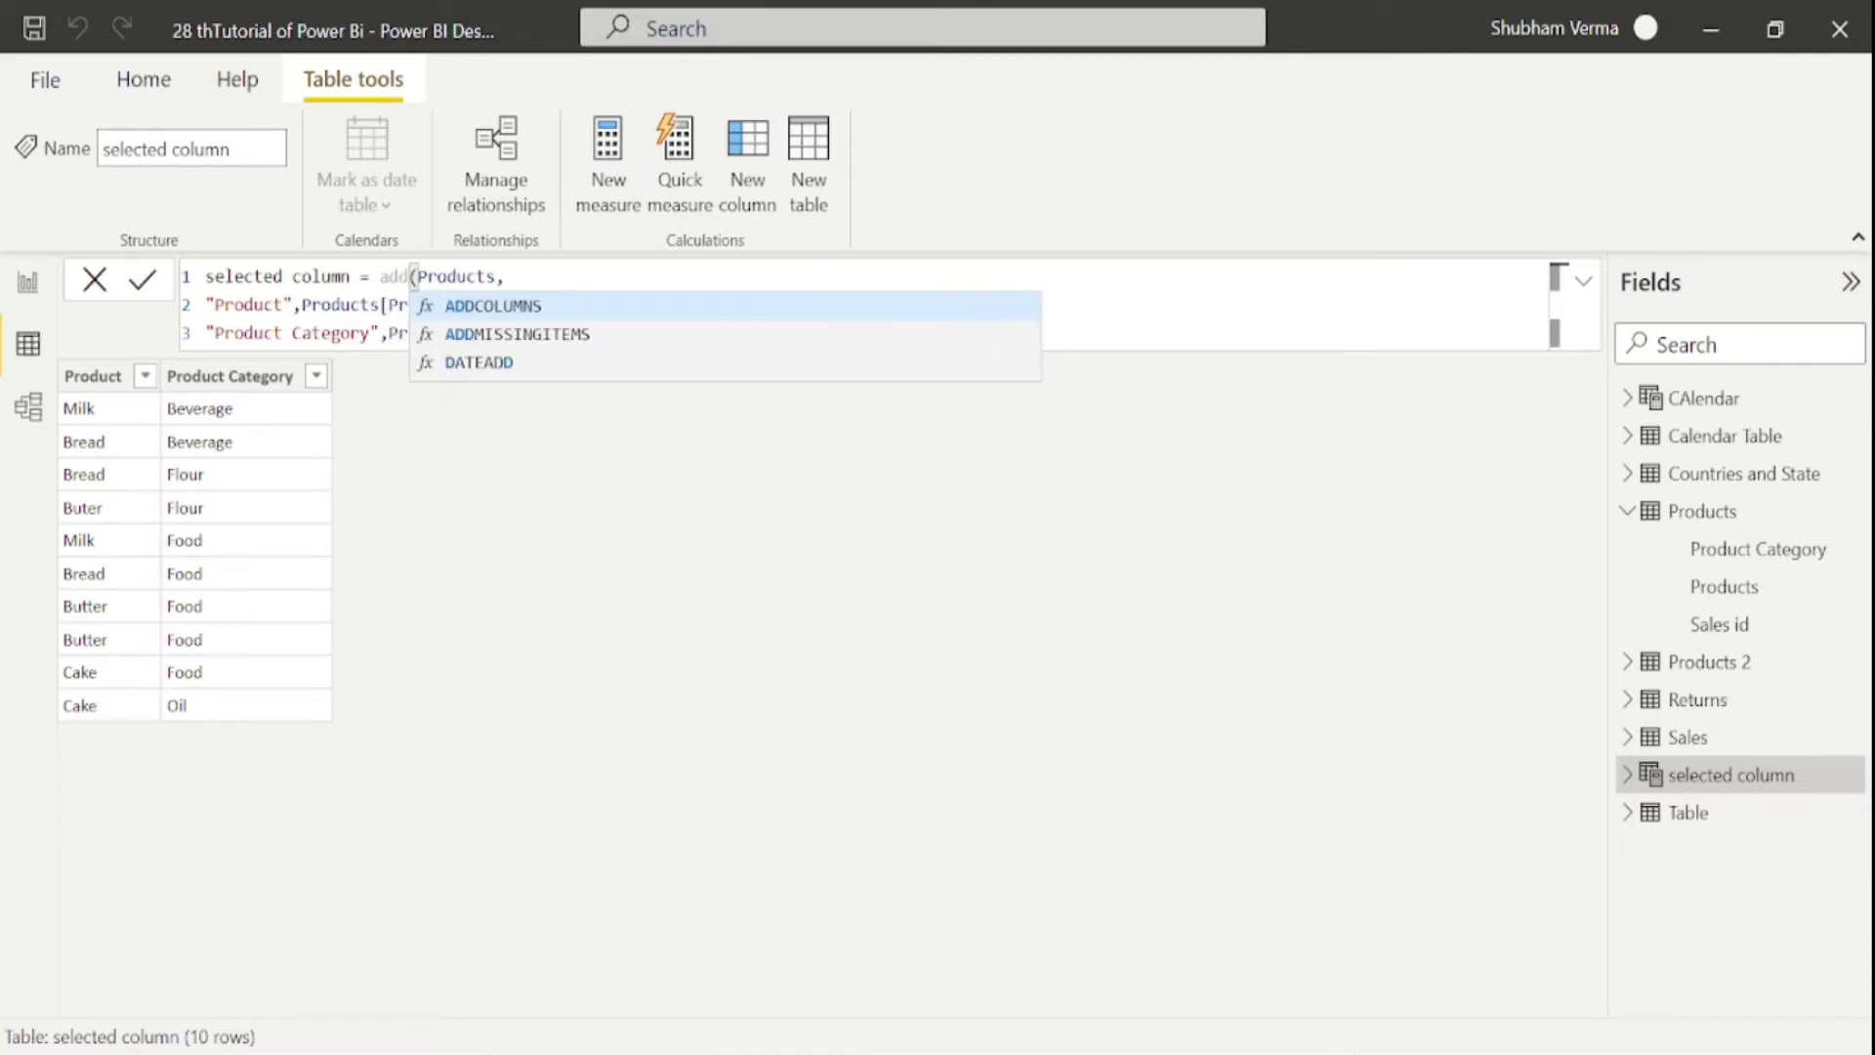
pyautogui.press('Tab')
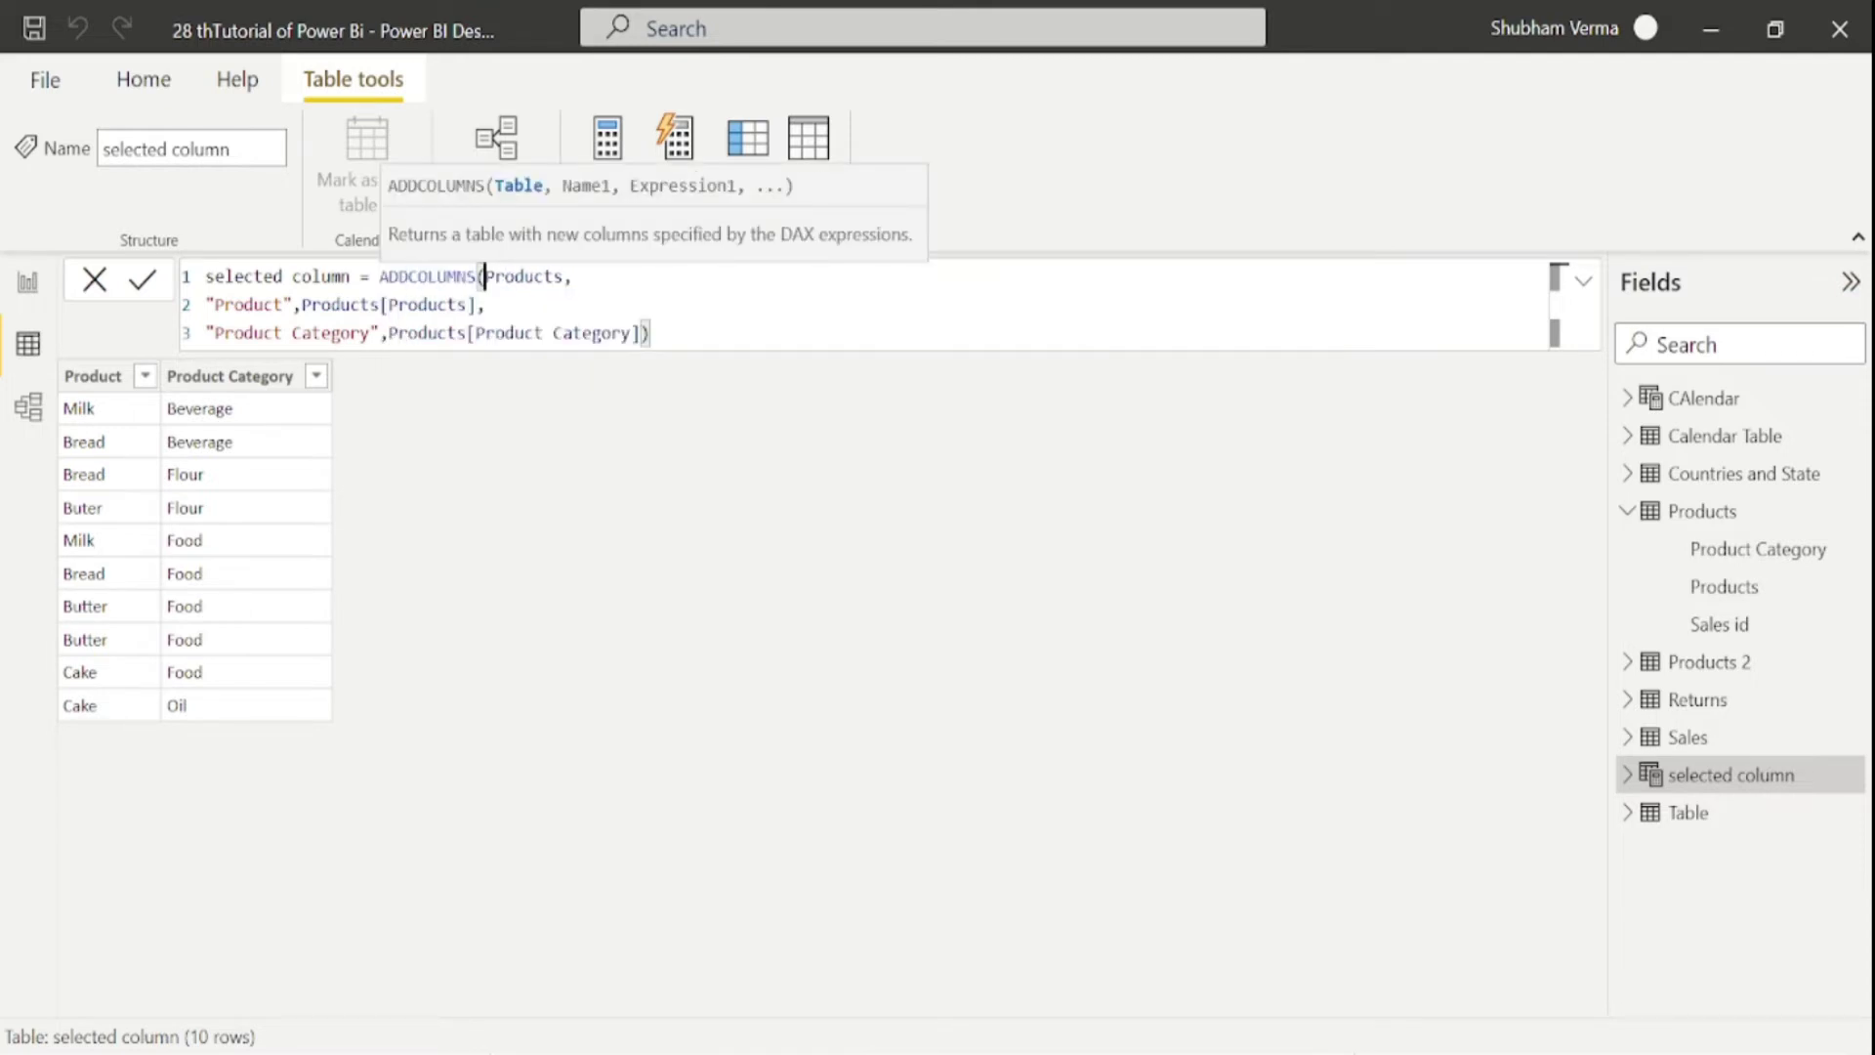
pyautogui.click(691, 346)
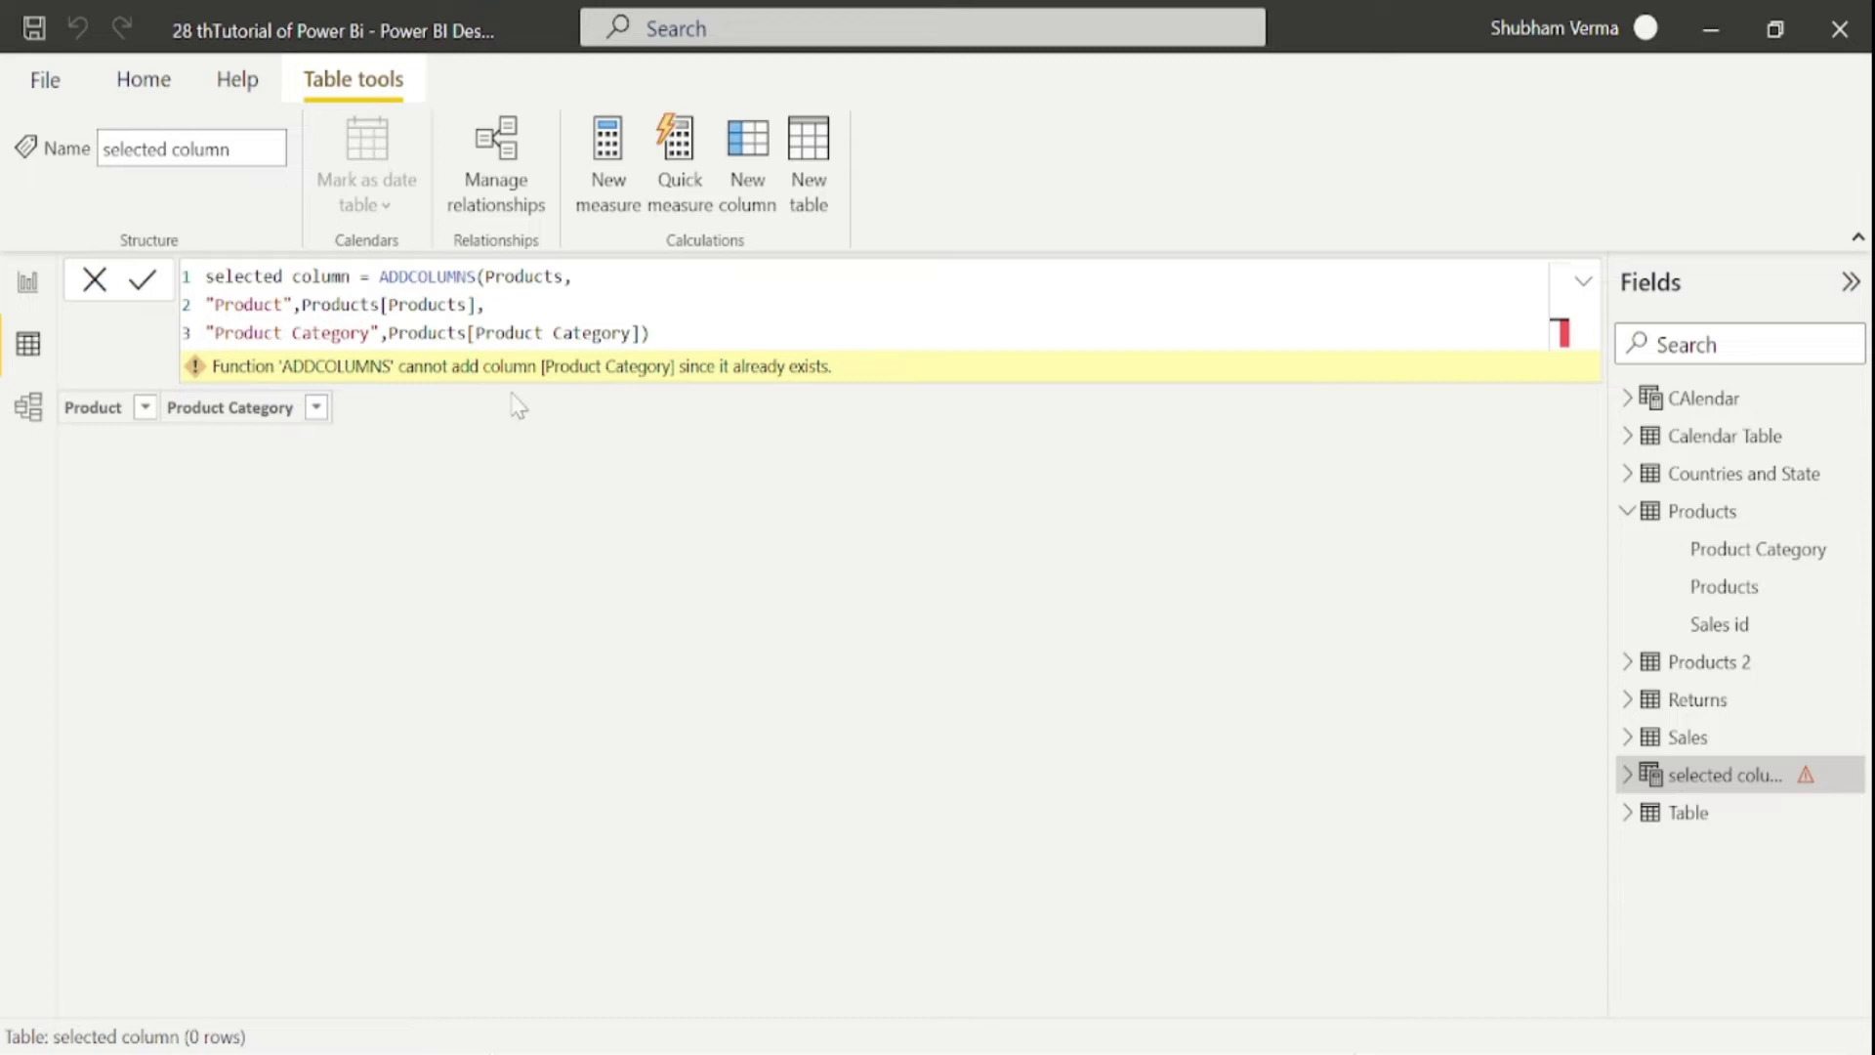
# Restore SELECTCOLUMNS as the function in the selected column formula and commit it.
pyautogui.click(476, 278)
pyautogui.press('BackSpace')
pyautogui.press('BackSpace')
pyautogui.press('BackSpace')
pyautogui.press('BackSpace')
pyautogui.press('BackSpace')
pyautogui.press('BackSpace')
pyautogui.press('BackSpace')
pyautogui.press('BackSpace')
pyautogui.press('BackSpace')
pyautogui.press('BackSpace')
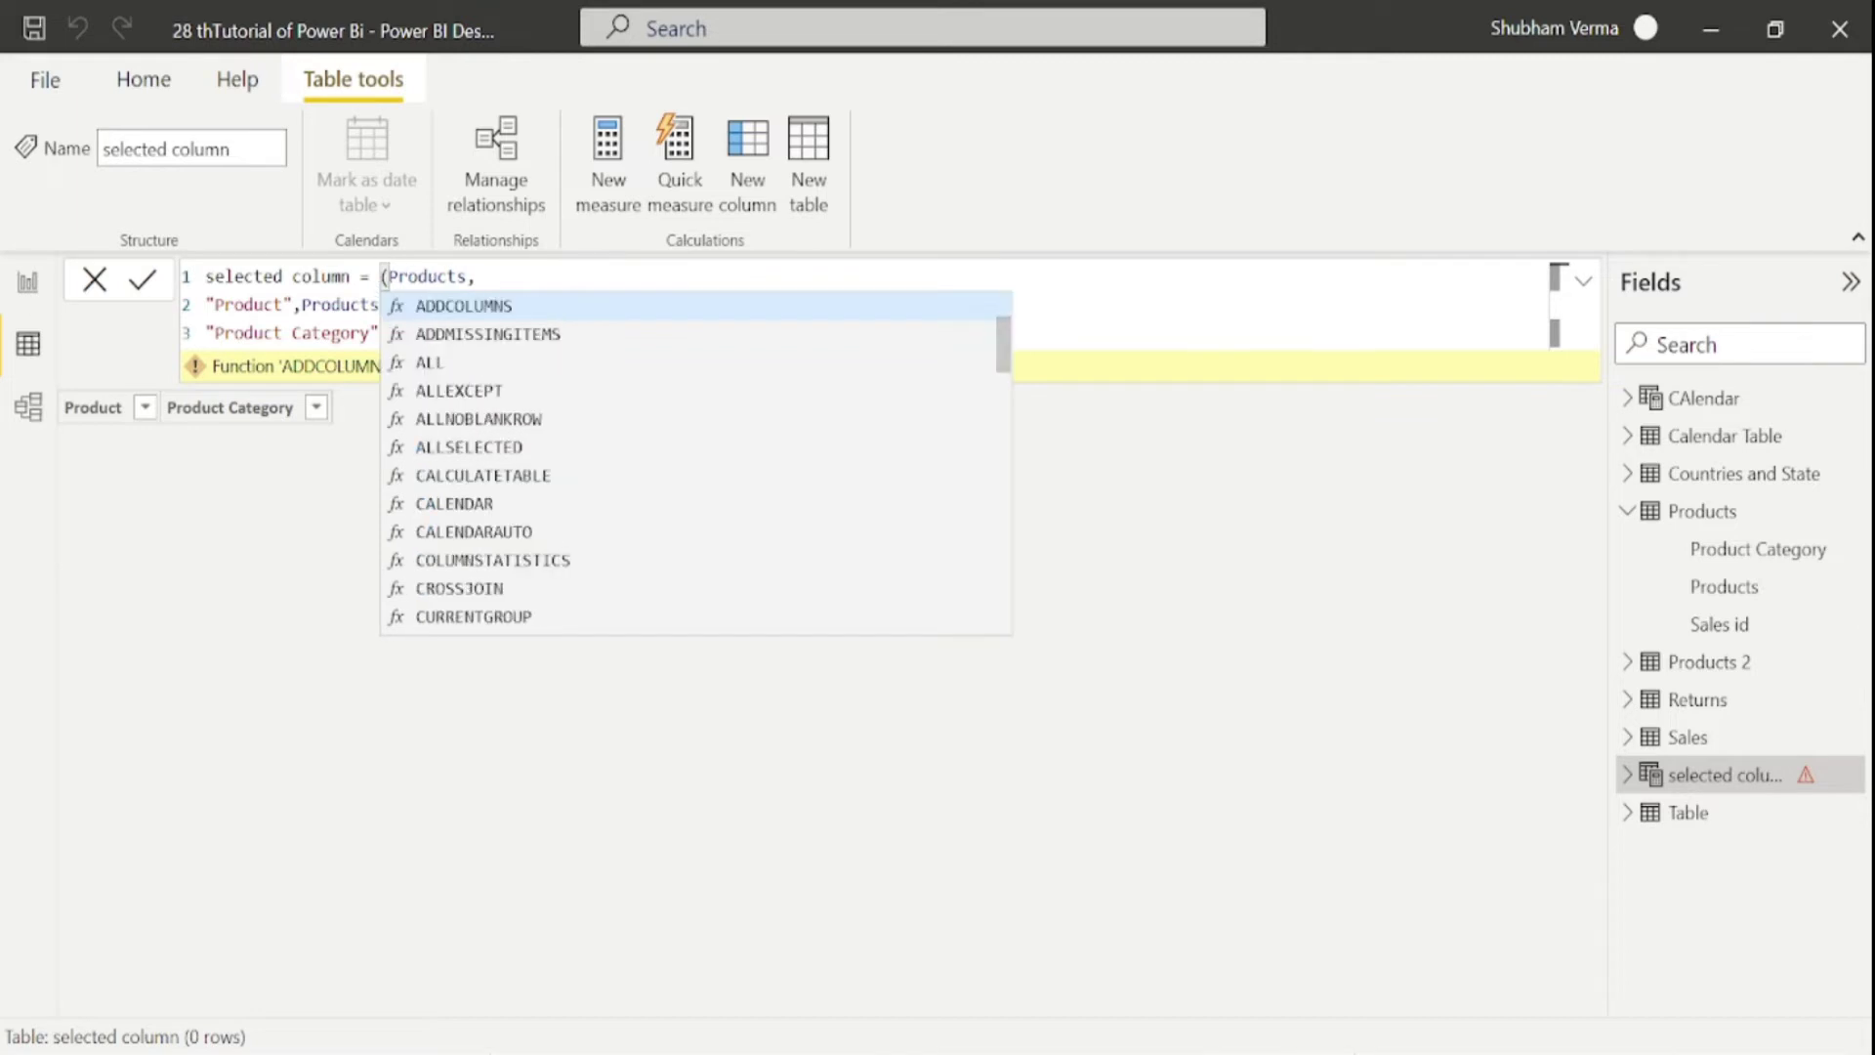
pyautogui.write('select')
pyautogui.press('Tab')
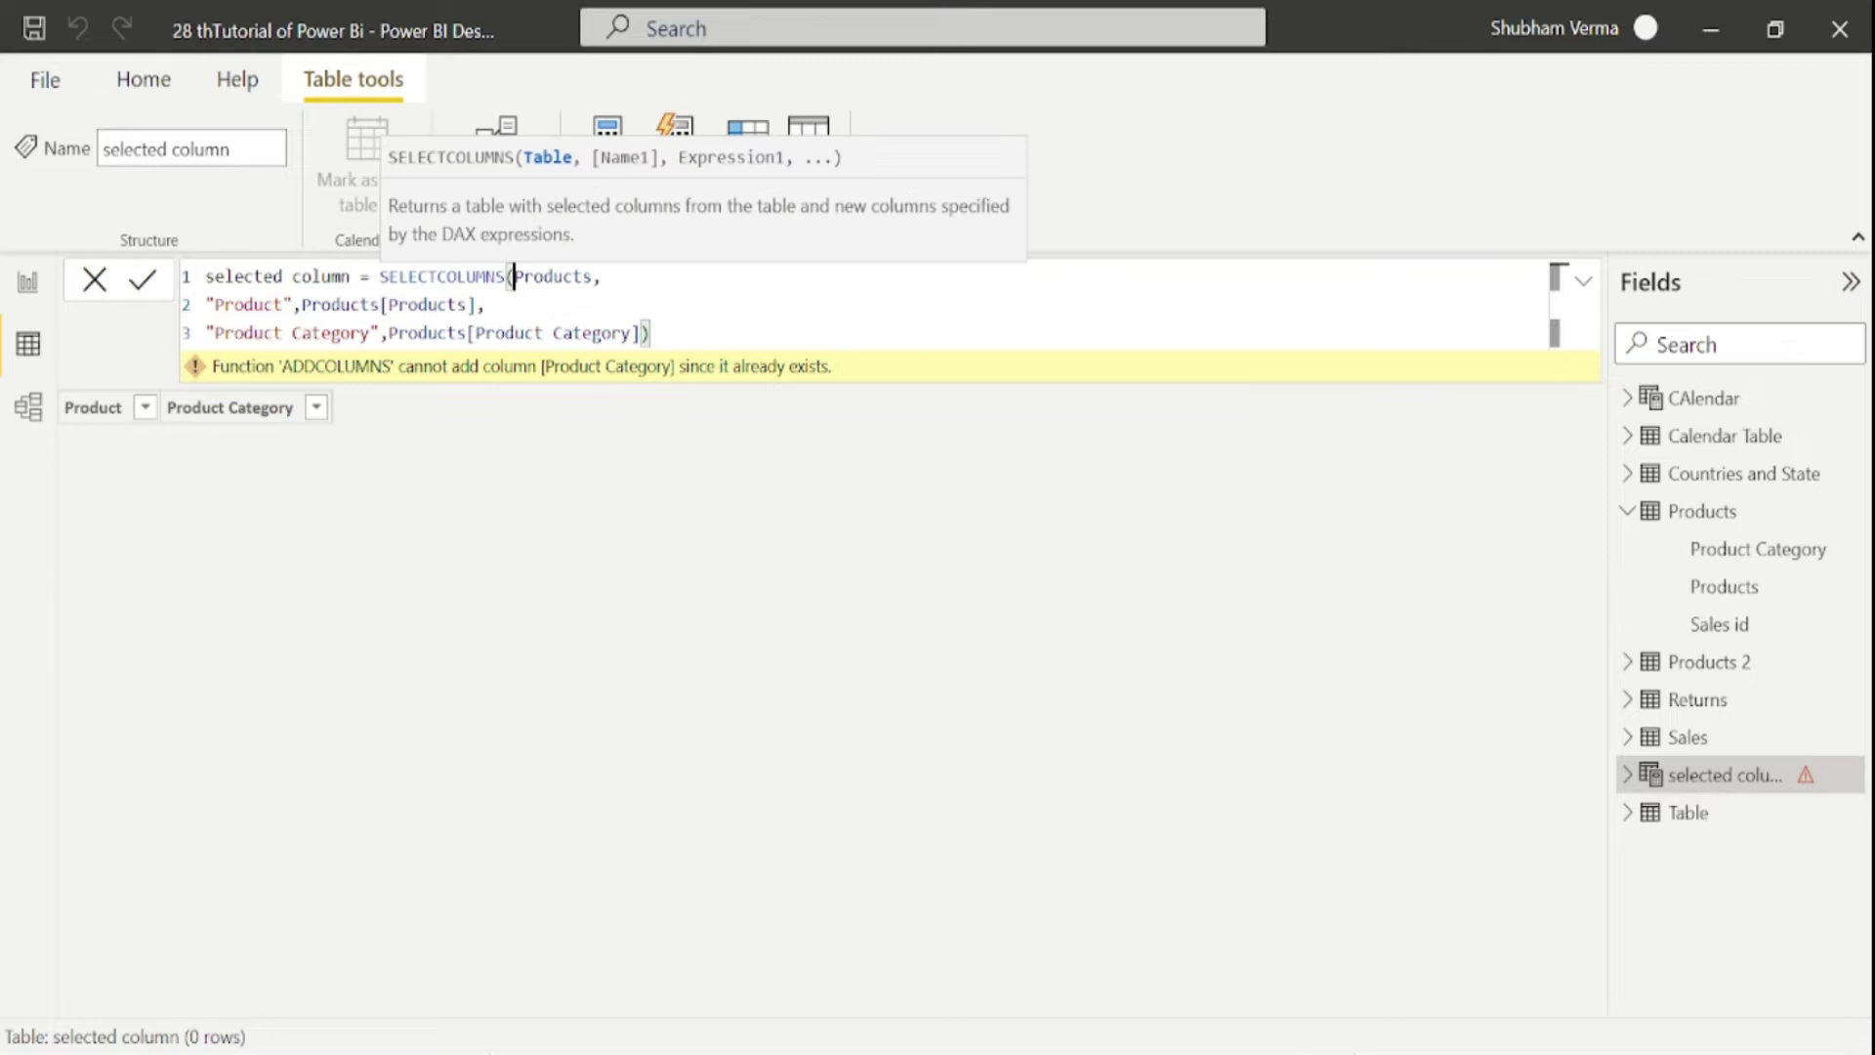
pyautogui.click(674, 338)
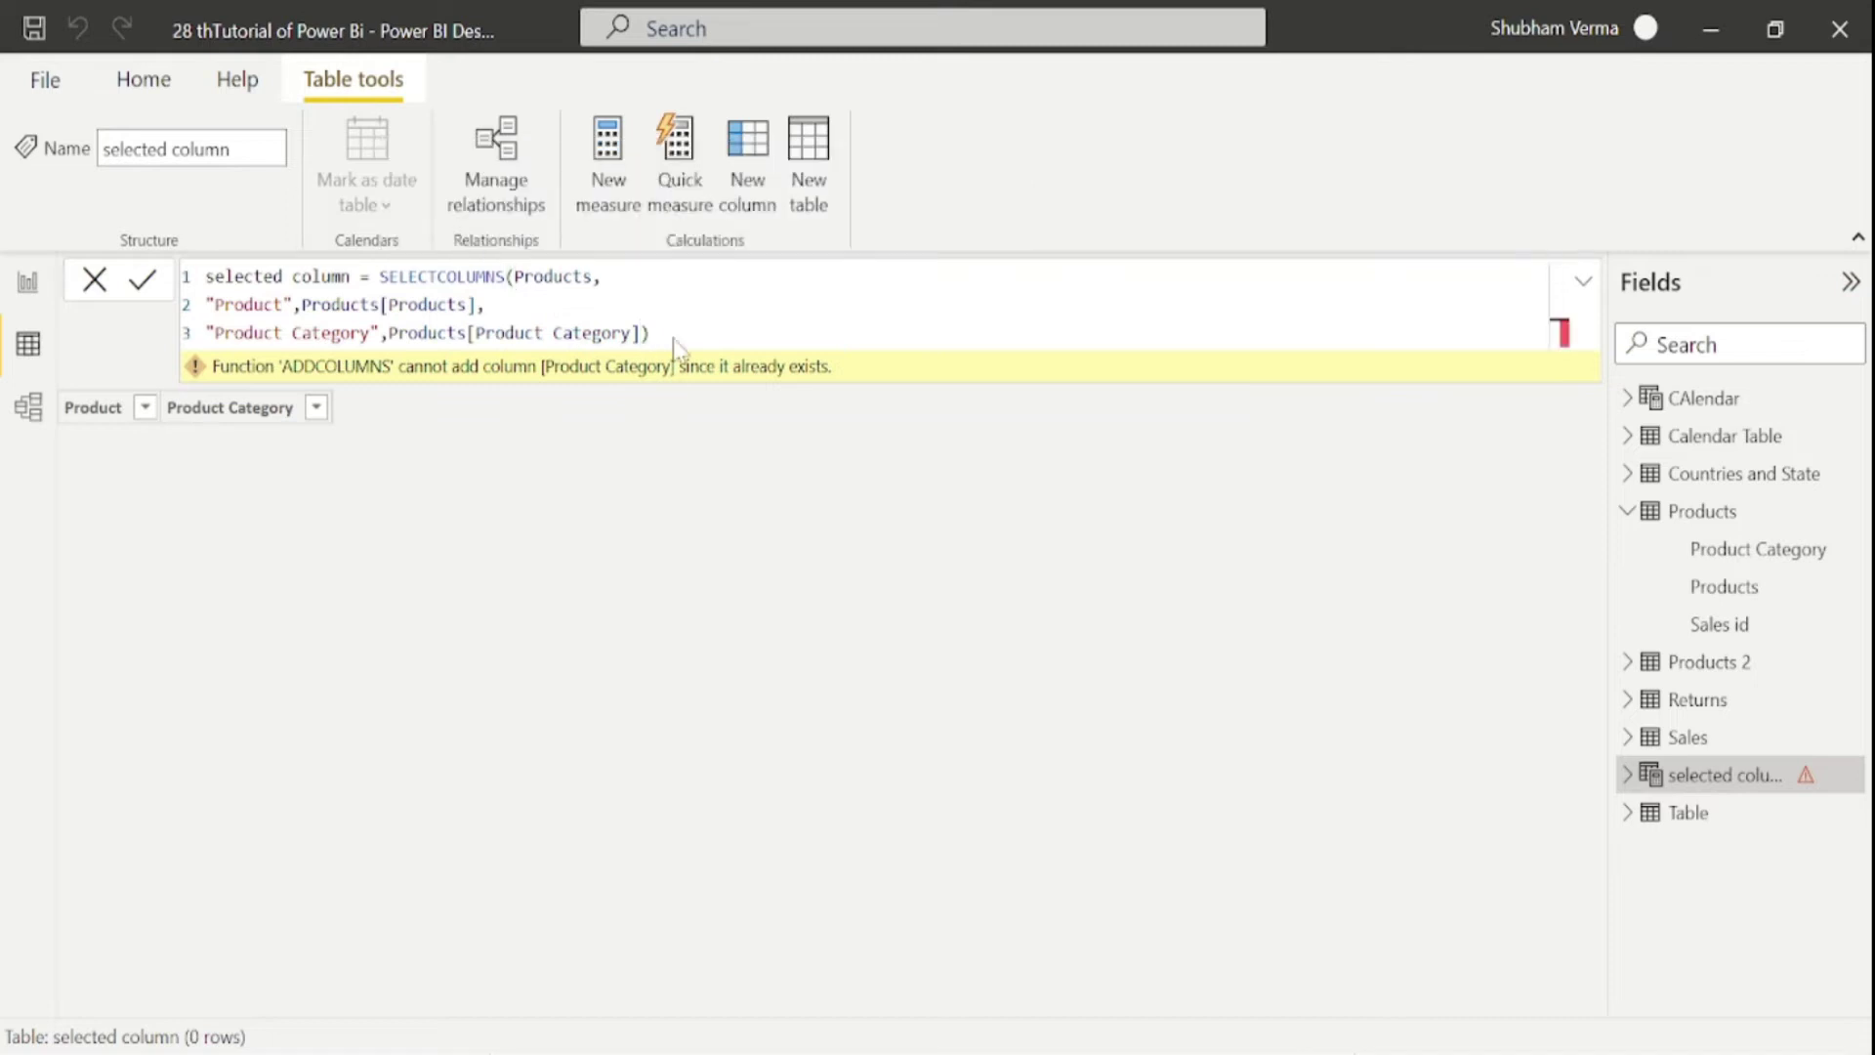
pyautogui.press('Return')
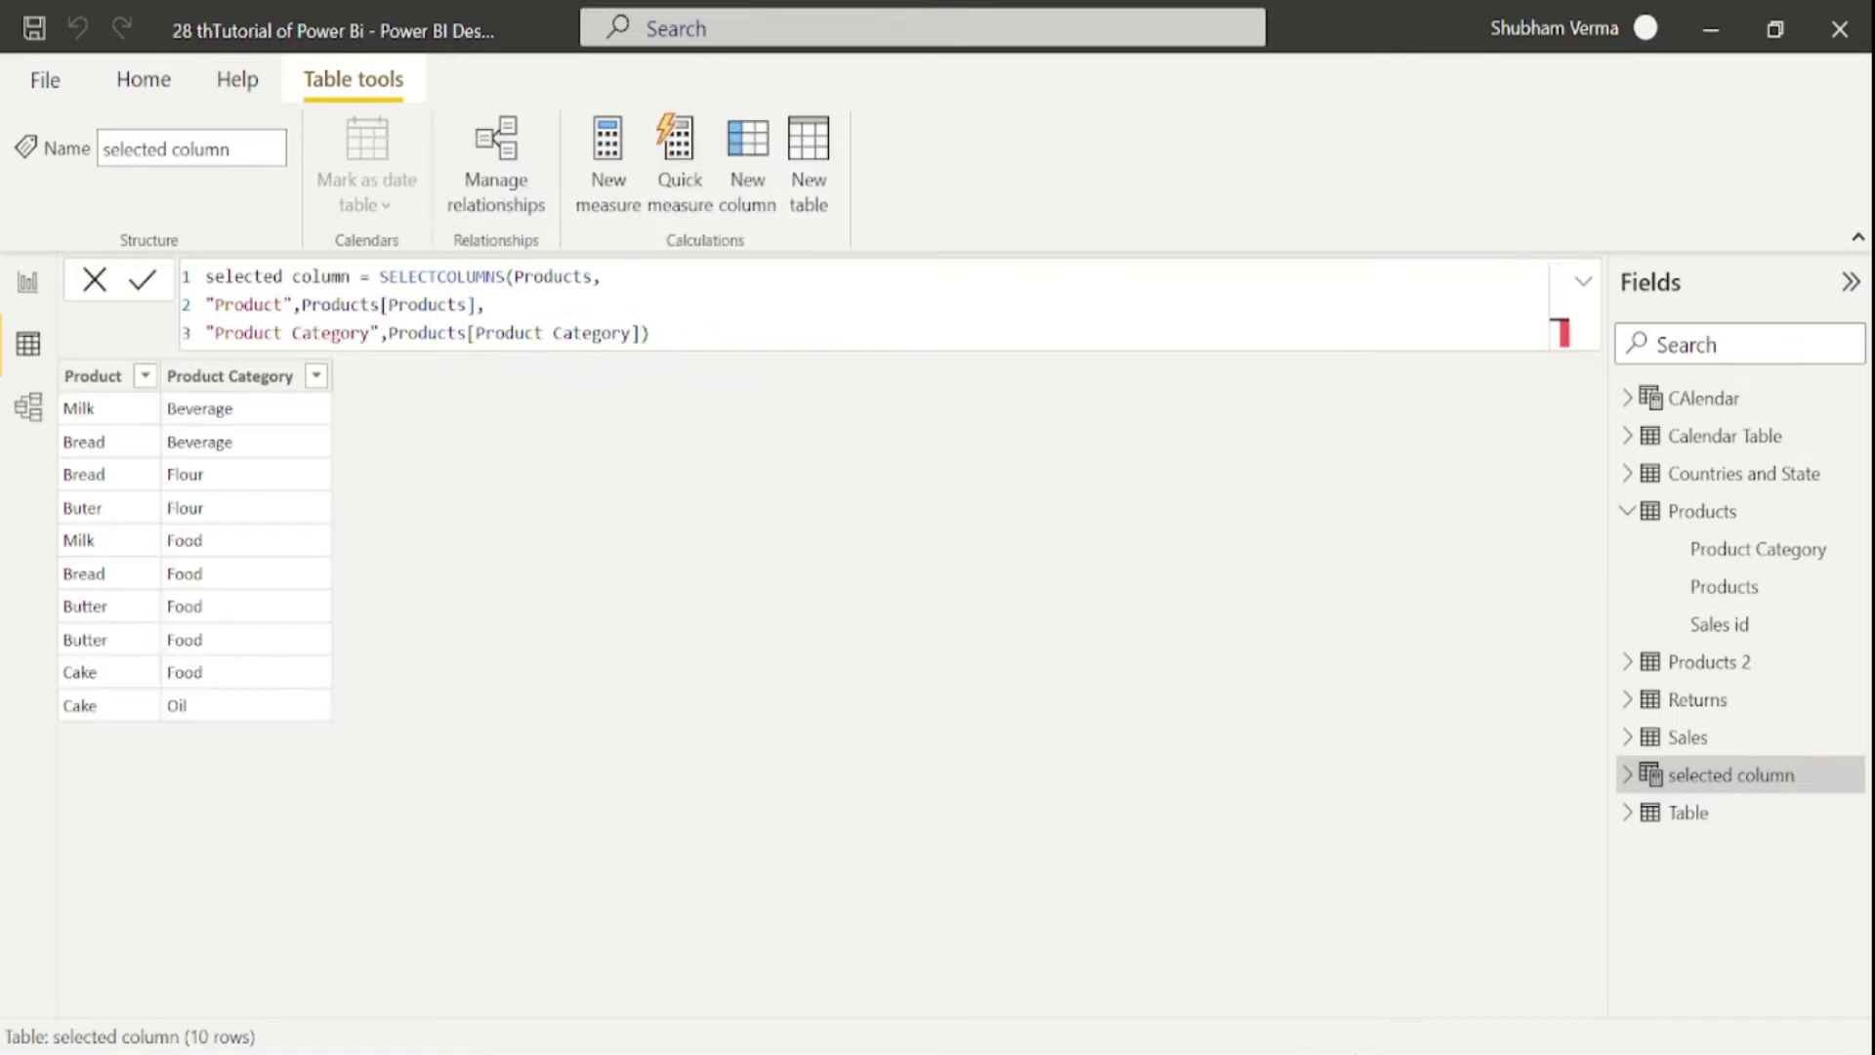
# Create a calculated table named "add column" with an ADDCOLUMNS formula that takes Sales as its base table.
pyautogui.click(1702, 511)
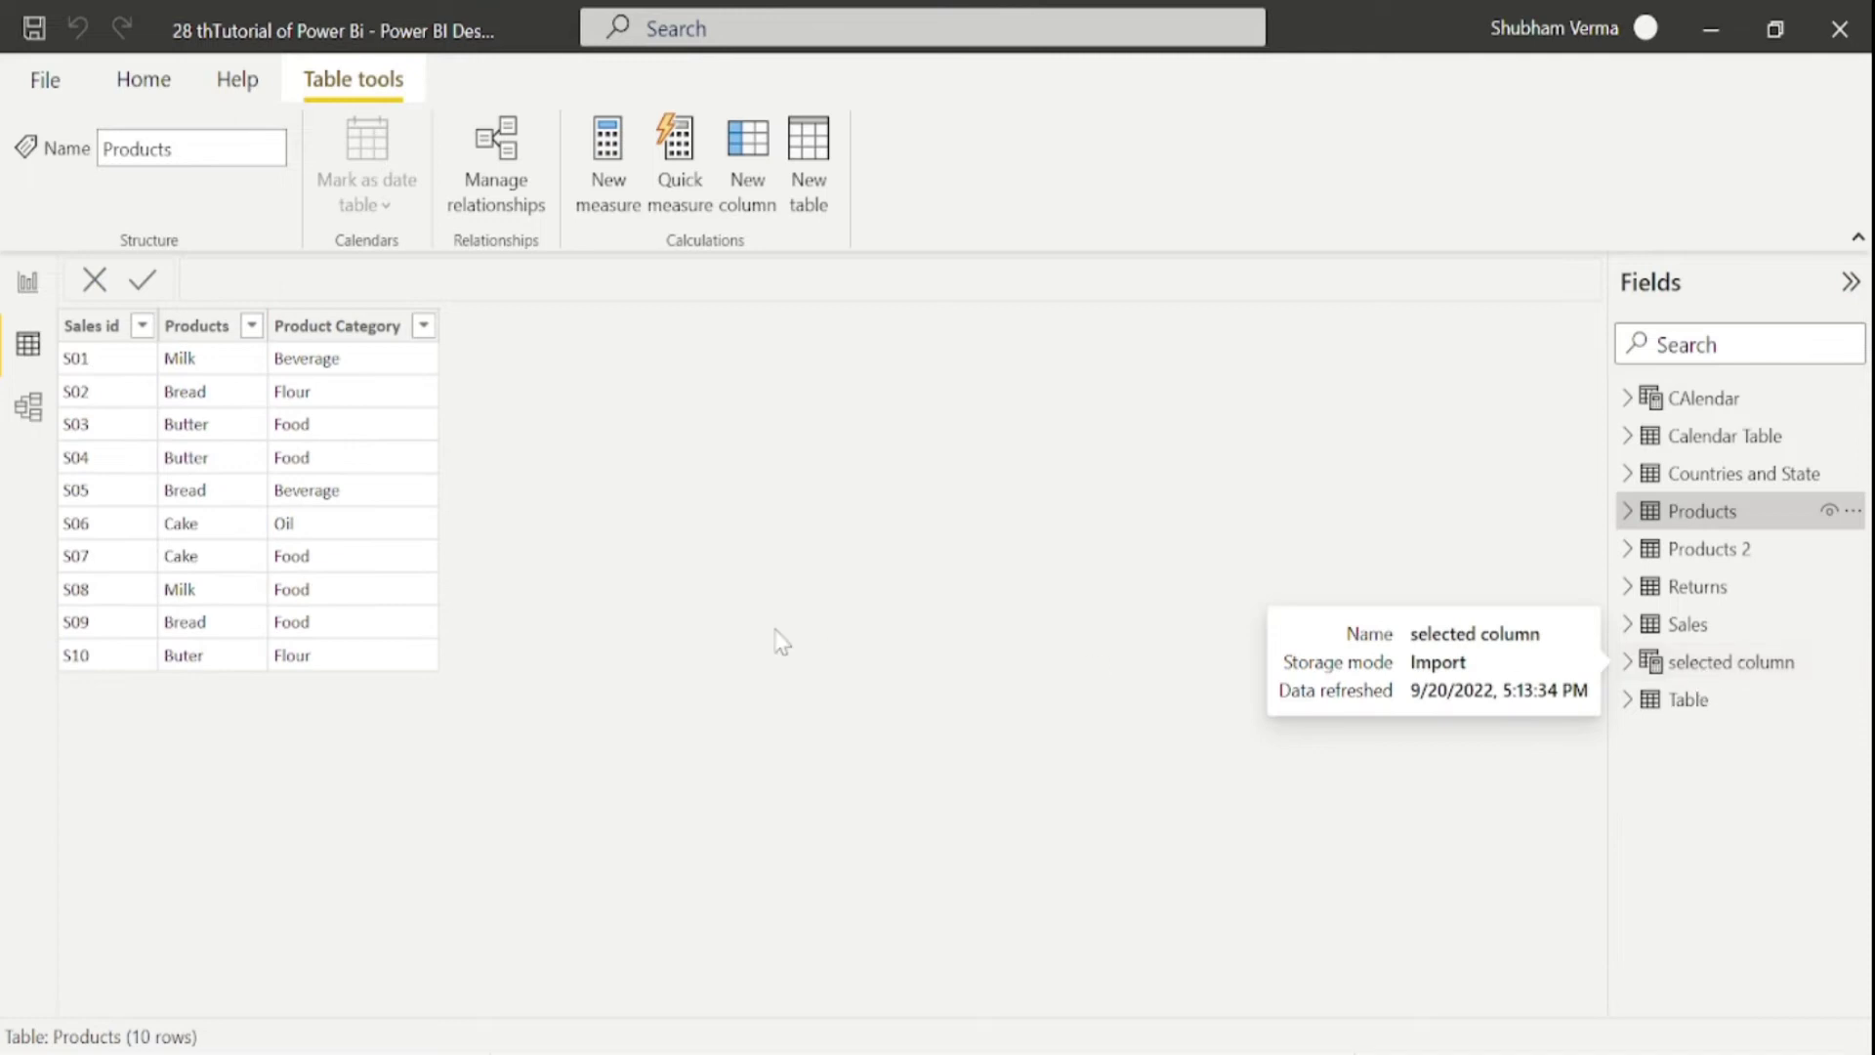
pyautogui.click(821, 186)
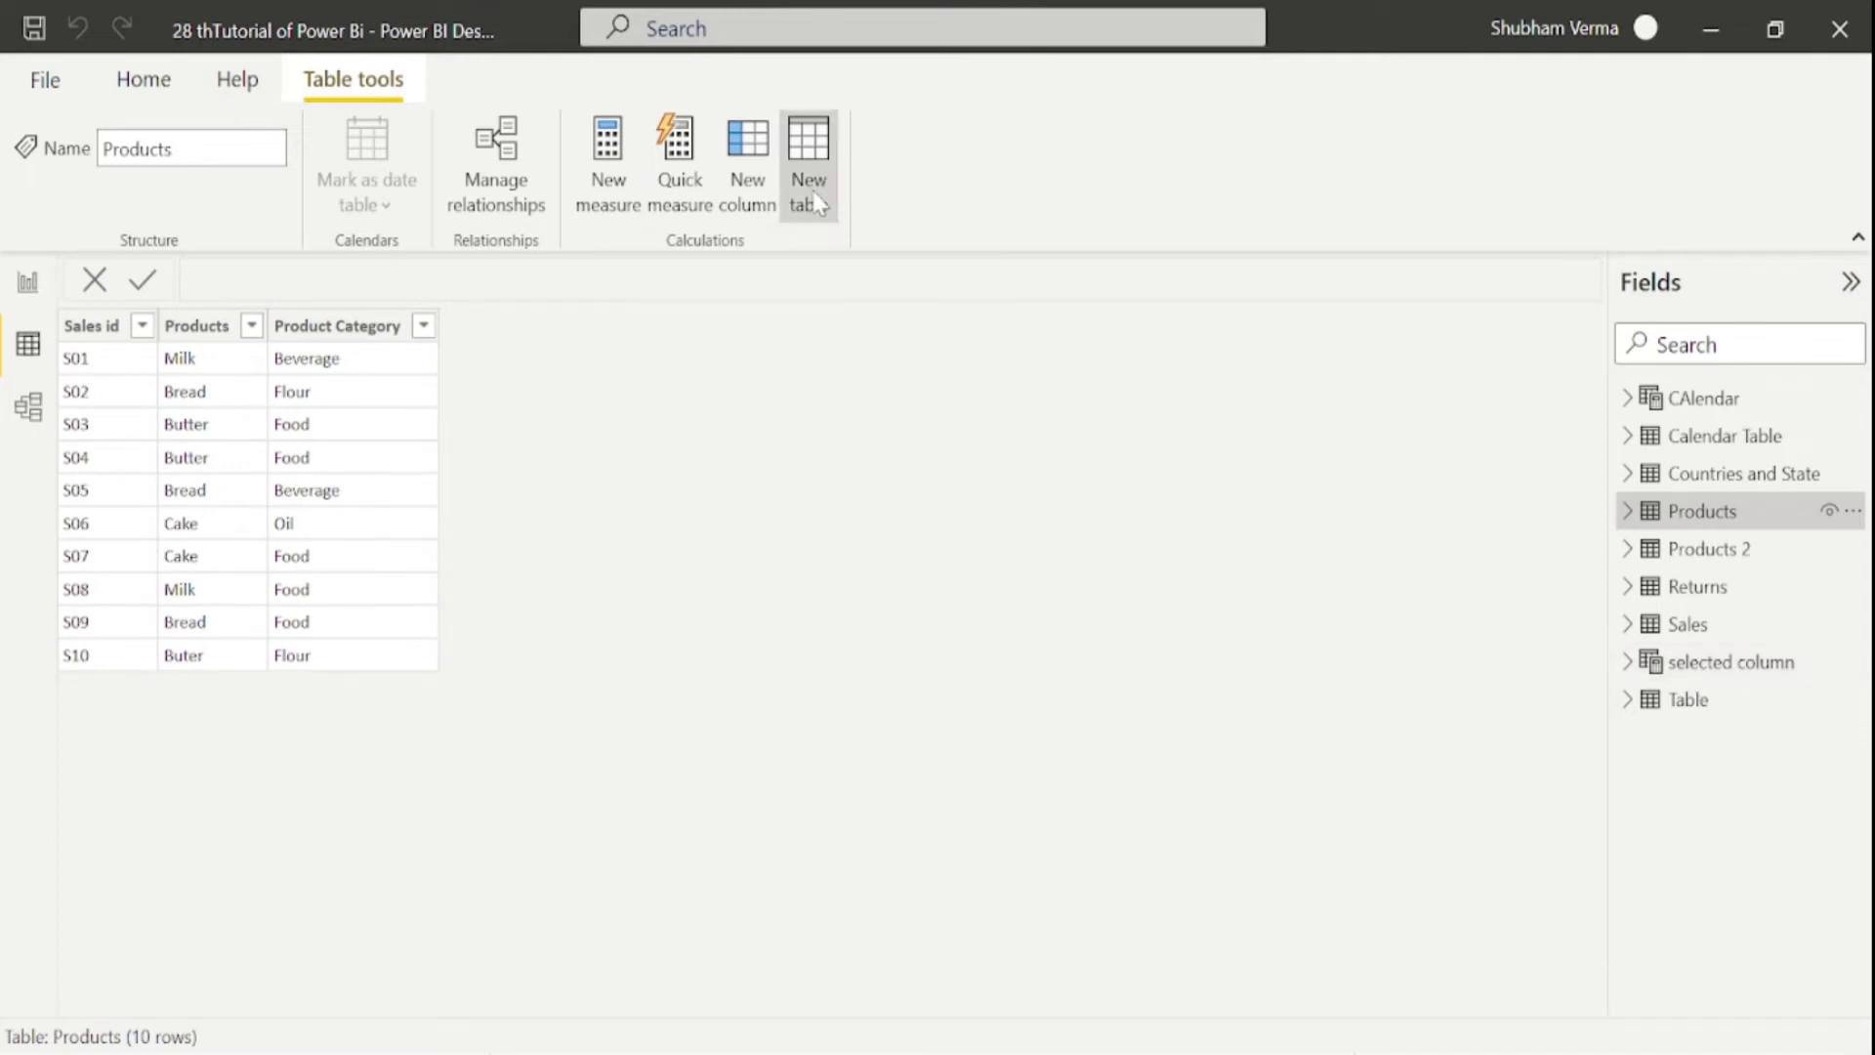
pyautogui.press('BackSpace')
pyautogui.write('add column = addcol')
pyautogui.press('Tab')
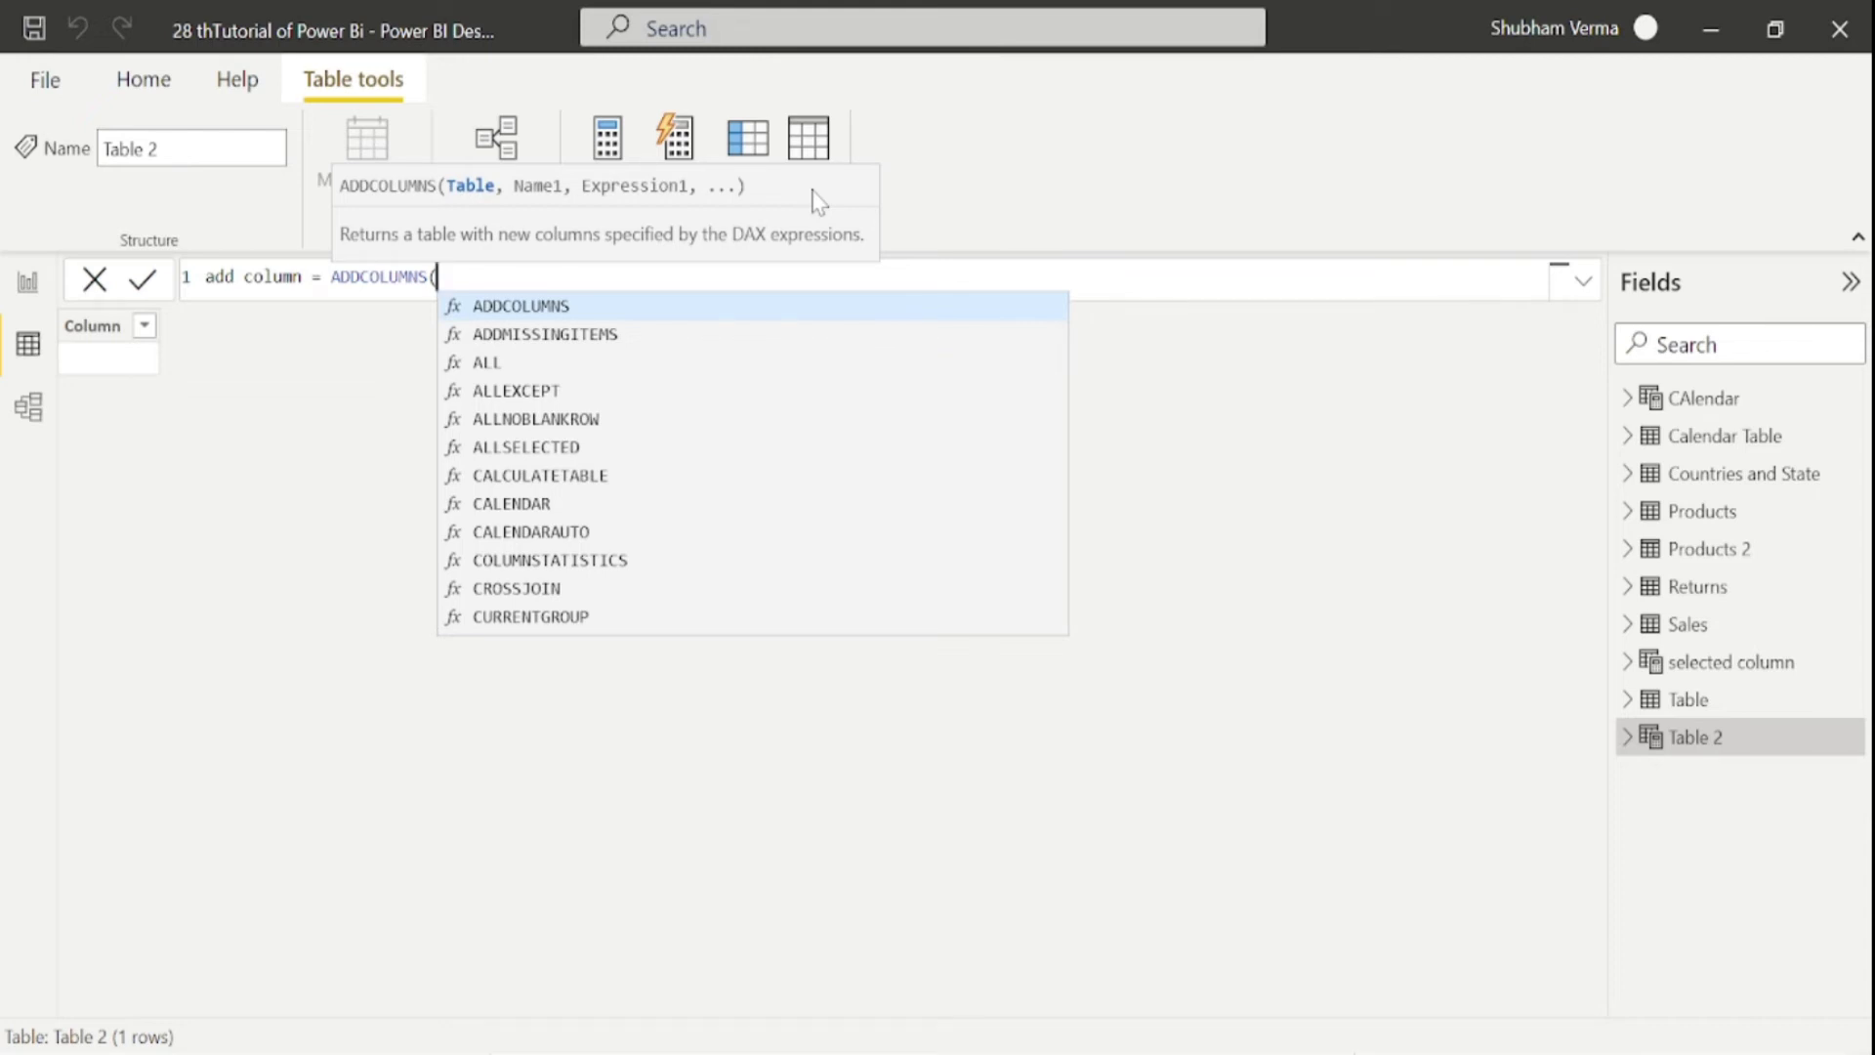
pyautogui.write('sal')
pyautogui.press('Tab')
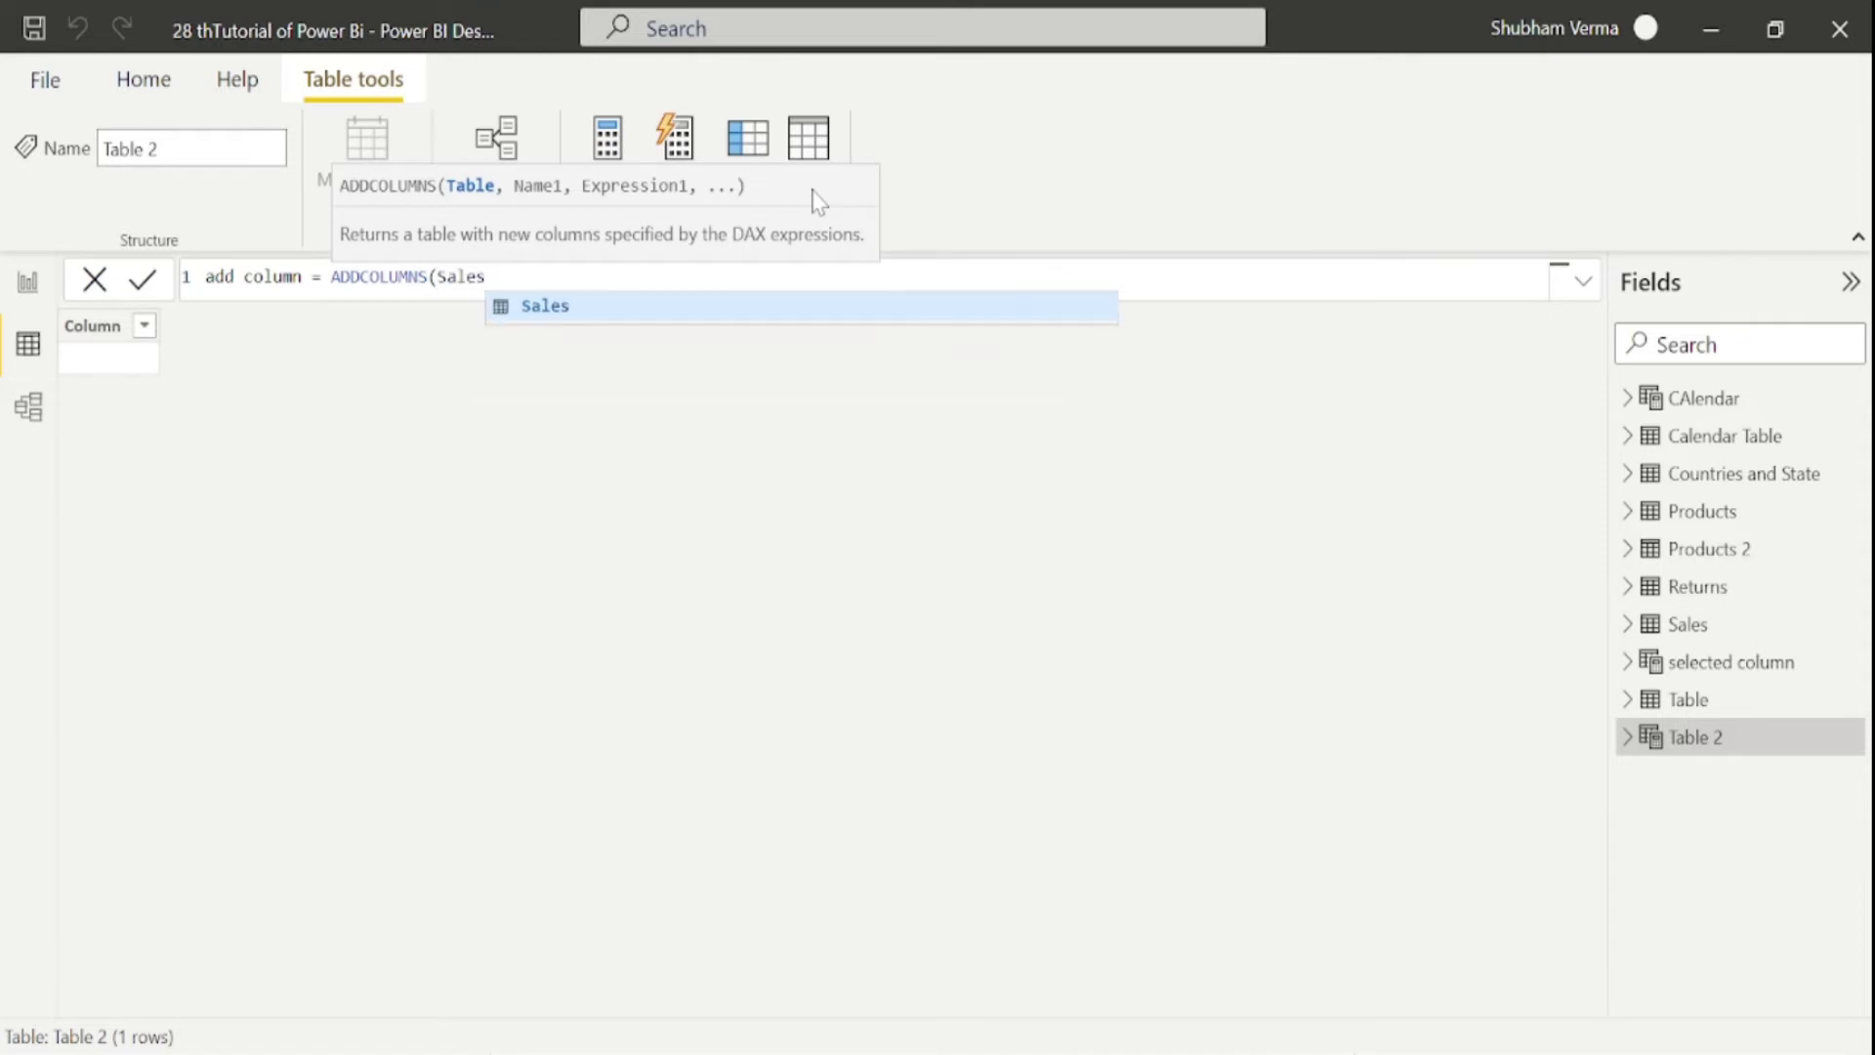
pyautogui.write(',)')
pyautogui.press('Return')
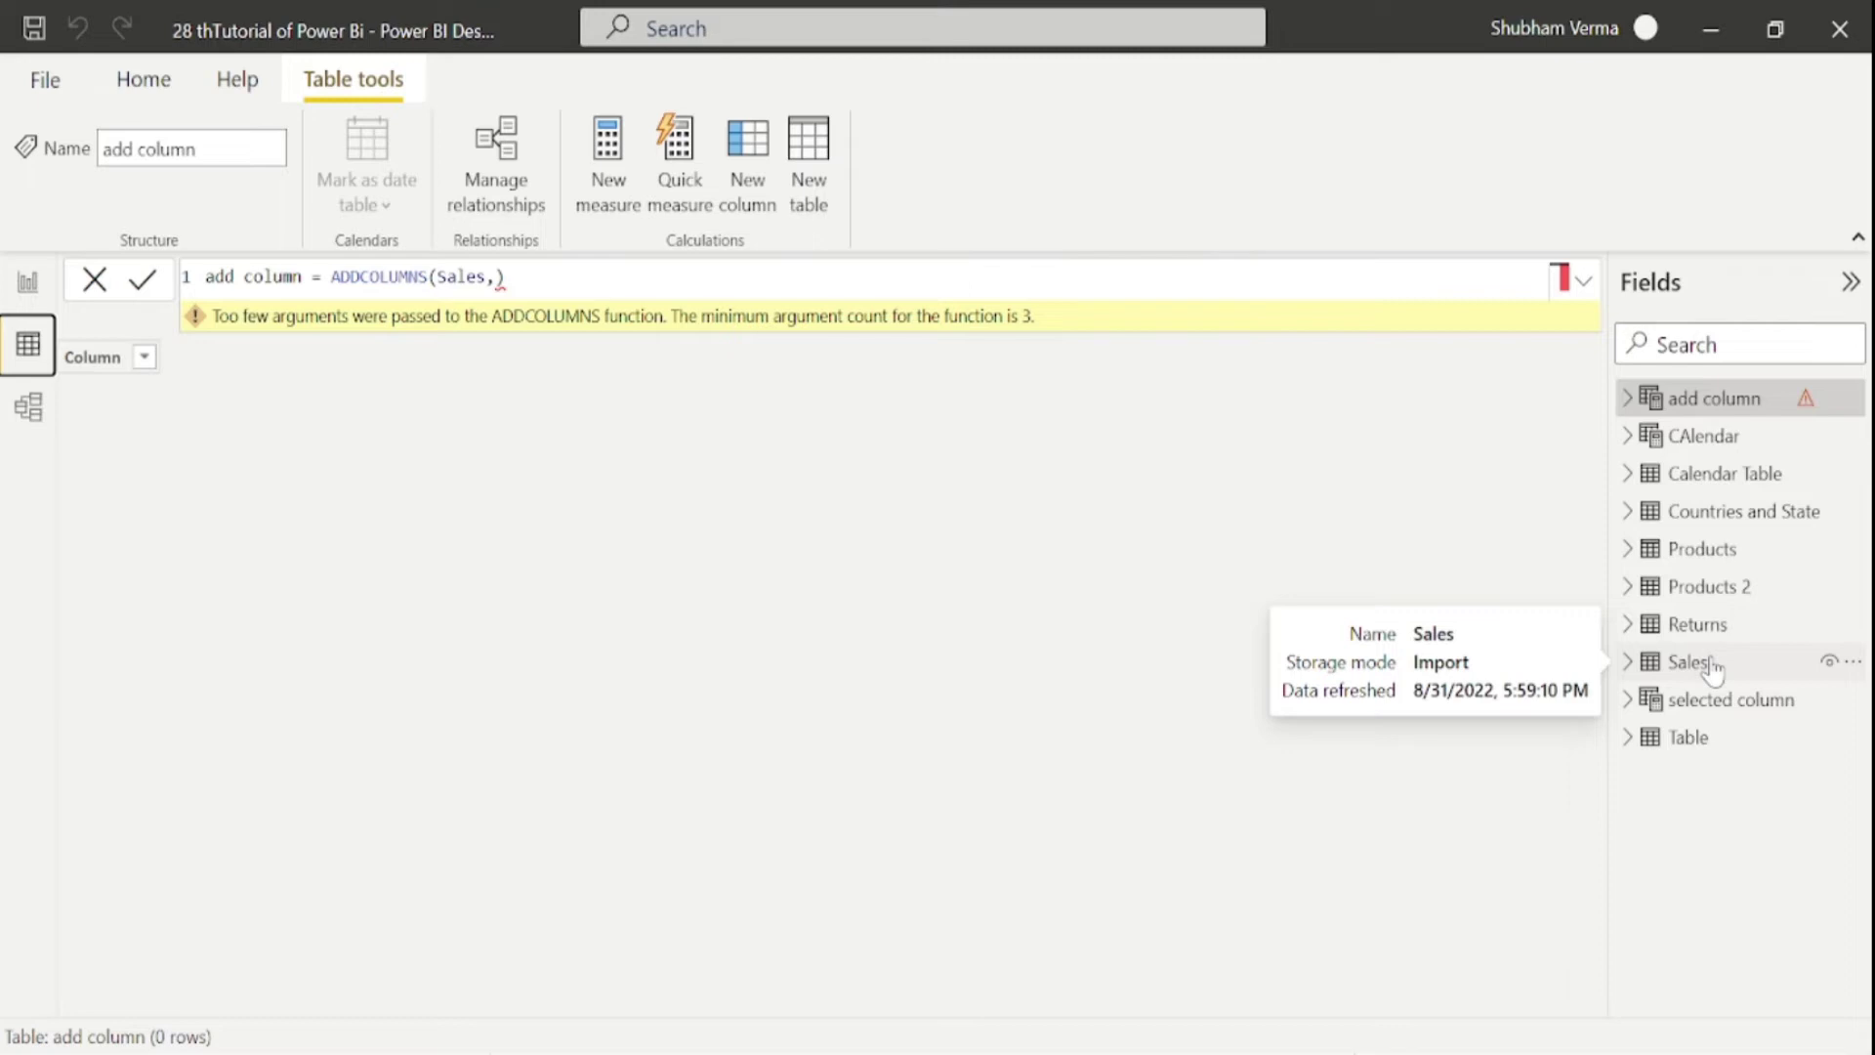
# Extend the add column formula with a second line returning "year" from YEAR(Sales[Order Date]), commit it and select the year column.
pyautogui.click(1711, 664)
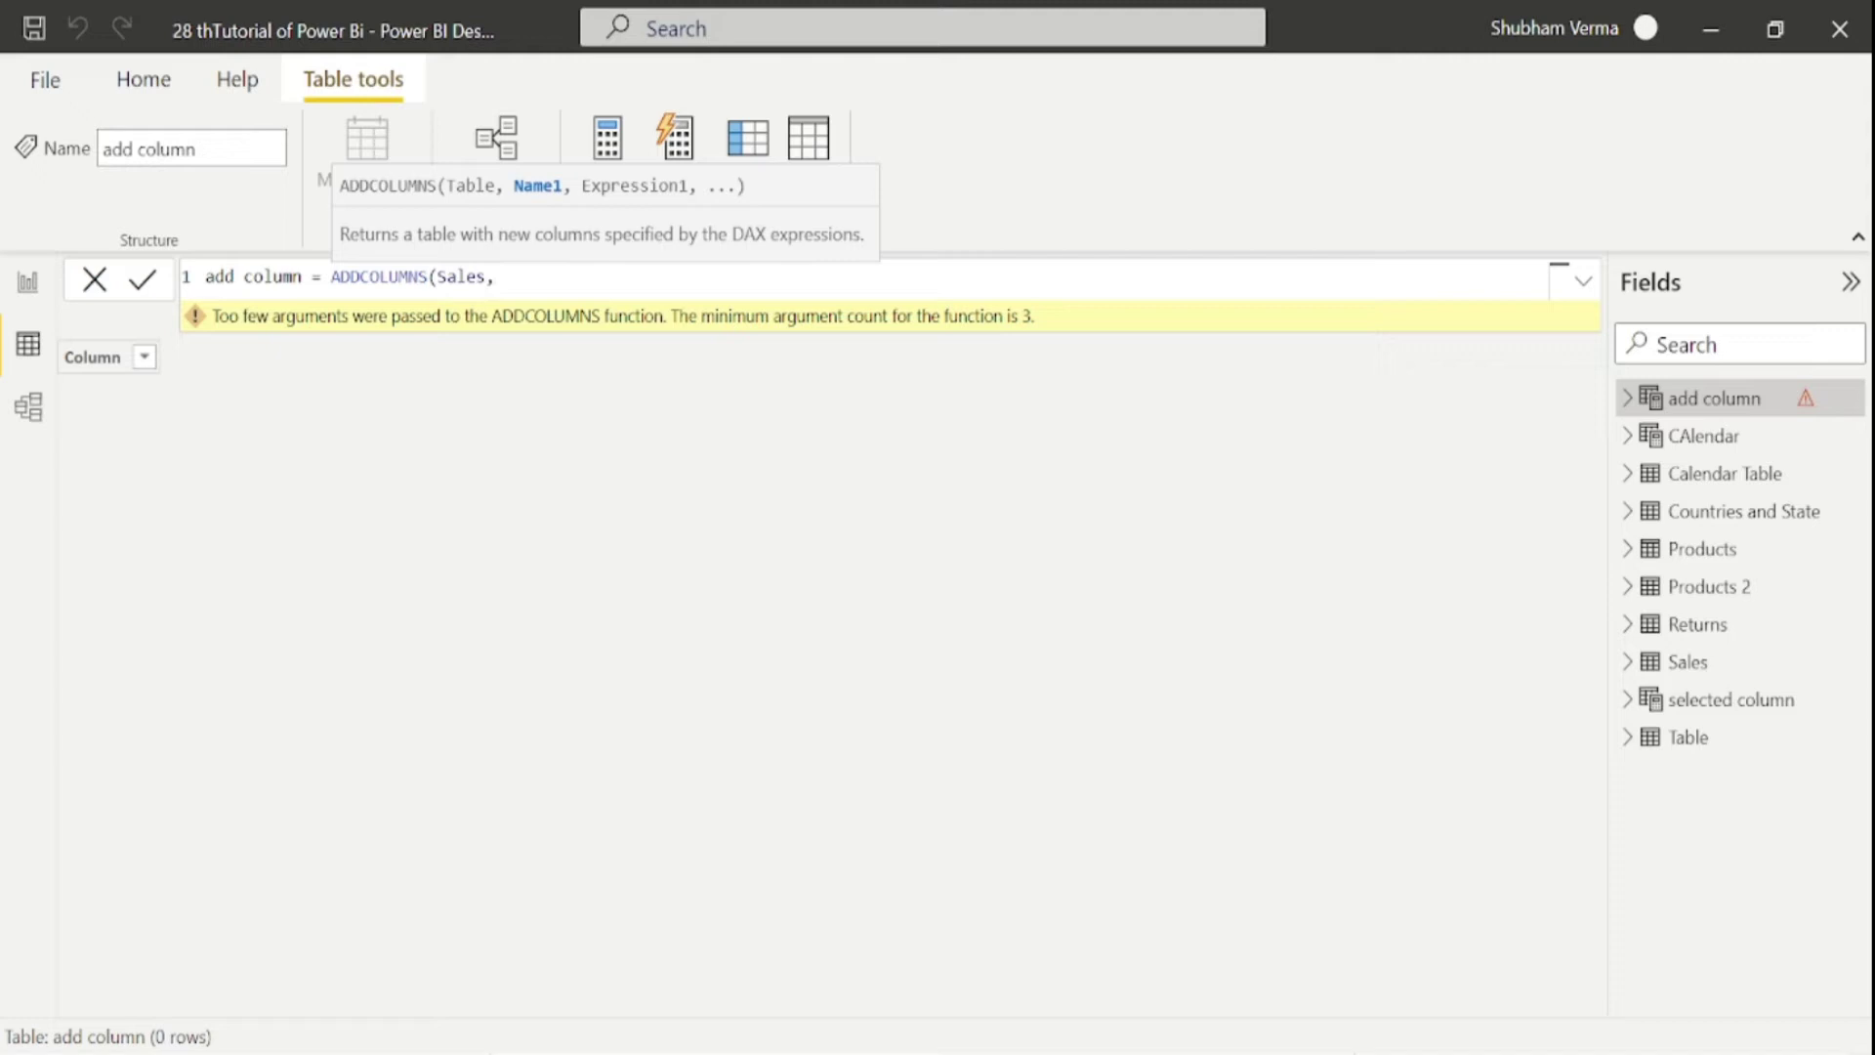
pyautogui.hotkey('shift', 'Return')
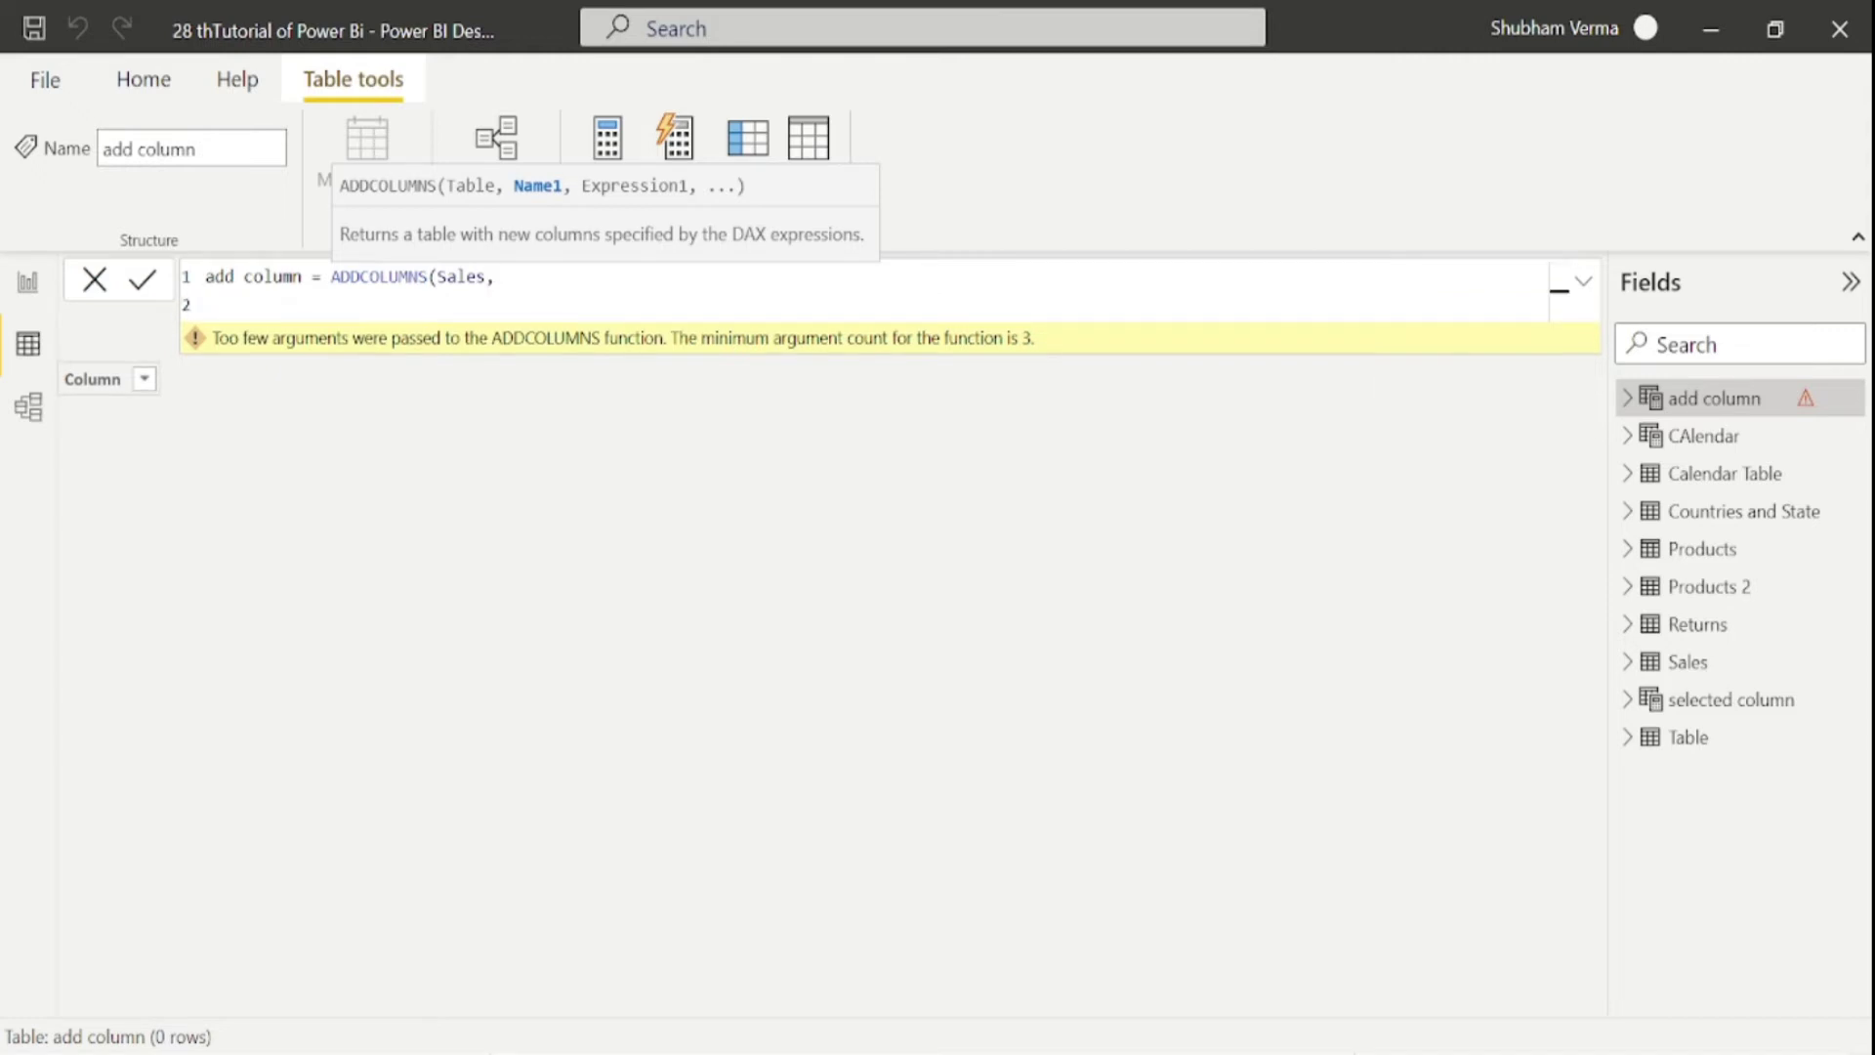
pyautogui.write('"year",yea')
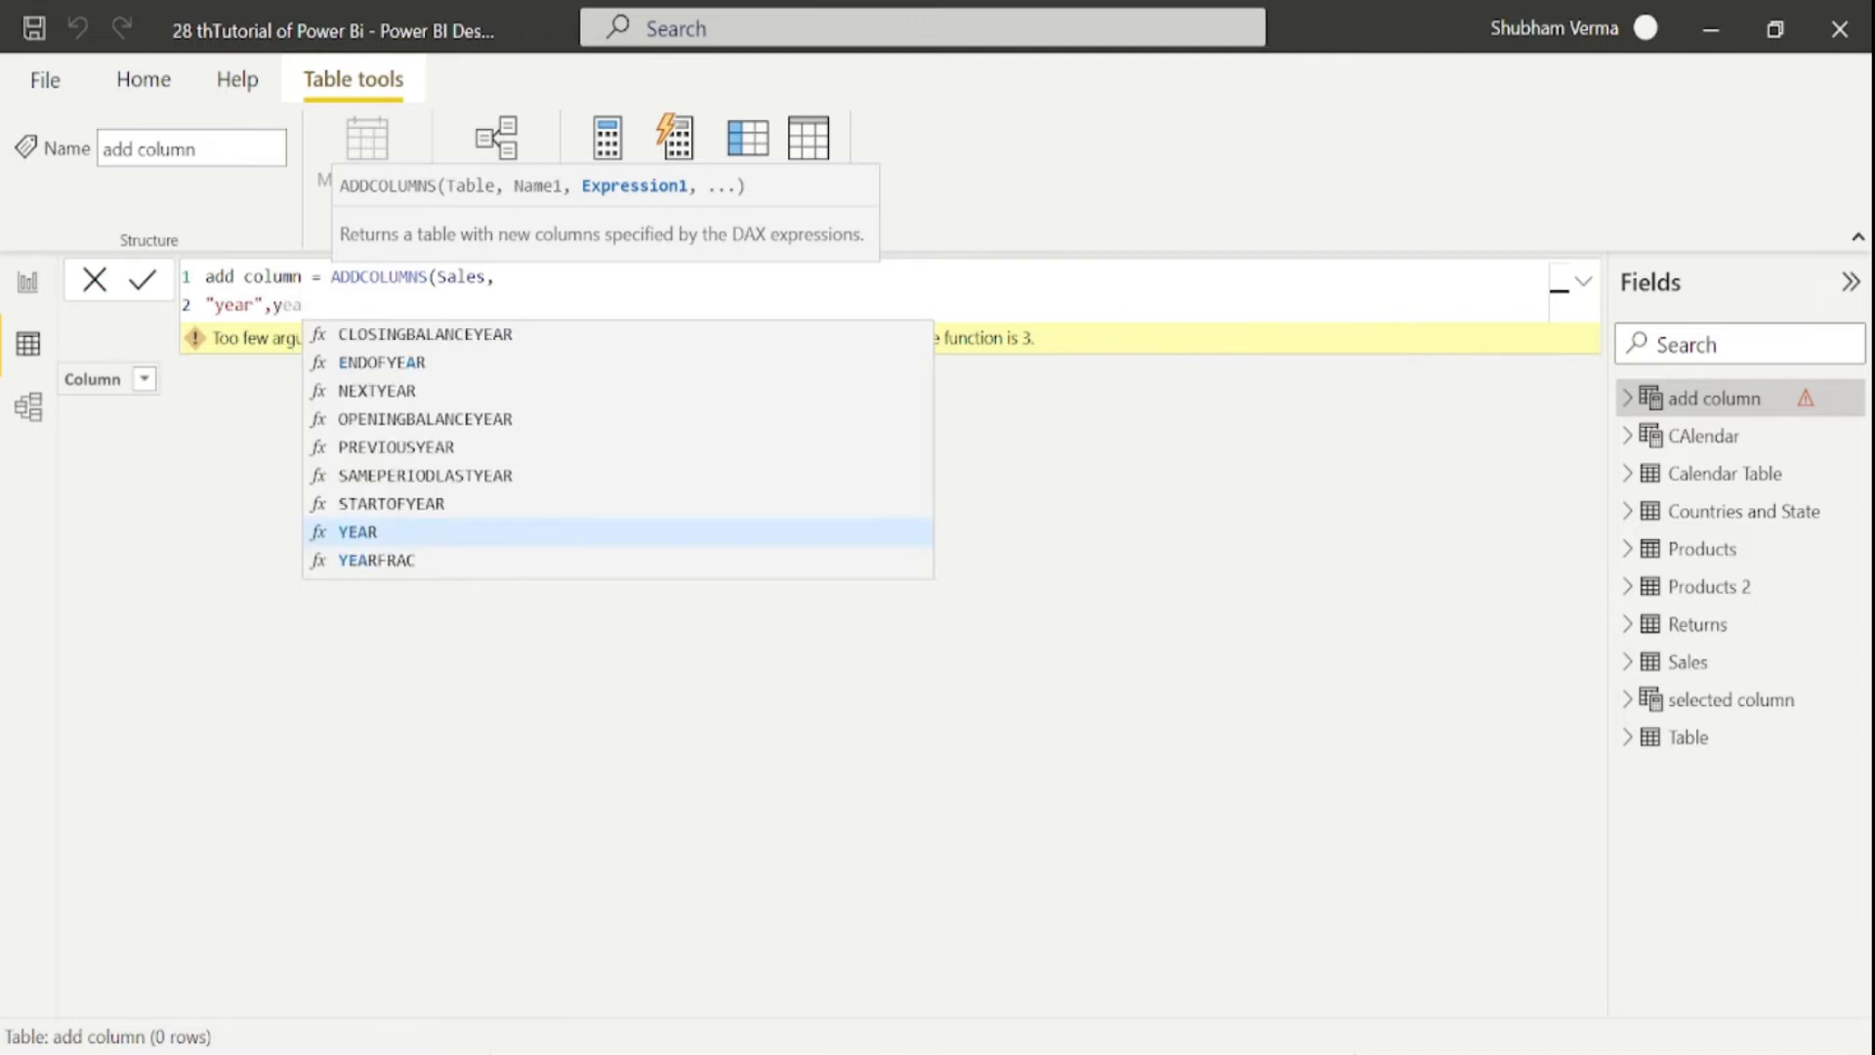
pyautogui.write('r')
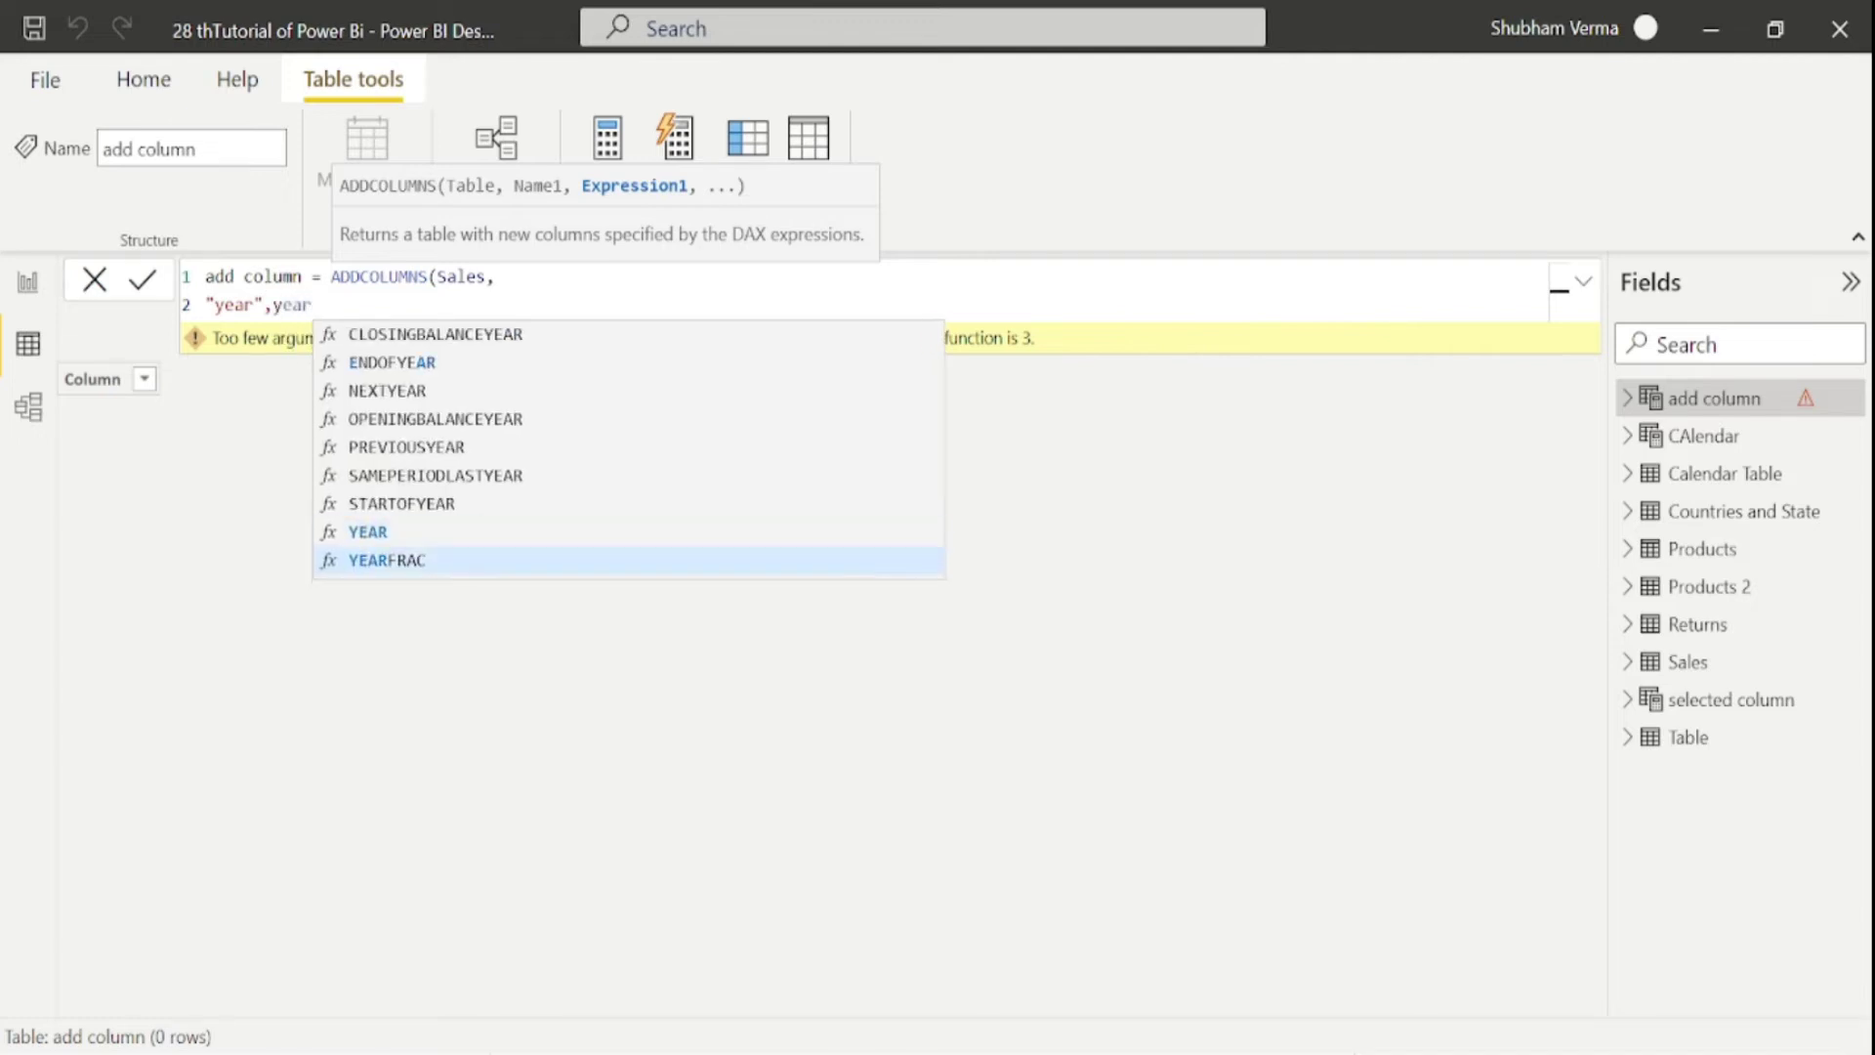
pyautogui.press('Down')
pyautogui.press('Up')
pyautogui.press('Tab')
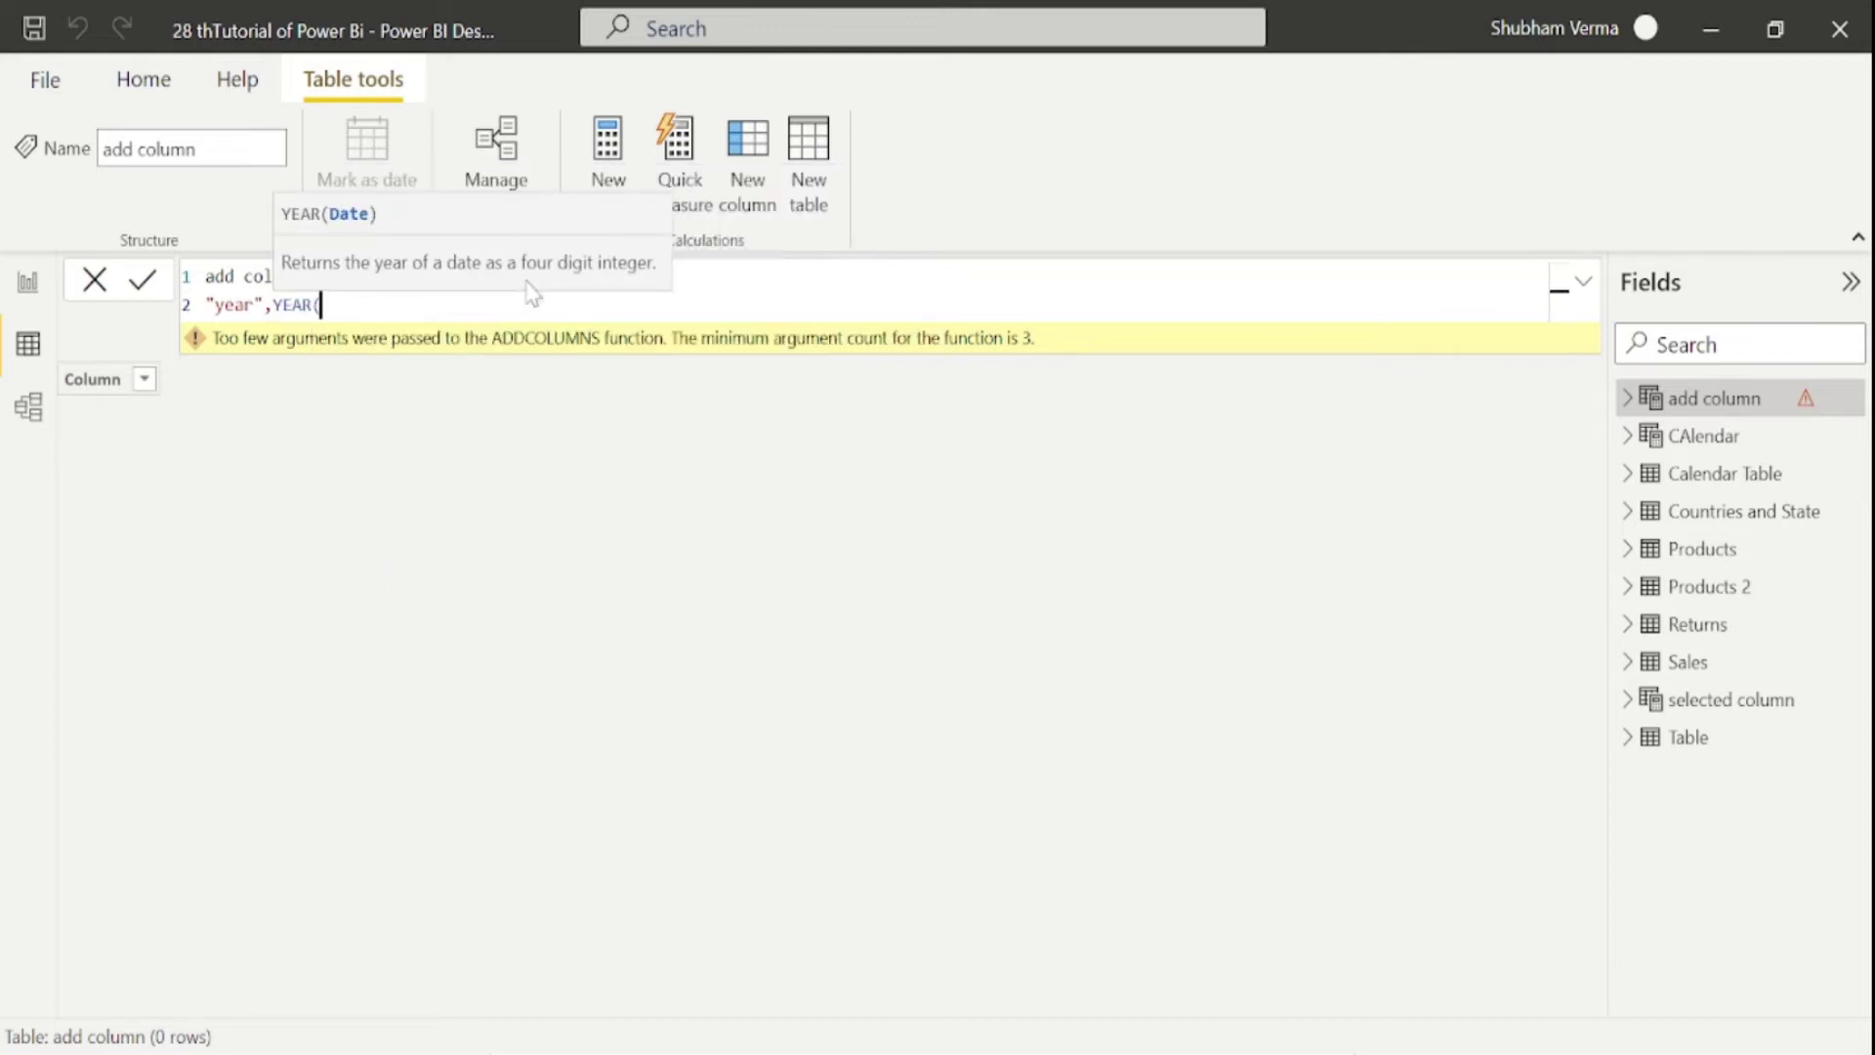
pyautogui.write('order')
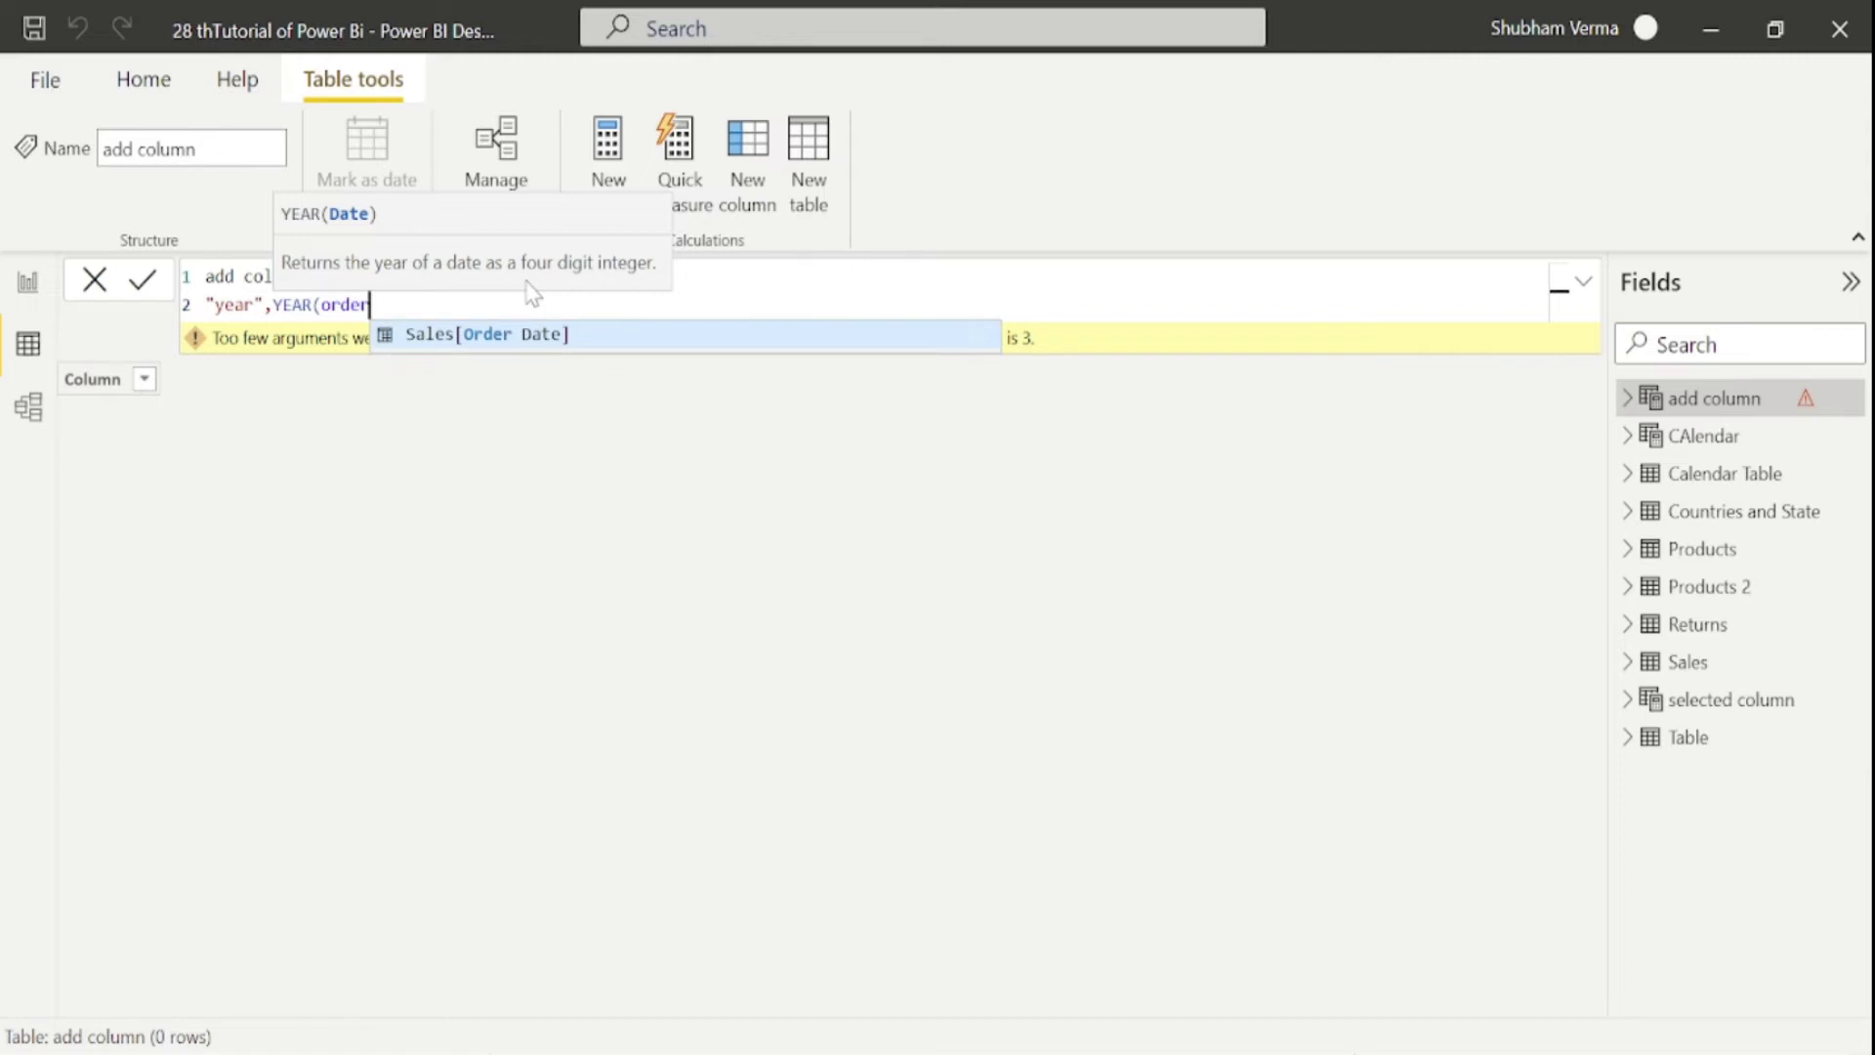
pyautogui.press('Tab')
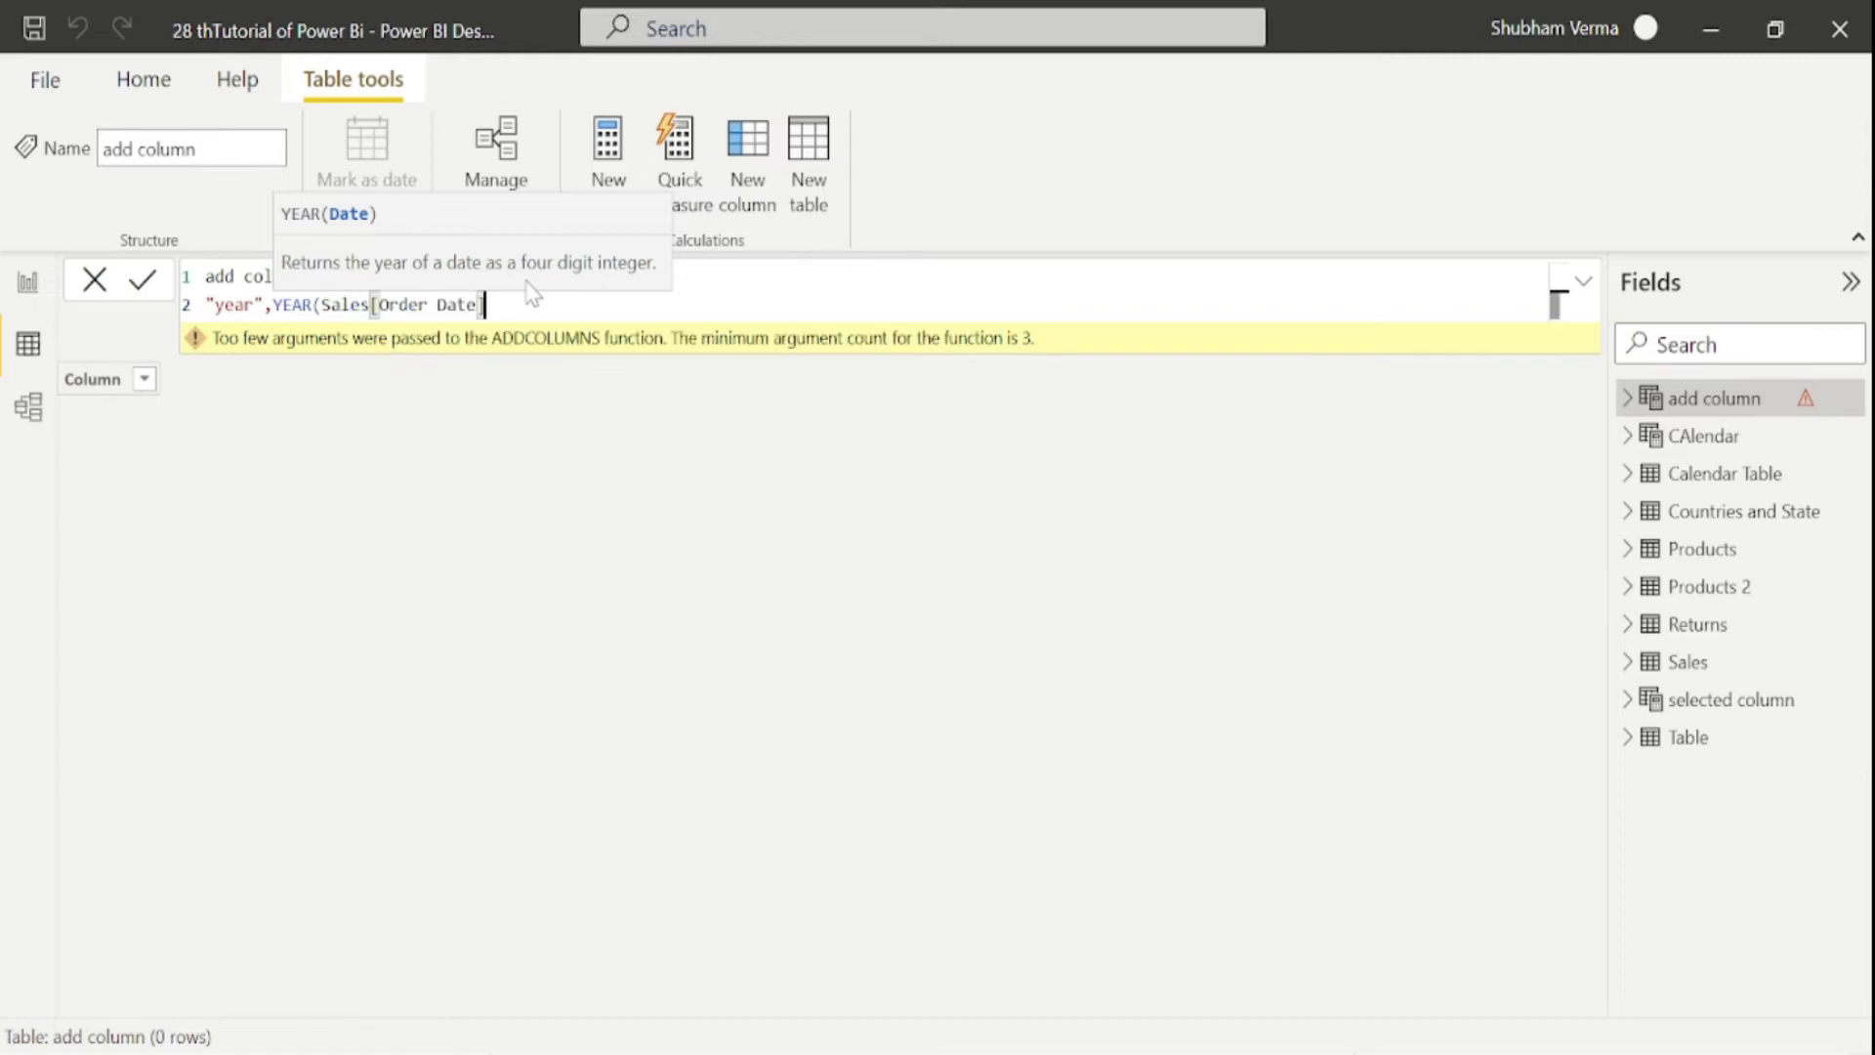
pyautogui.write('))')
pyautogui.press('Return')
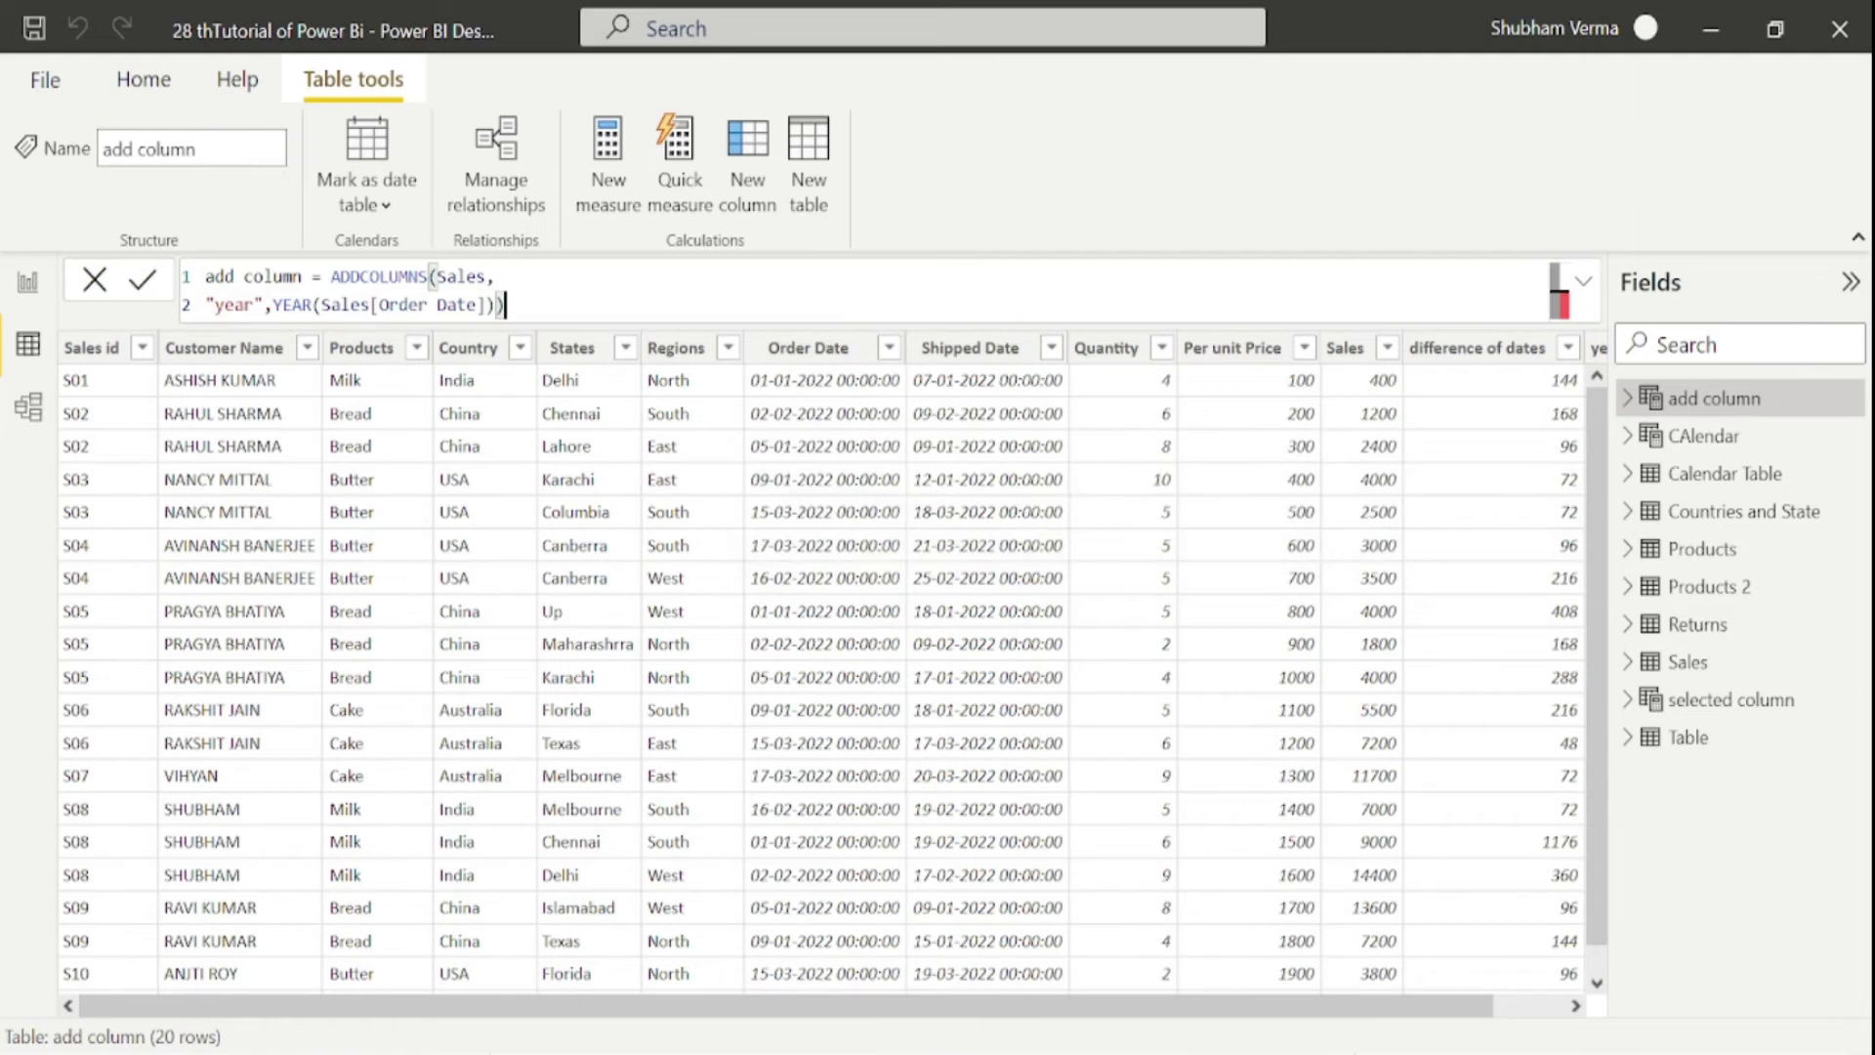
pyautogui.moveTo(649, 1006); pyautogui.dragTo(719, 1008)
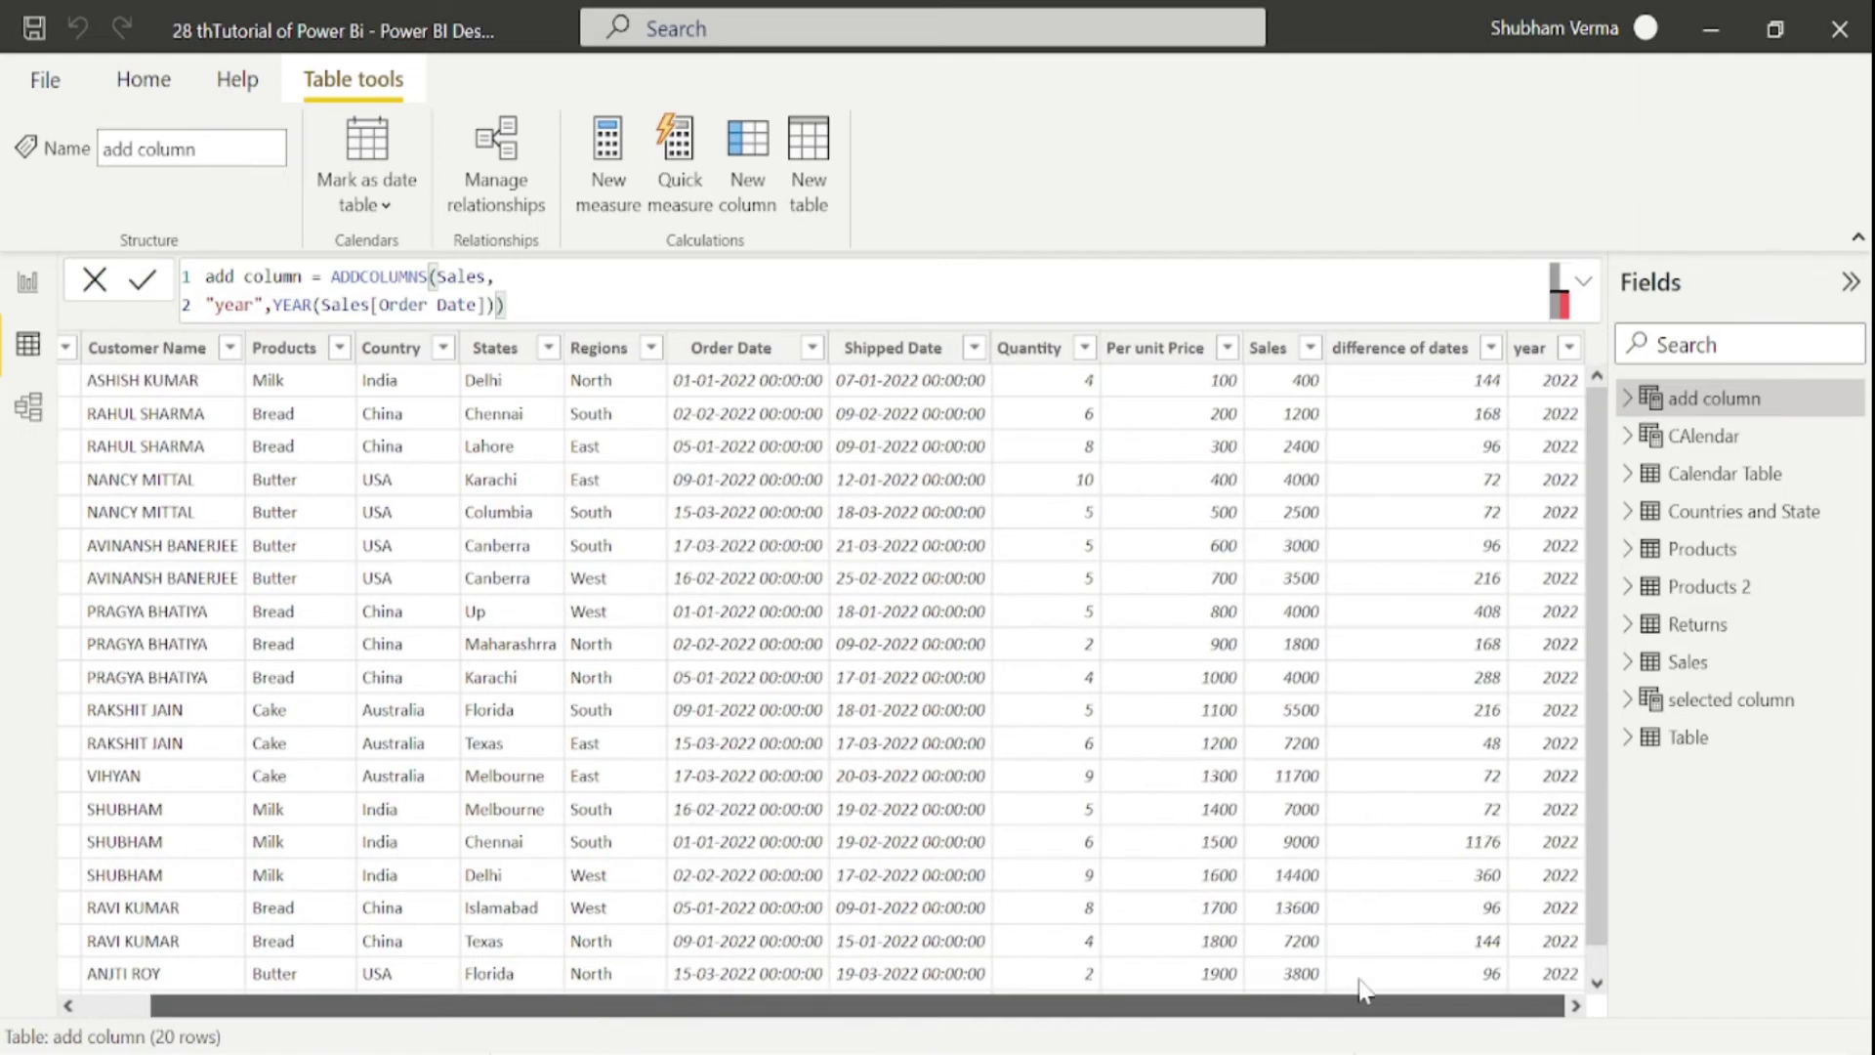
pyautogui.click(1548, 358)
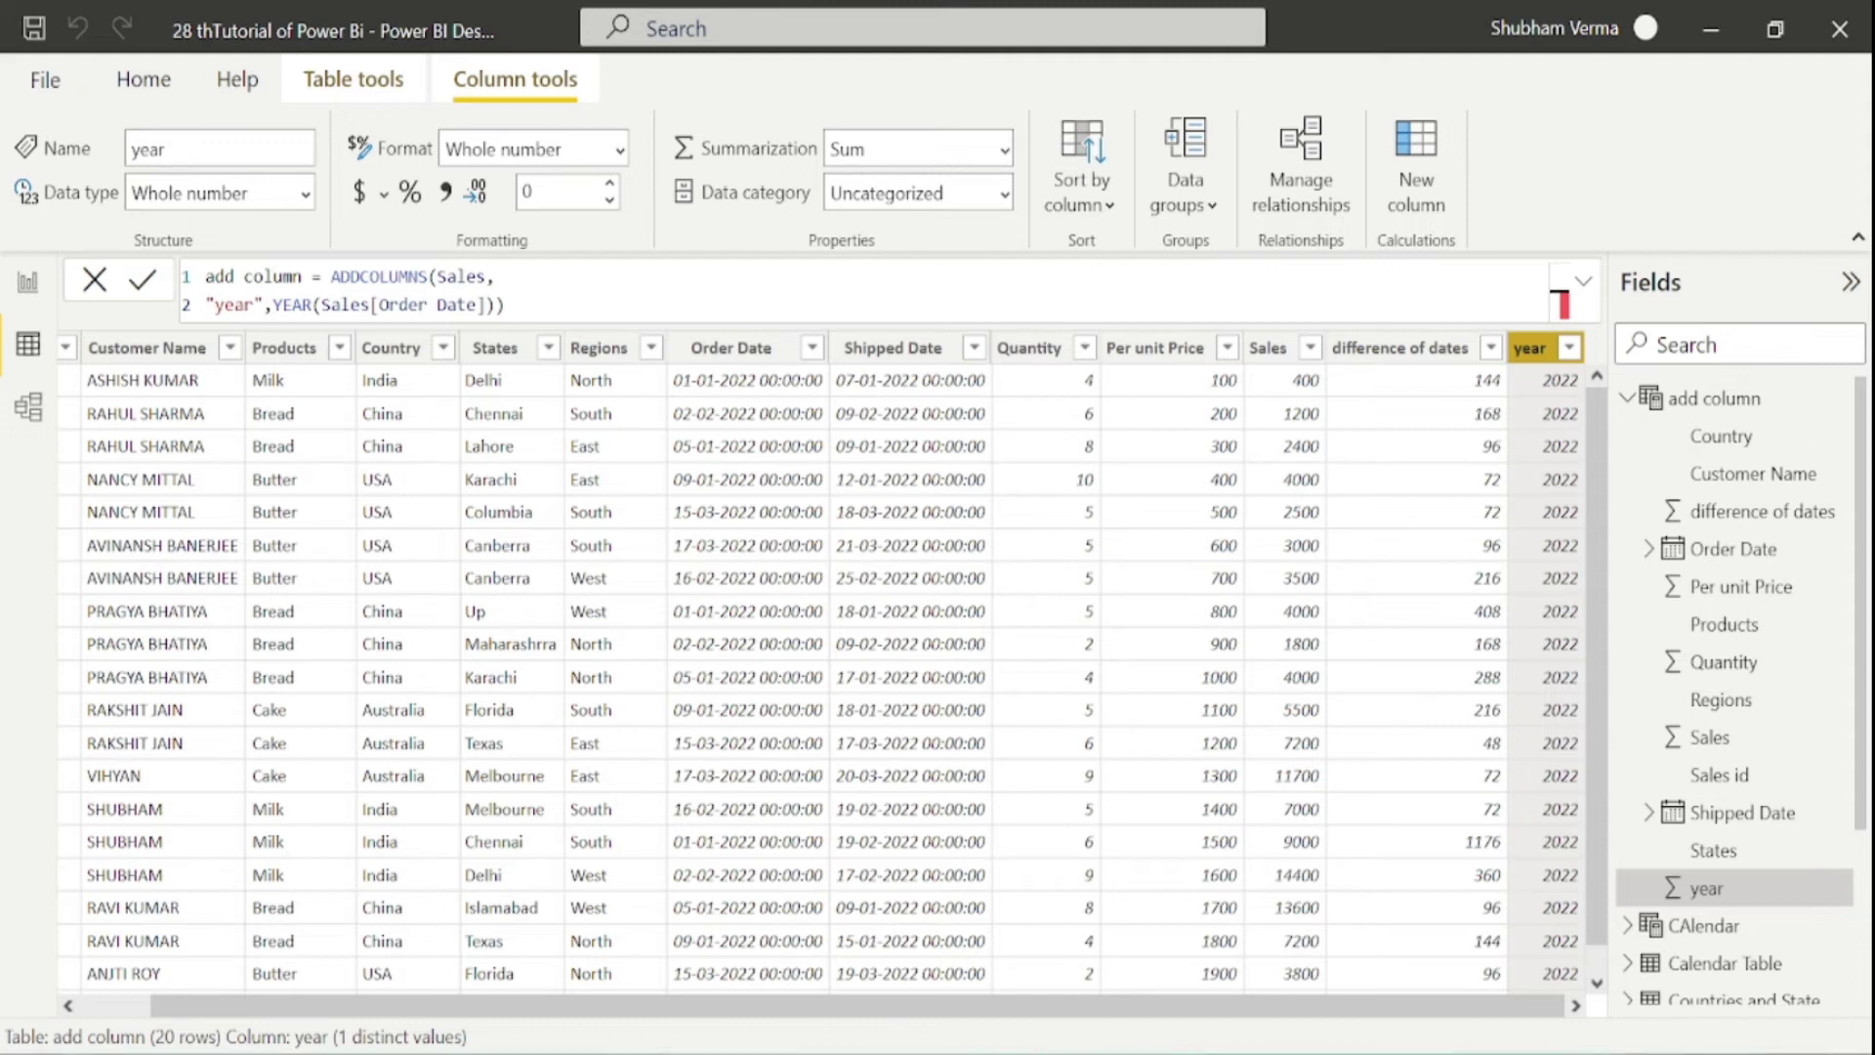
# Switch to the browser's DAX function reference, open the Text functions page and highlight the description of CONCATENATE.
pyautogui.hotkey('alt', 'Tab')
pyautogui.click(37, 79)
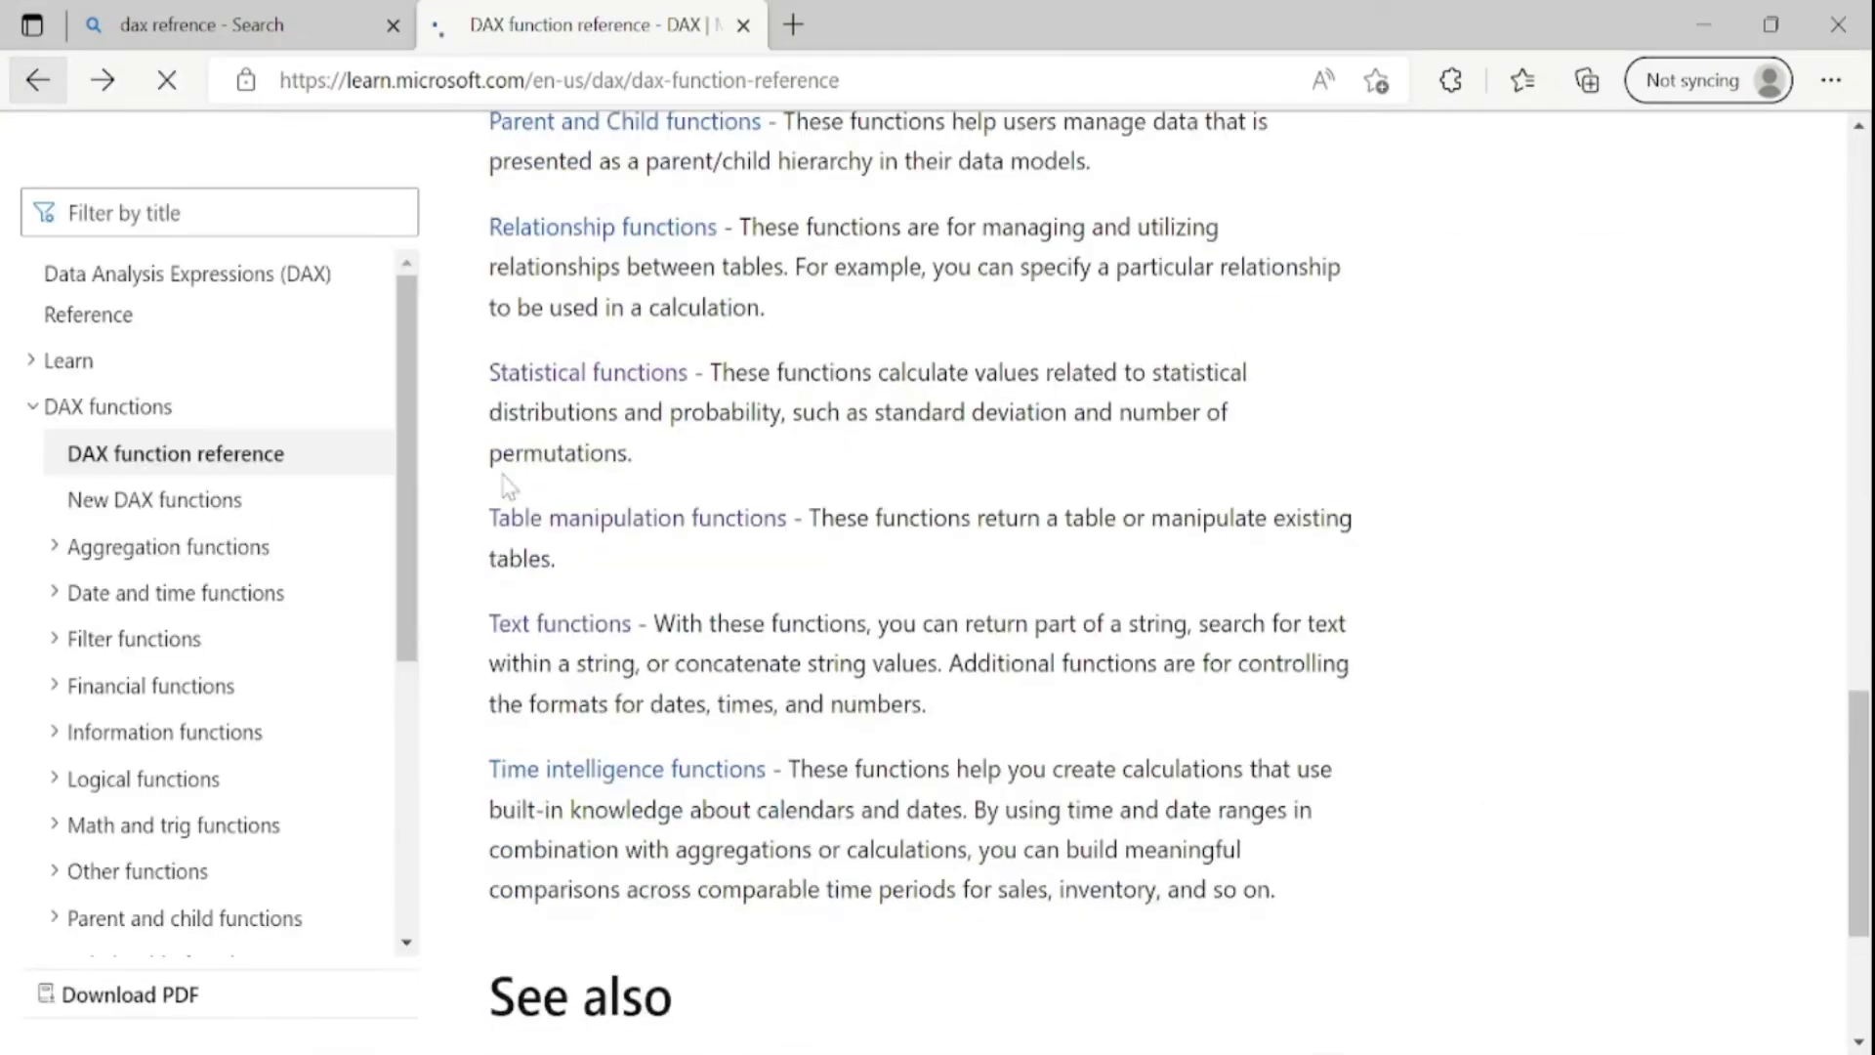
pyautogui.scroll(-3, 787, 607)
pyautogui.click(561, 335)
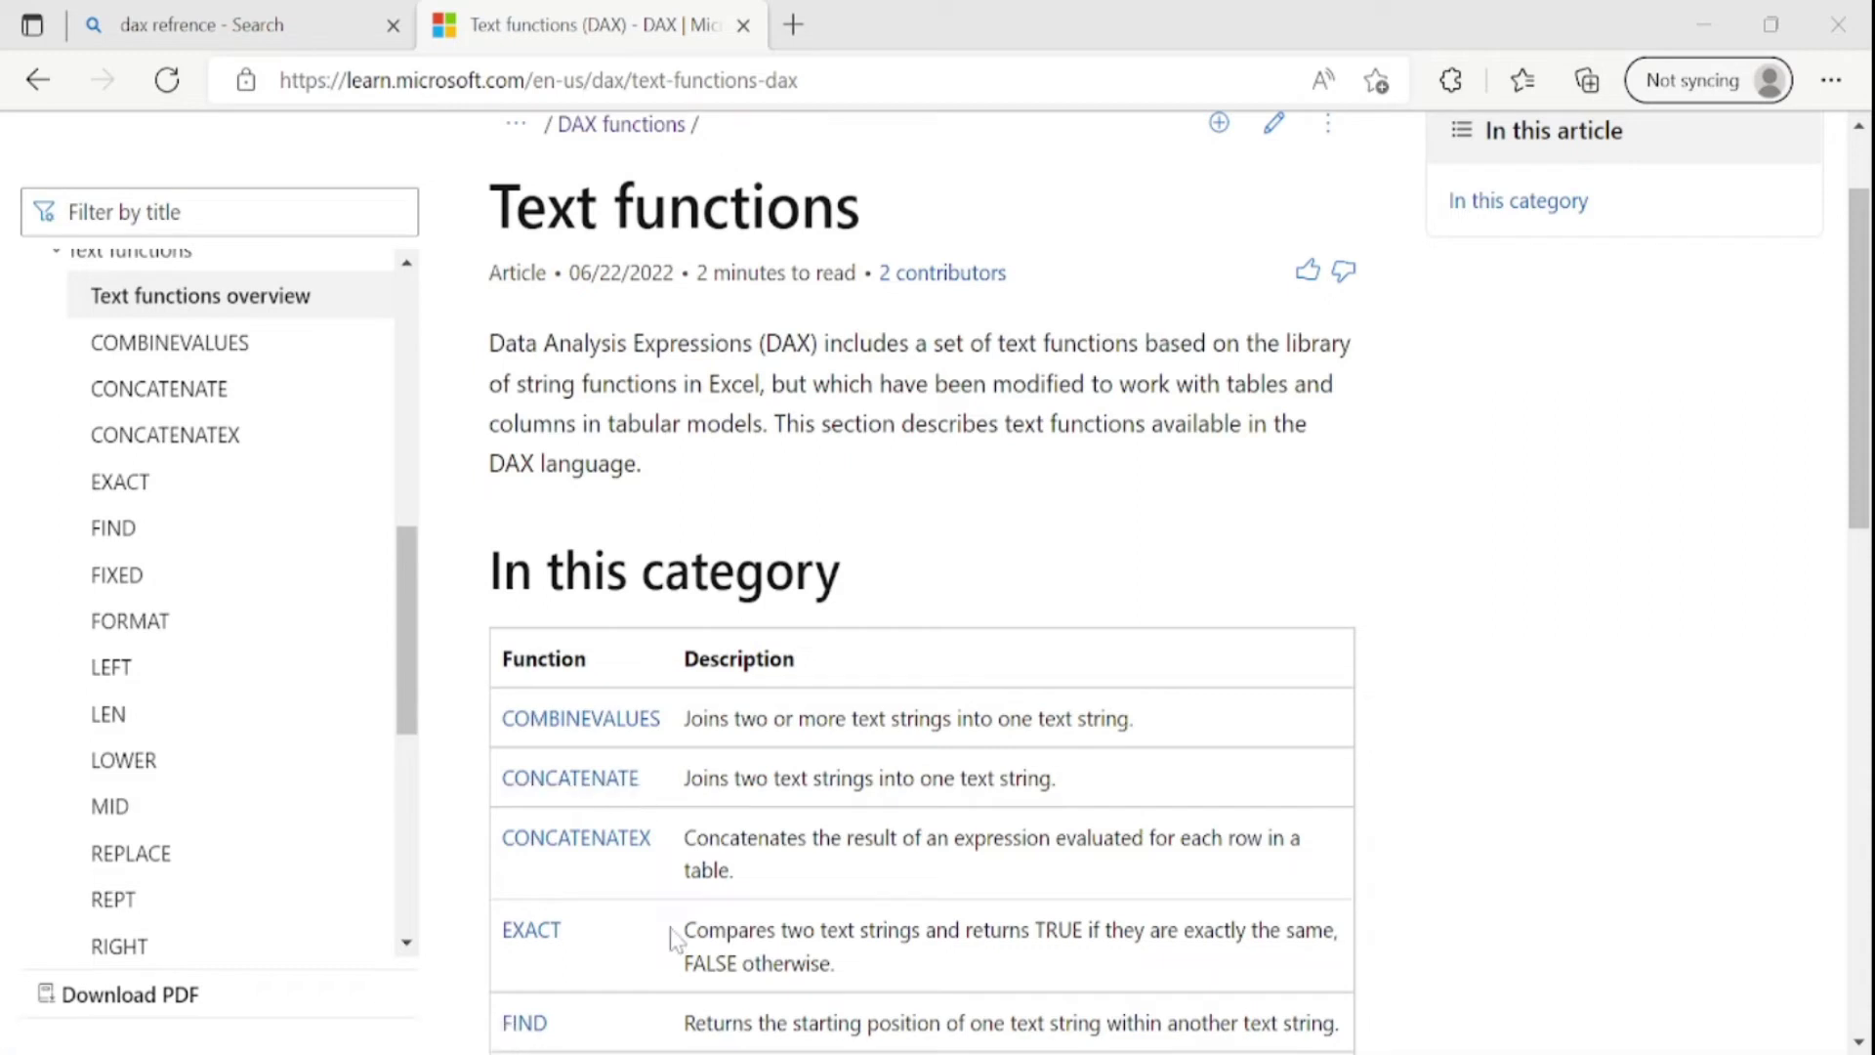
pyautogui.moveTo(1040, 778); pyautogui.dragTo(688, 778)
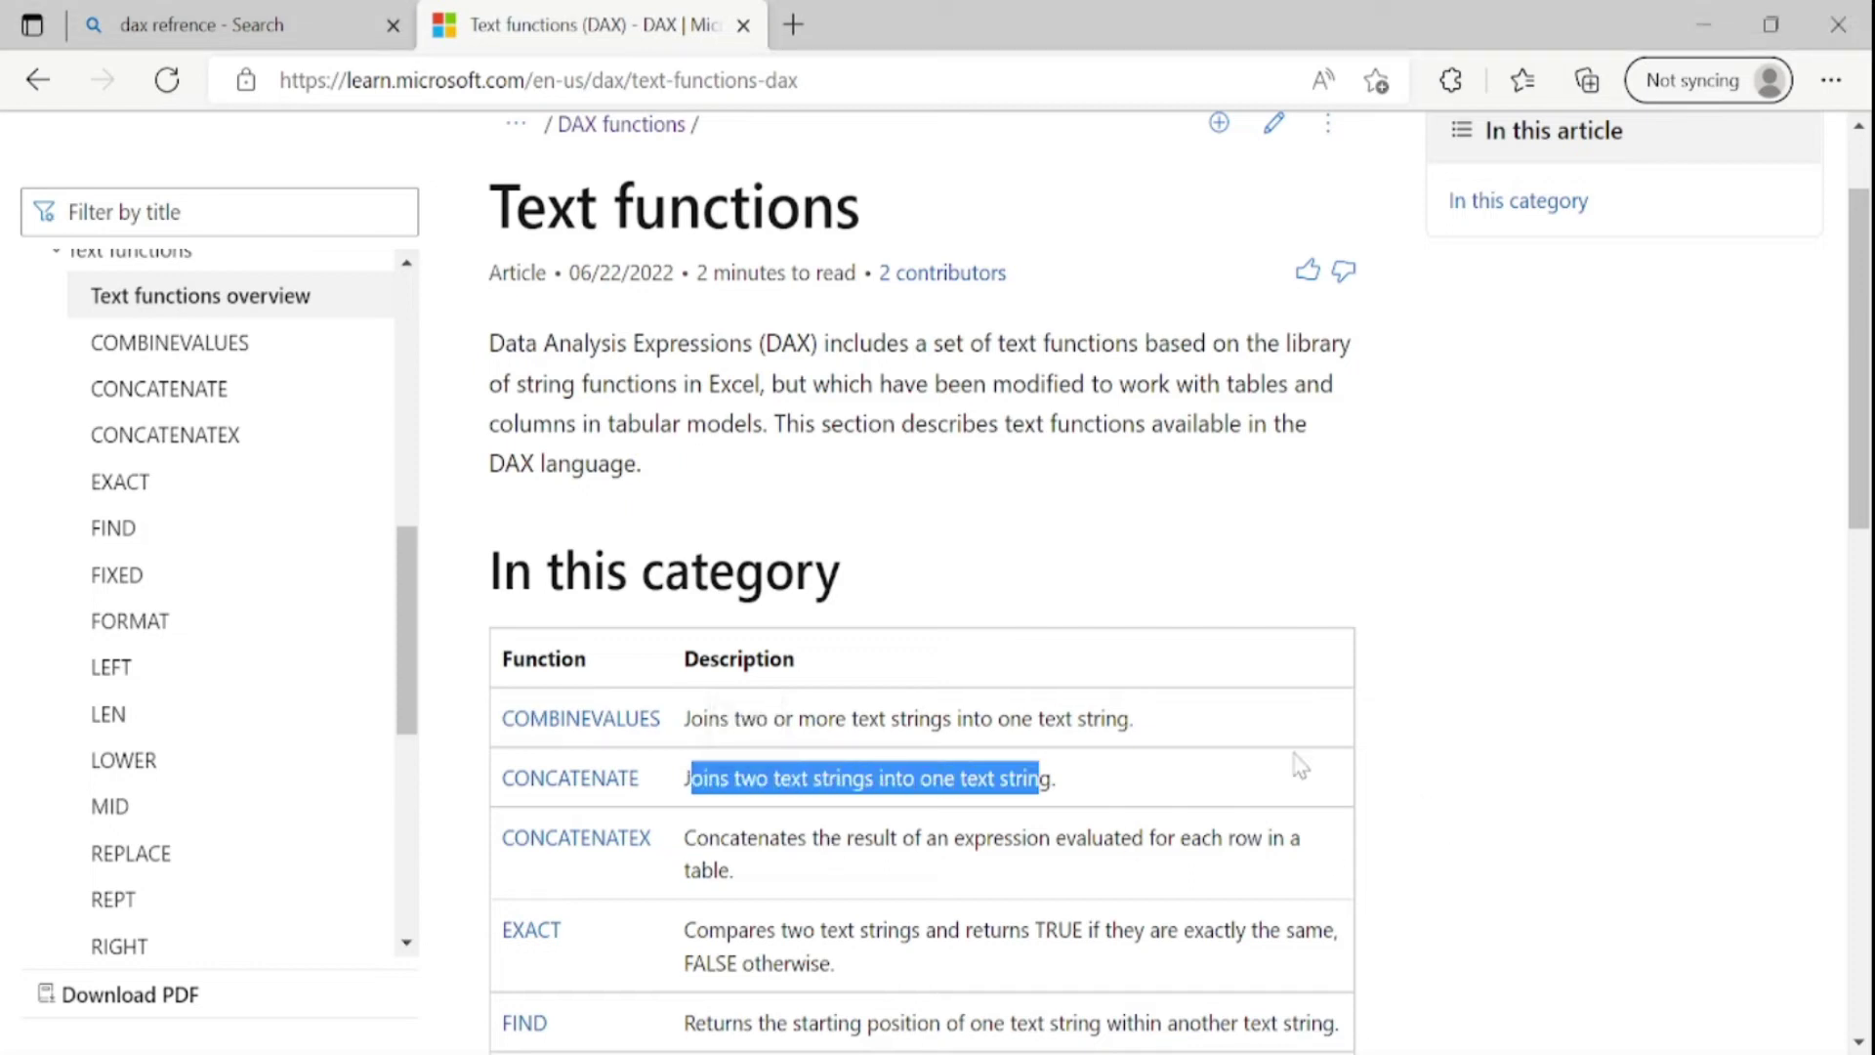
pyautogui.click(1407, 781)
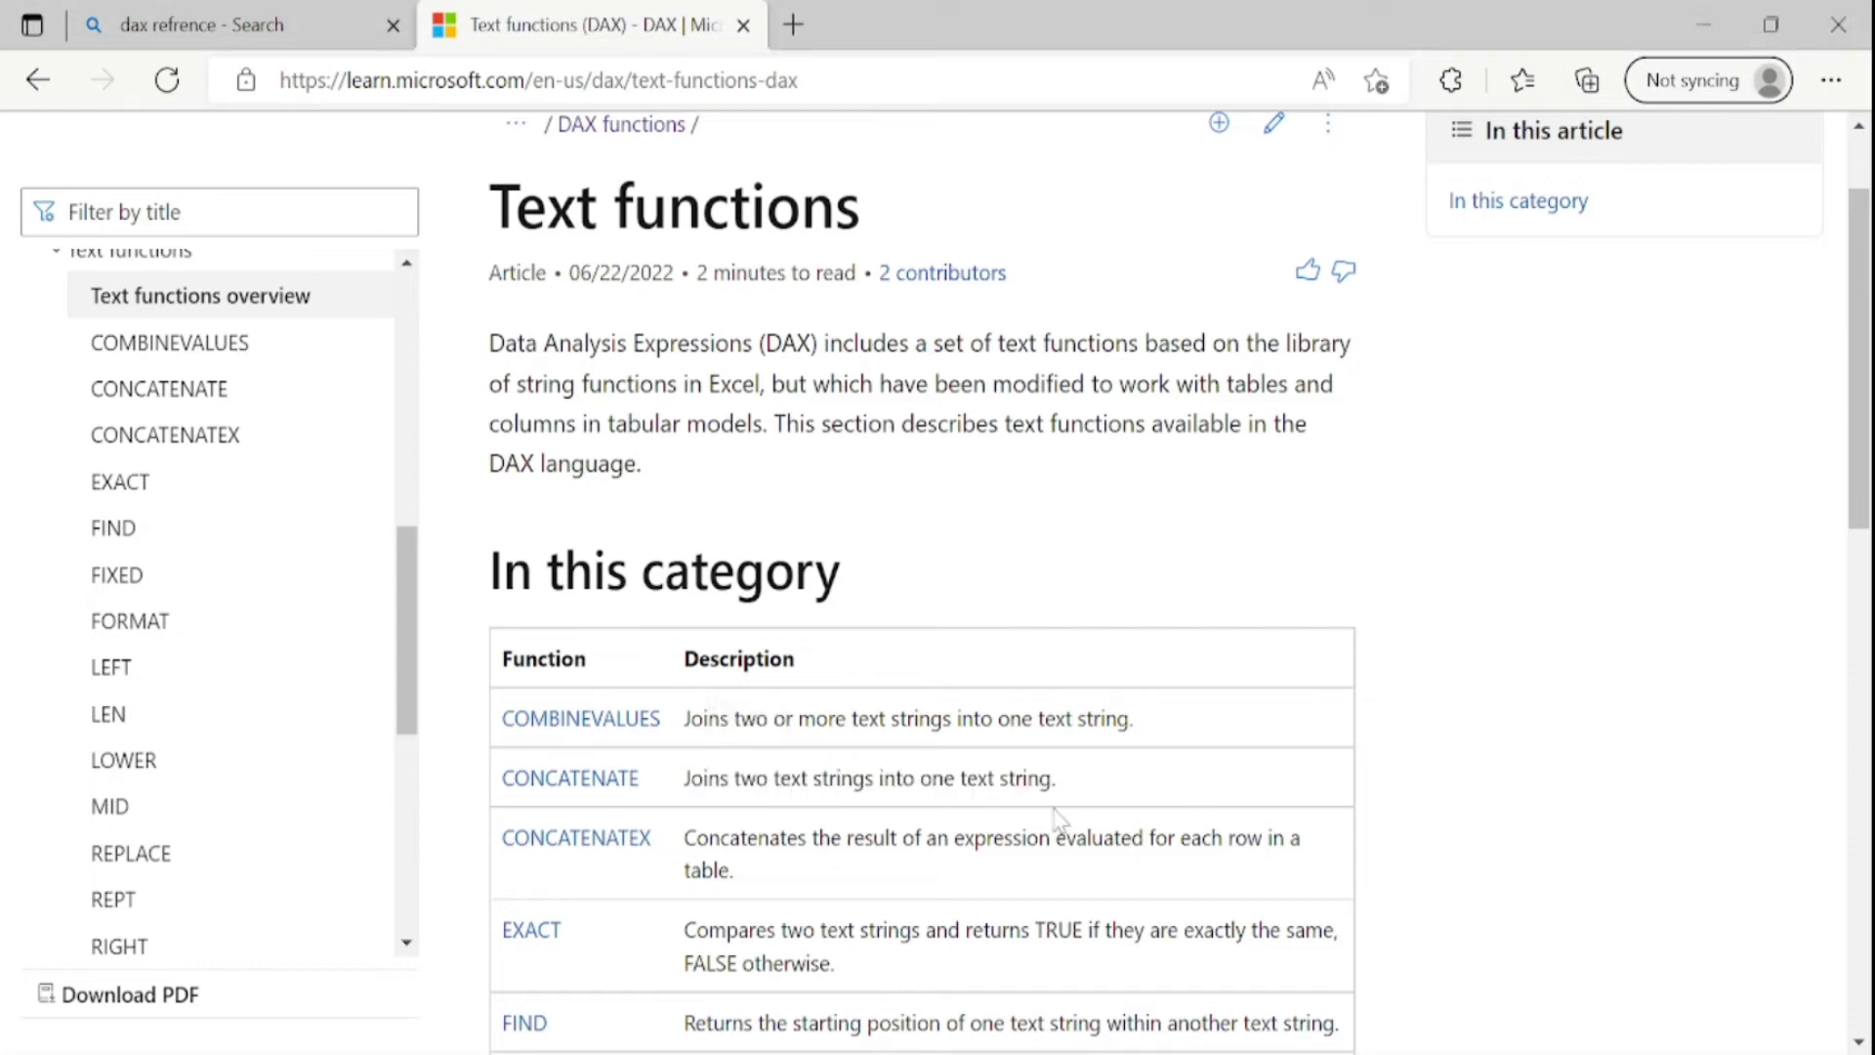
# Switch back to Power BI and start a new calculated column in the add column table named "concatenate", using the CONCATENATE function.
pyautogui.hotkey('alt', 'Tab')
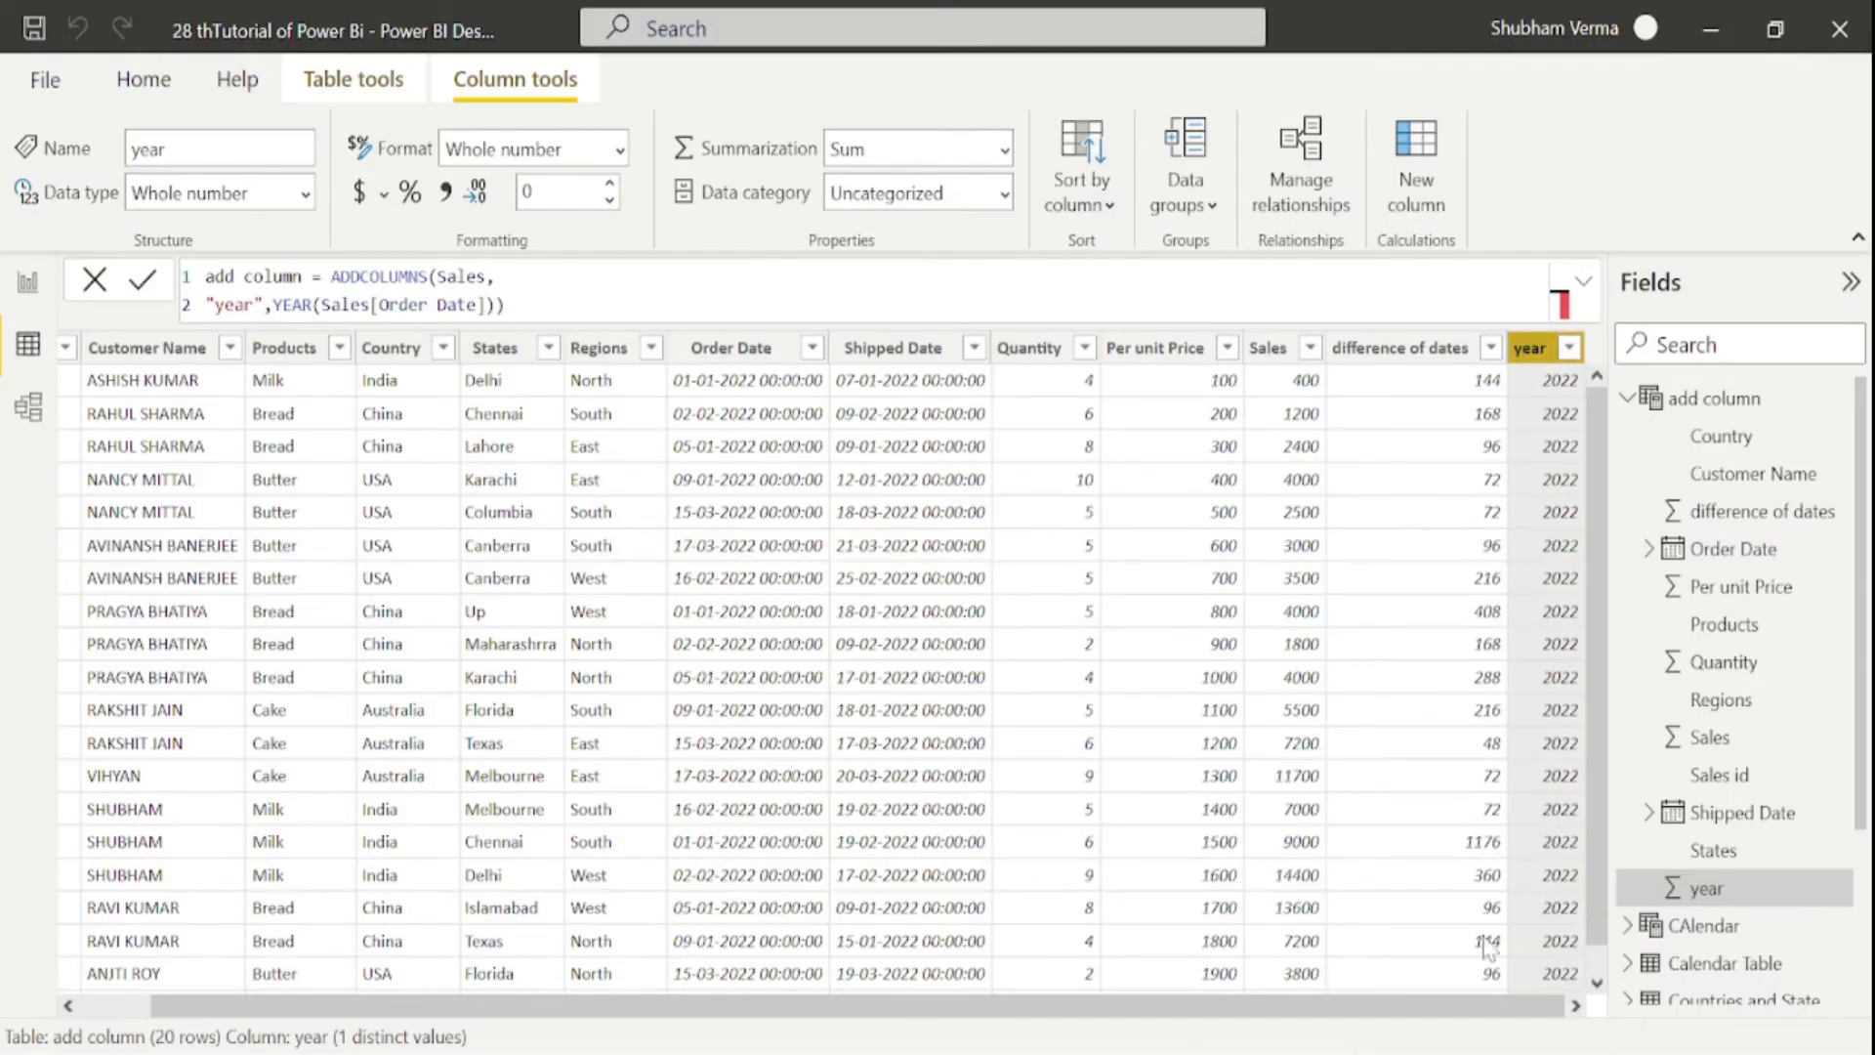
pyautogui.click(1412, 187)
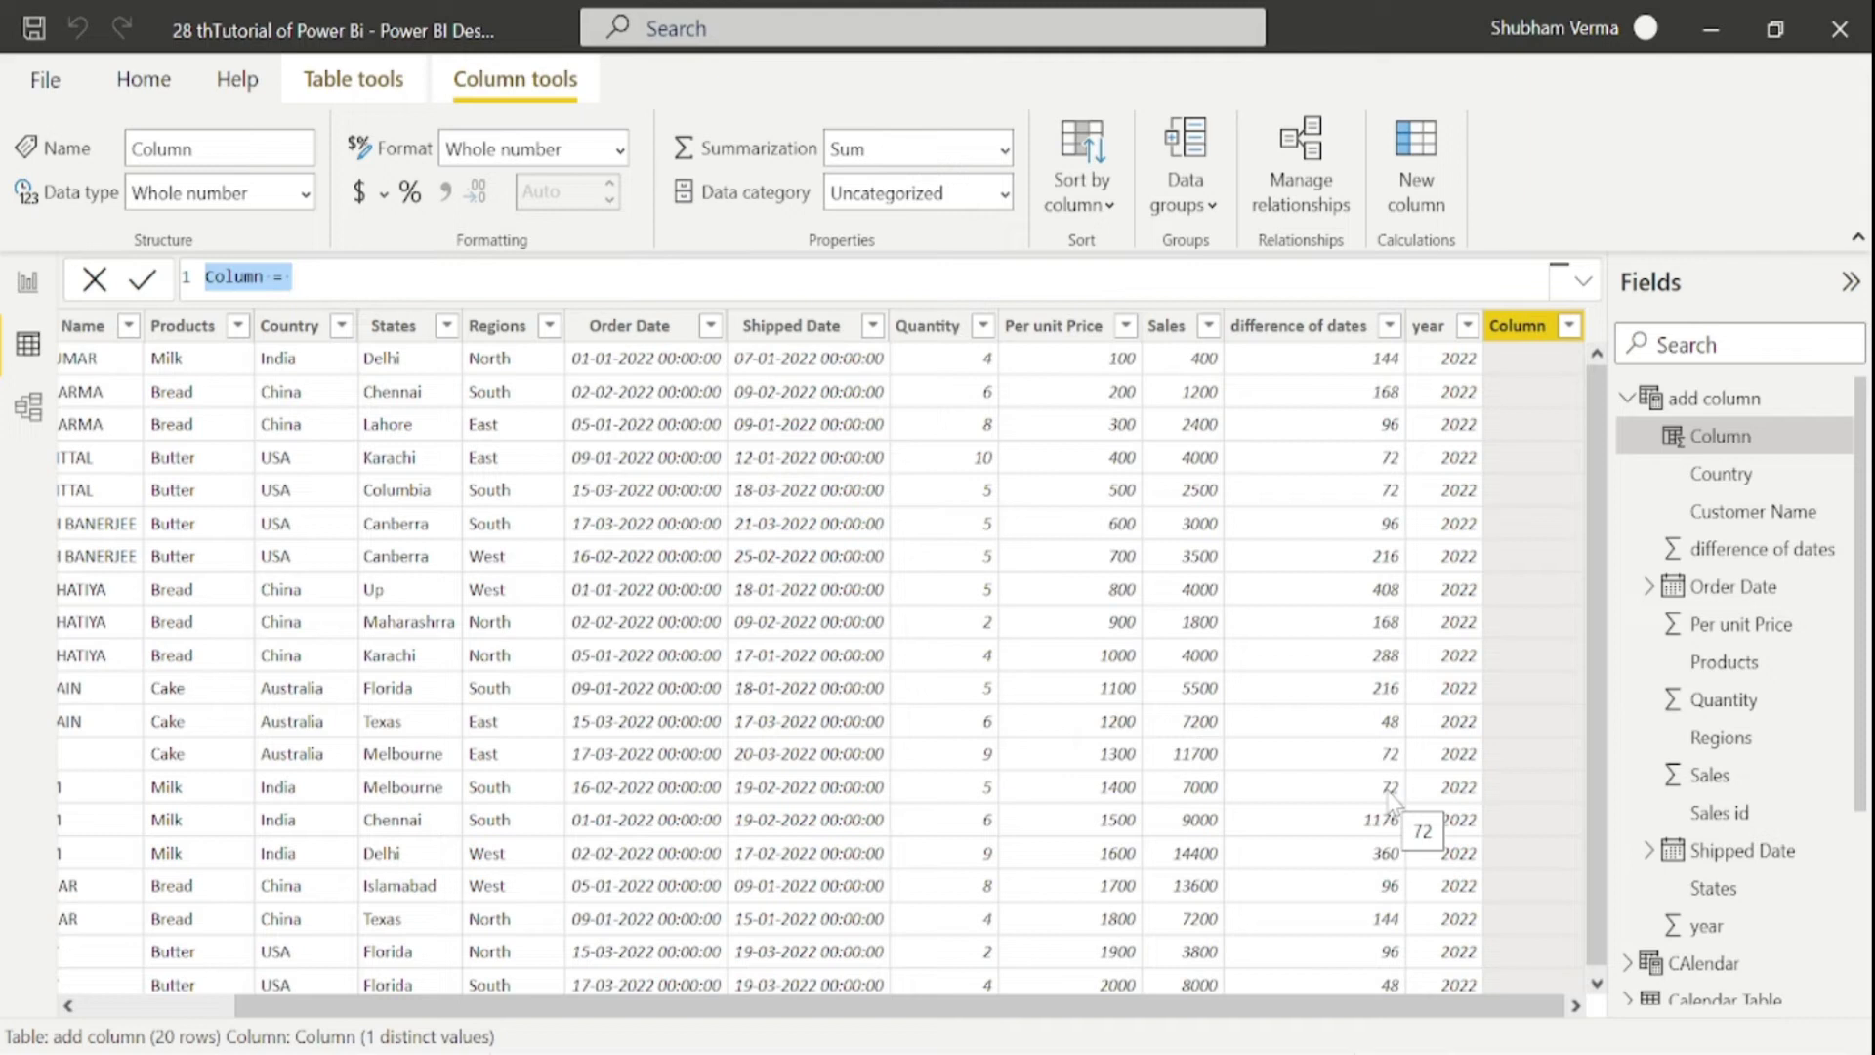
pyautogui.write('c')
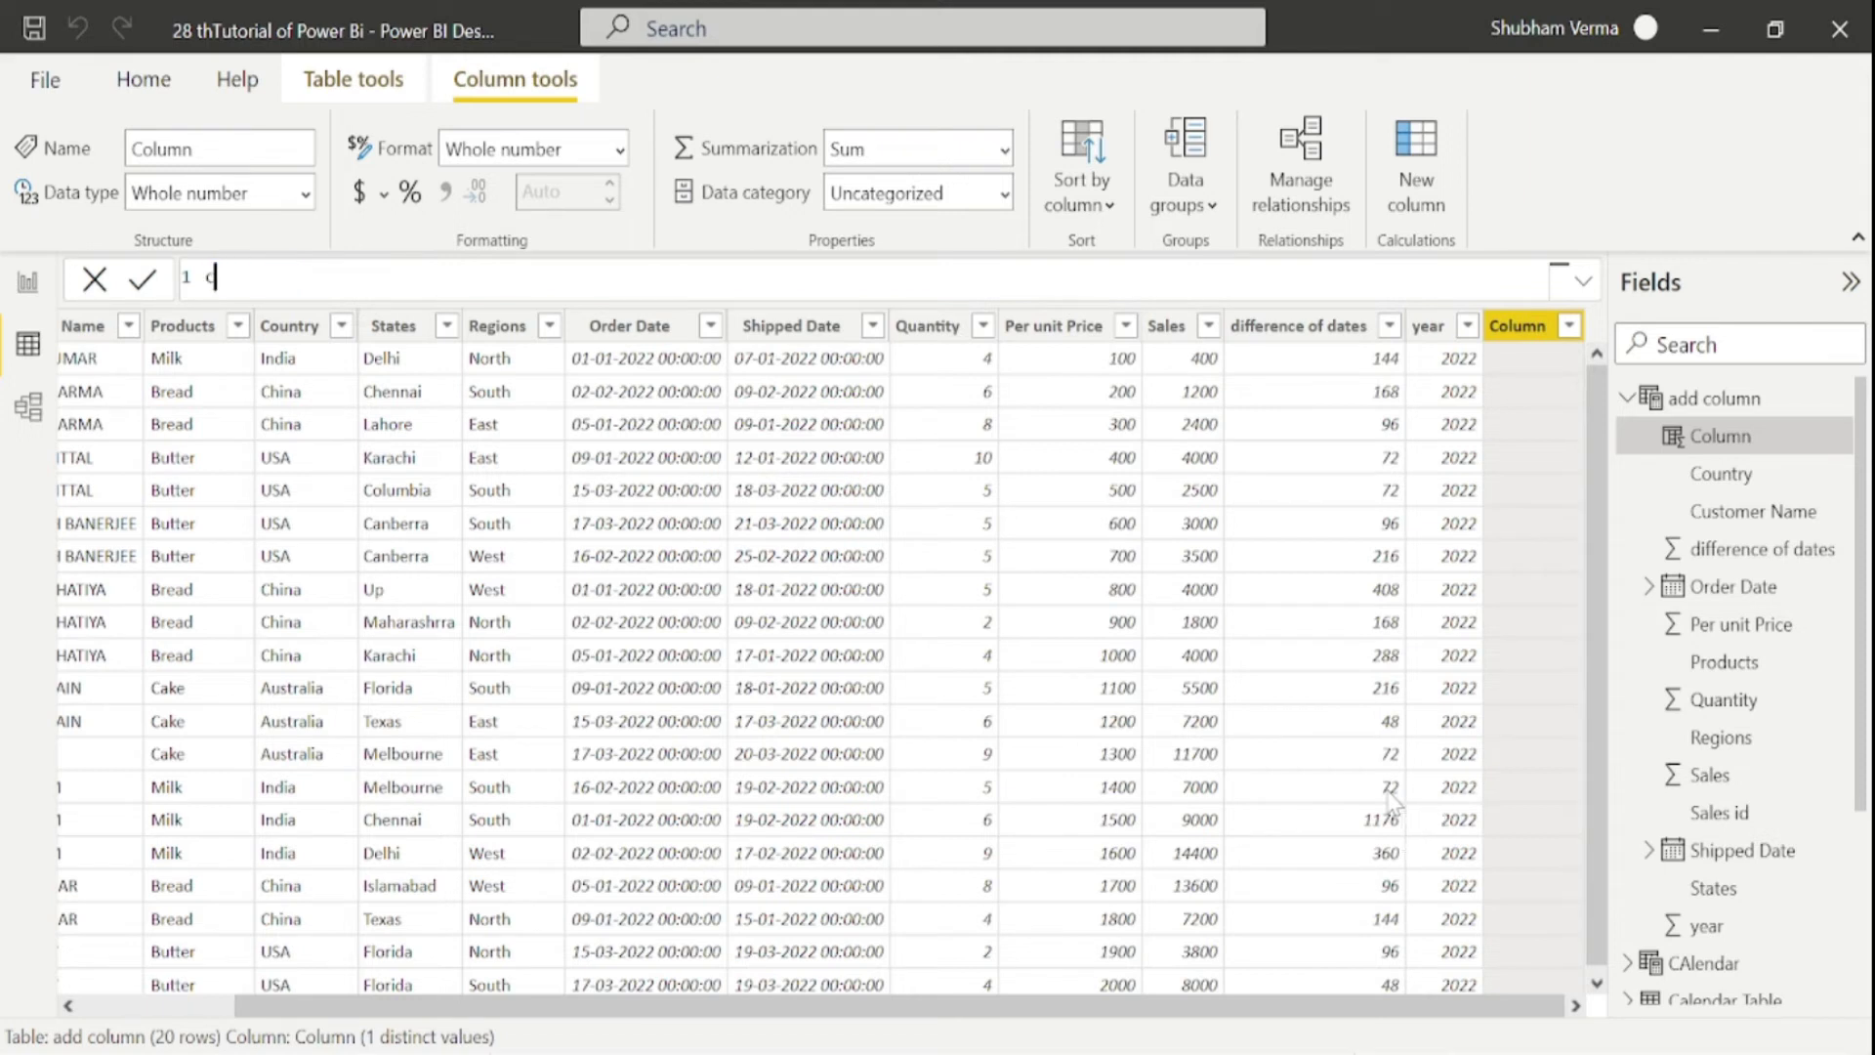
pyautogui.write('oncatenate = conc')
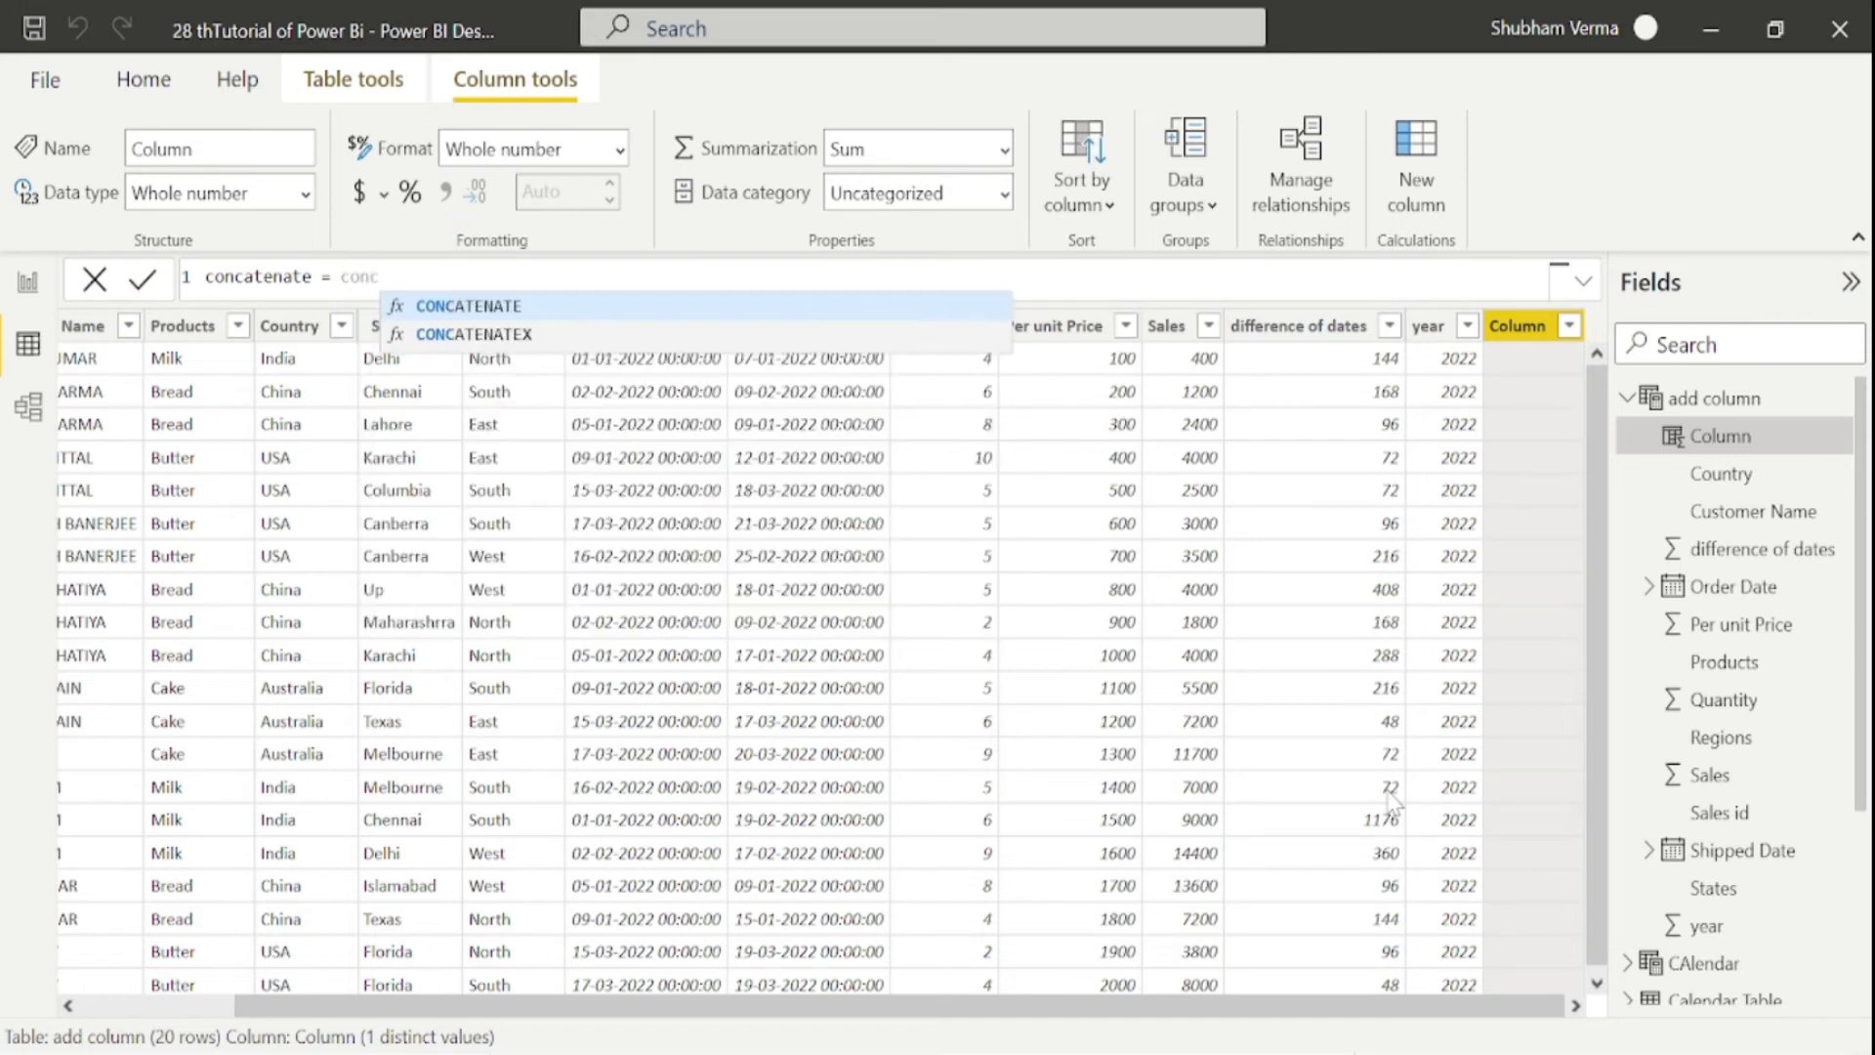
pyautogui.press('Tab')
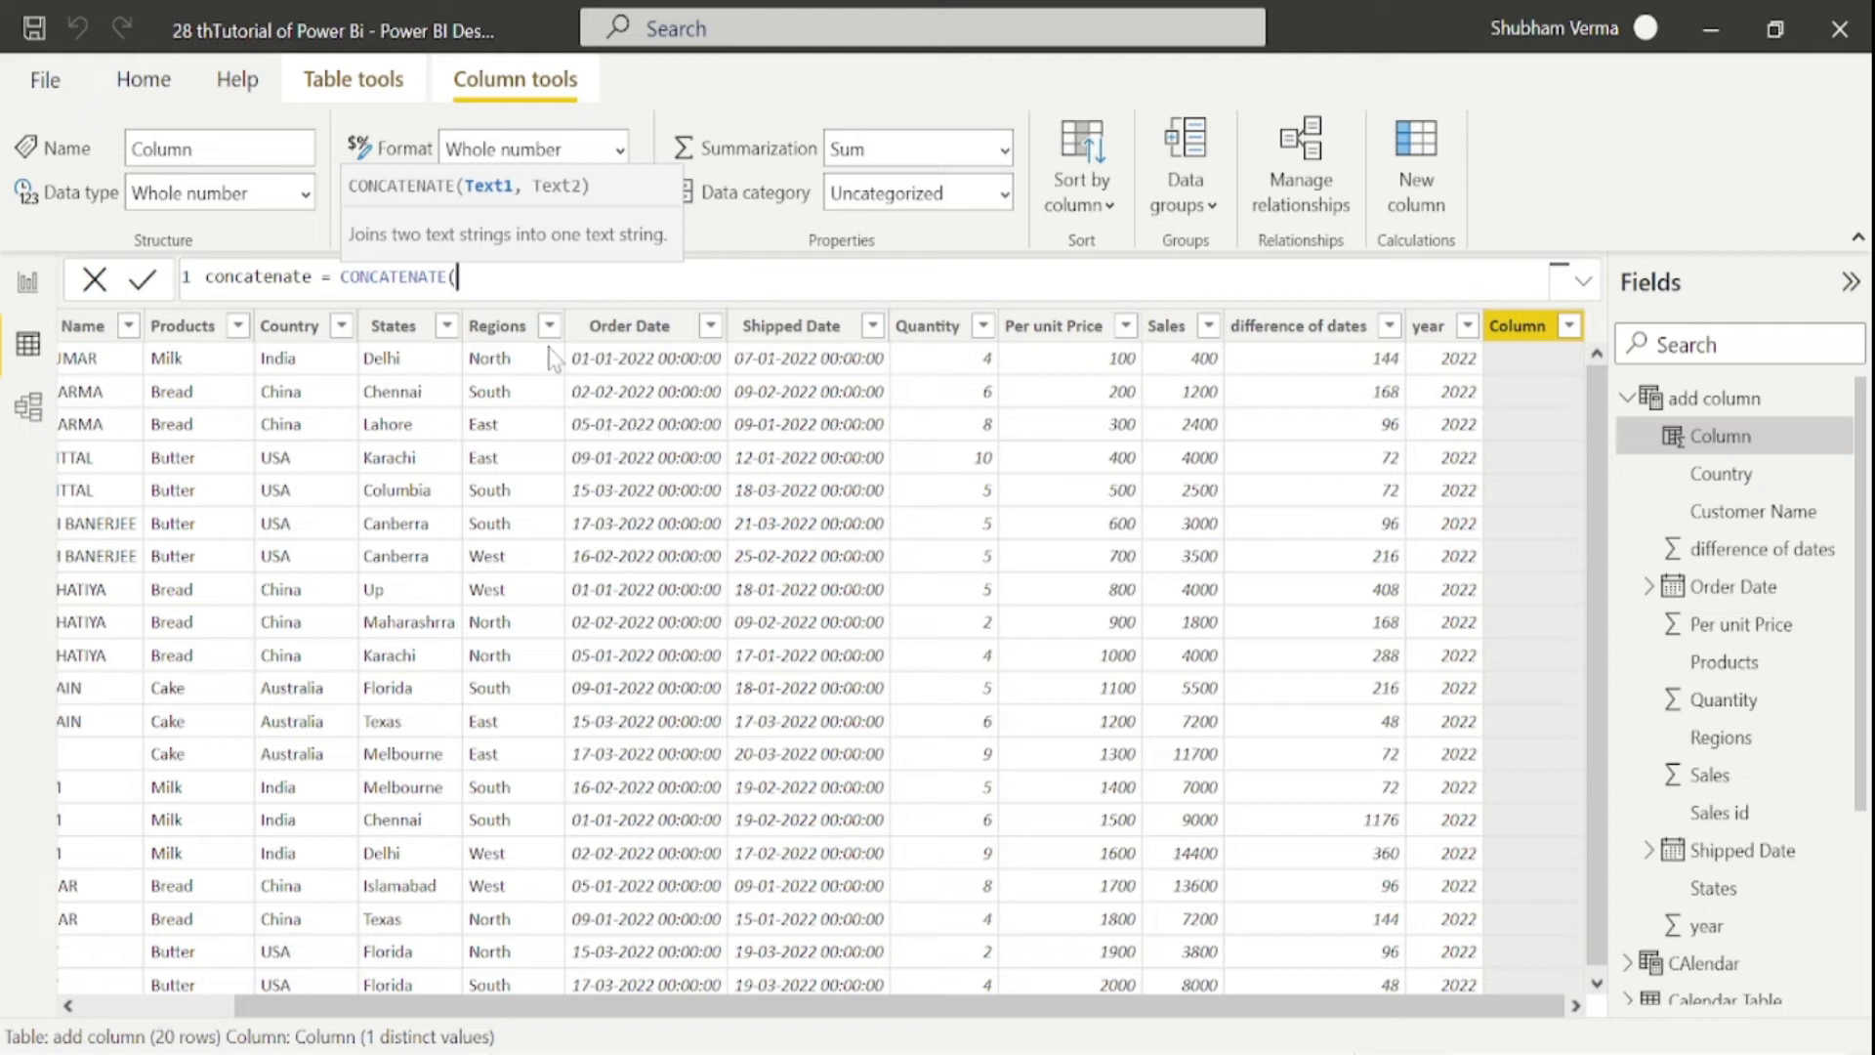
# Complete the concatenate formula with 'add column'[Country] and 'add column'[States] as its two text arguments and commit it.
pyautogui.write('count')
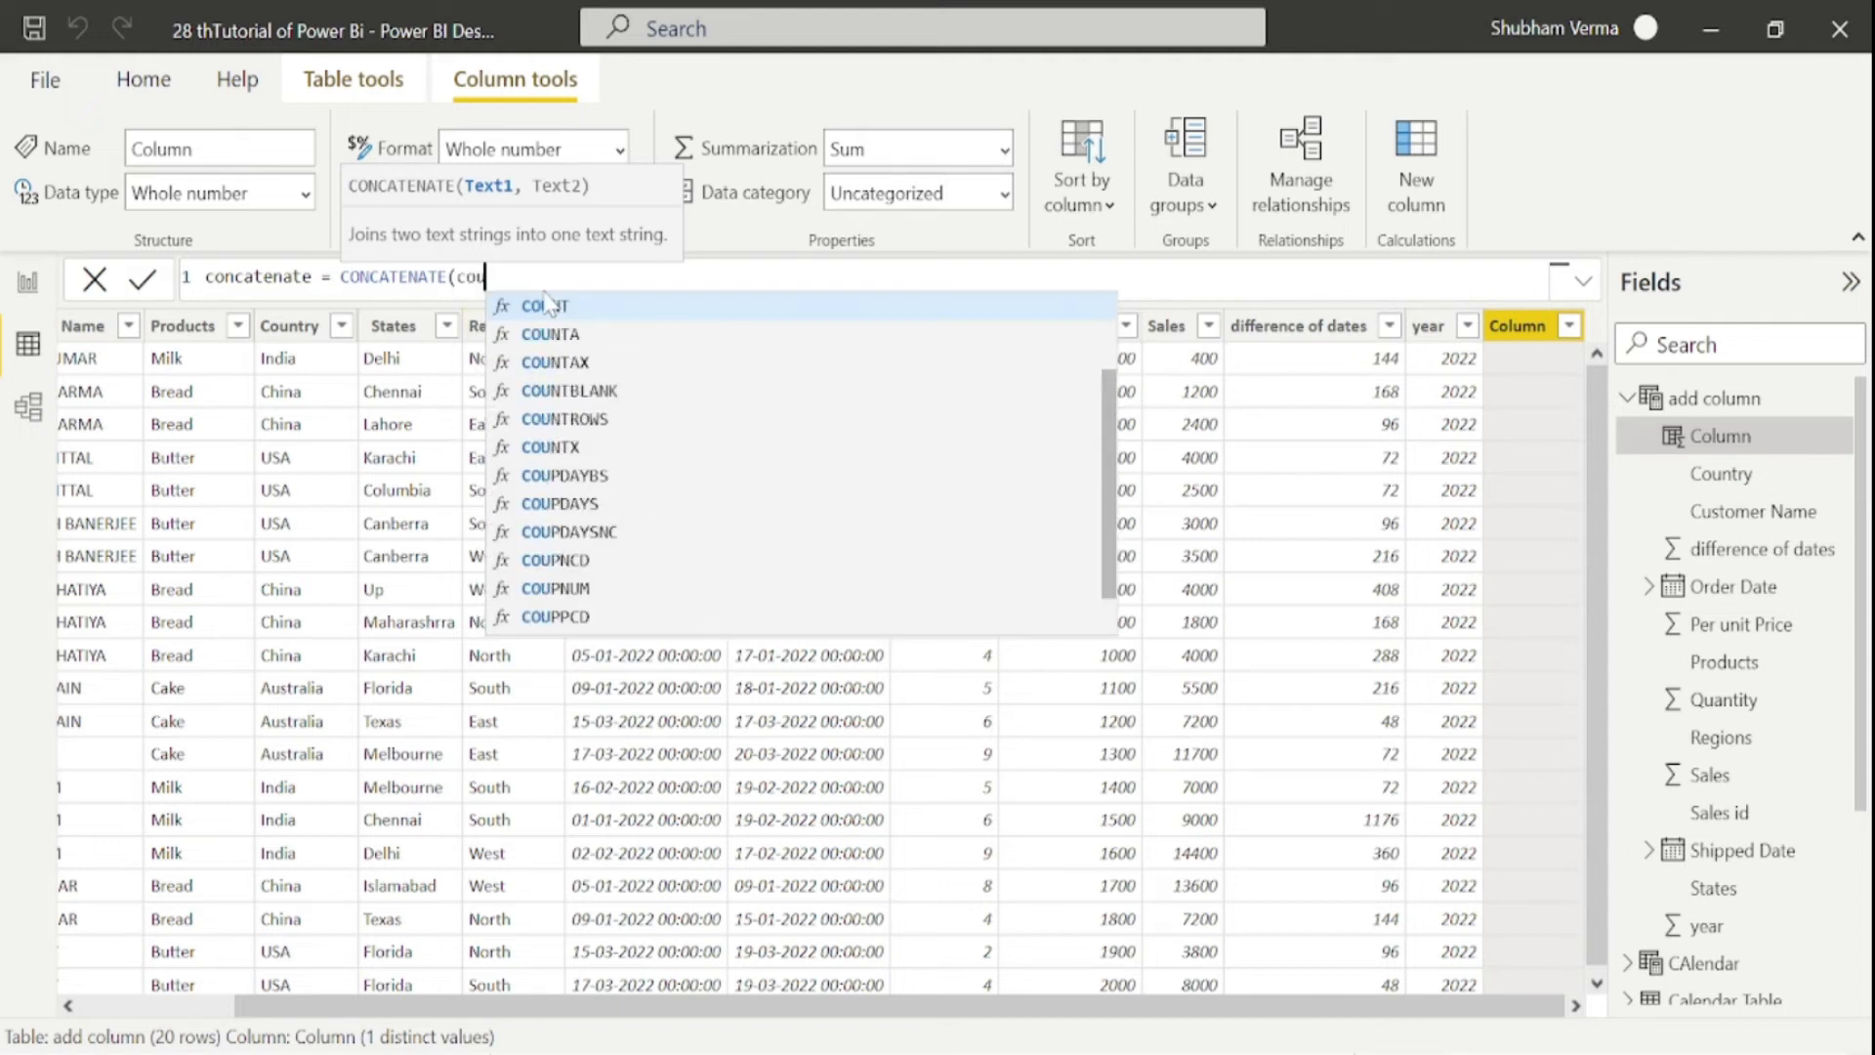
pyautogui.press('Up')
pyautogui.press('Up')
pyautogui.press('Up')
pyautogui.press('Up')
pyautogui.write(',')
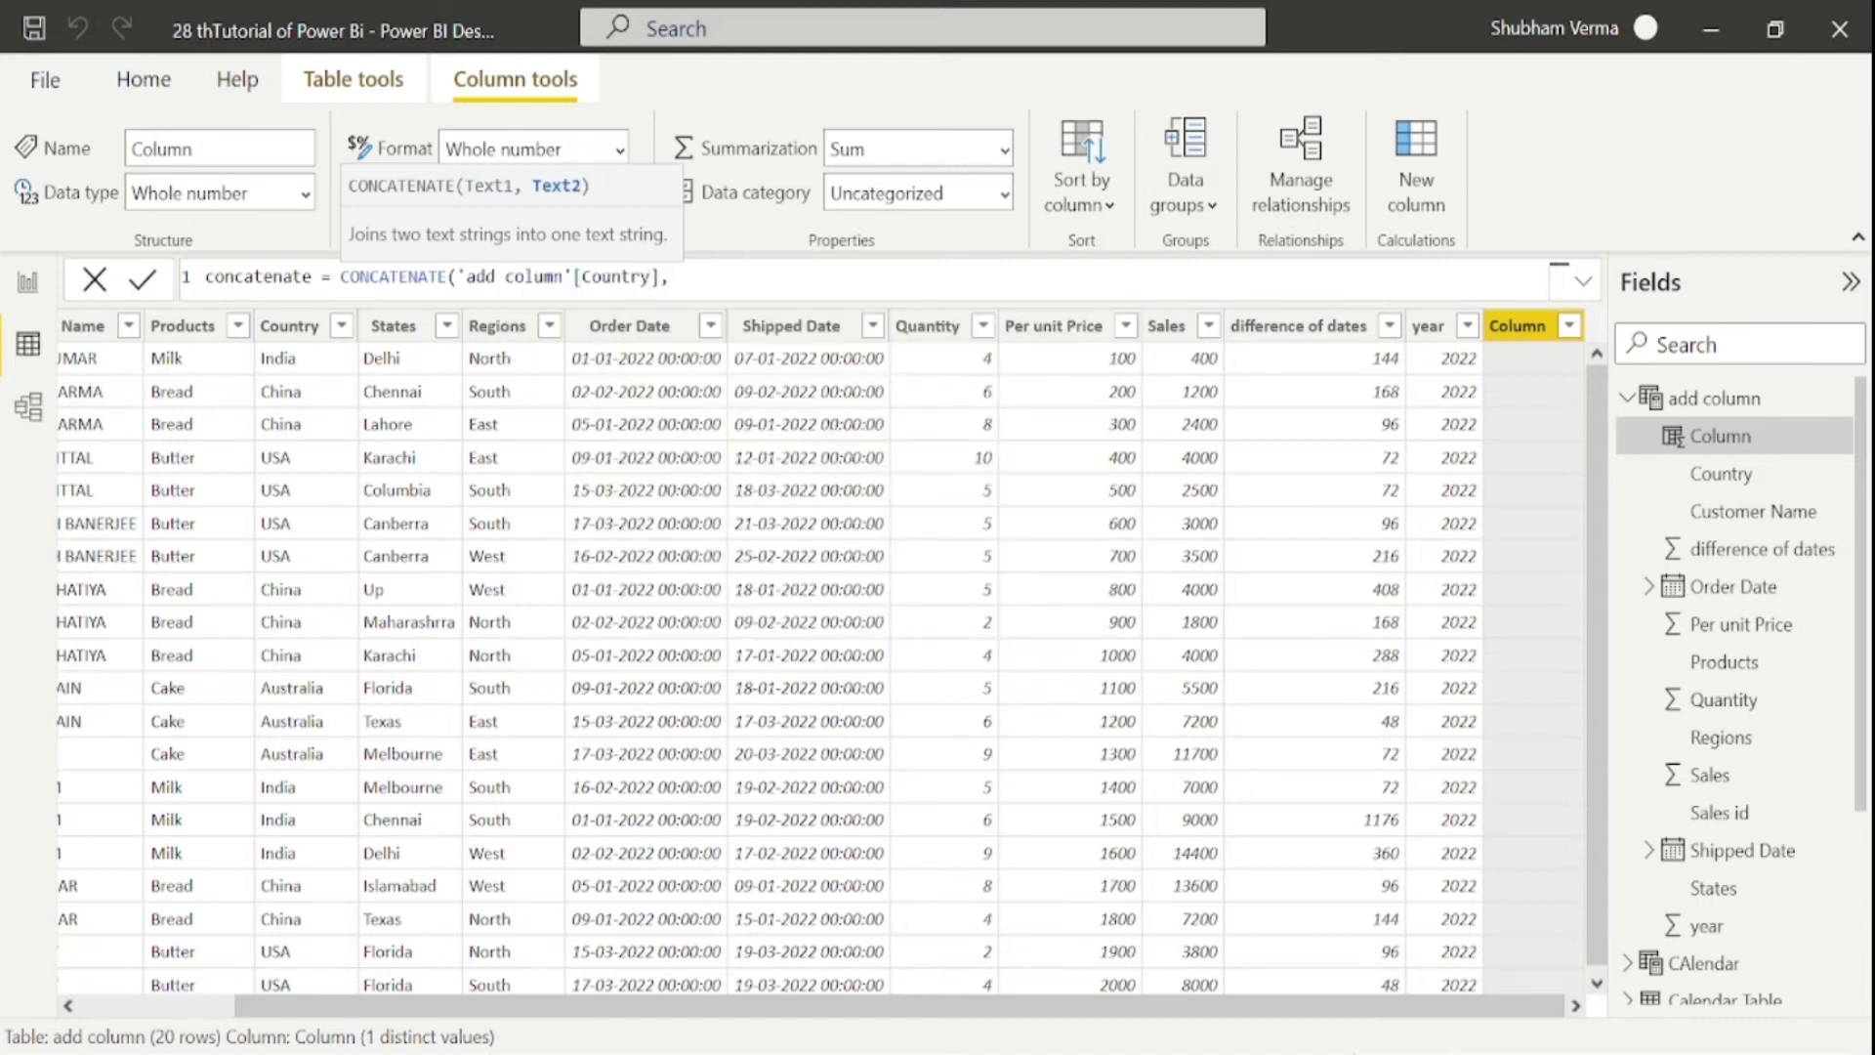
pyautogui.write('states')
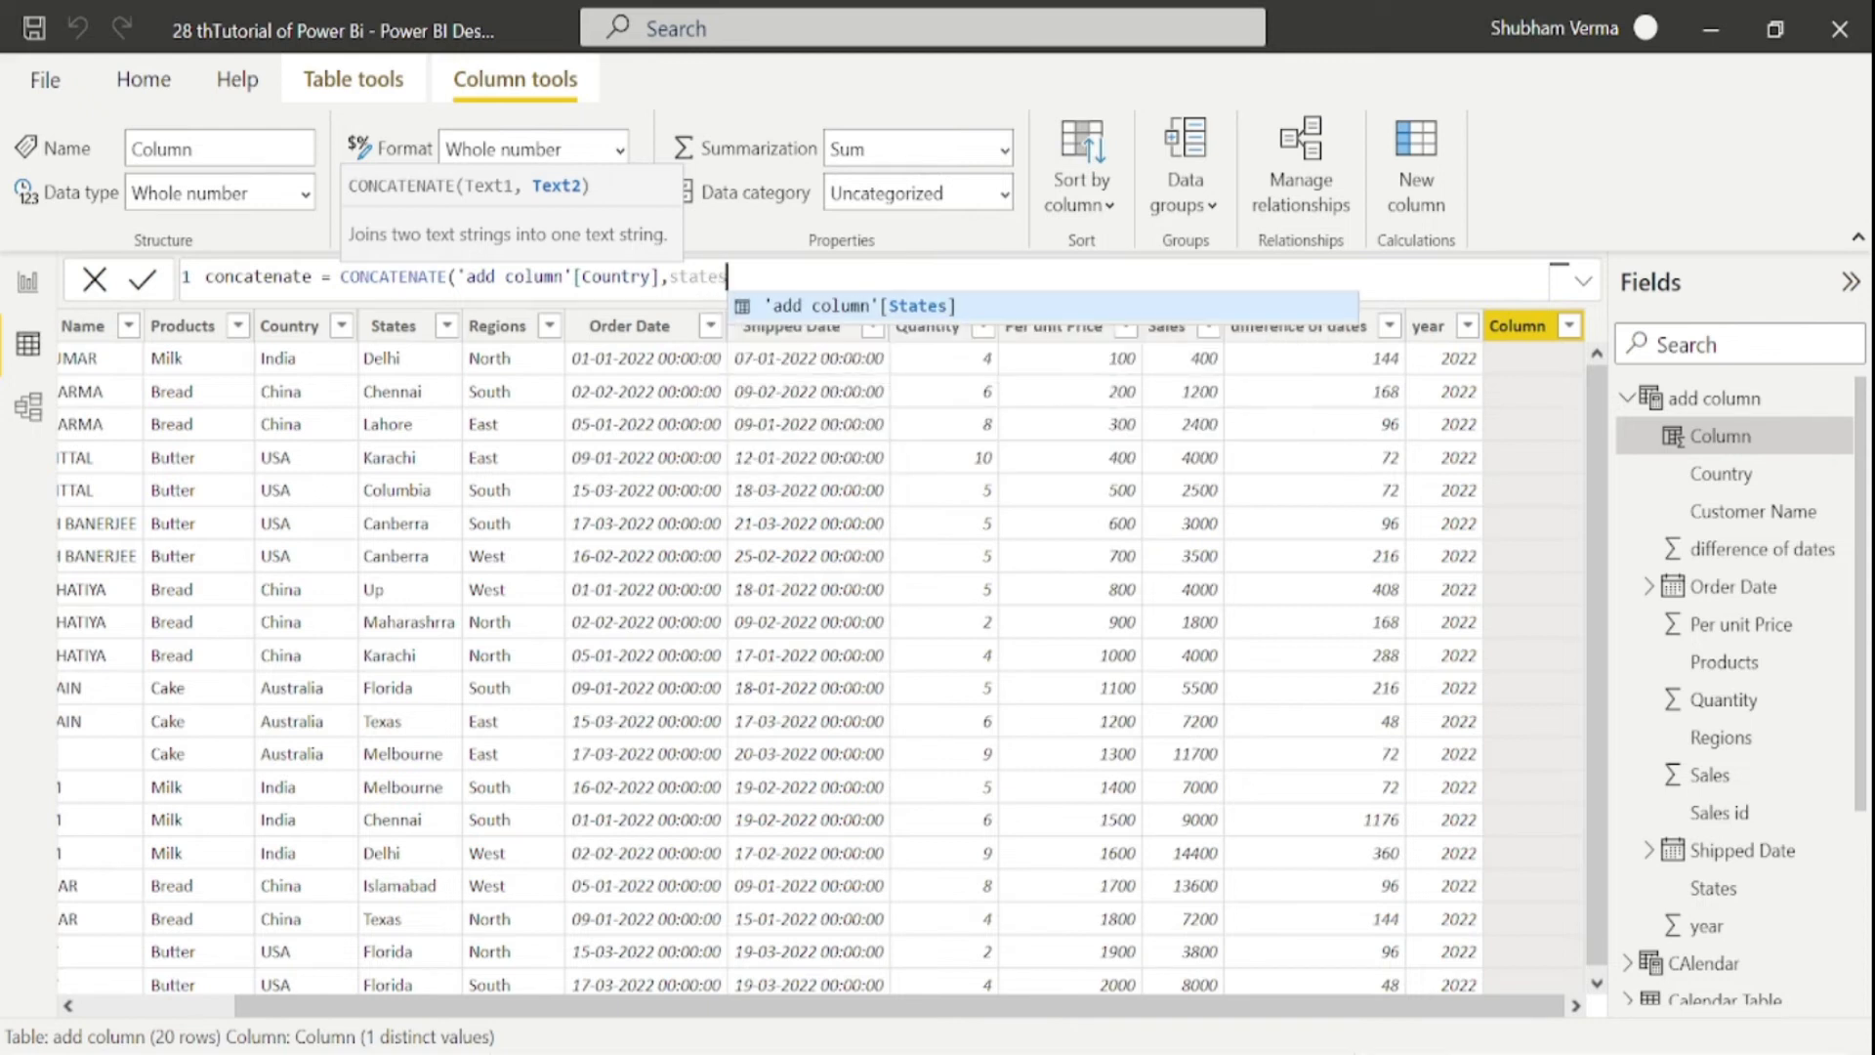
pyautogui.press('Tab')
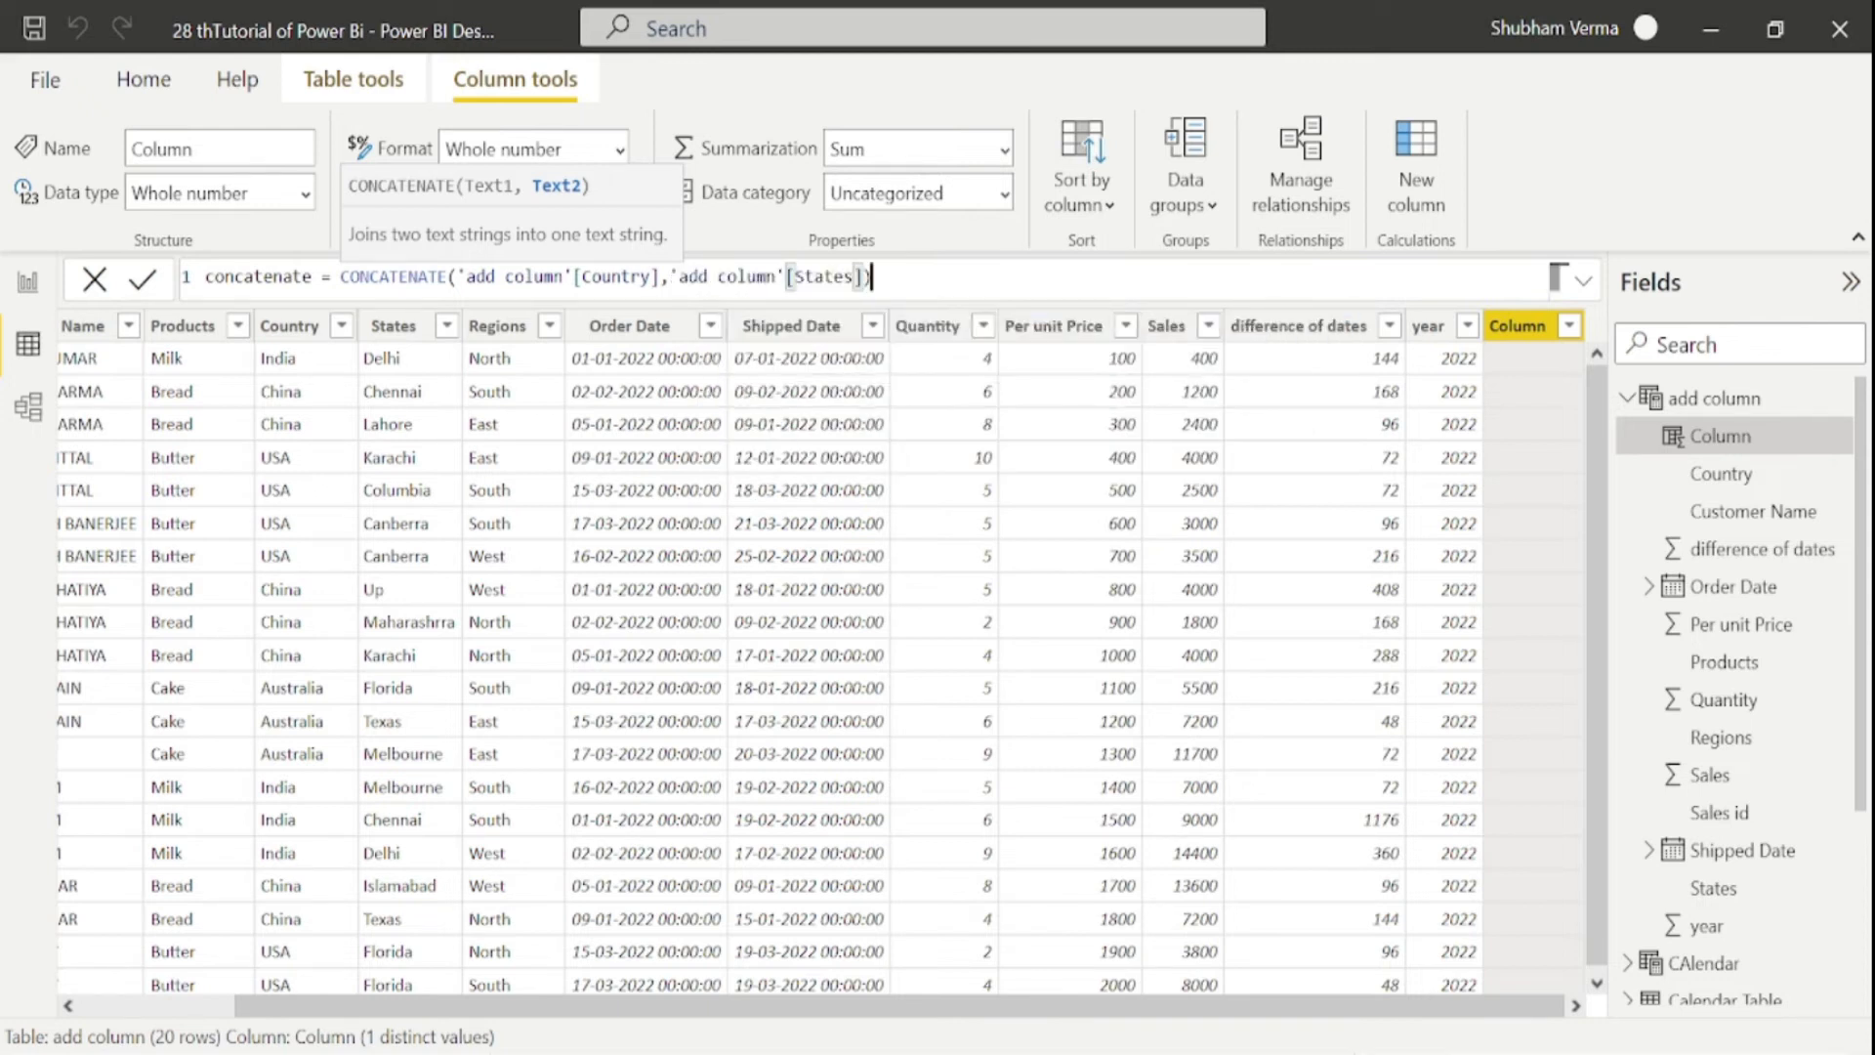
pyautogui.write(')')
pyautogui.press('Return')
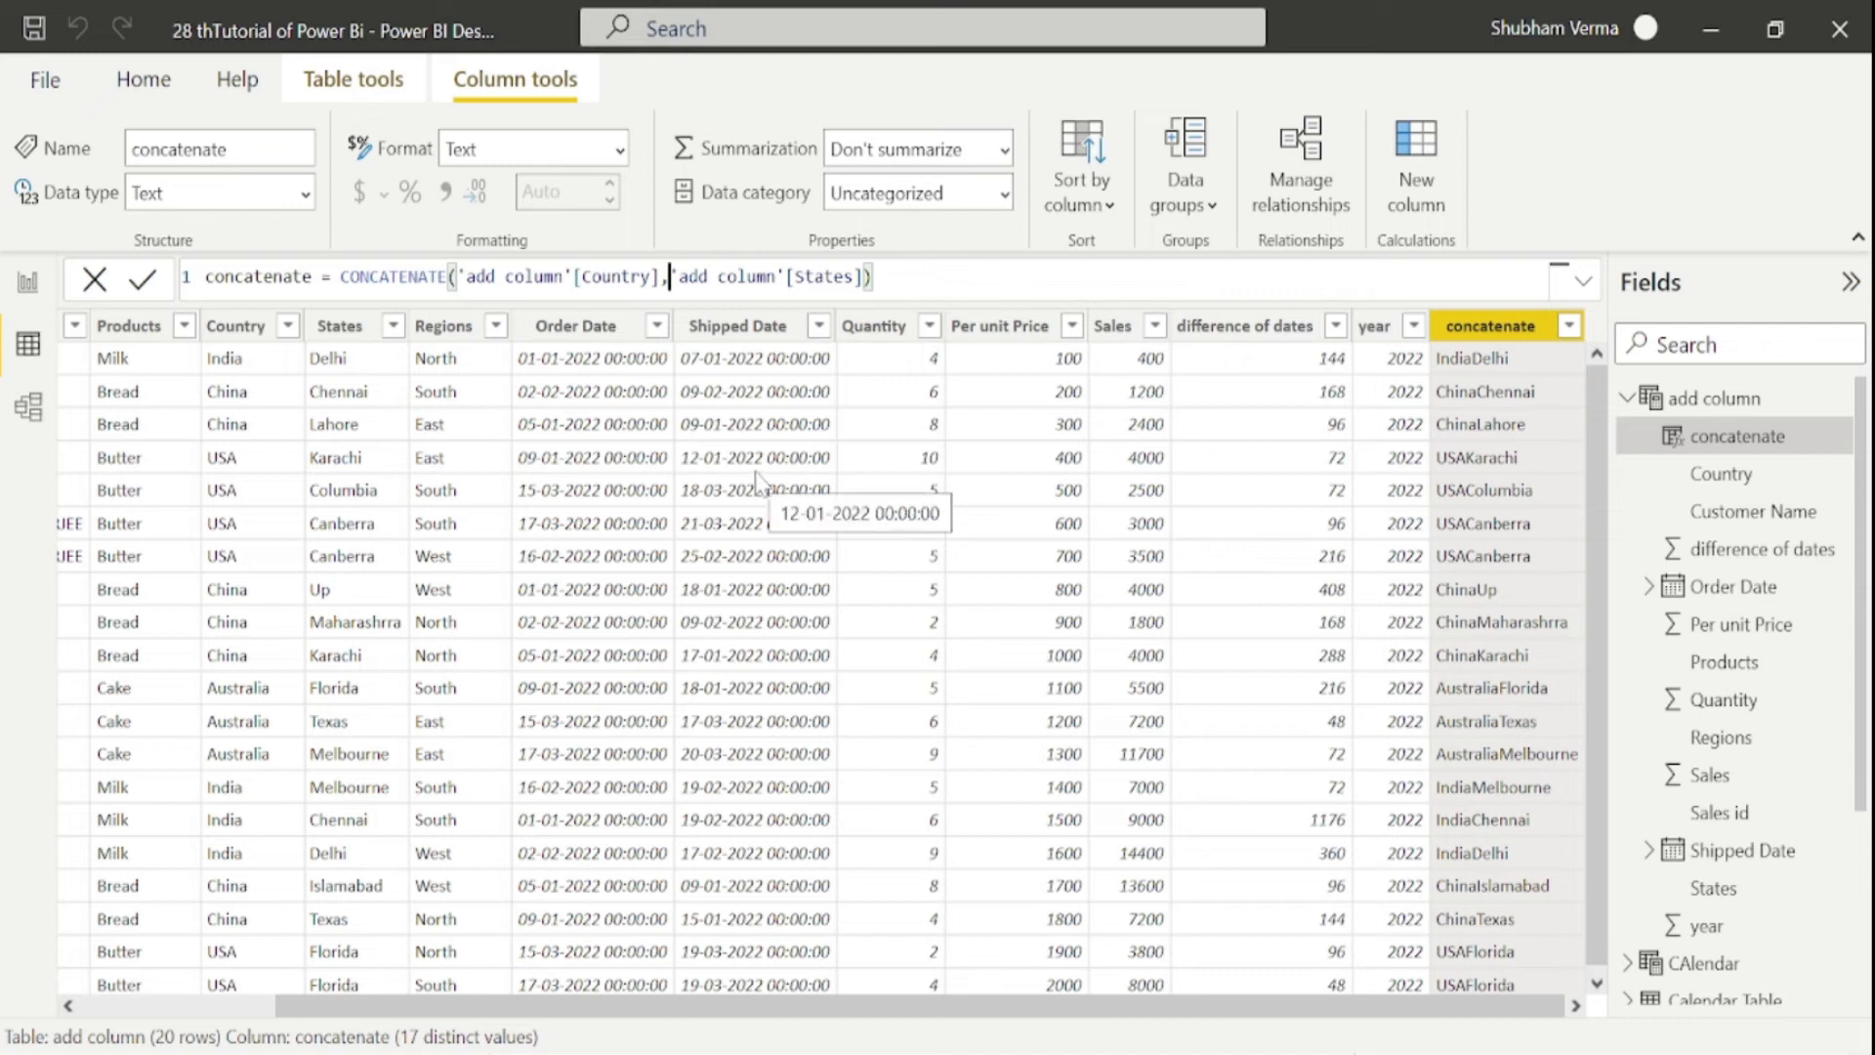
# Append a space to the first argument of the concatenate formula with &" " after [Country] and commit it.
pyautogui.press('BackSpace')
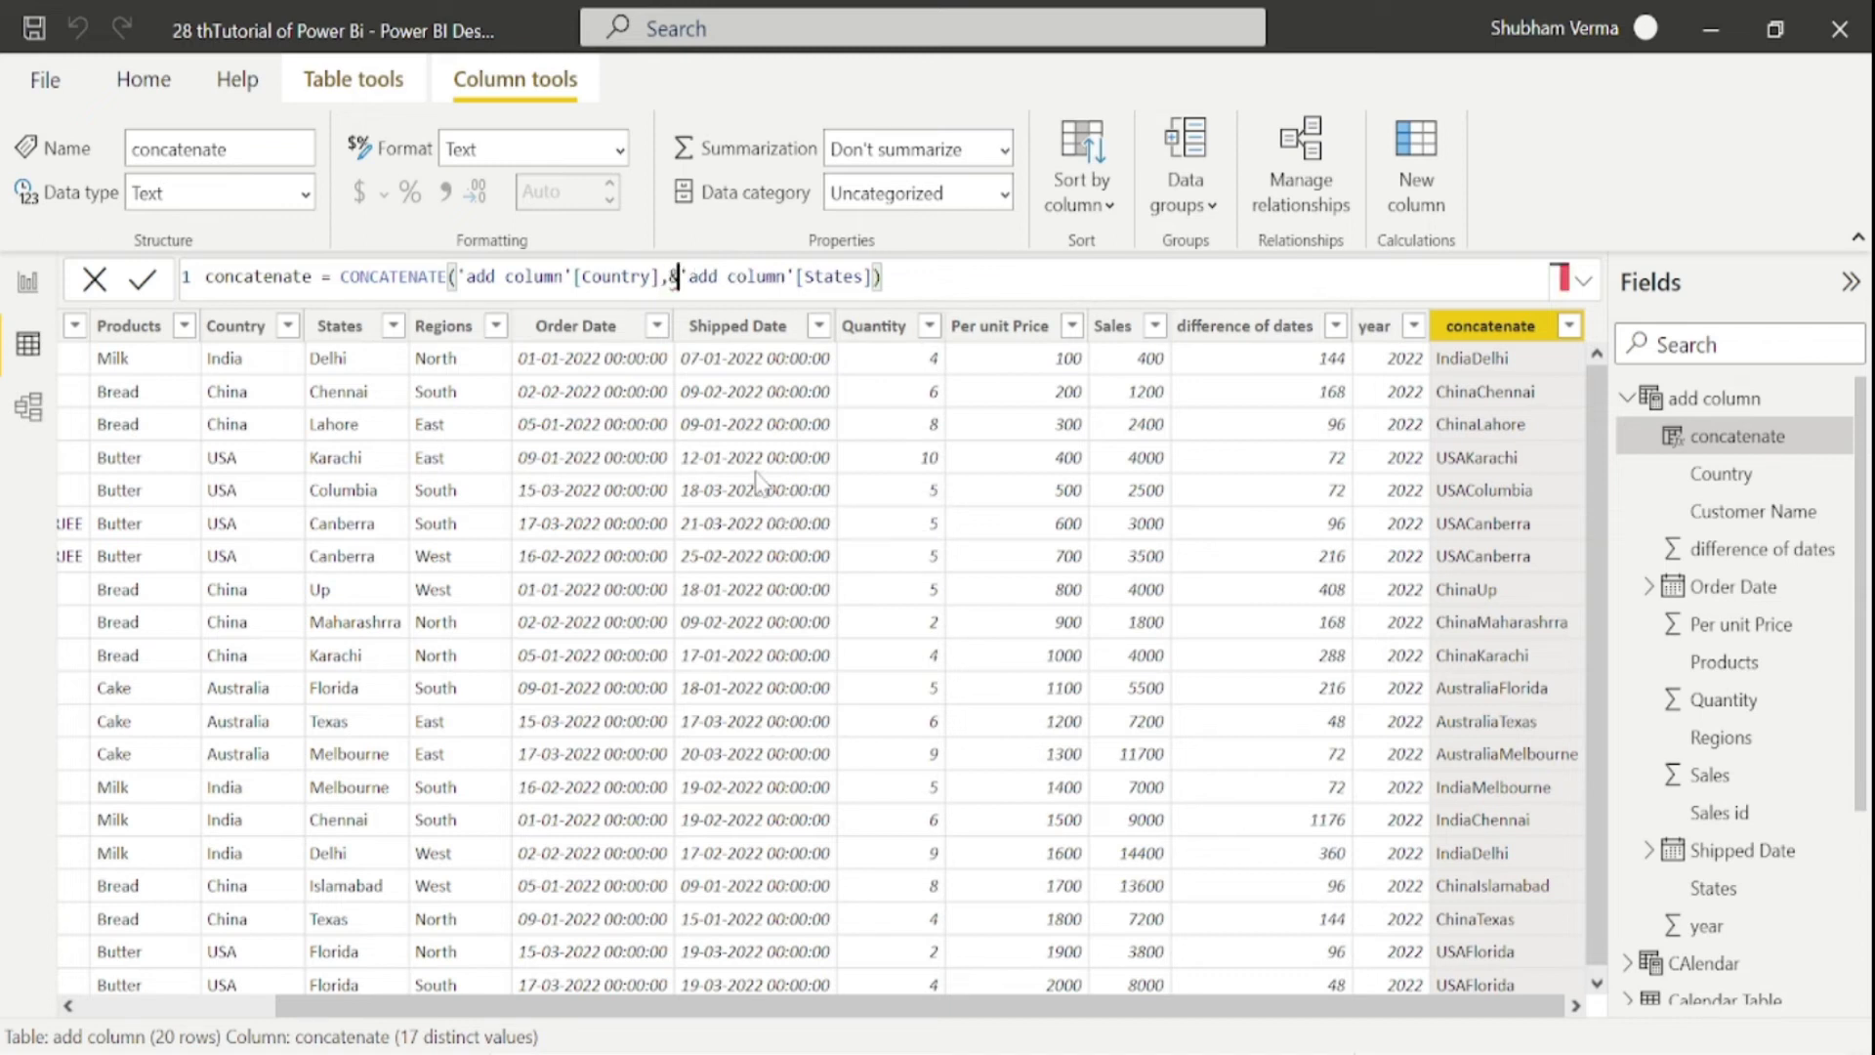
pyautogui.write('&')
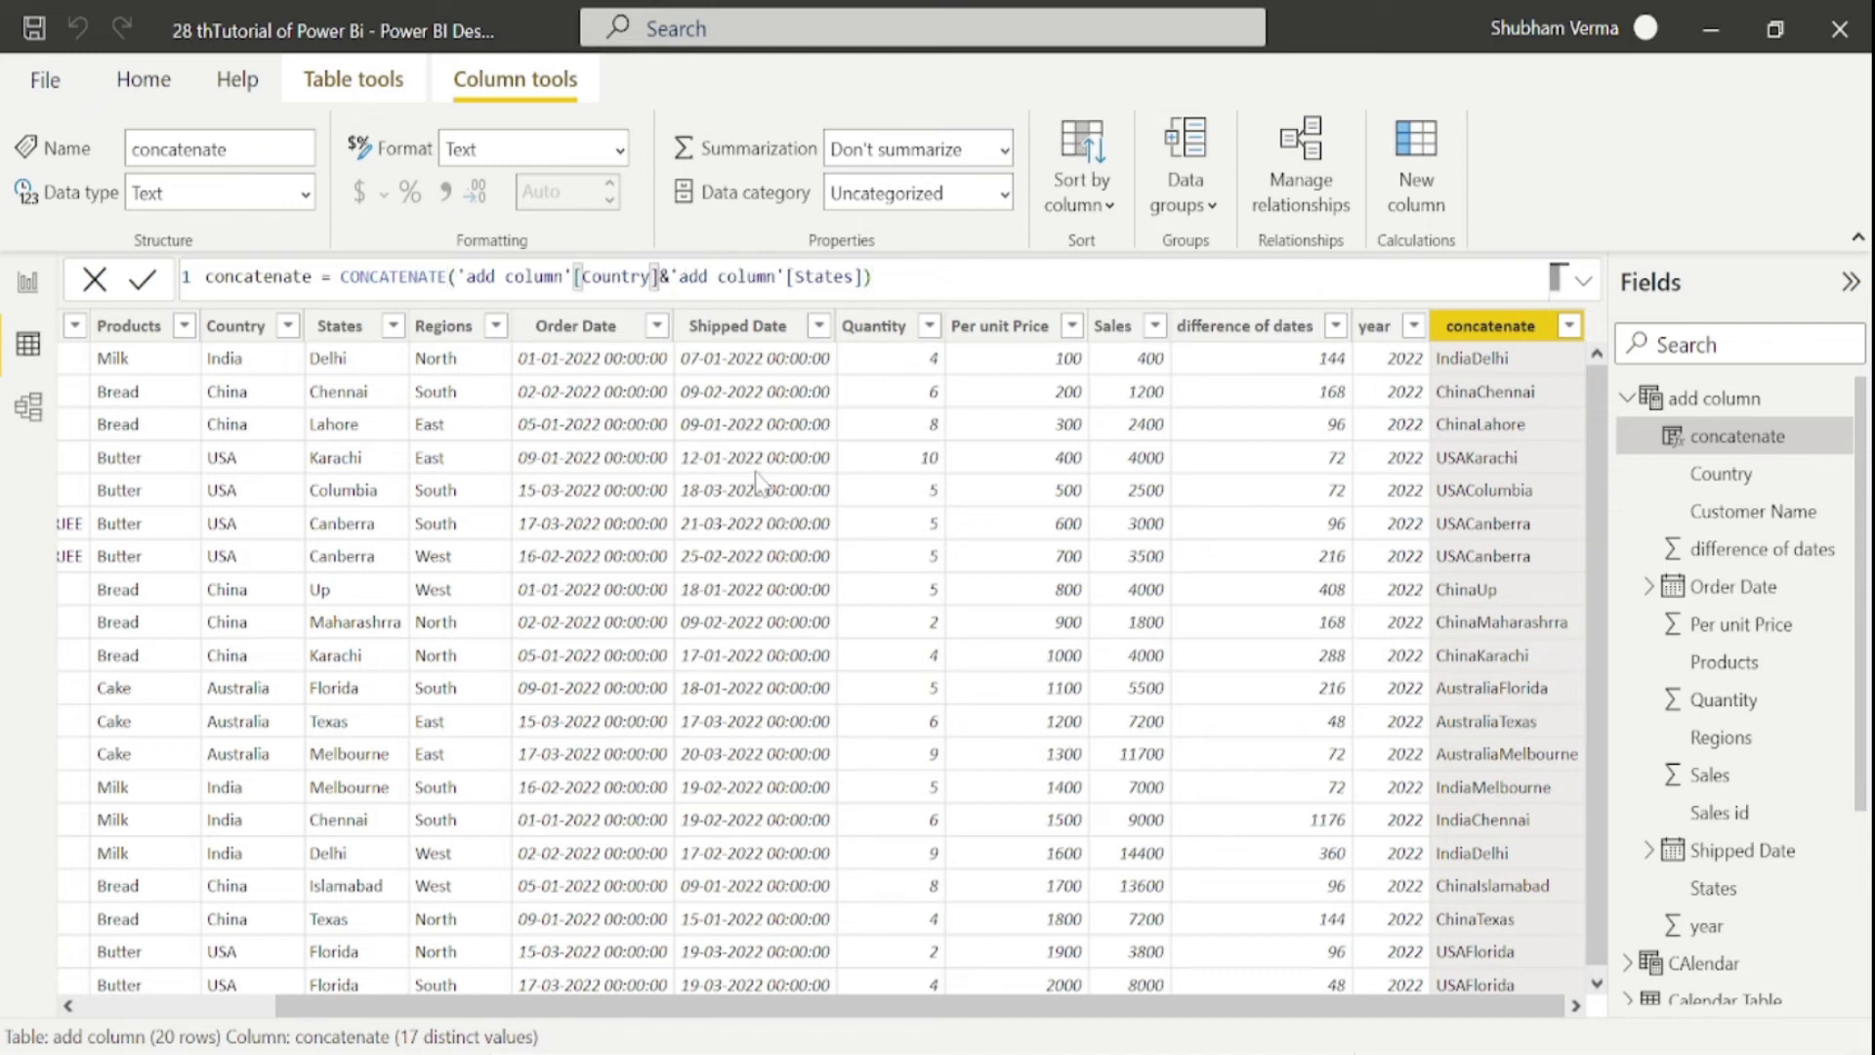
pyautogui.write('"')
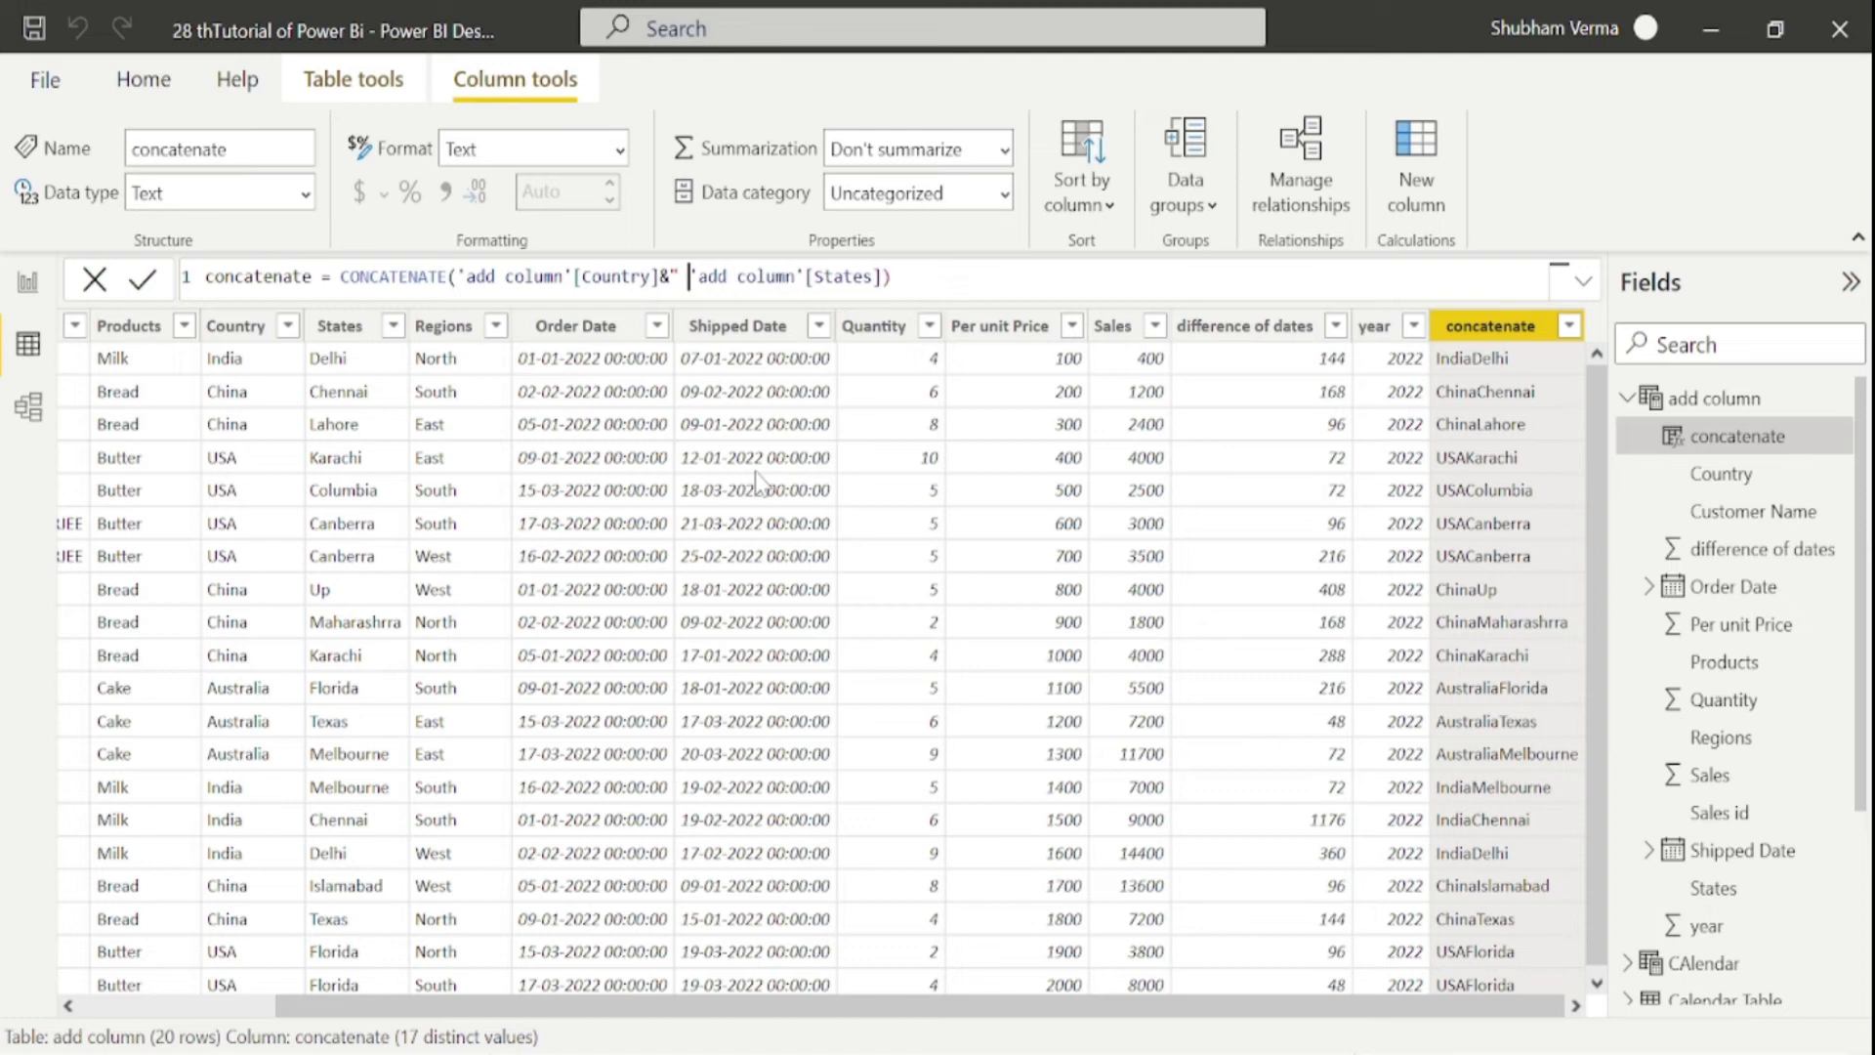
pyautogui.write(' "')
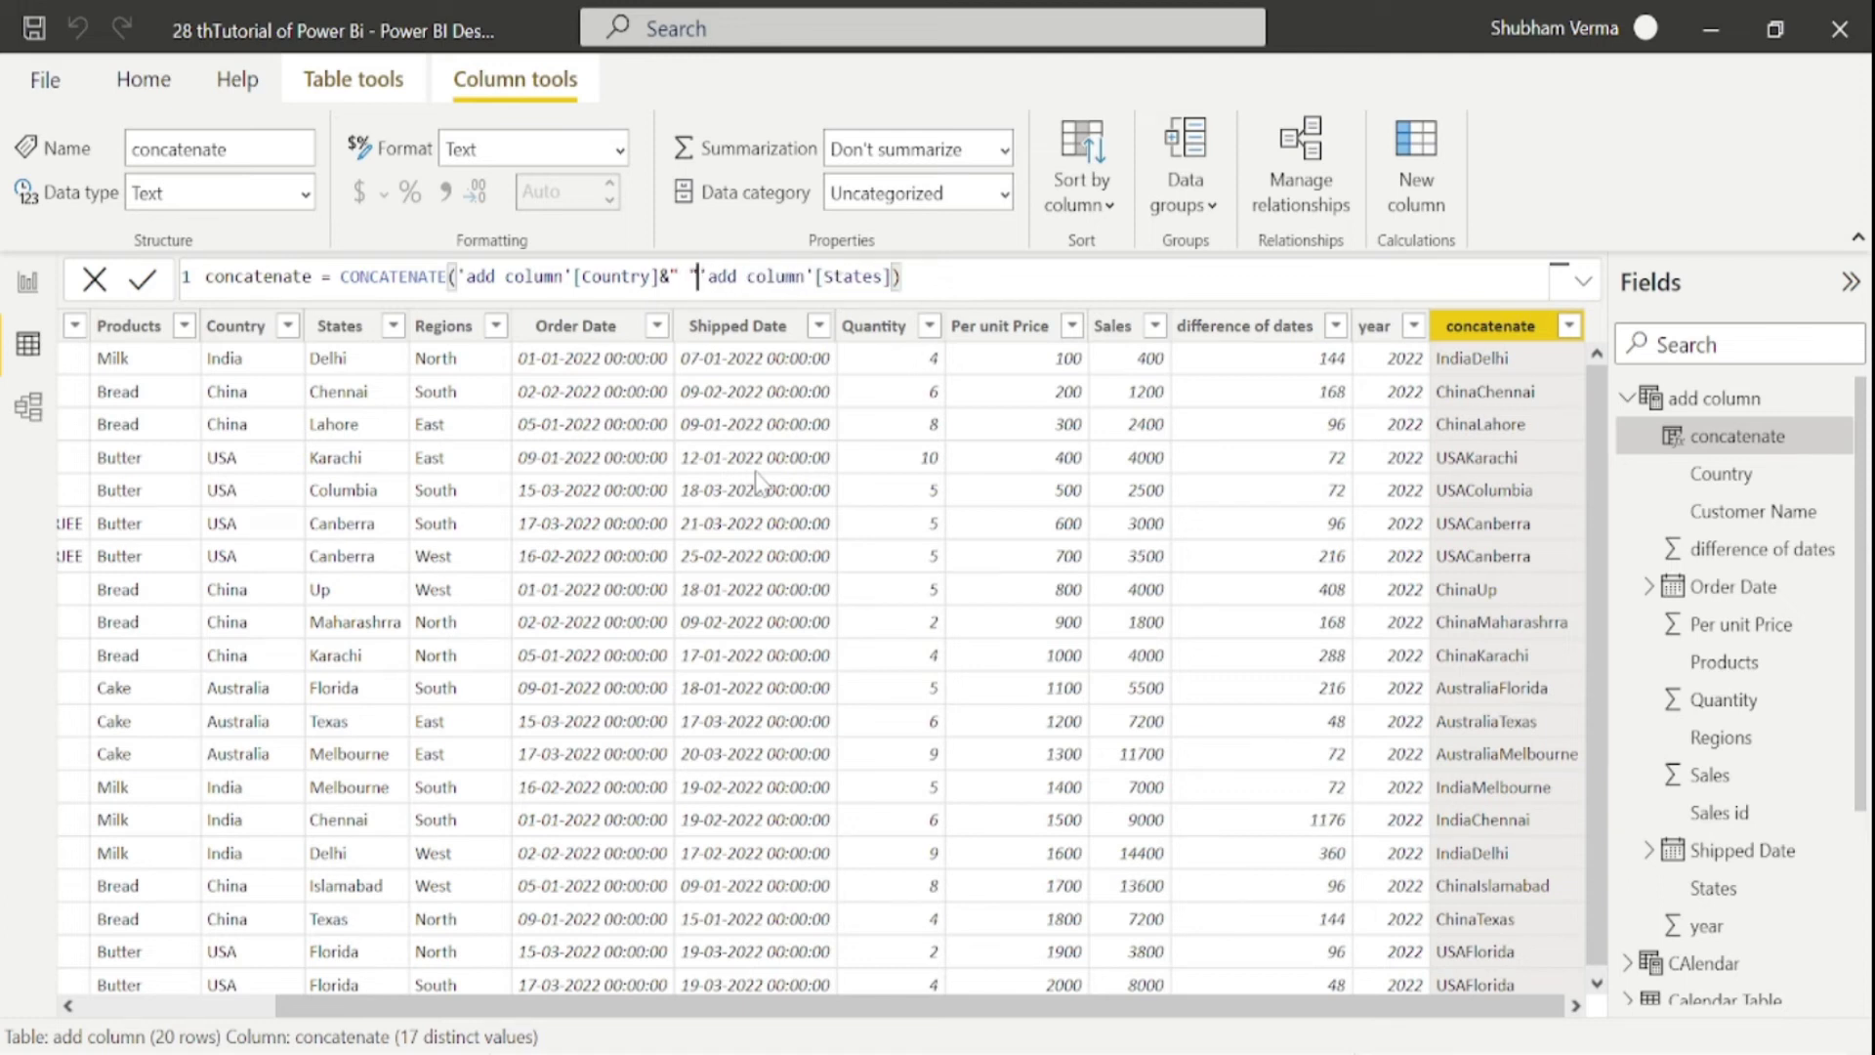
pyautogui.write(',')
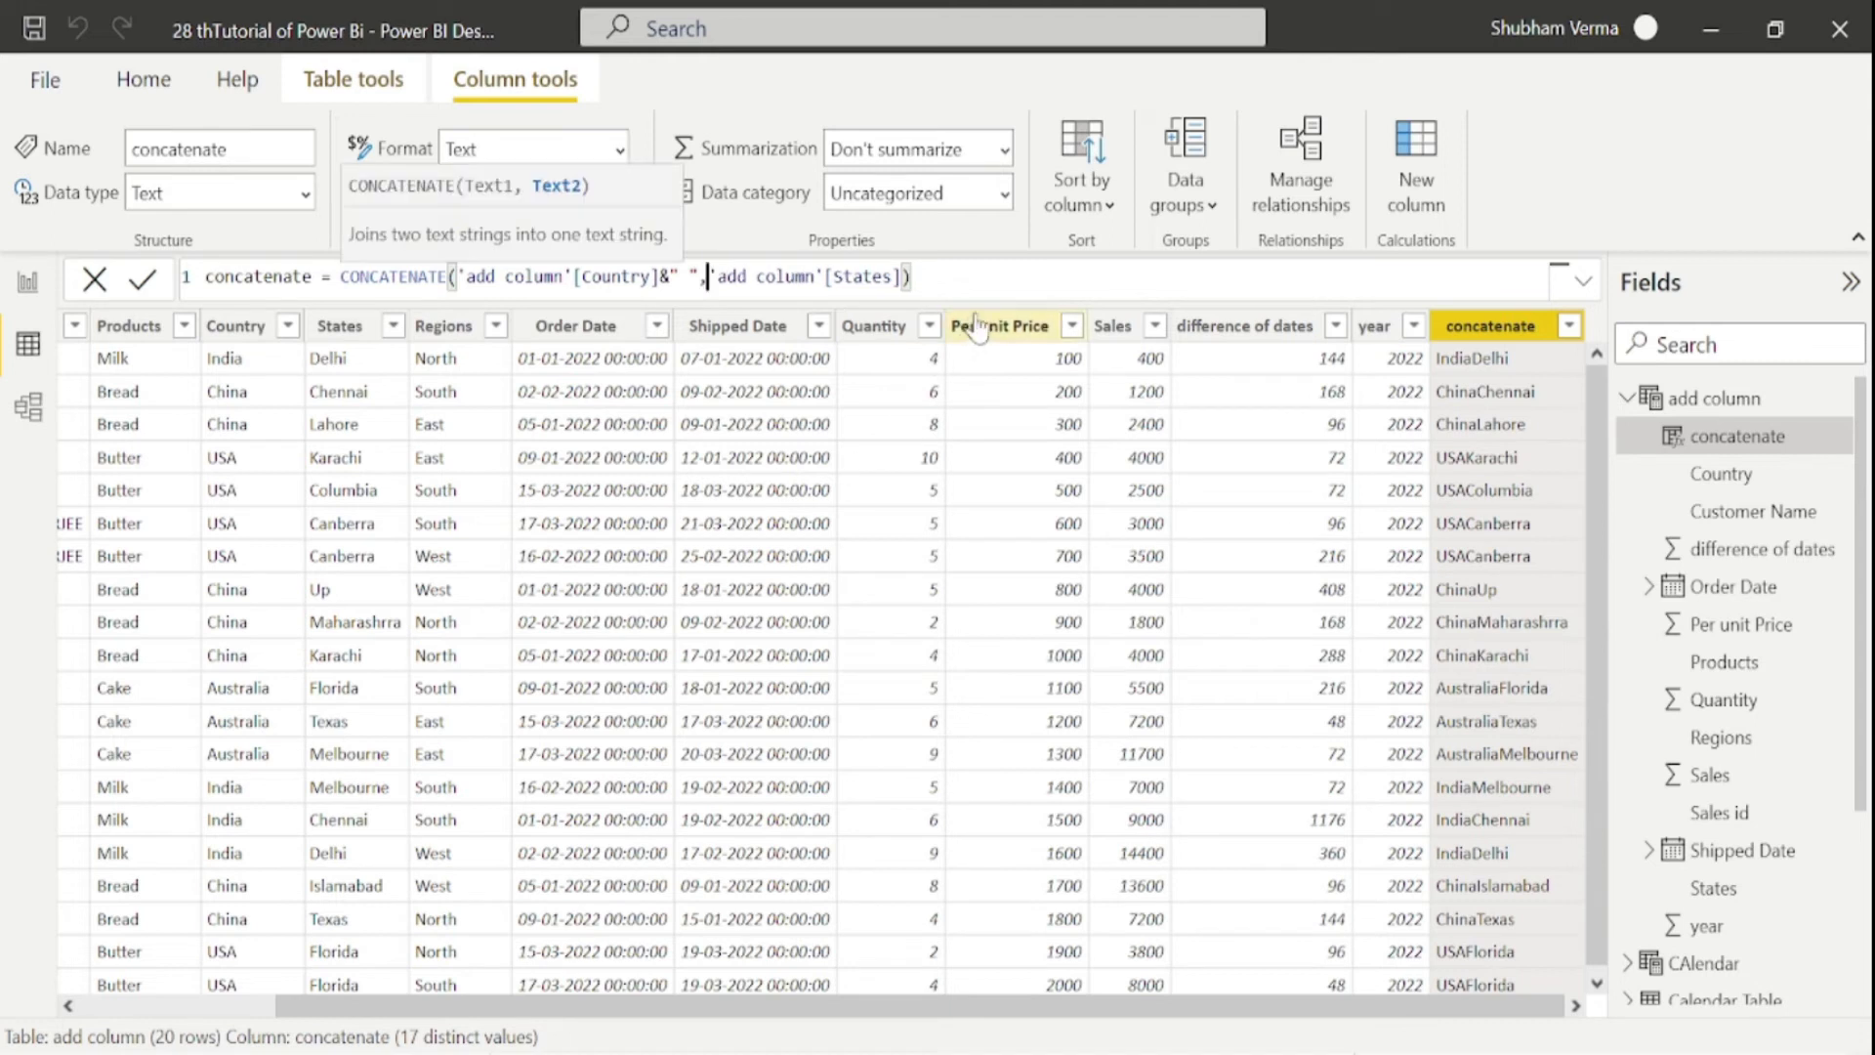
pyautogui.click(973, 286)
pyautogui.press('Return')
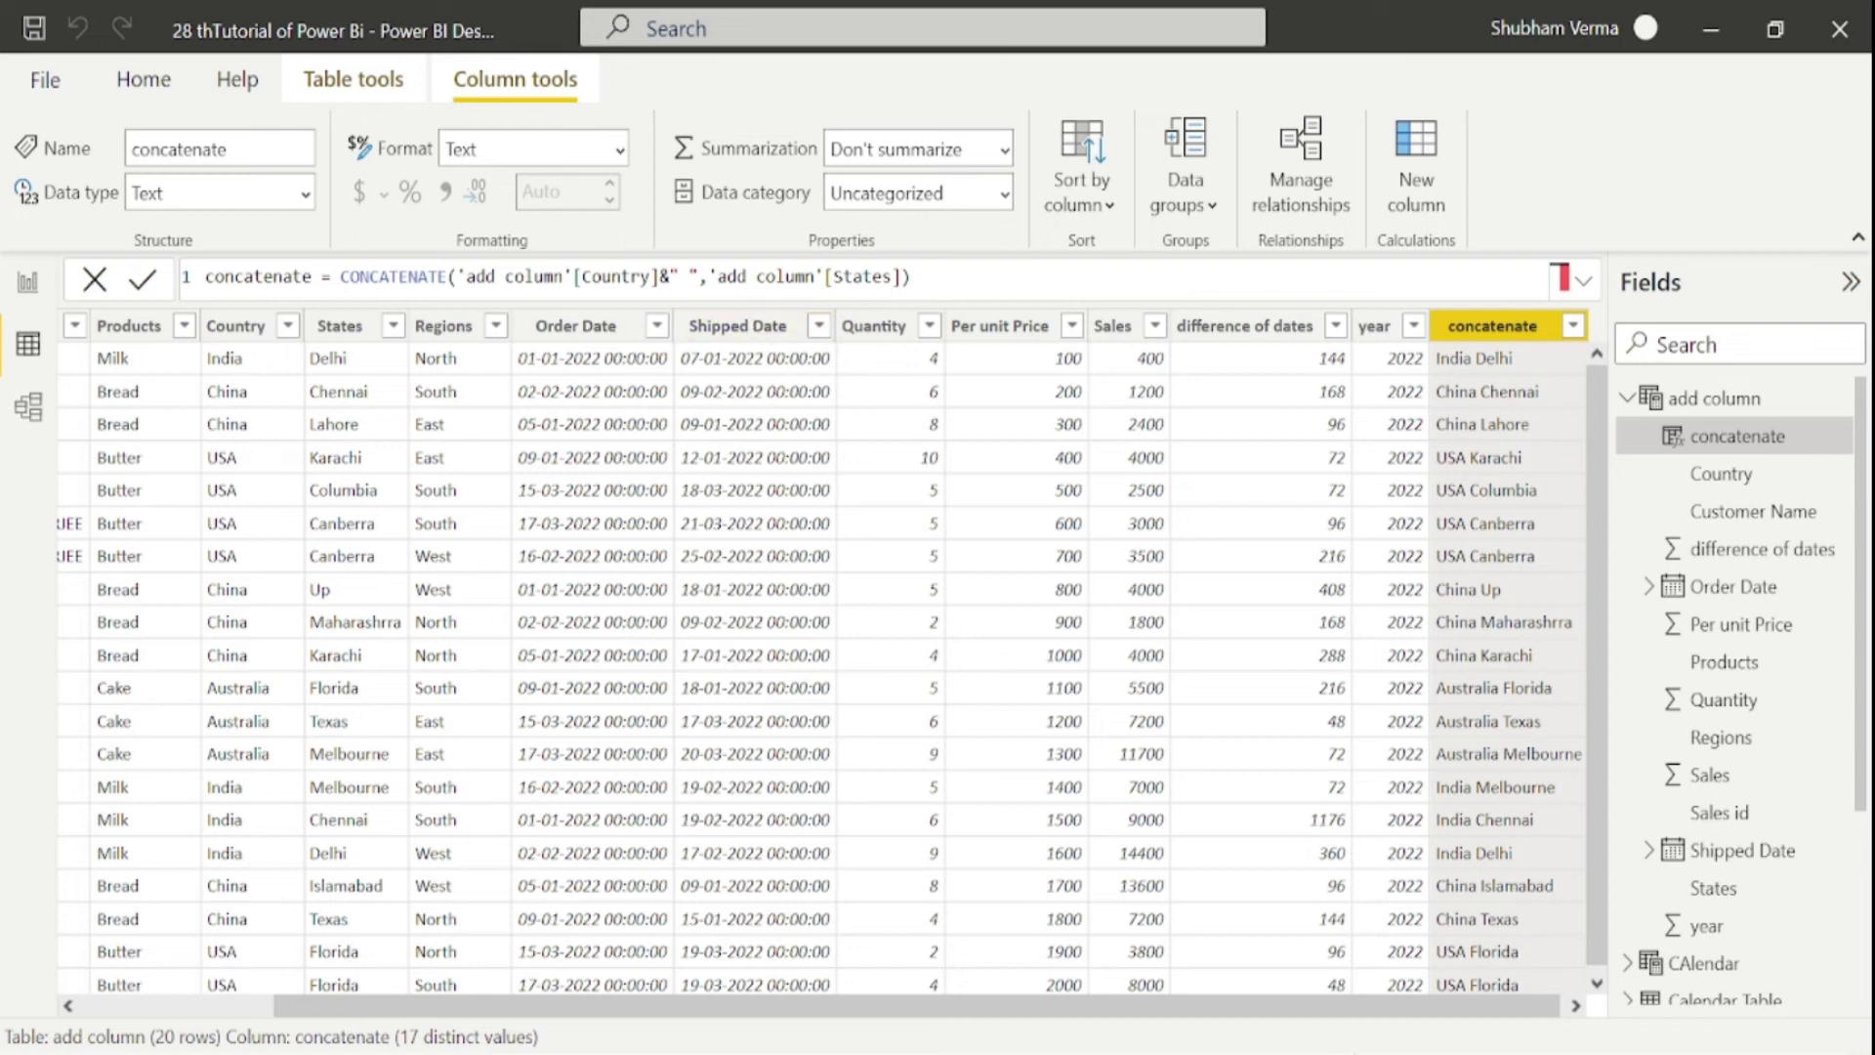
# Replace the space separator in the concatenate formula with a hyphen, "-", and commit it.
pyautogui.press('BackSpace')
pyautogui.write('-')
pyautogui.press('End')
pyautogui.press('Return')
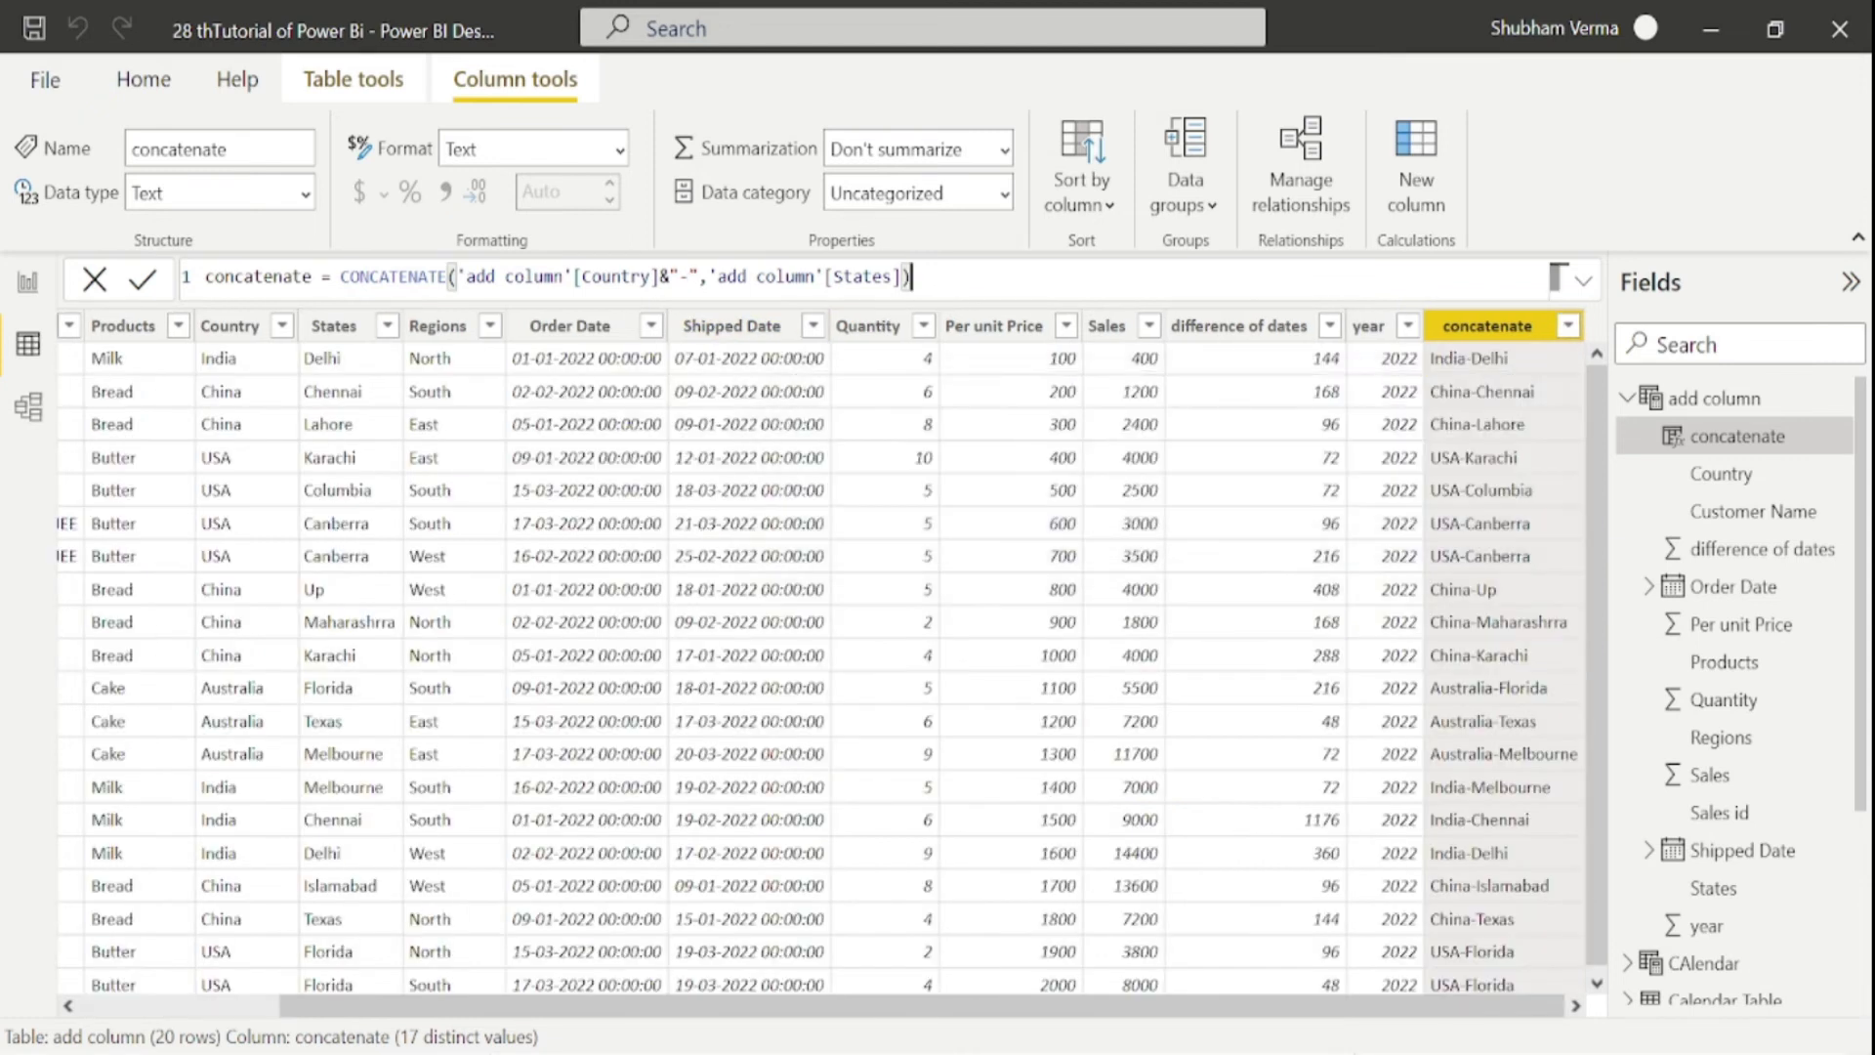
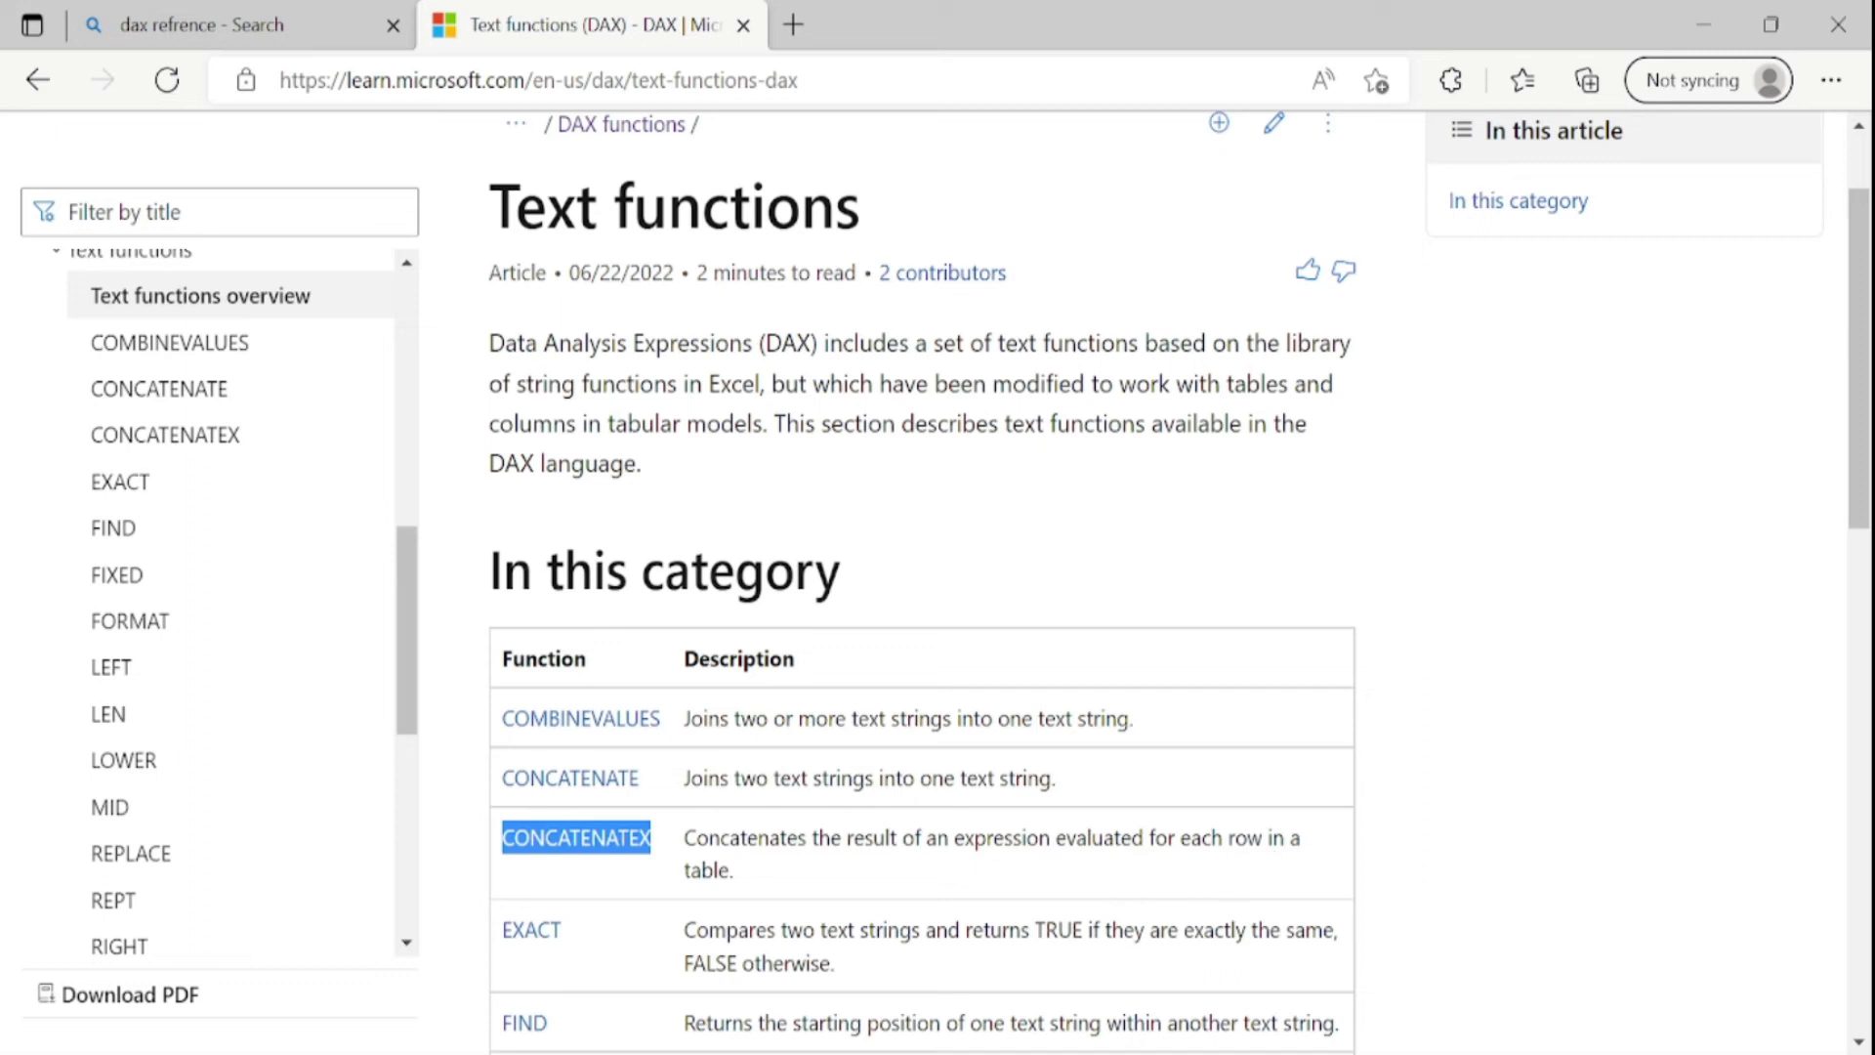
# Return to Power BI from the browser and start a new calculated column named "concatenatex" using the CONCATENATEX function.
pyautogui.hotkey('alt', 'Tab')
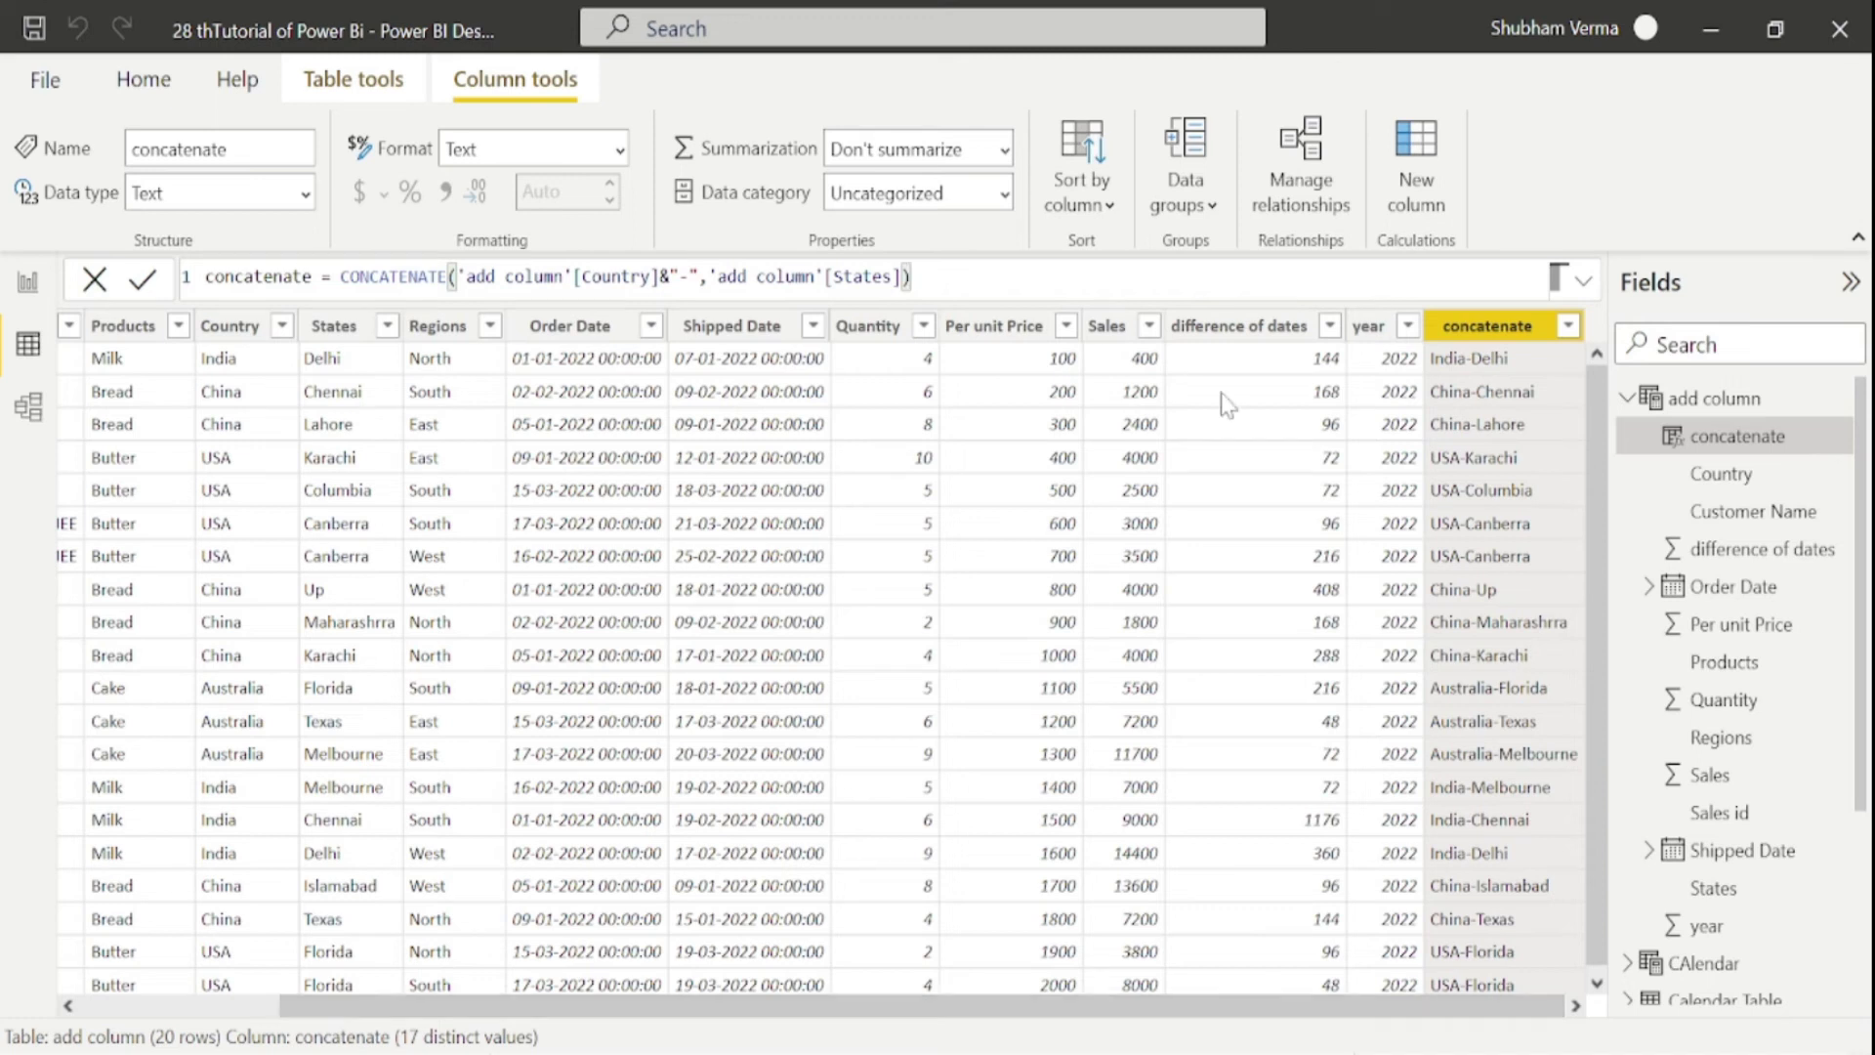
pyautogui.click(1432, 200)
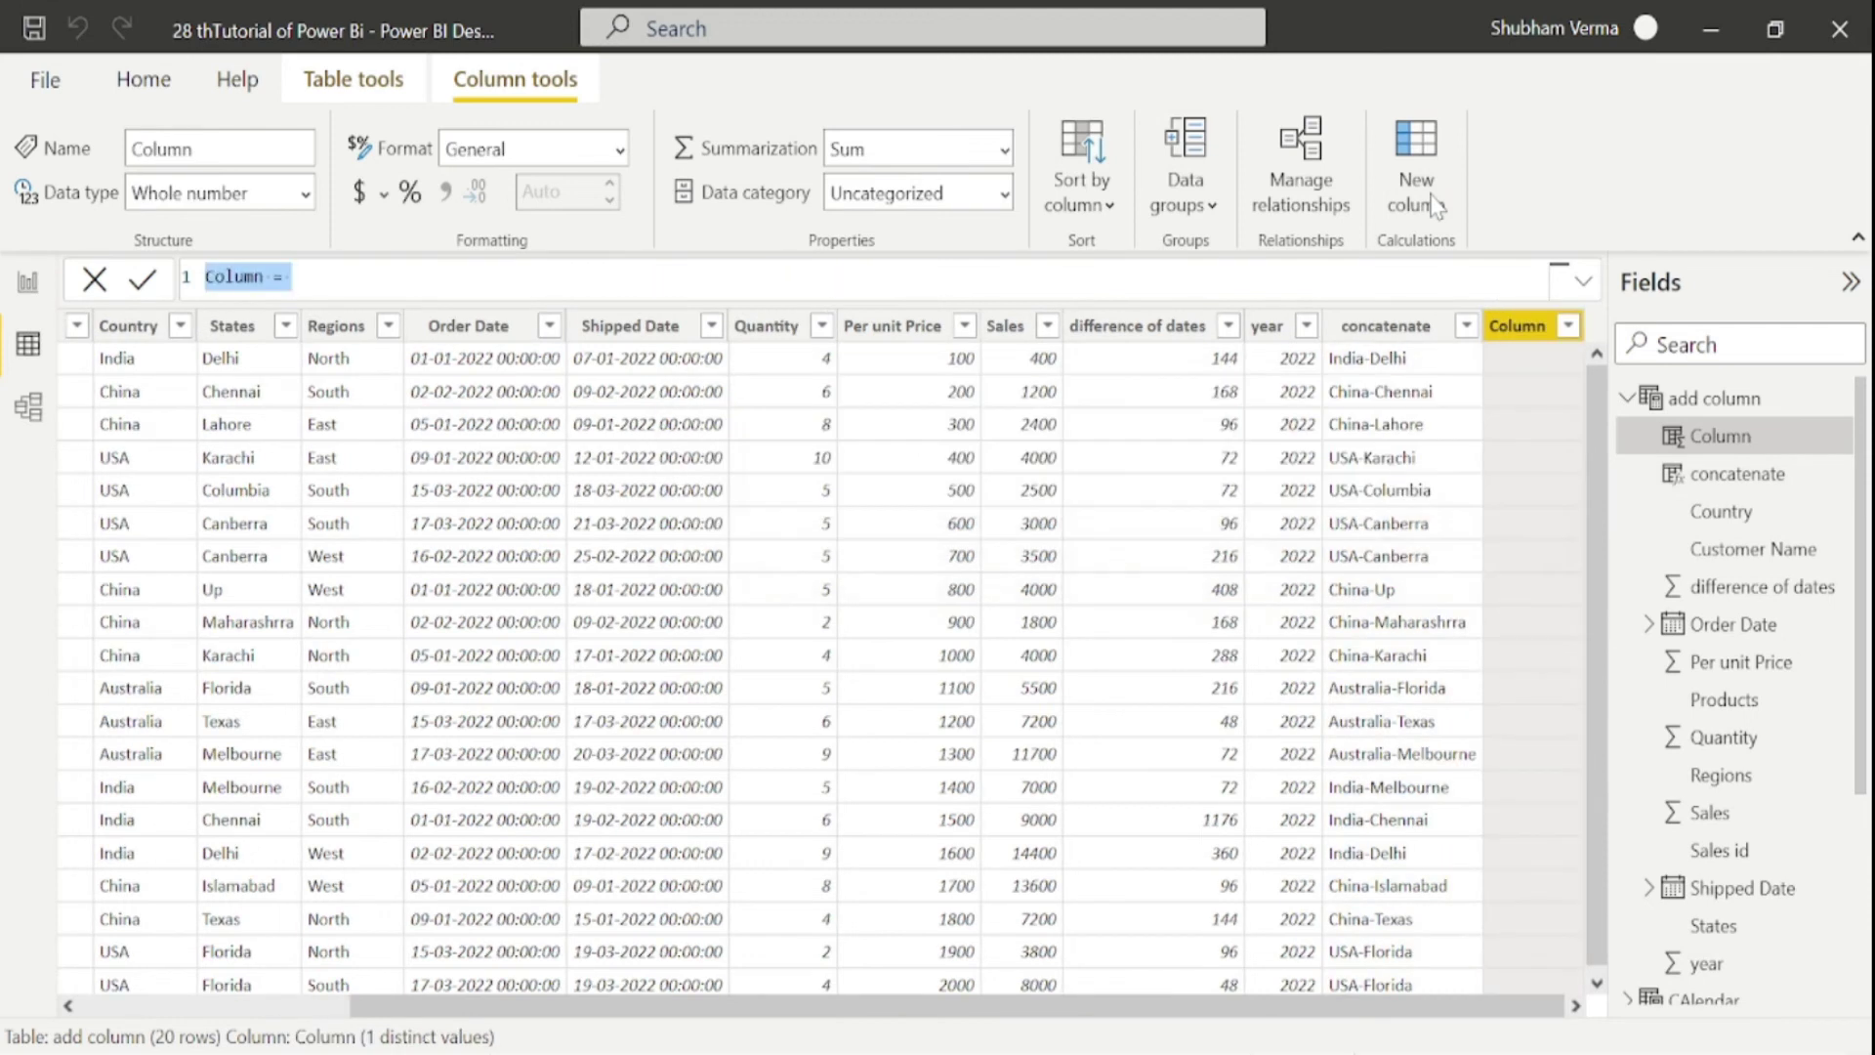
pyautogui.press('BackSpace')
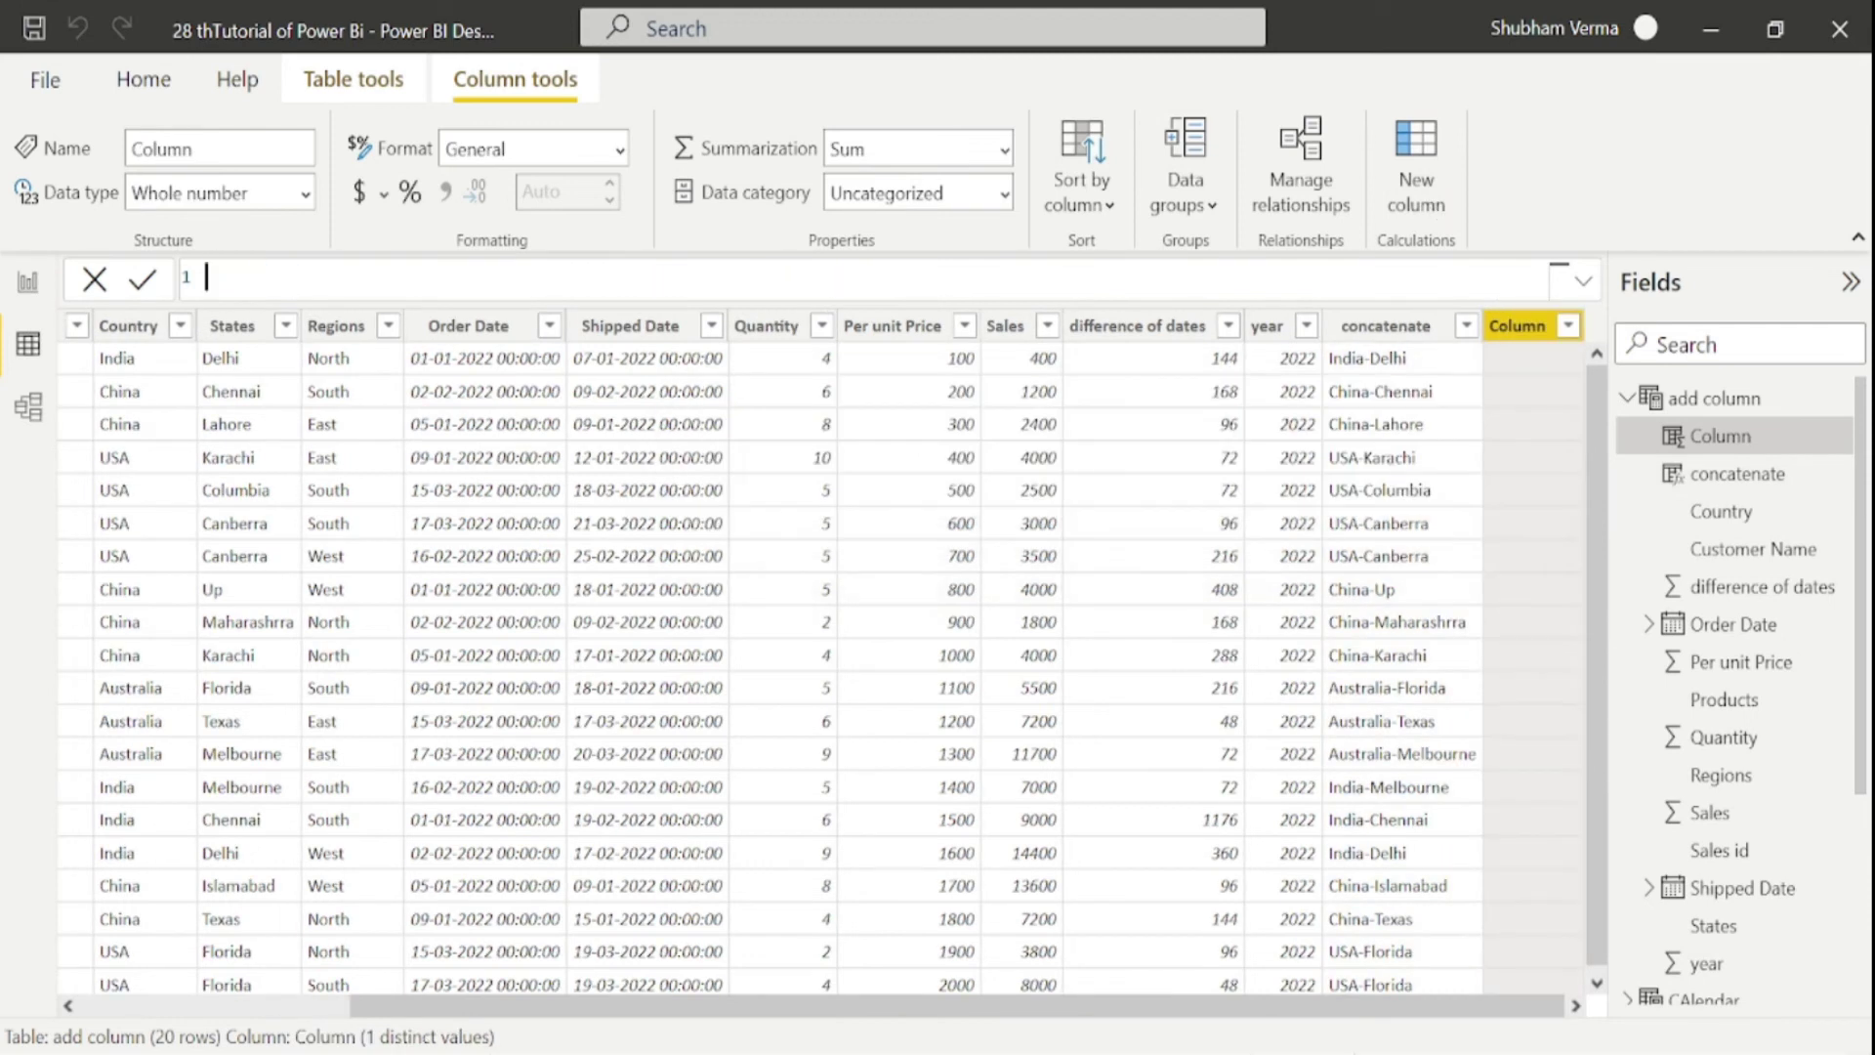
pyautogui.write('concatenatex = conca')
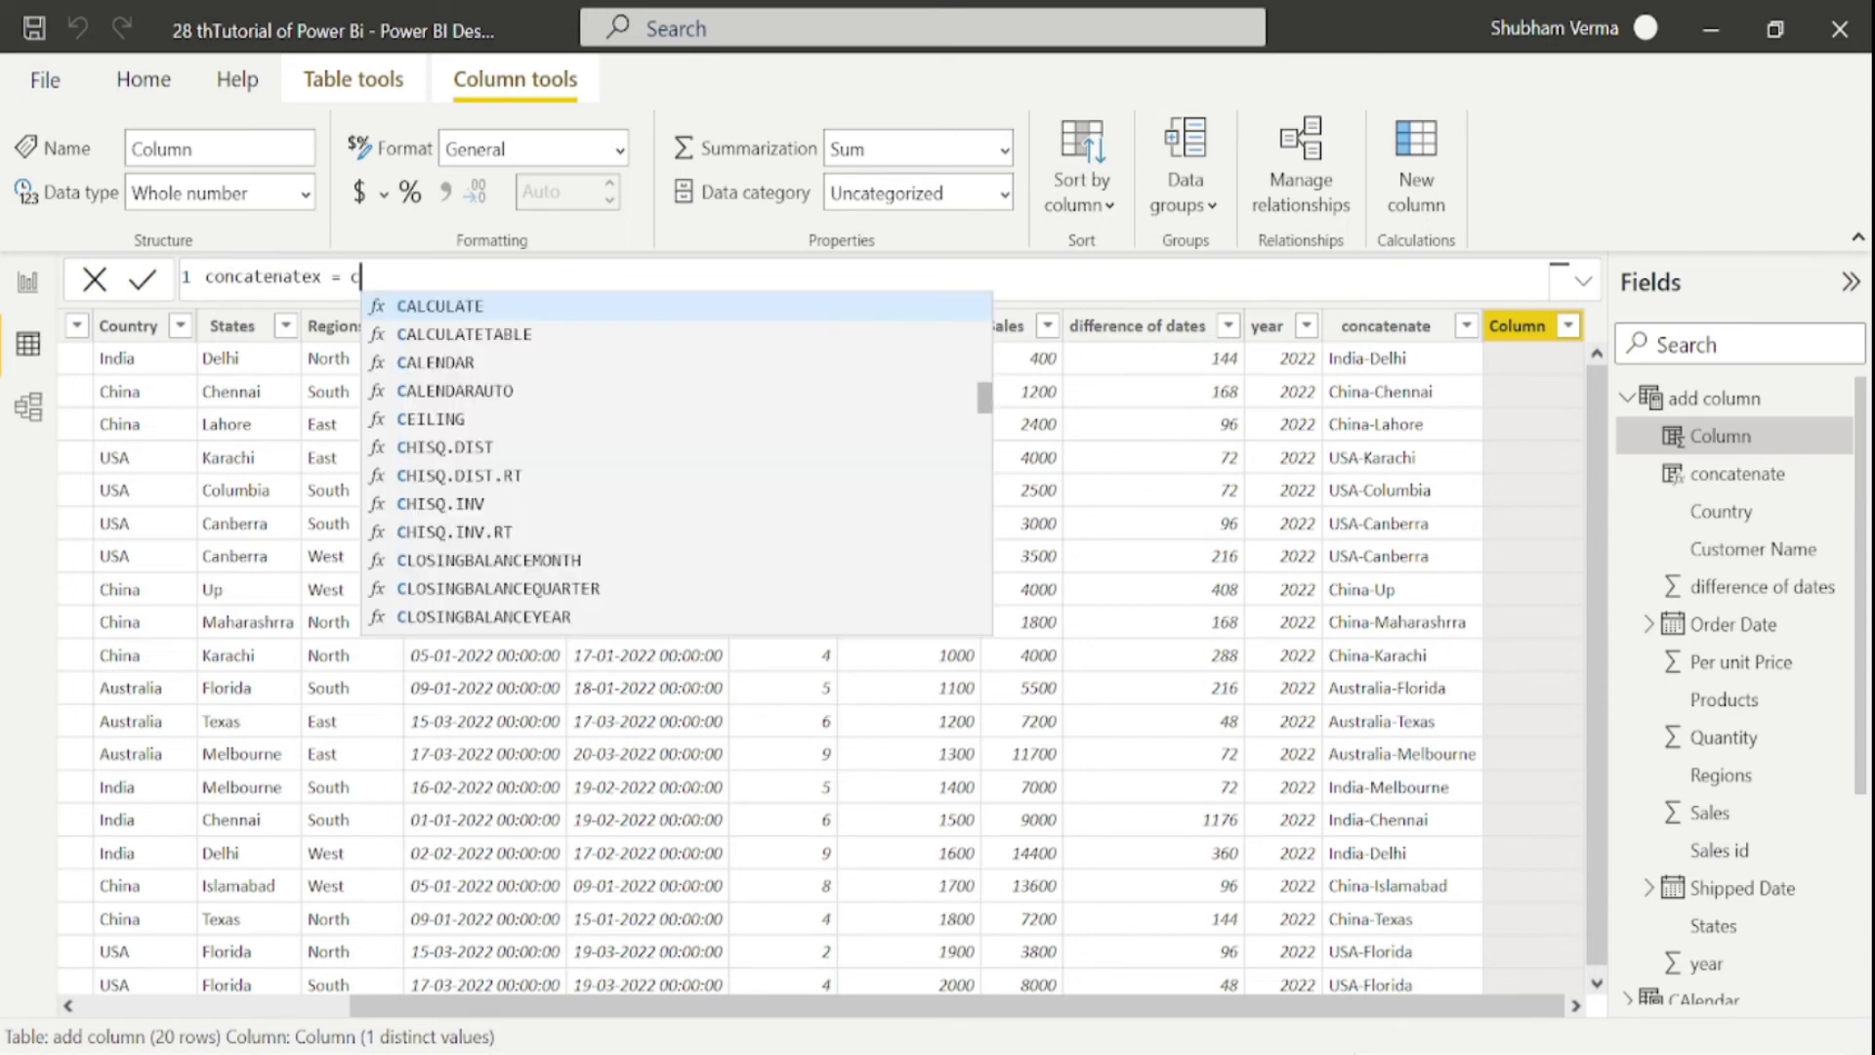
pyautogui.write('te')
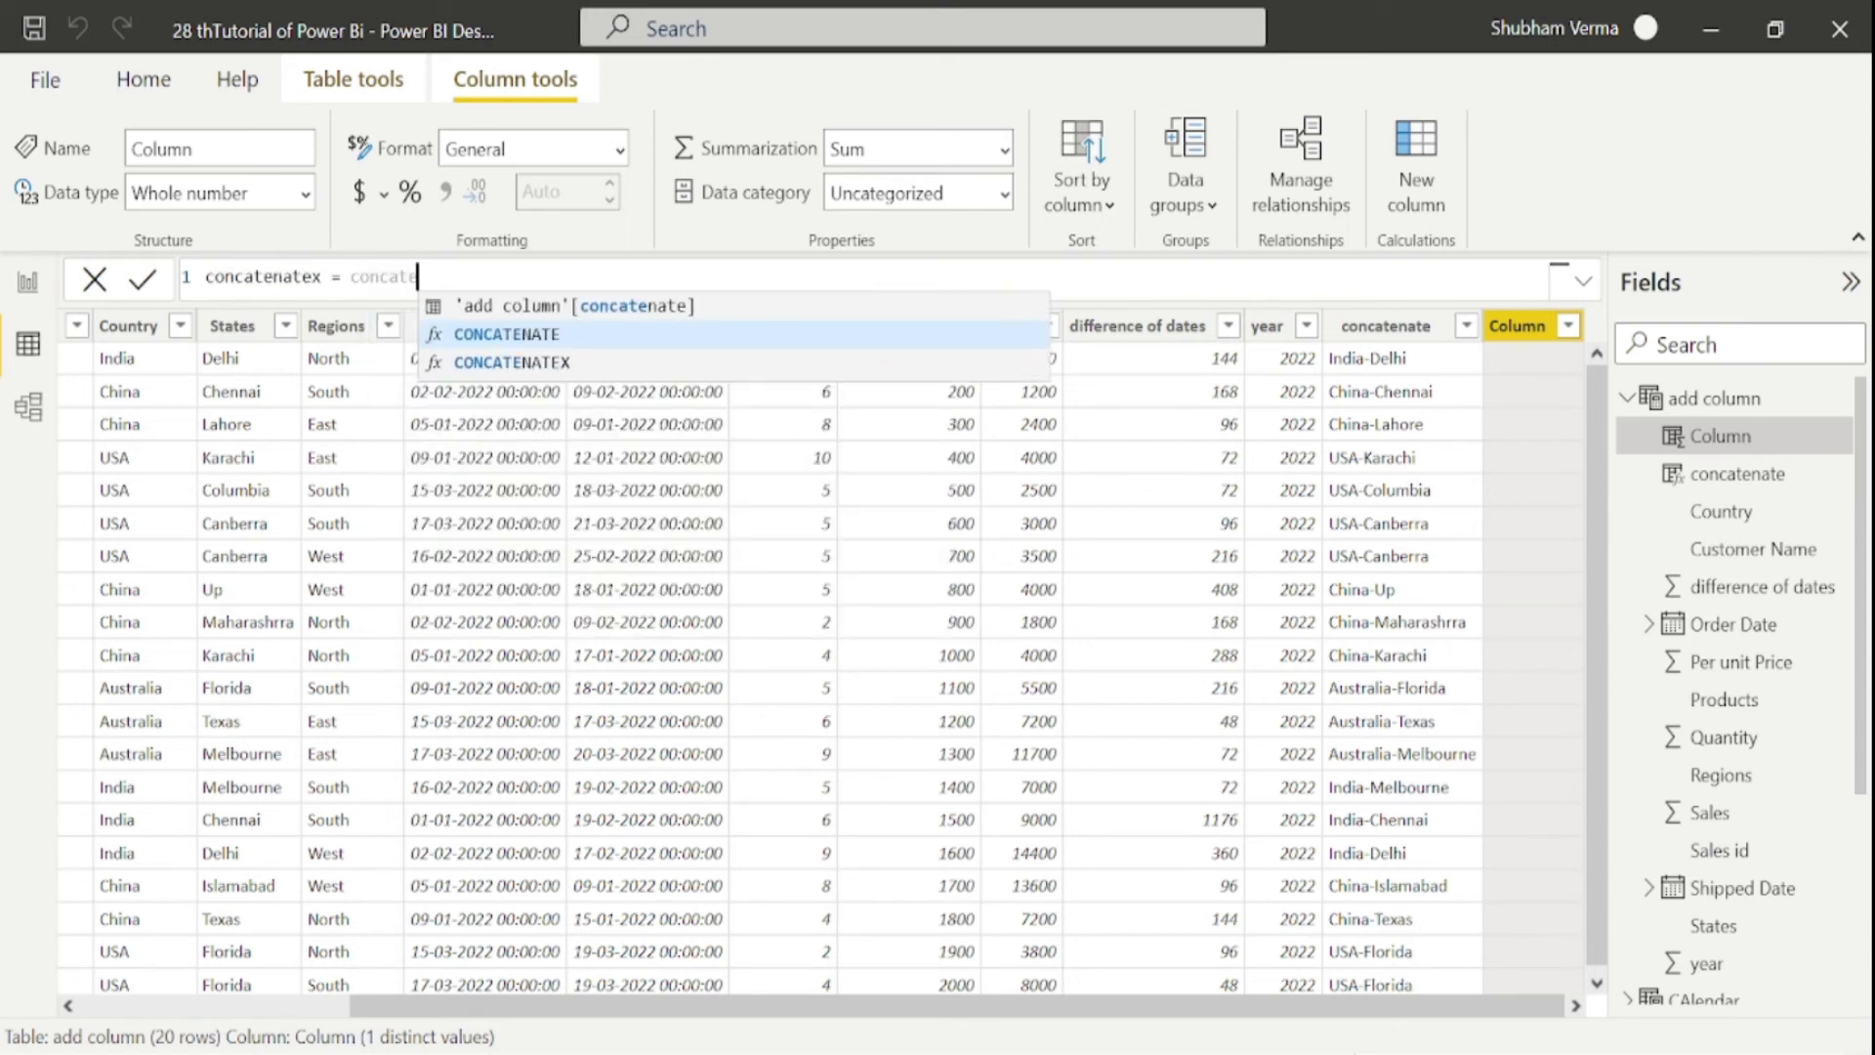
pyautogui.press('Down')
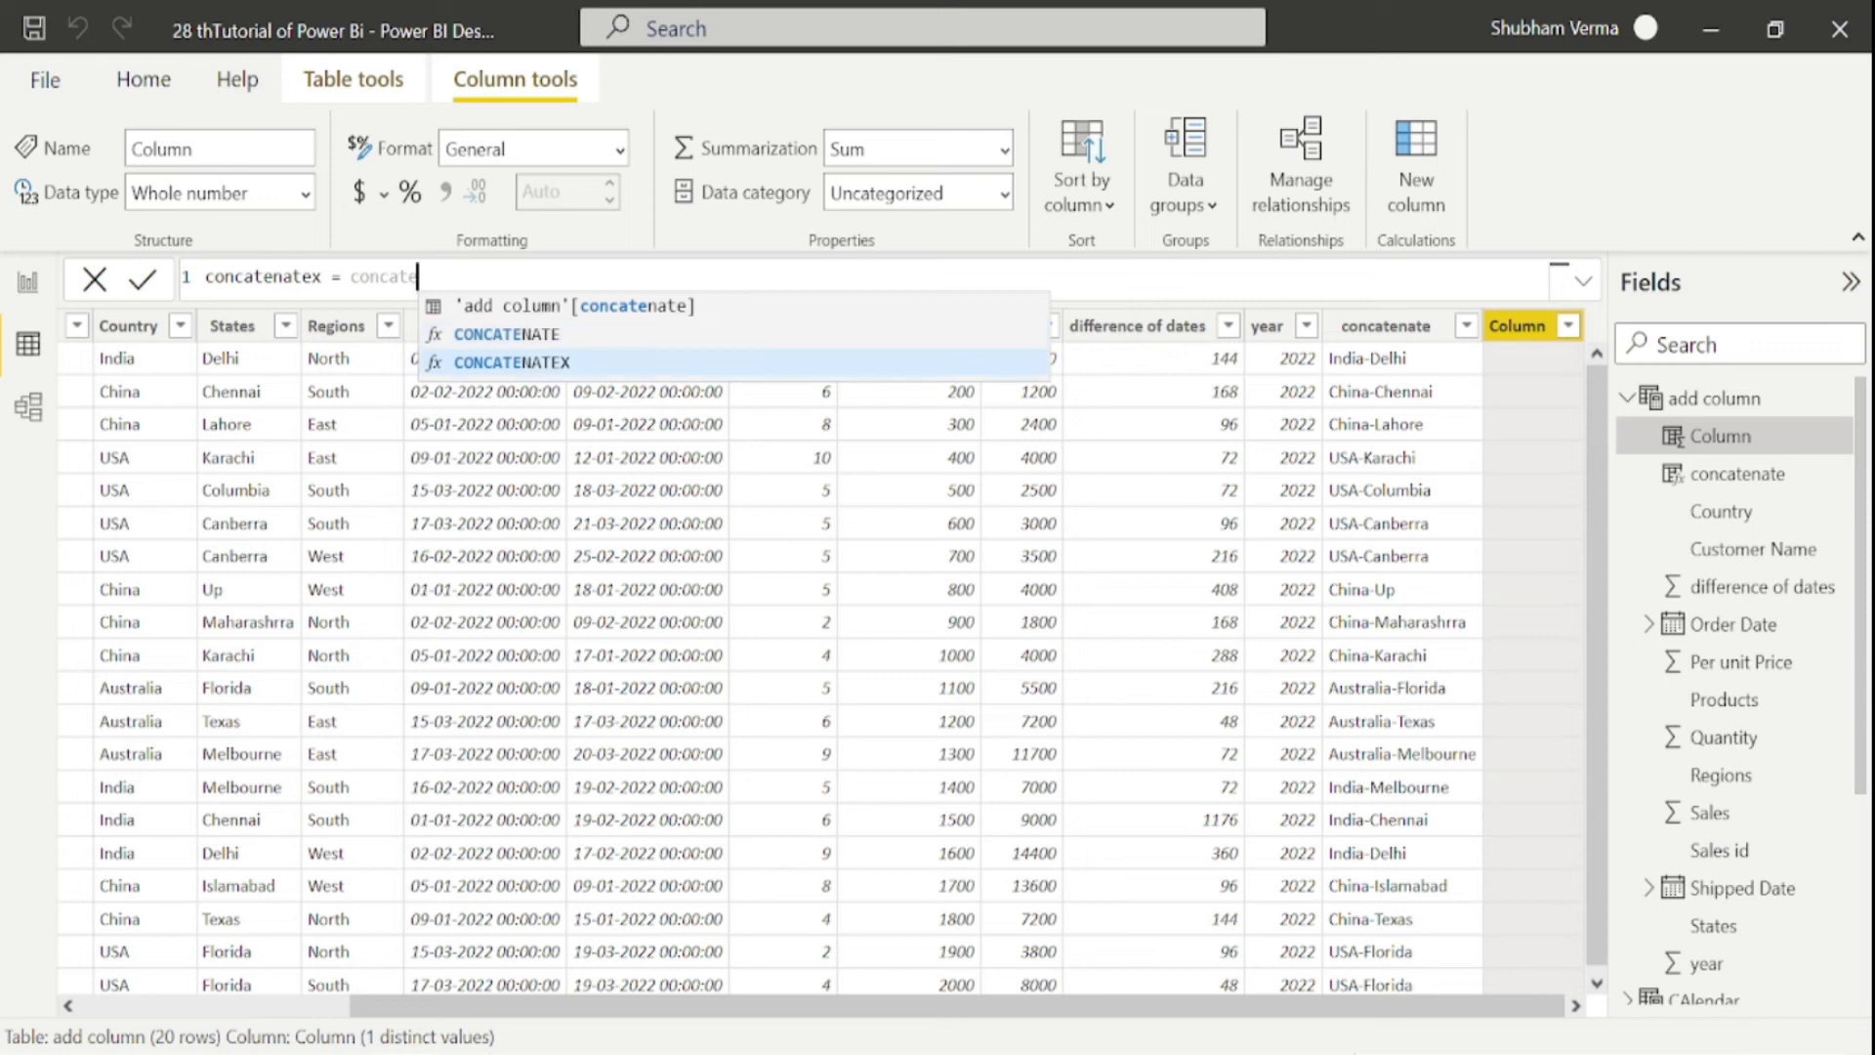
pyautogui.press('Tab')
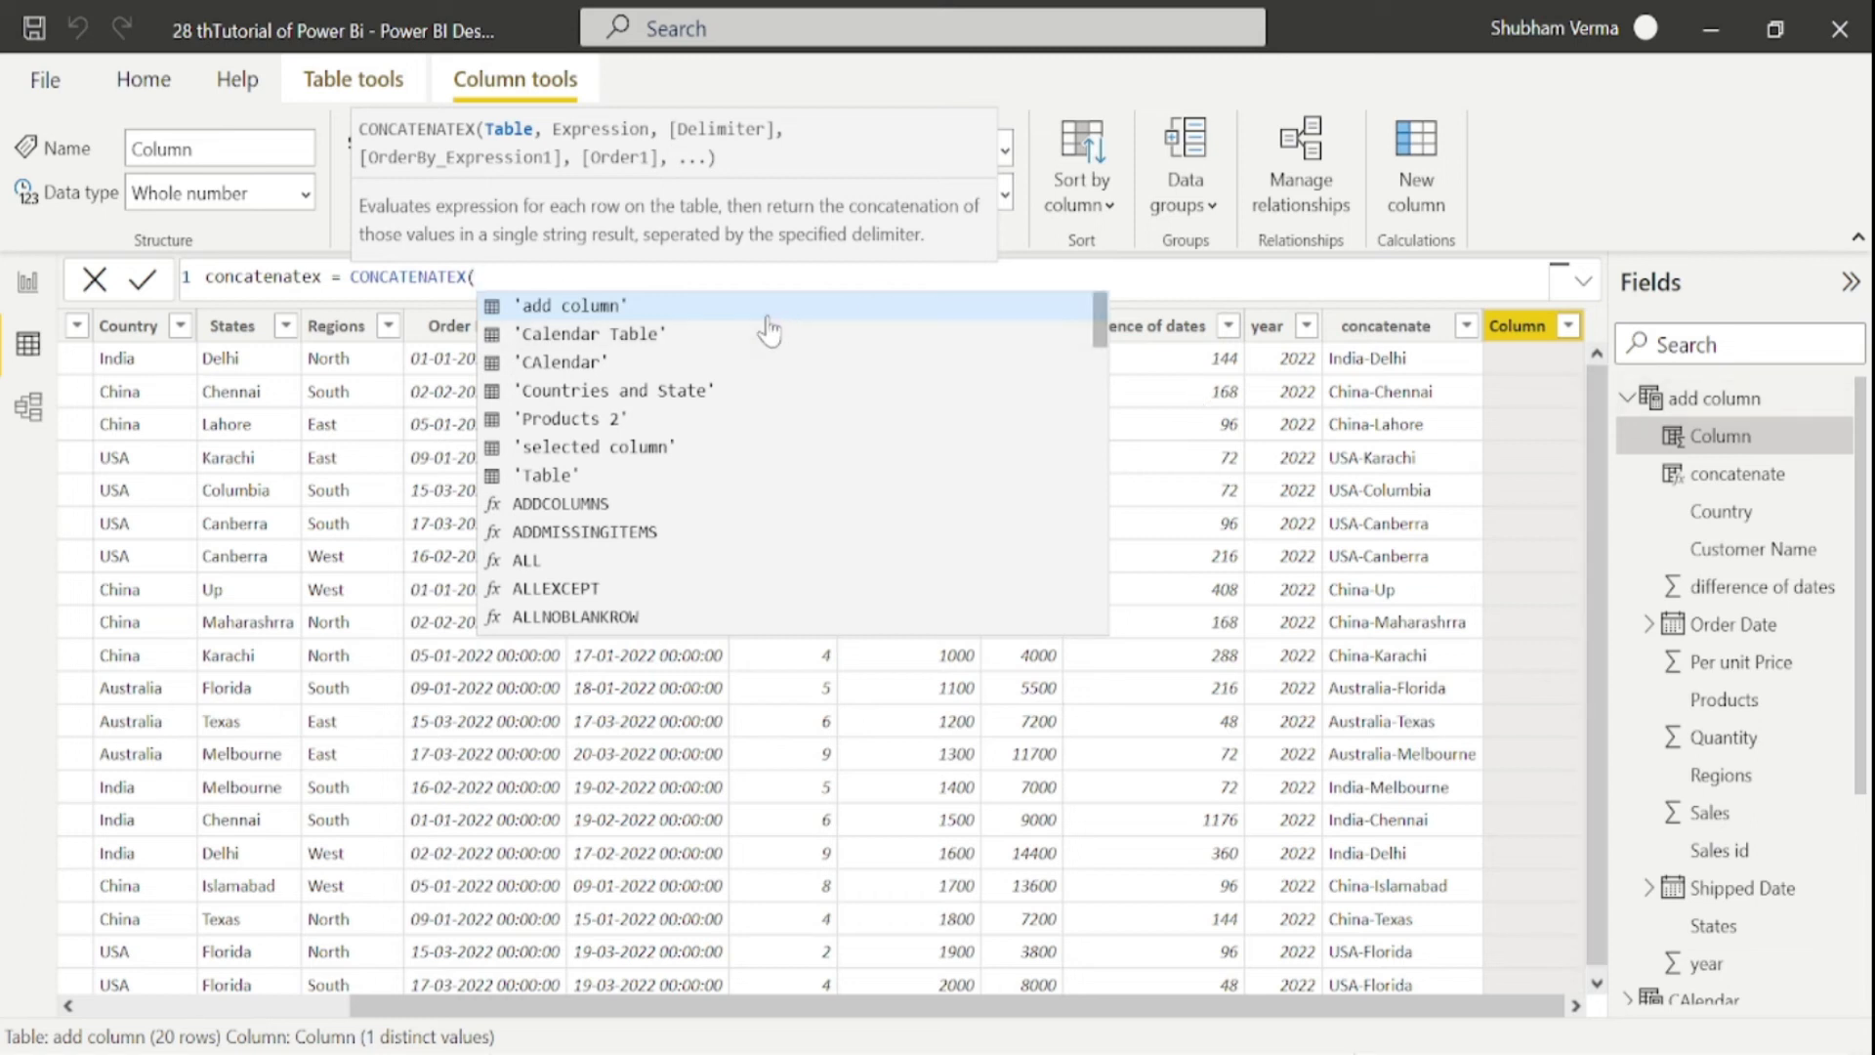
# Give CONCATENATEX the 'add column' table as its first argument and 'add column'[Country] as its expression.
pyautogui.write('add')
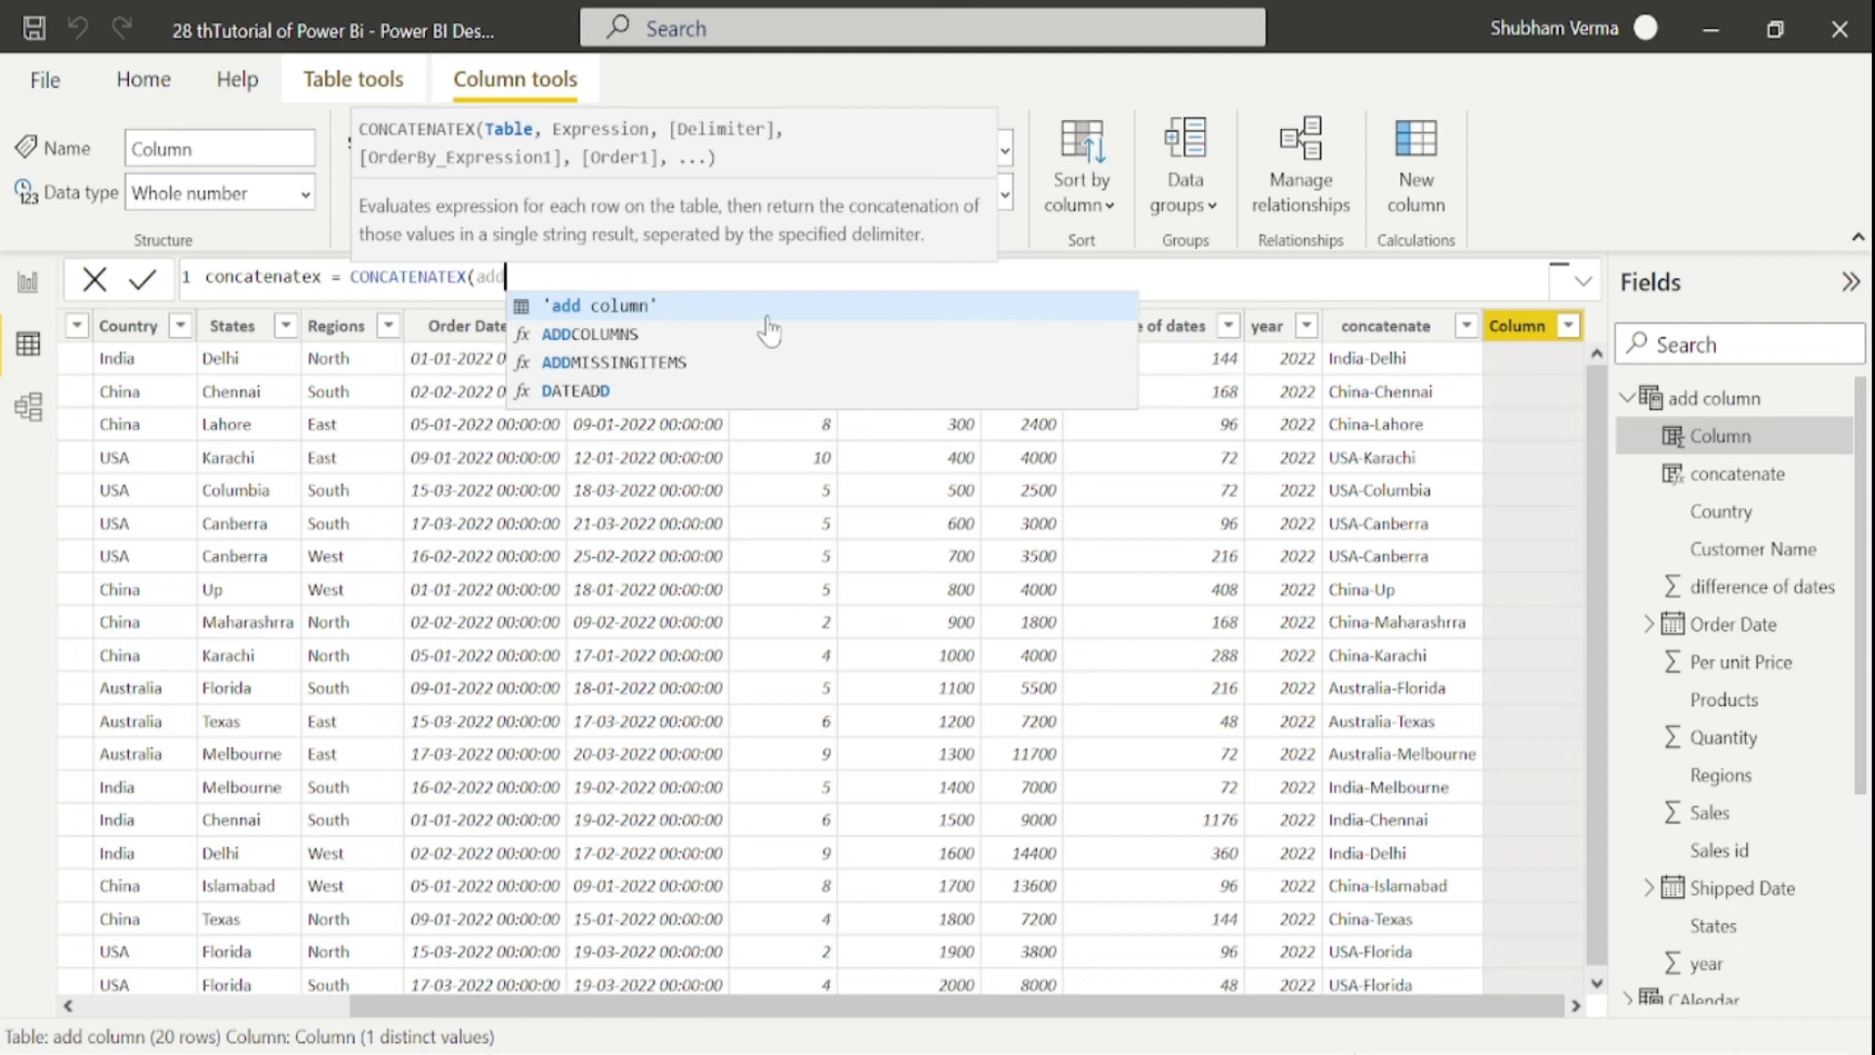
pyautogui.click(767, 311)
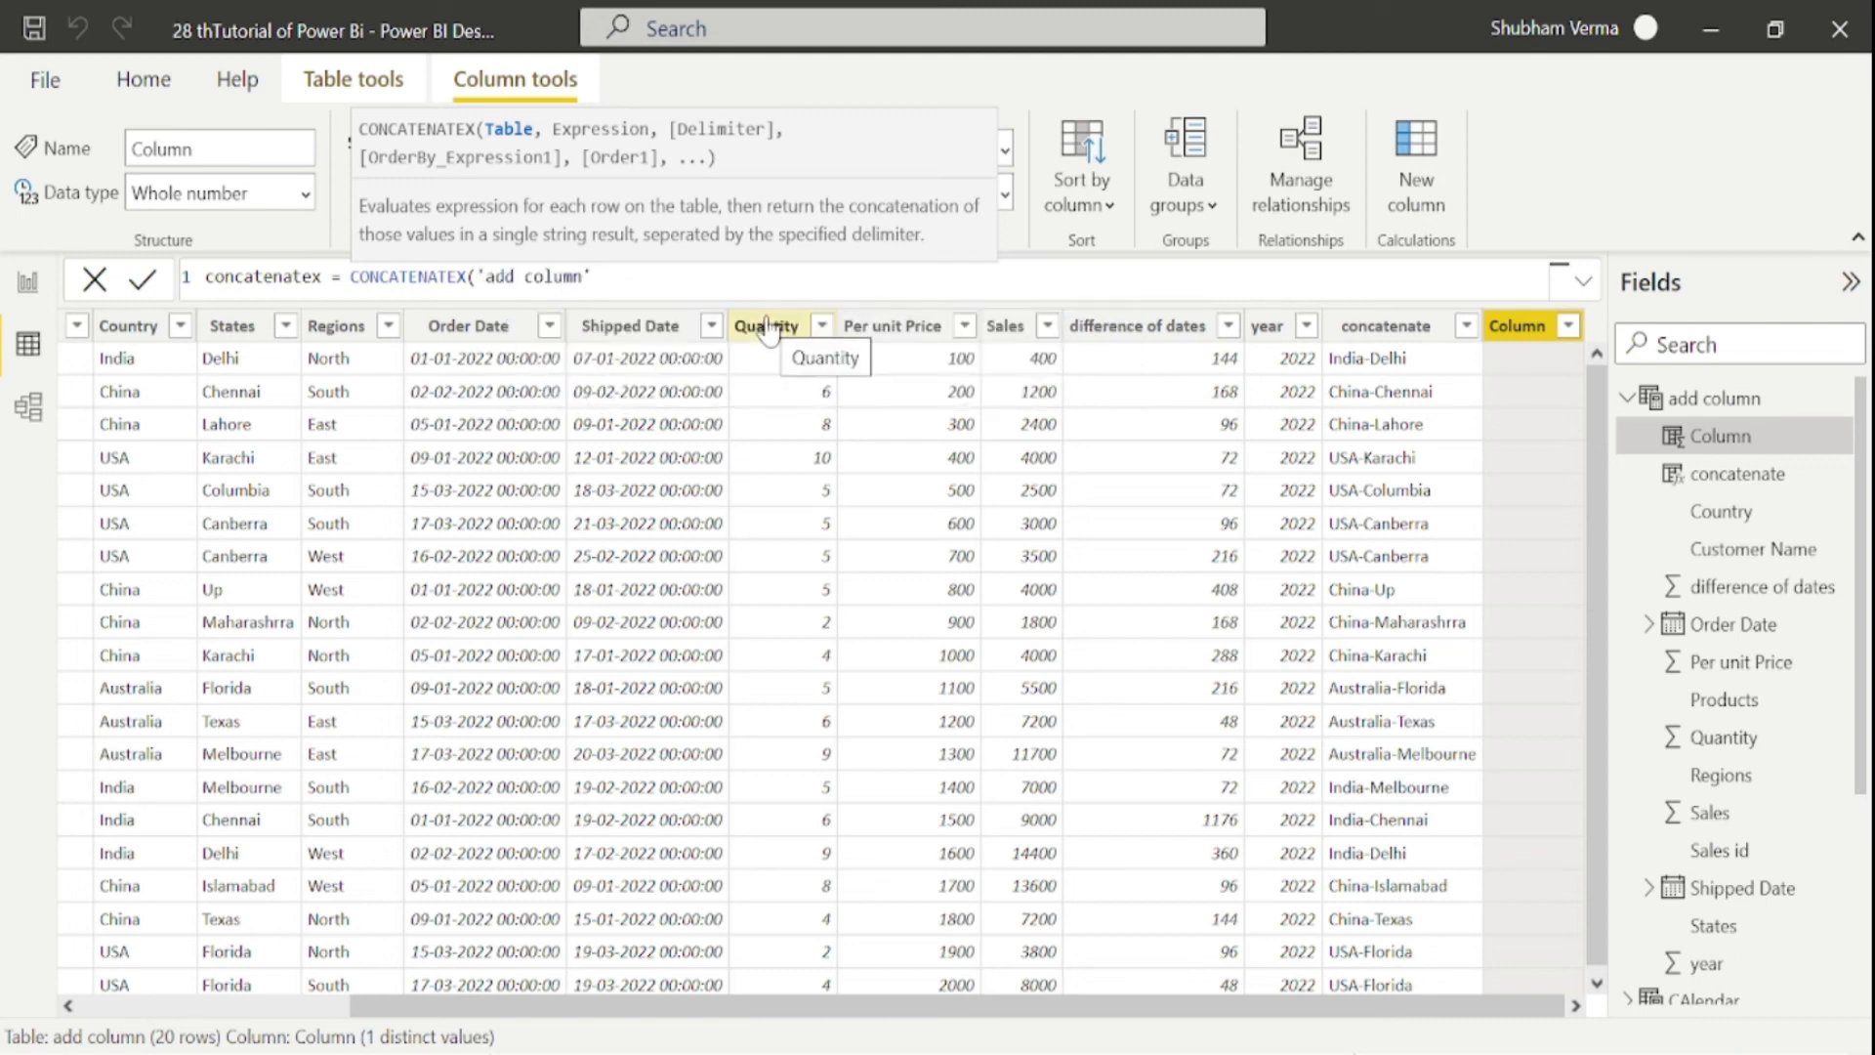
pyautogui.write(',')
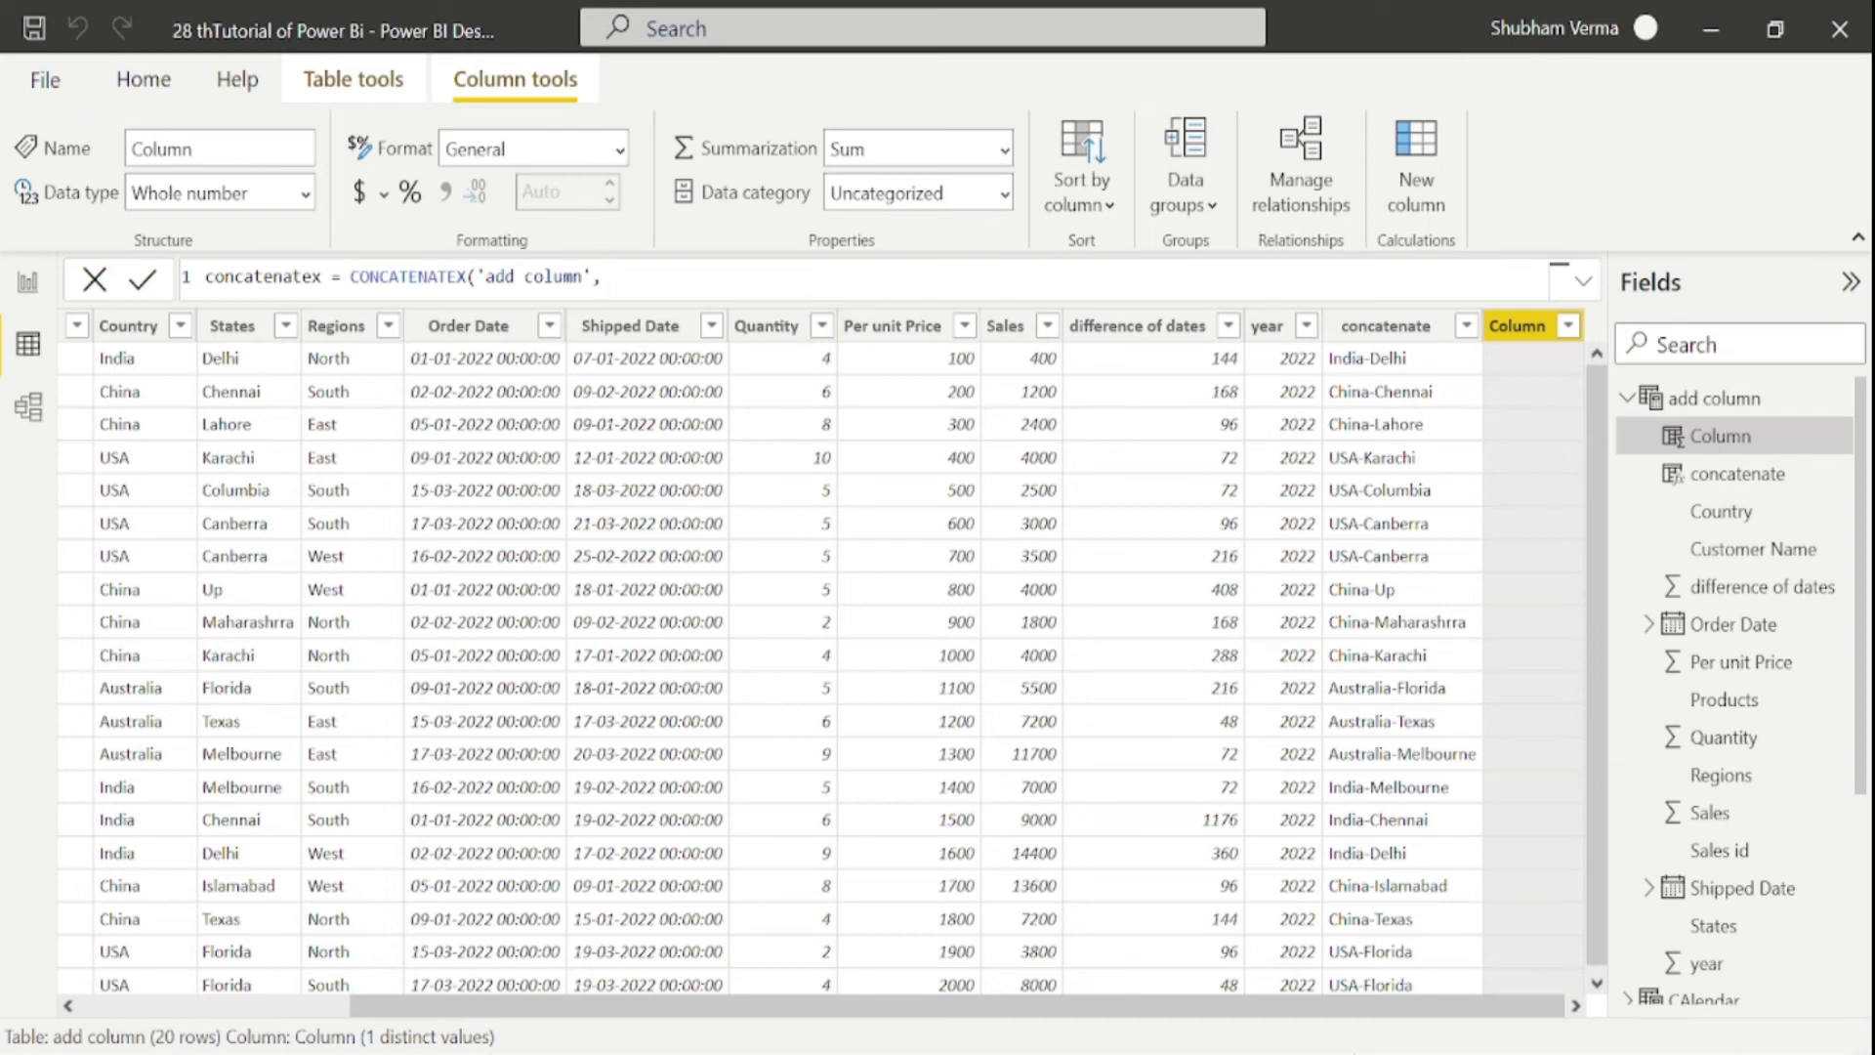
pyautogui.write('cou')
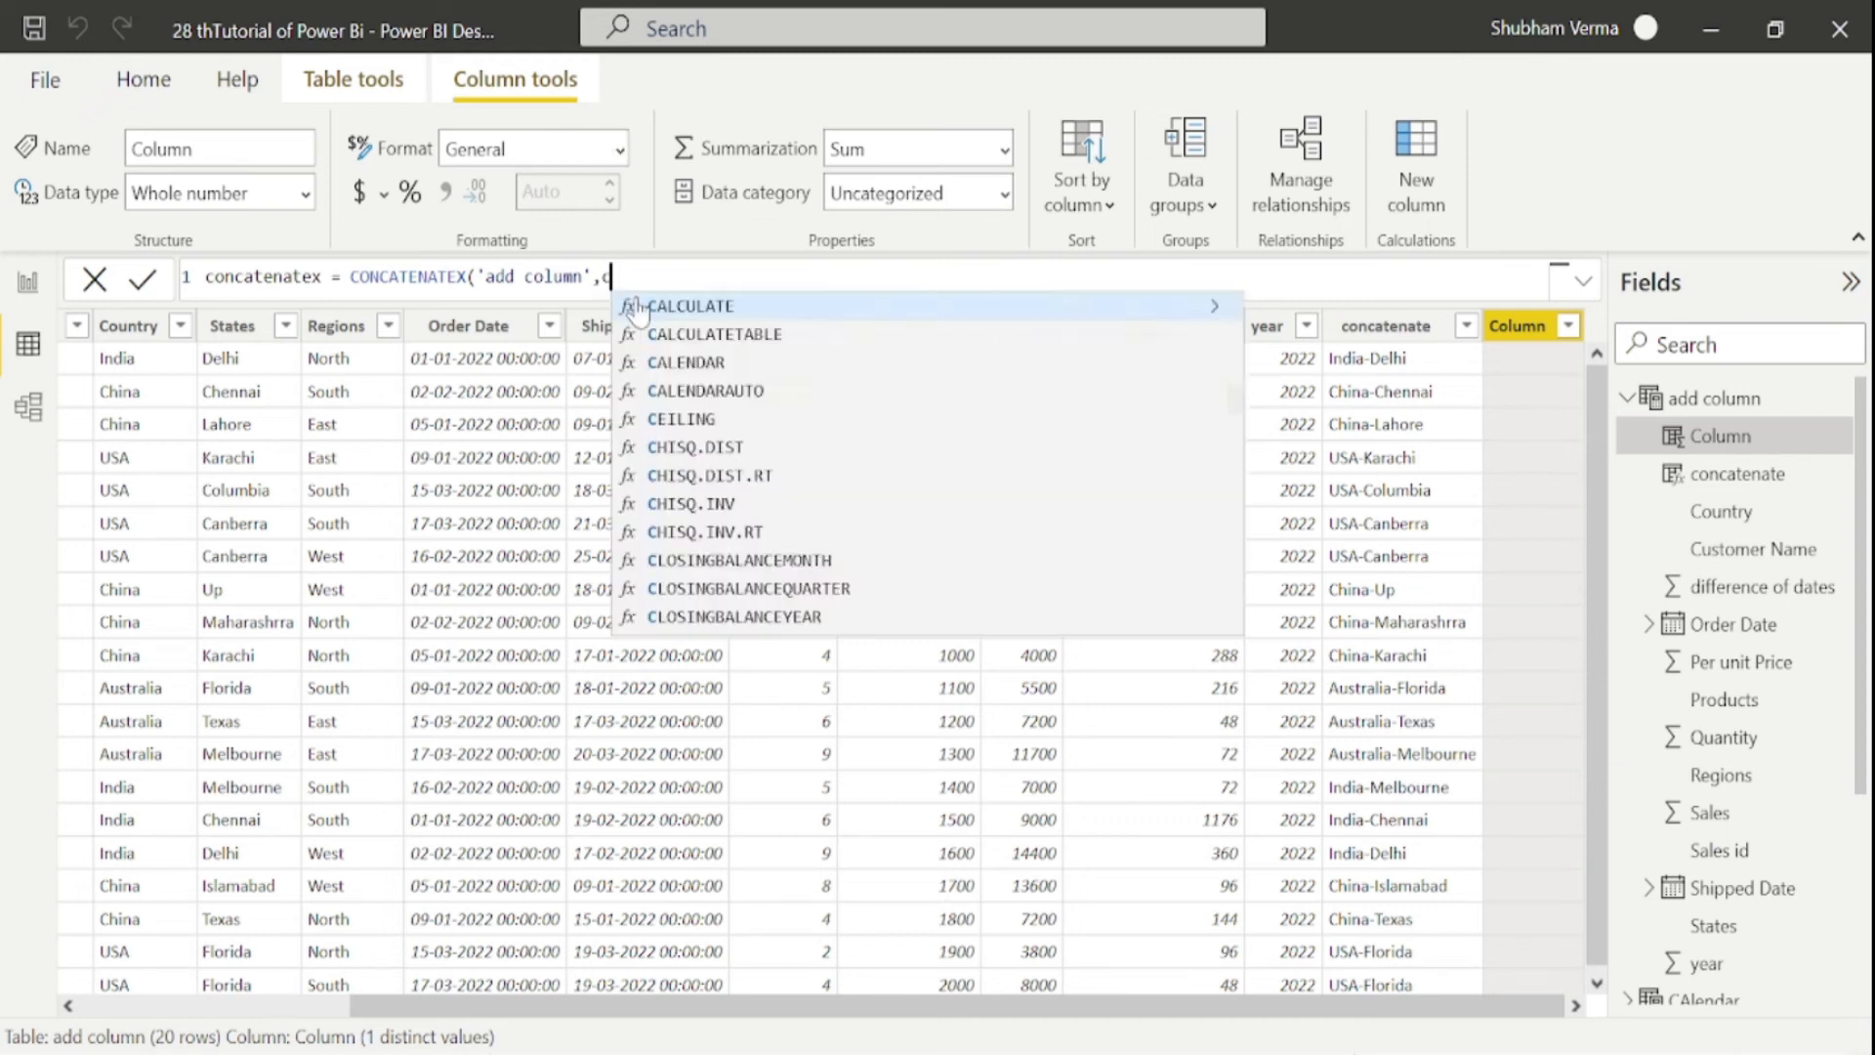
pyautogui.press('Up')
pyautogui.press('Up')
pyautogui.press('Up')
pyautogui.press('Up')
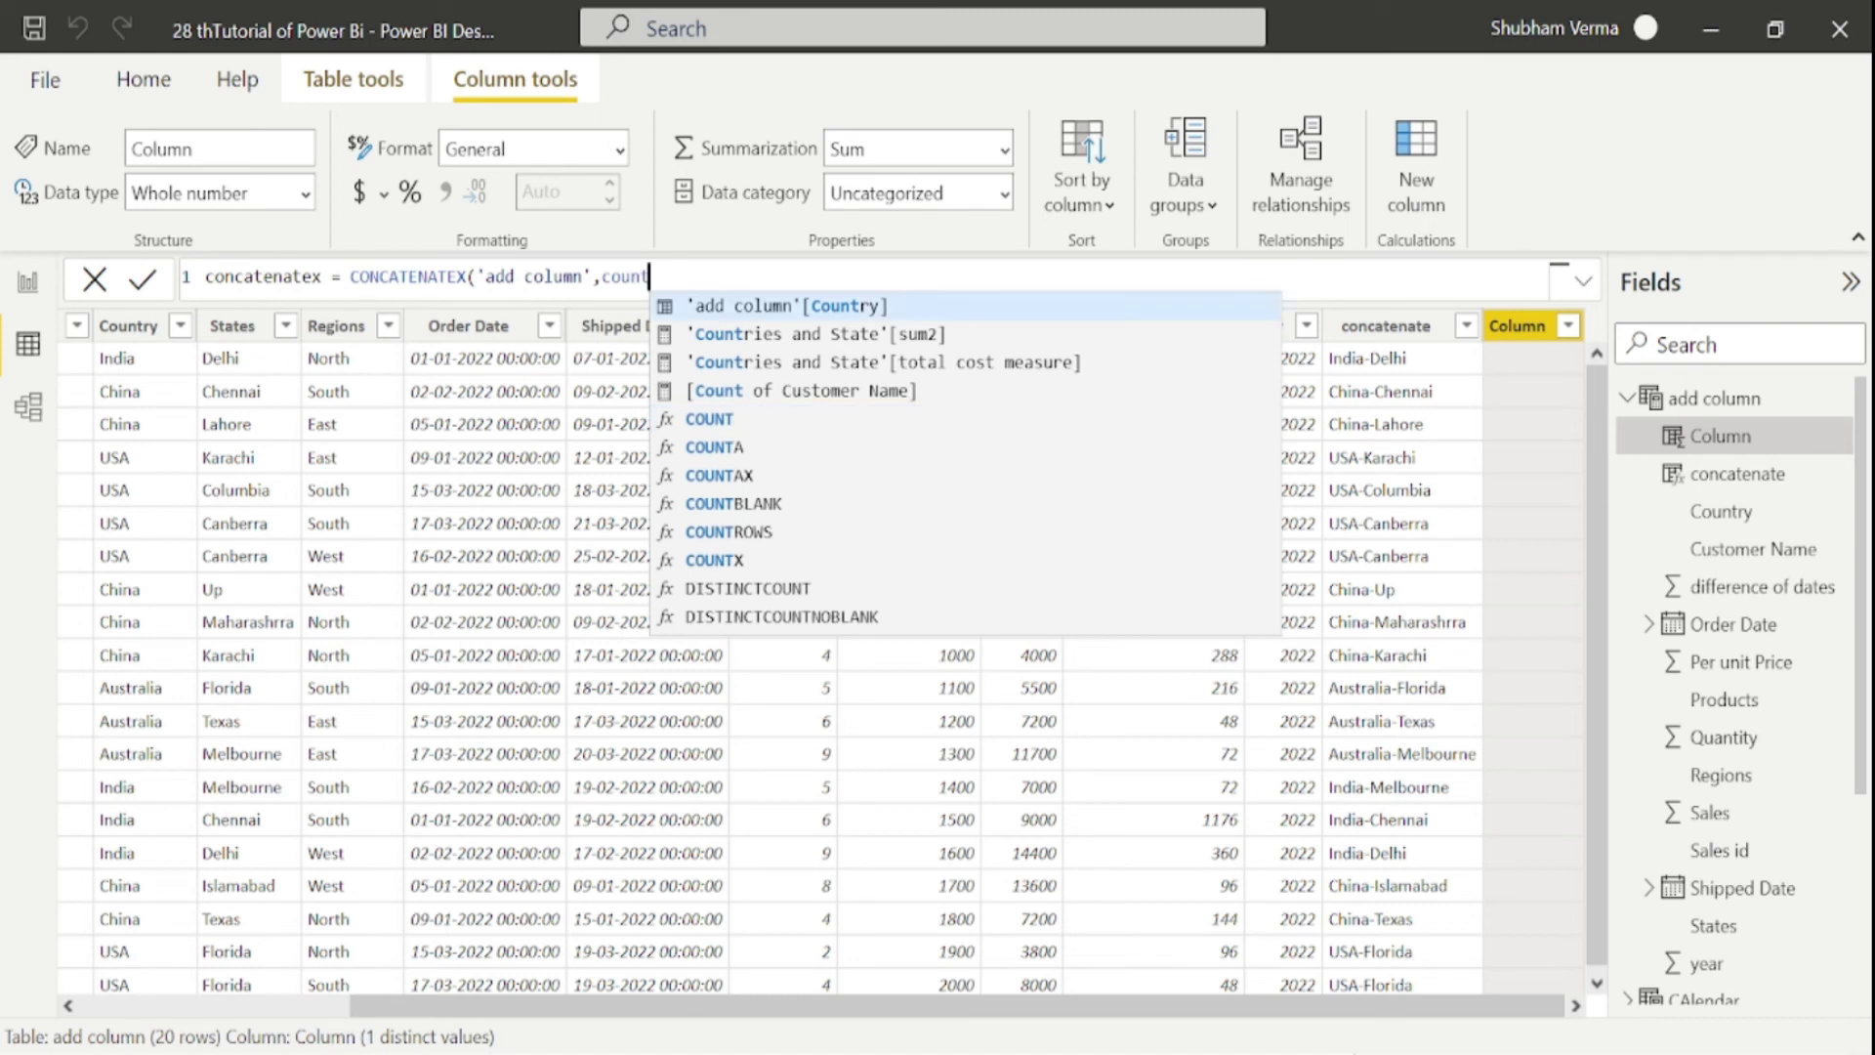
pyautogui.press('Tab')
pyautogui.write(',')
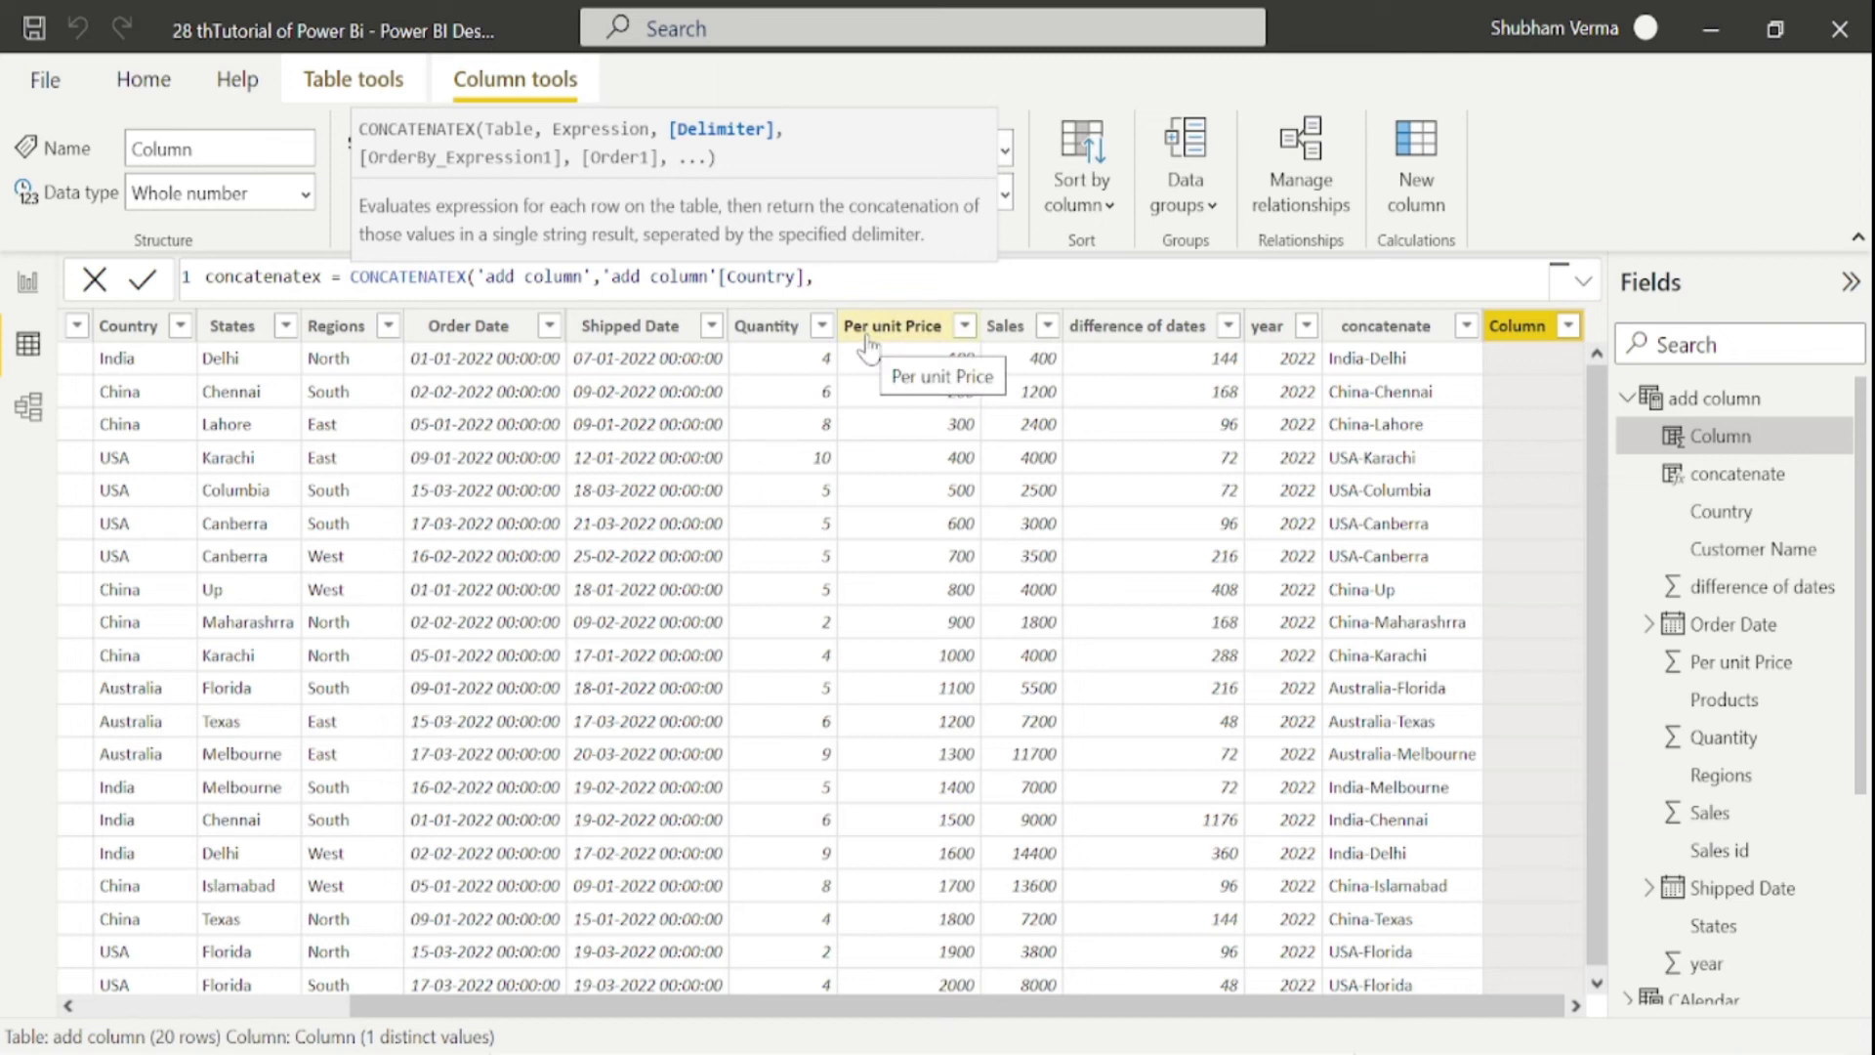
# Set a comma, ",", as the CONCATENATEX delimiter, commit the formula and view the table's Country column.
pyautogui.write('"')
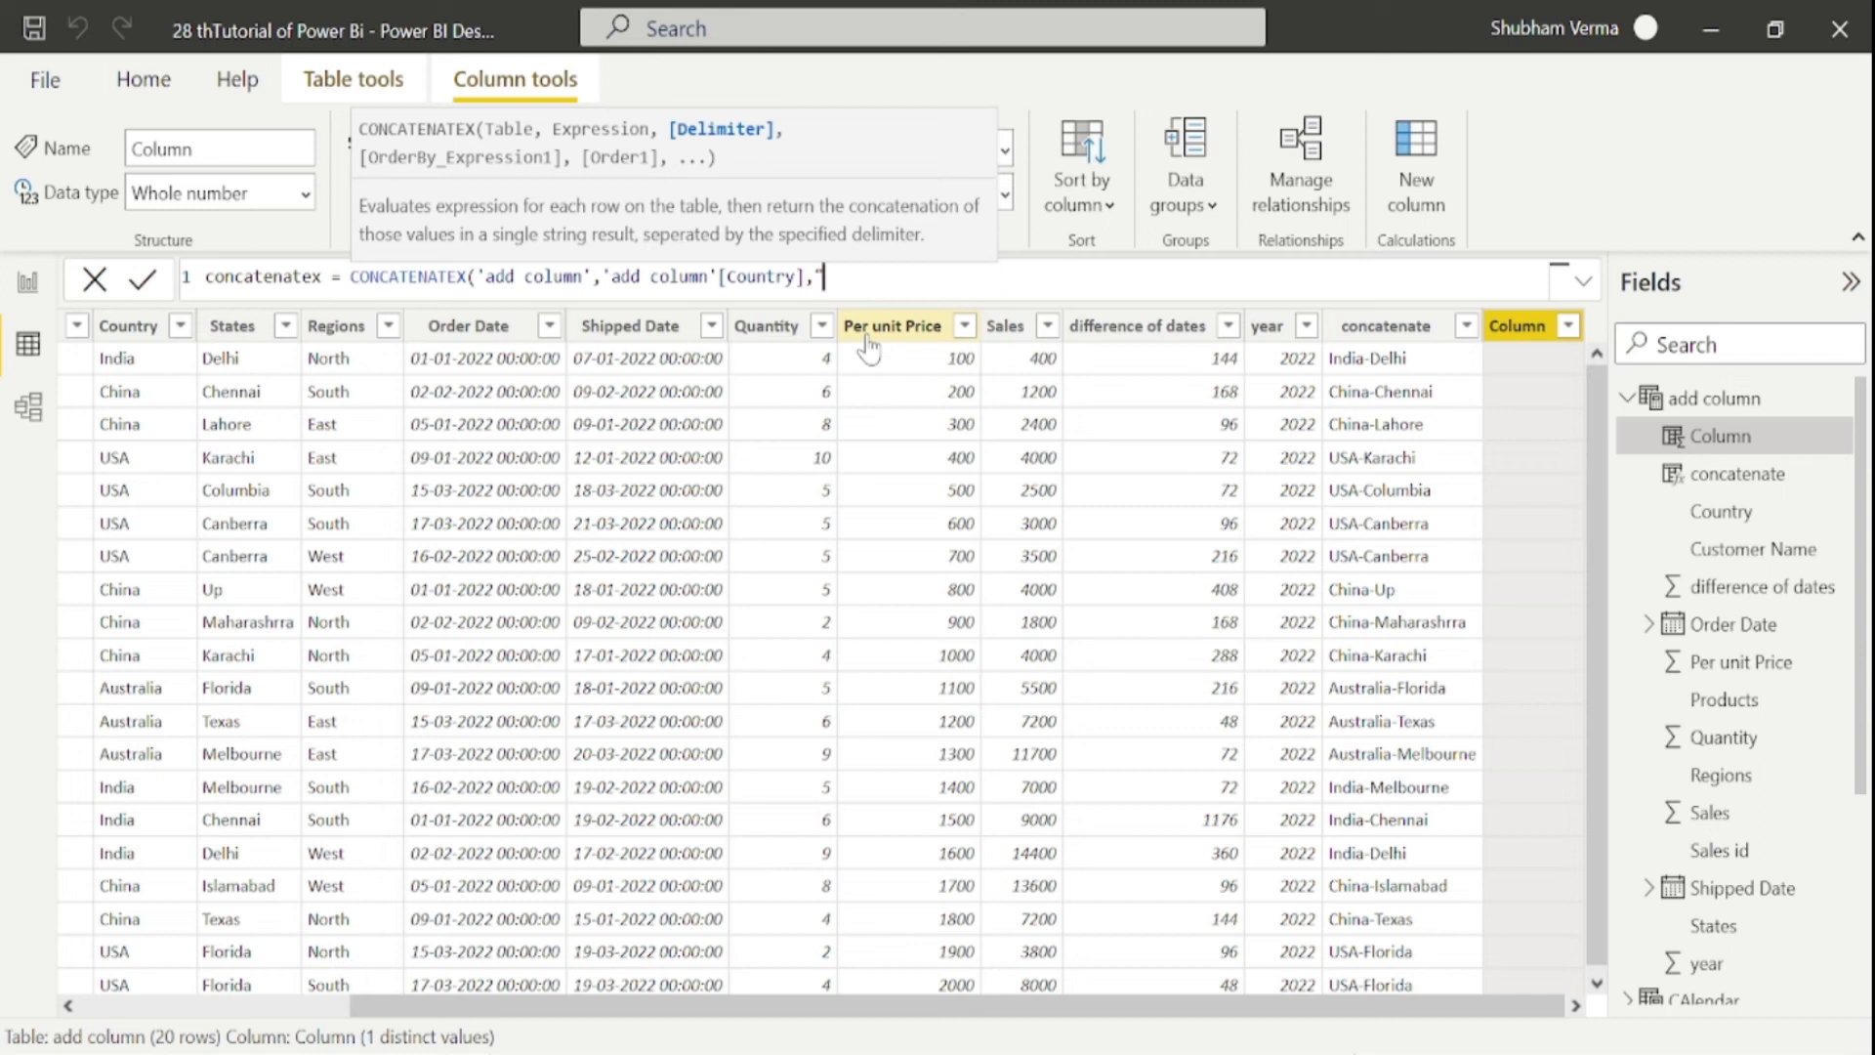
pyautogui.write(',")')
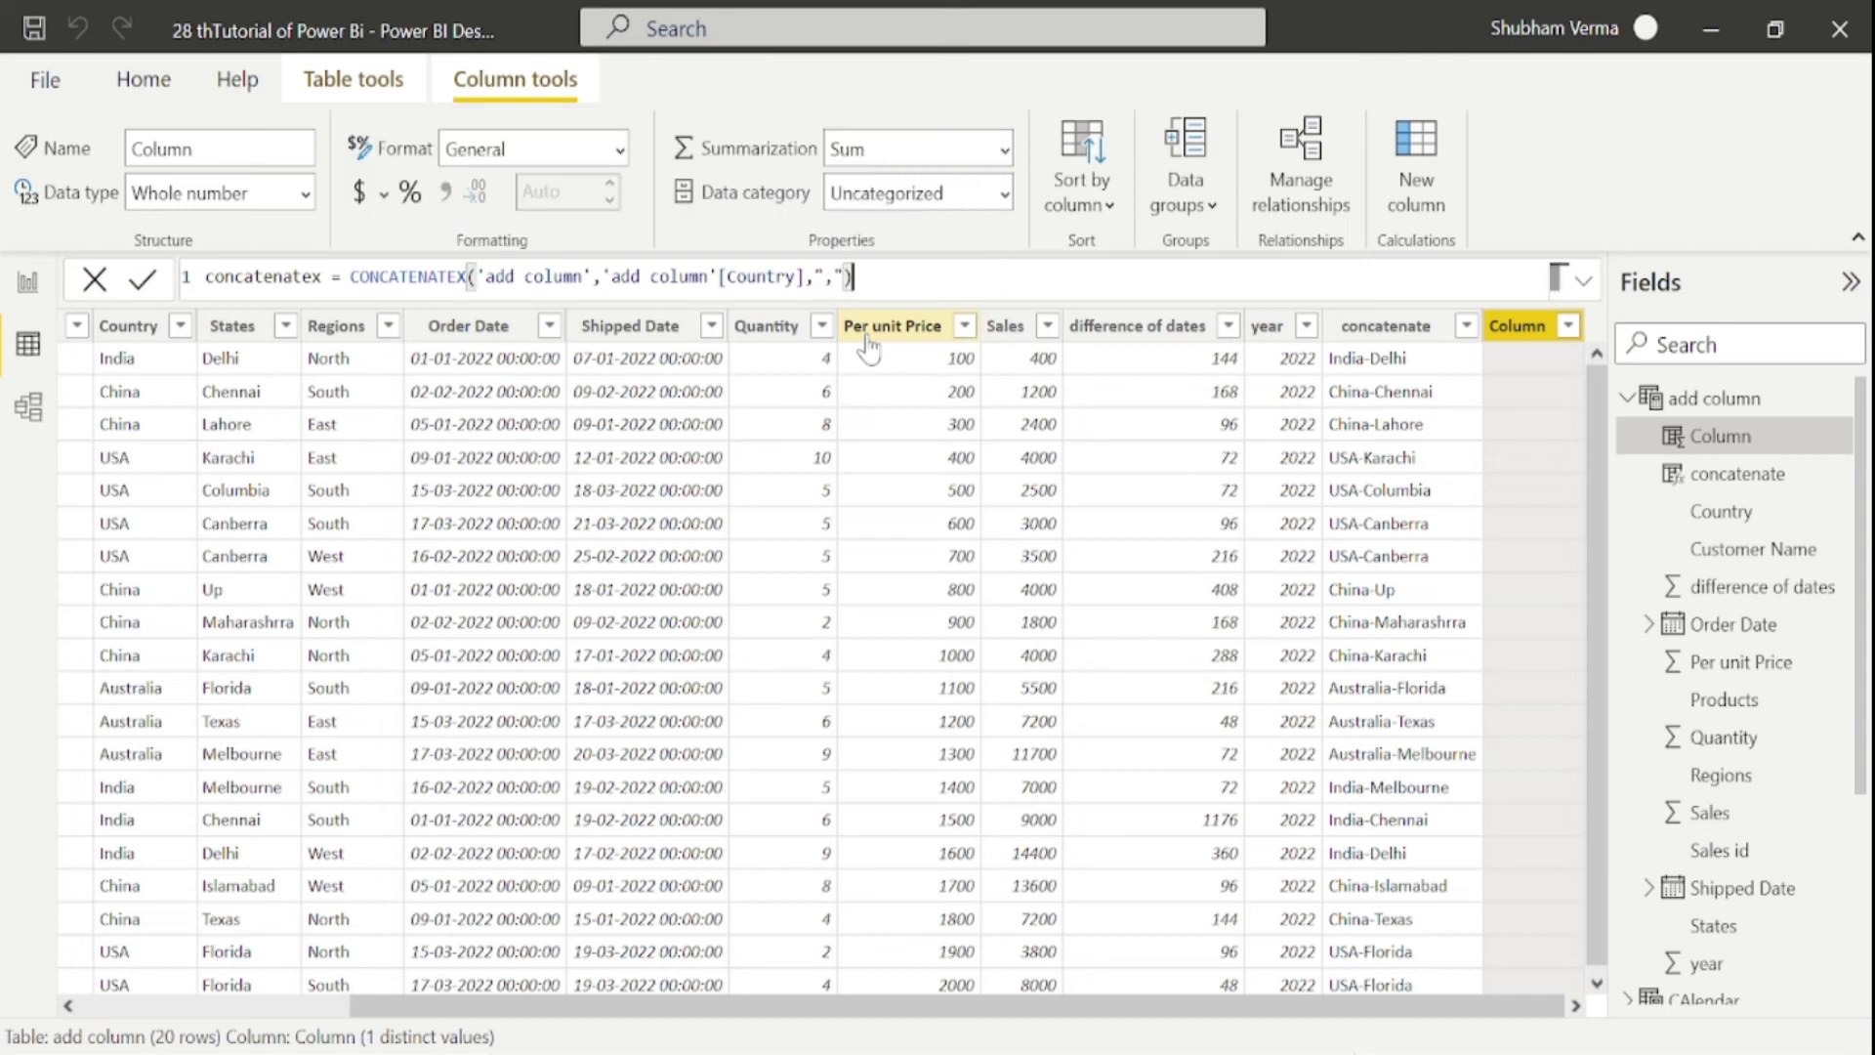
pyautogui.press('Return')
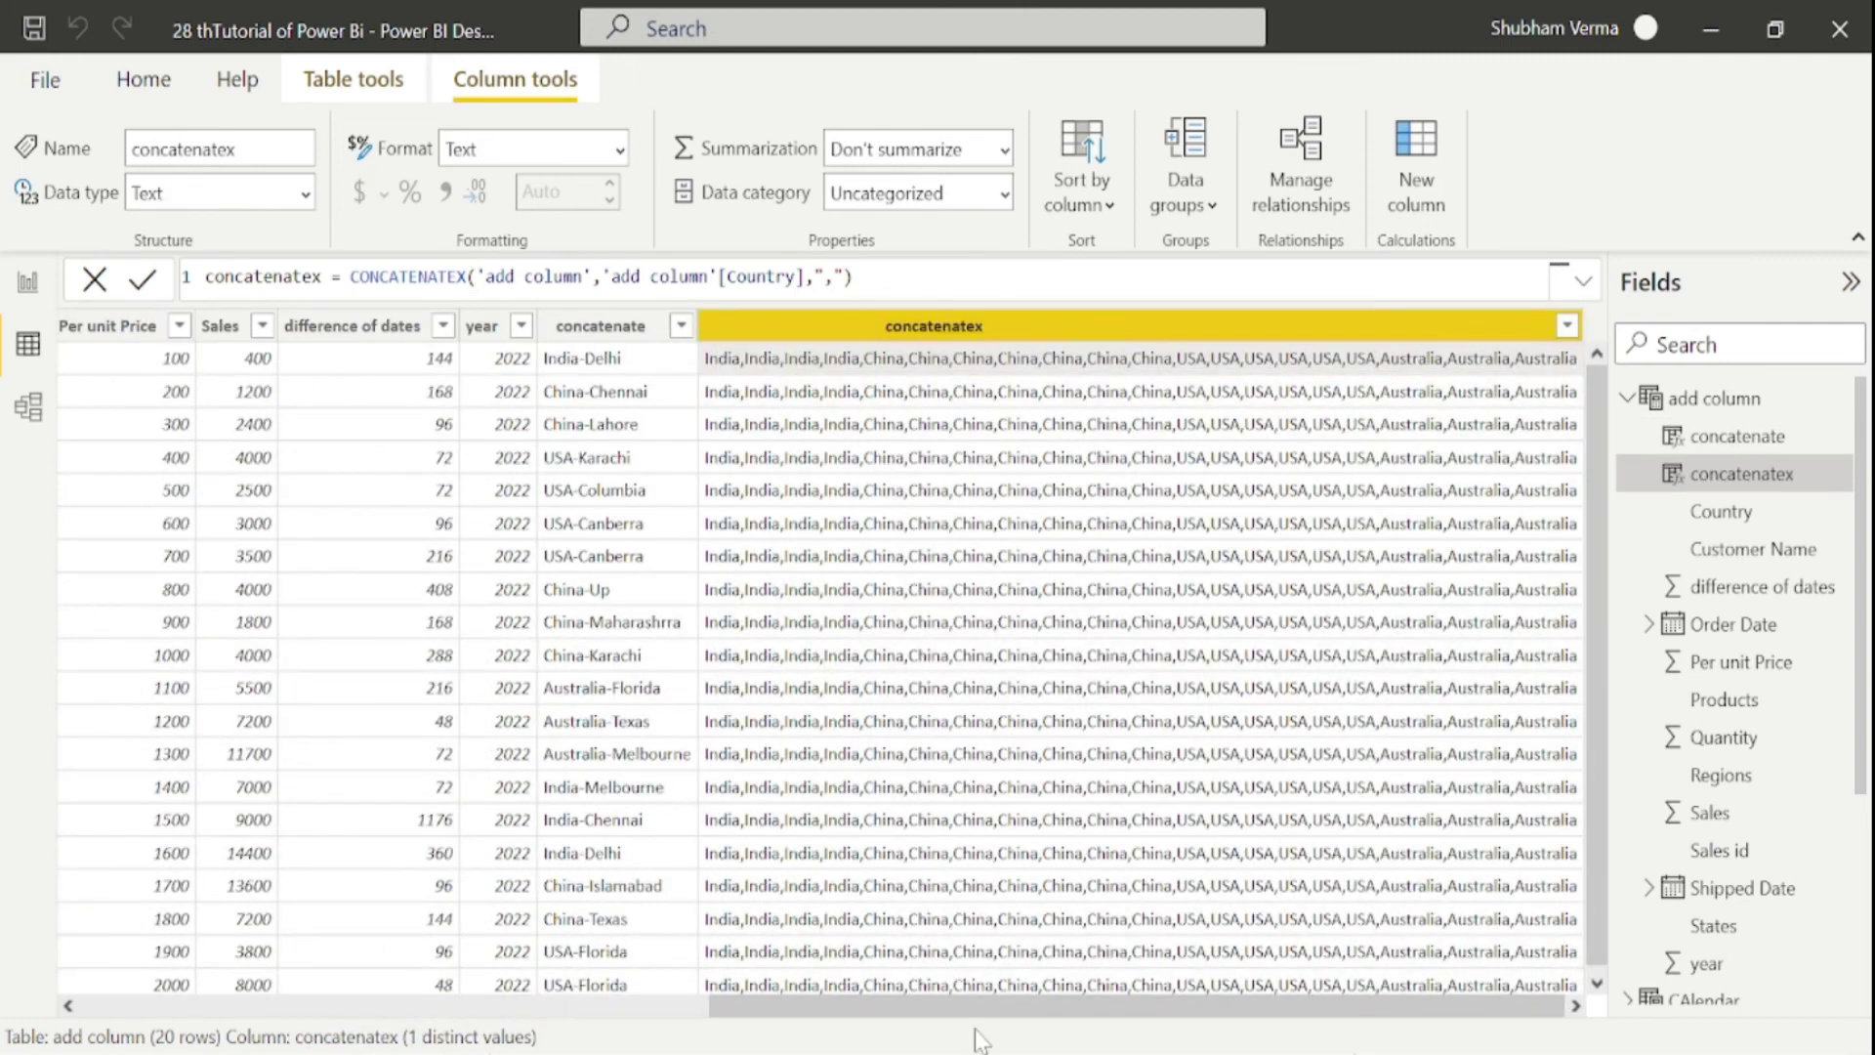
pyautogui.moveTo(767, 1005); pyautogui.dragTo(139, 1004)
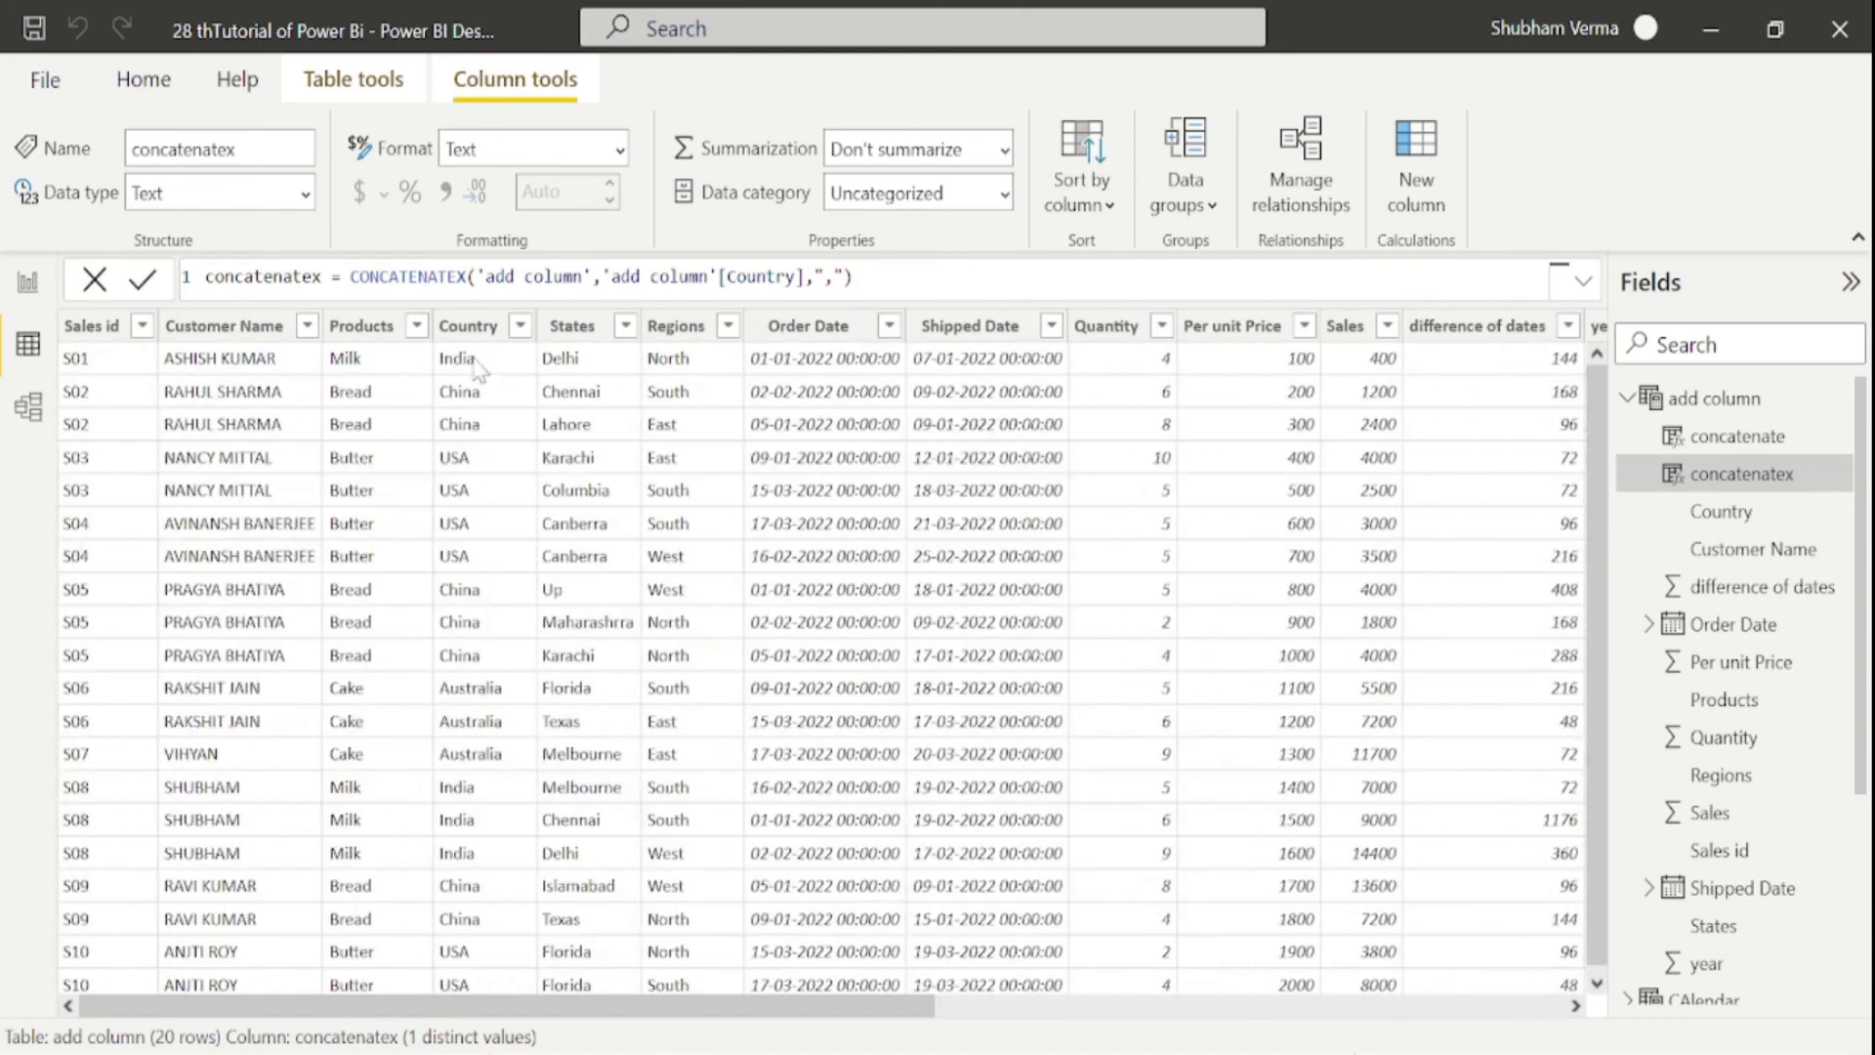
# View the concatenatex column's values in the data table and insert an enlarged table visual on the report's Visual page.
pyautogui.moveTo(498, 1006); pyautogui.dragTo(1128, 1006)
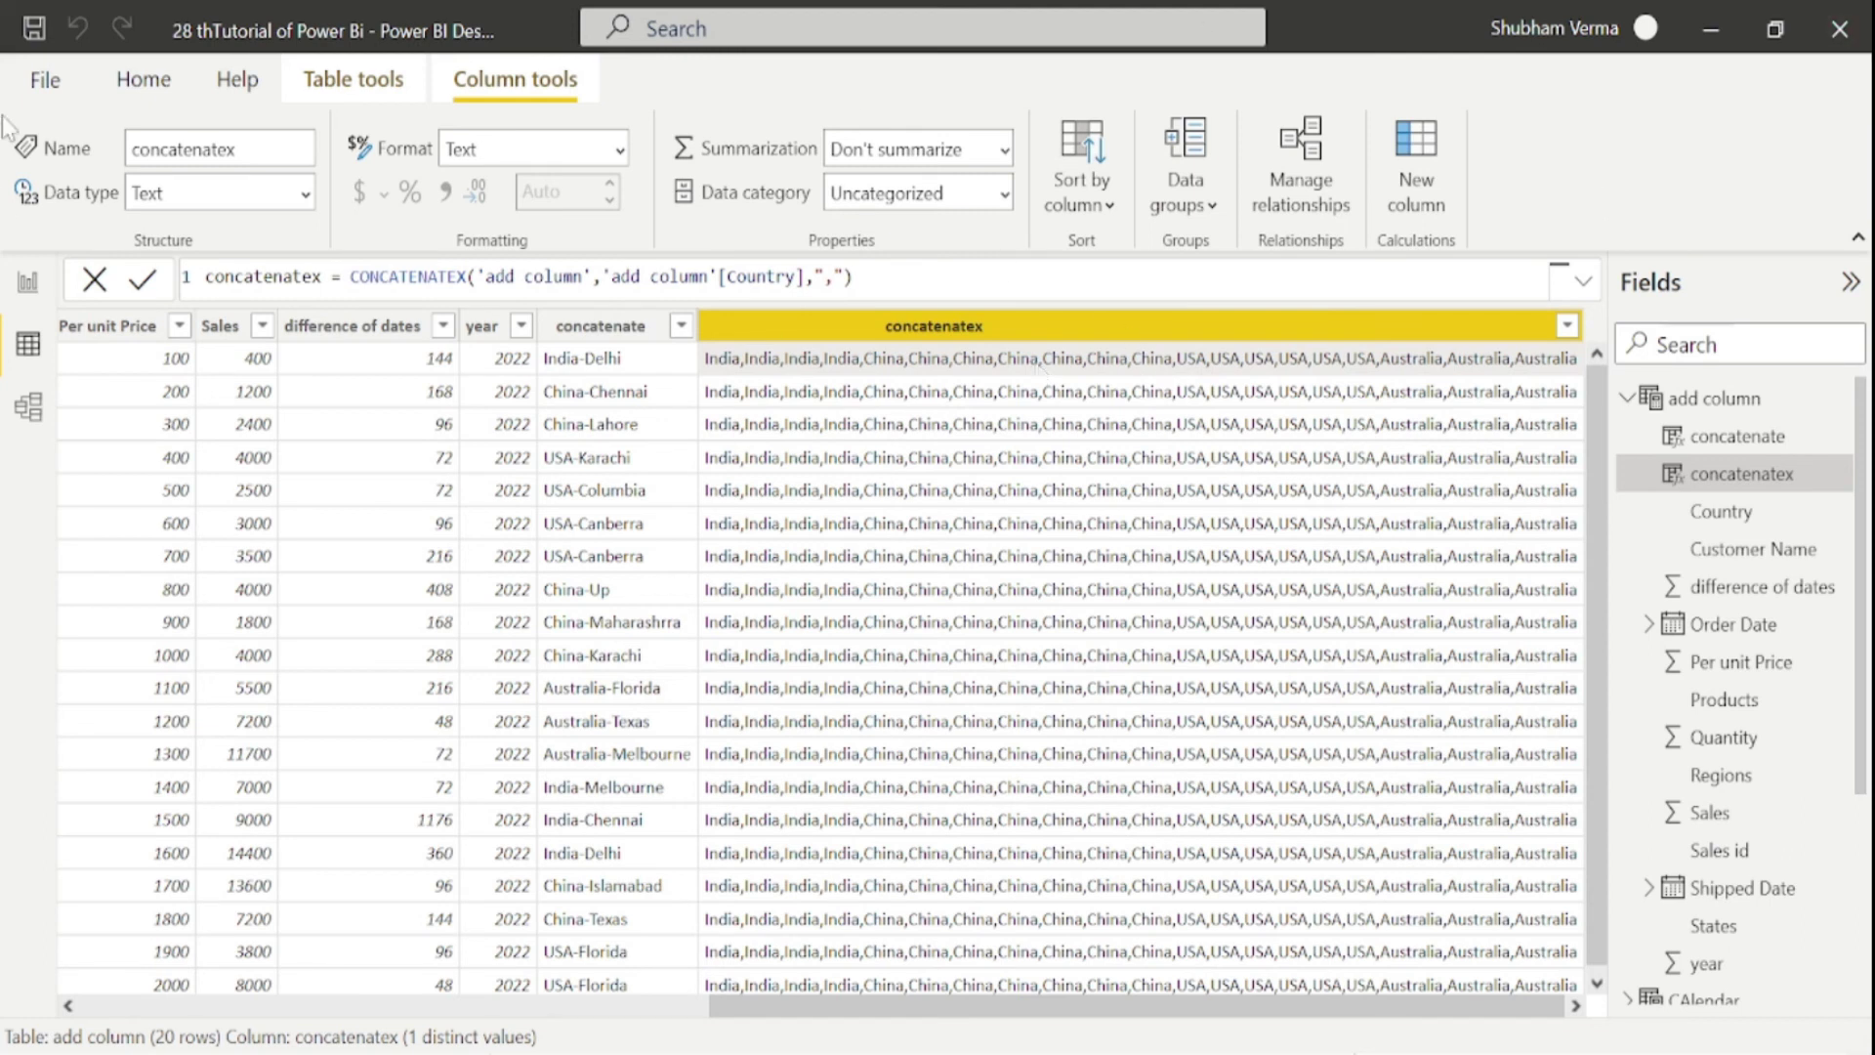
pyautogui.click(27, 282)
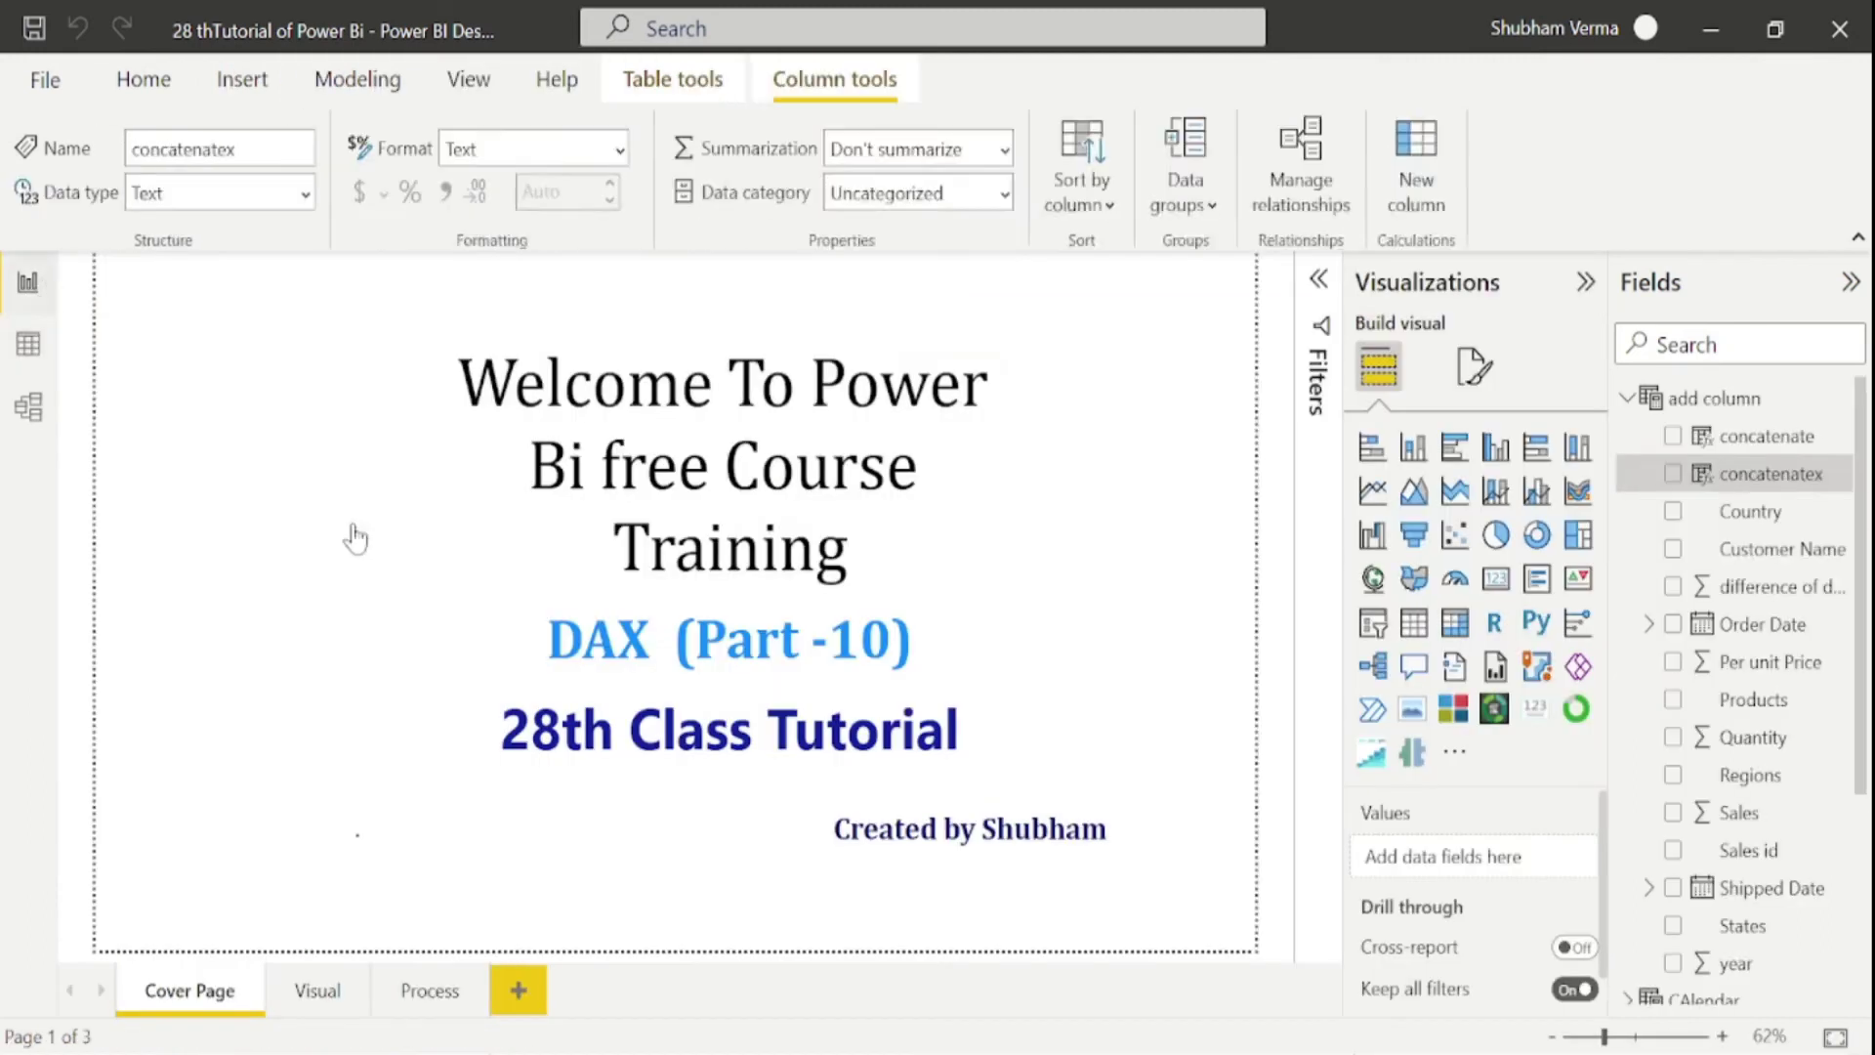
pyautogui.click(318, 990)
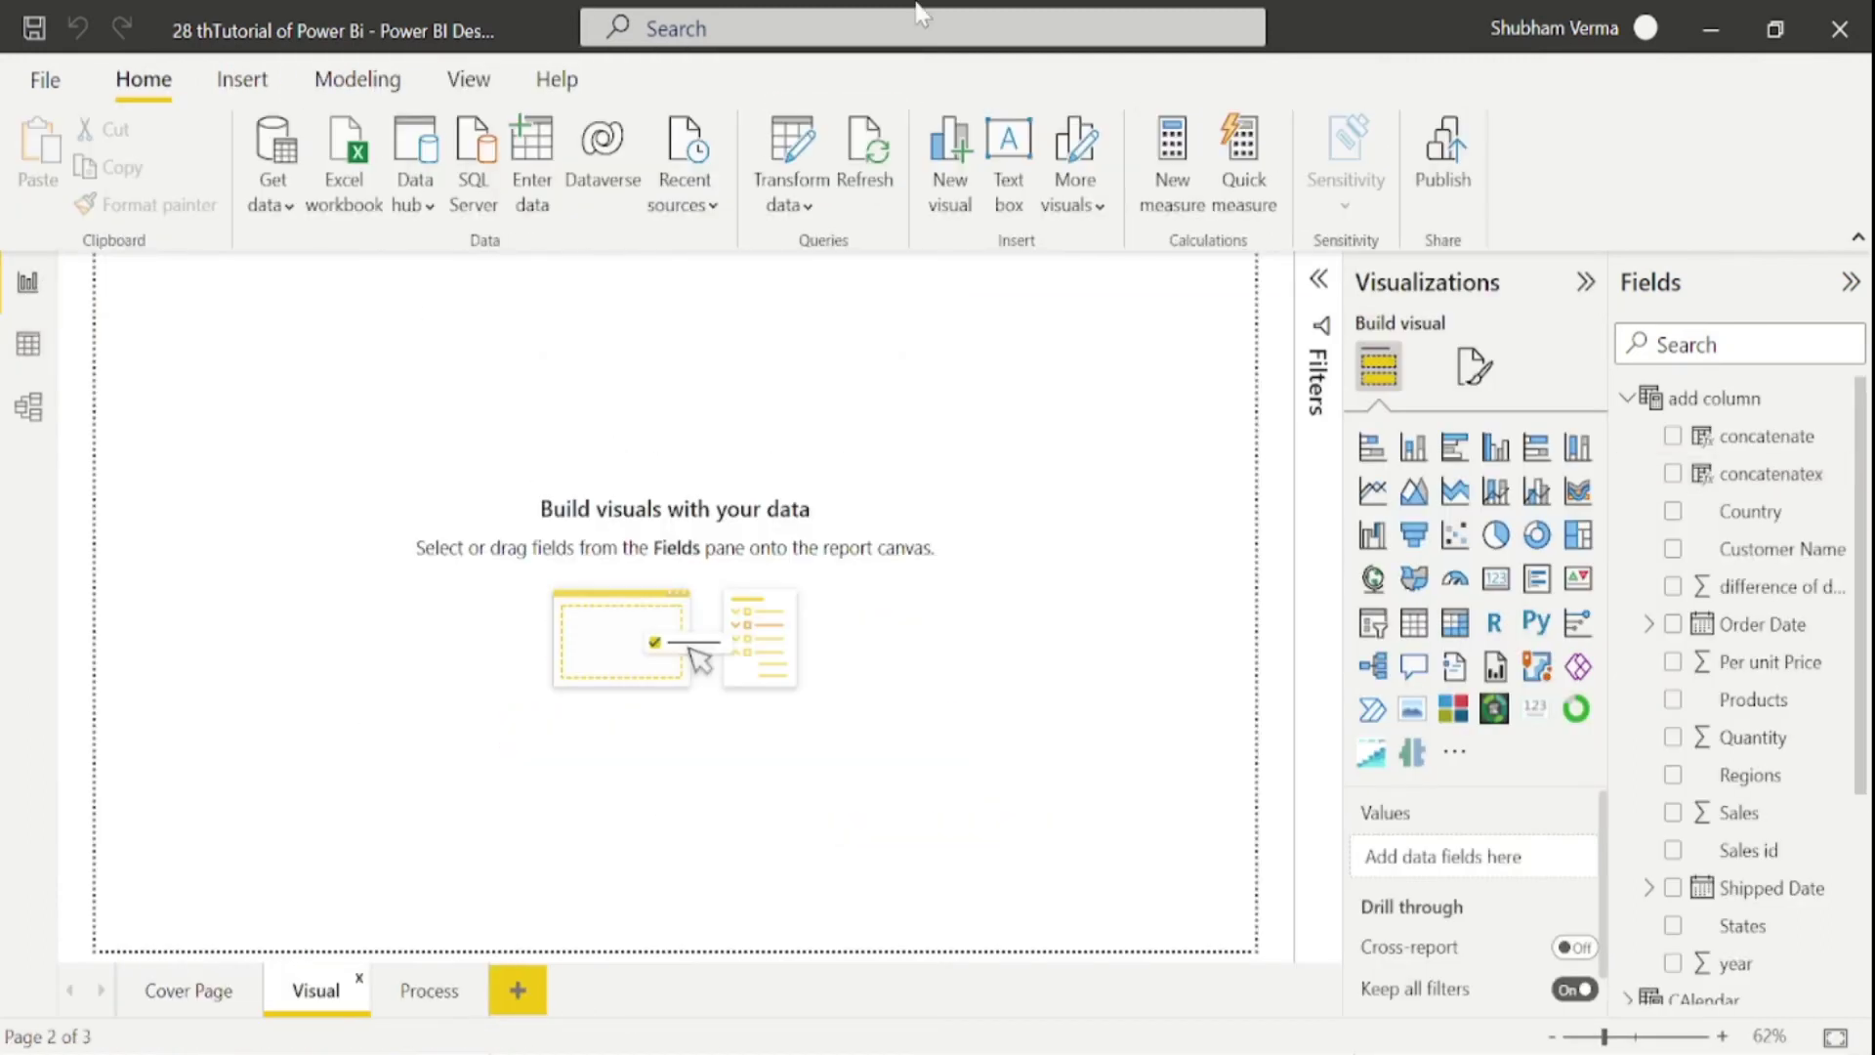
pyautogui.click(1413, 622)
pyautogui.moveTo(344, 508); pyautogui.dragTo(629, 789)
# Add the Customer Name and concatenatex fields from the 'add column' table to the new table visual.
pyautogui.click(1714, 397)
pyautogui.moveTo(1801, 557); pyautogui.dragTo(591, 408)
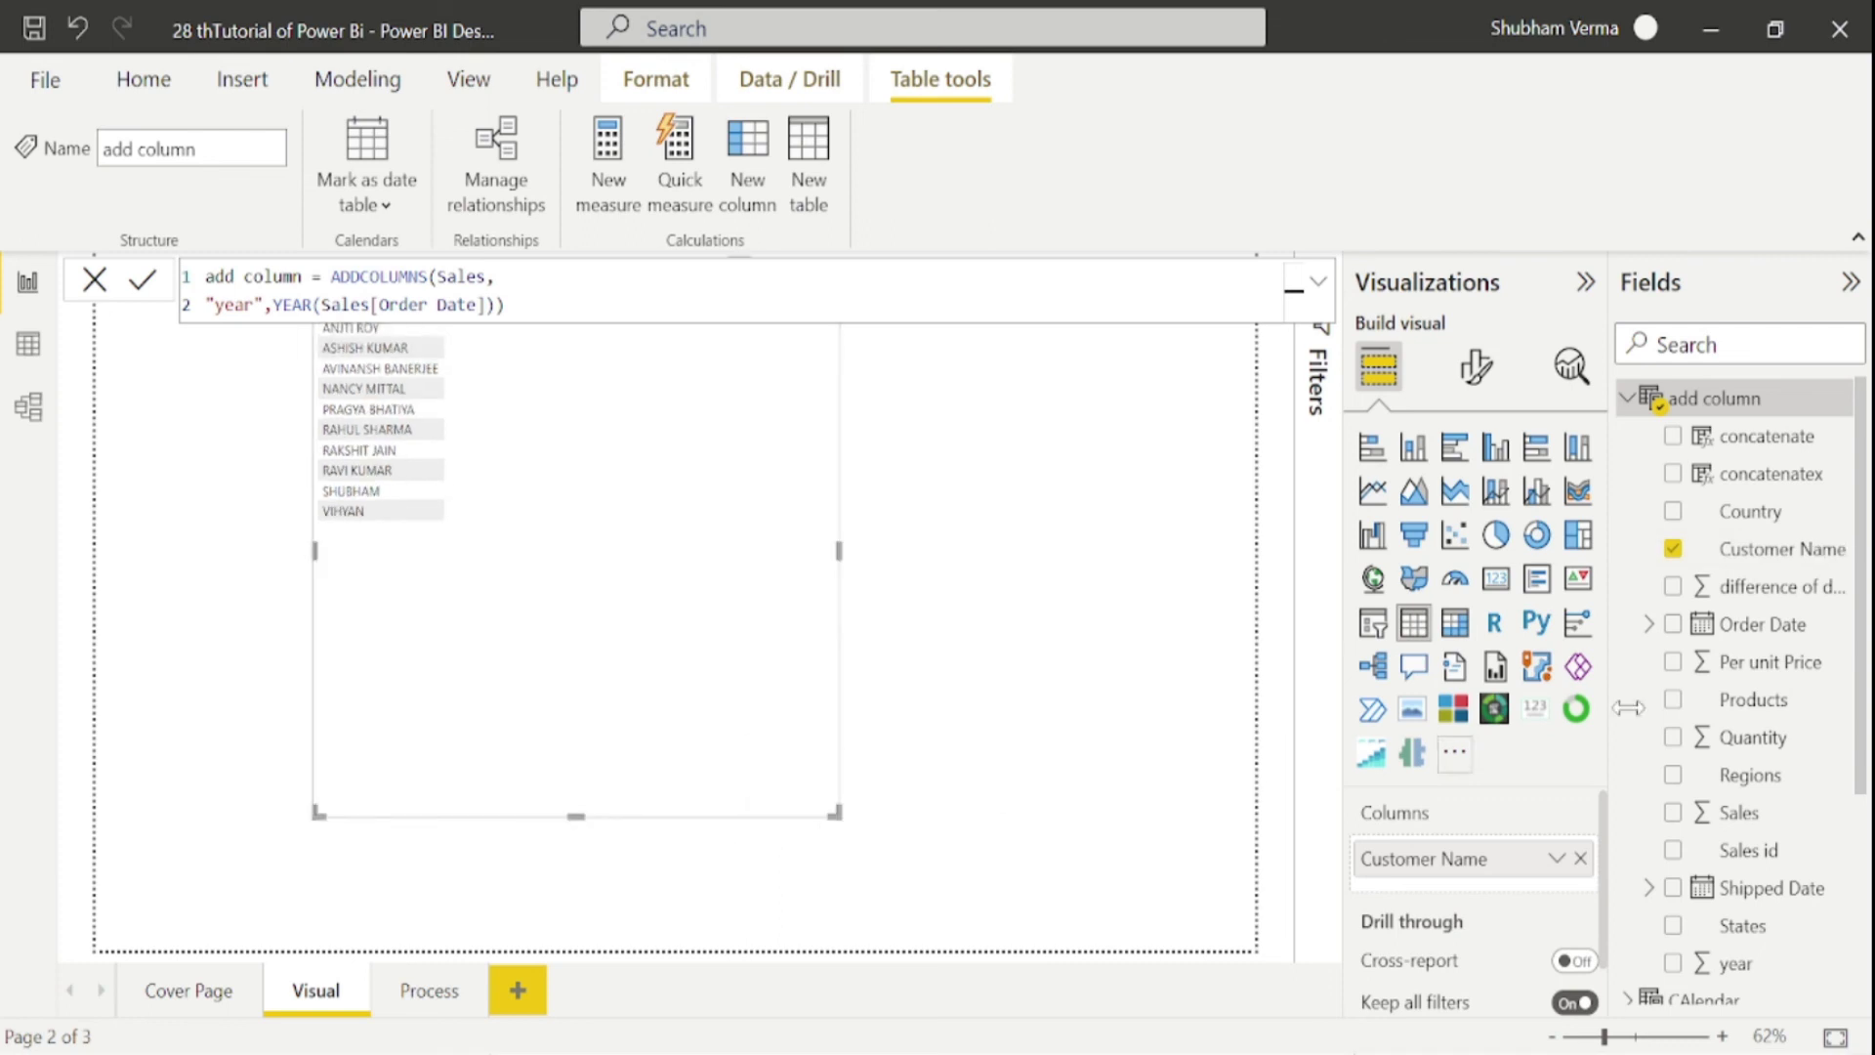
pyautogui.moveTo(1800, 493); pyautogui.dragTo(588, 364)
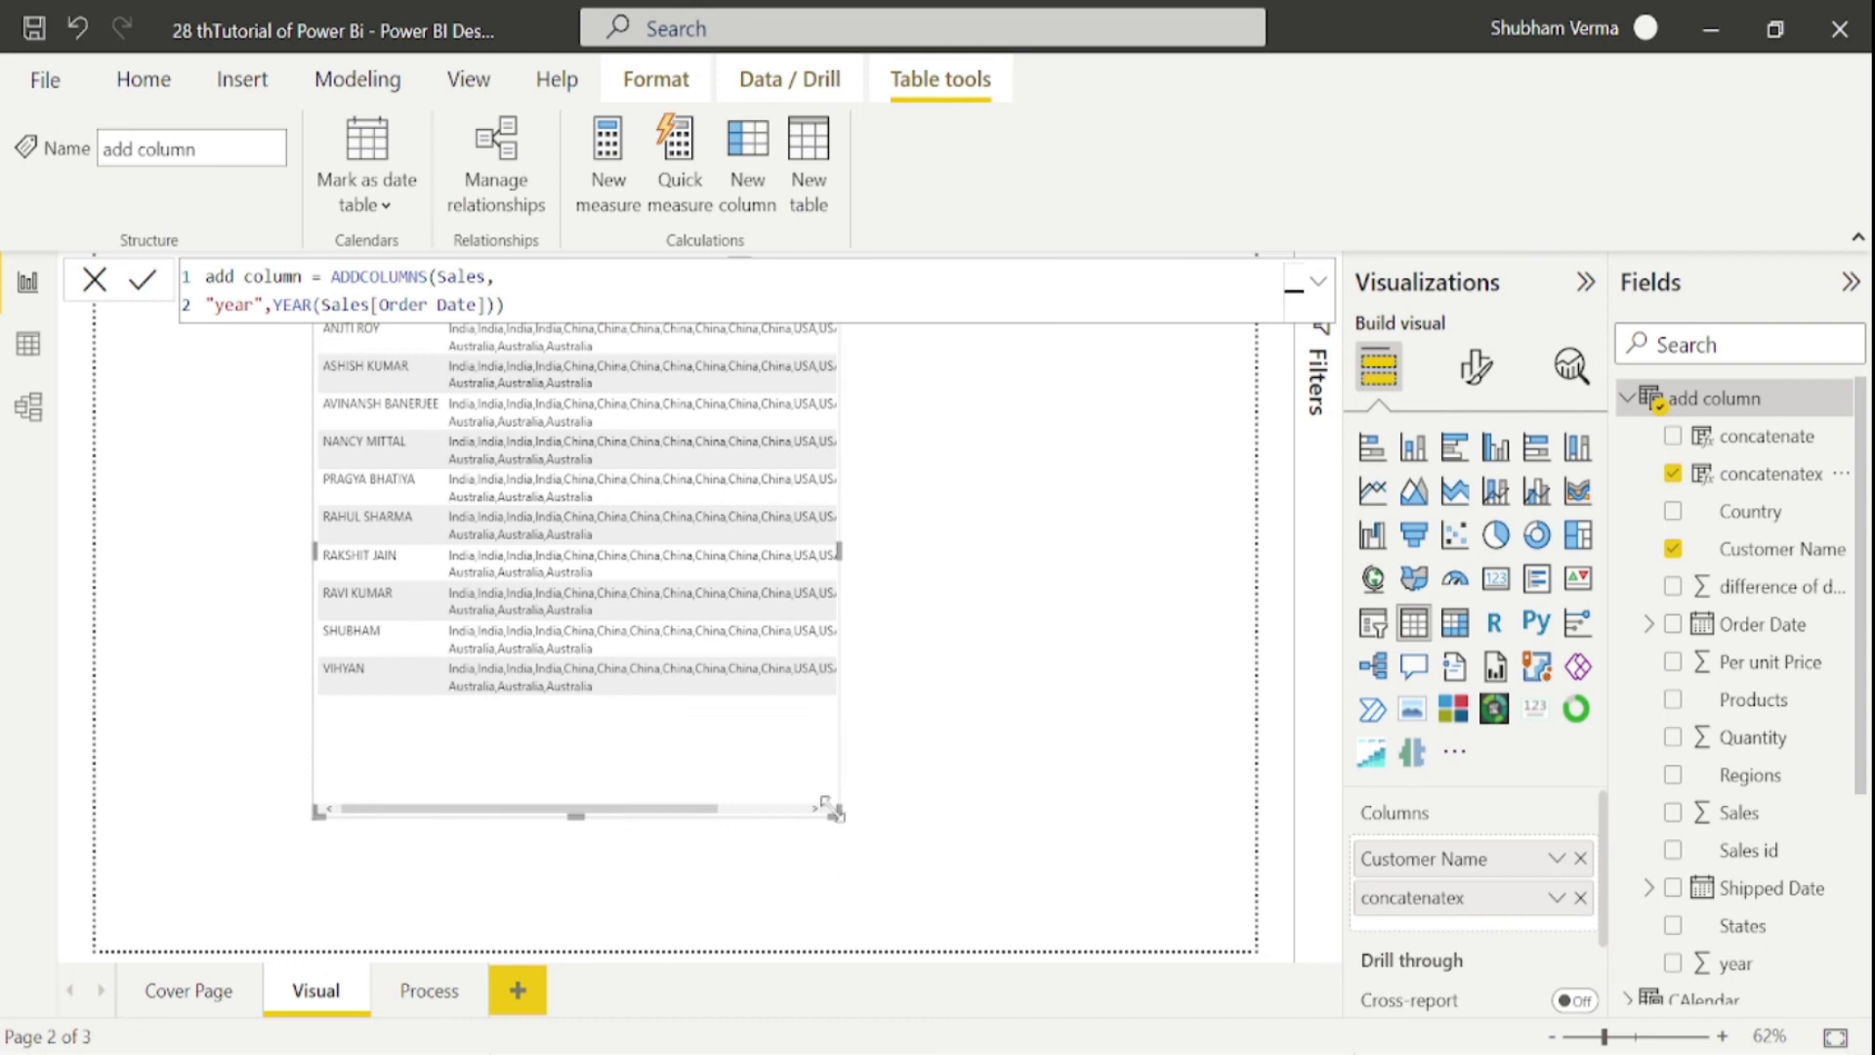
# Enlarge the table visual toward the page's lower right and set the font size of its values to 18.
pyautogui.moveTo(834, 813); pyautogui.dragTo(1023, 933)
pyautogui.click(1475, 368)
pyautogui.click(1387, 712)
pyautogui.click(1571, 849)
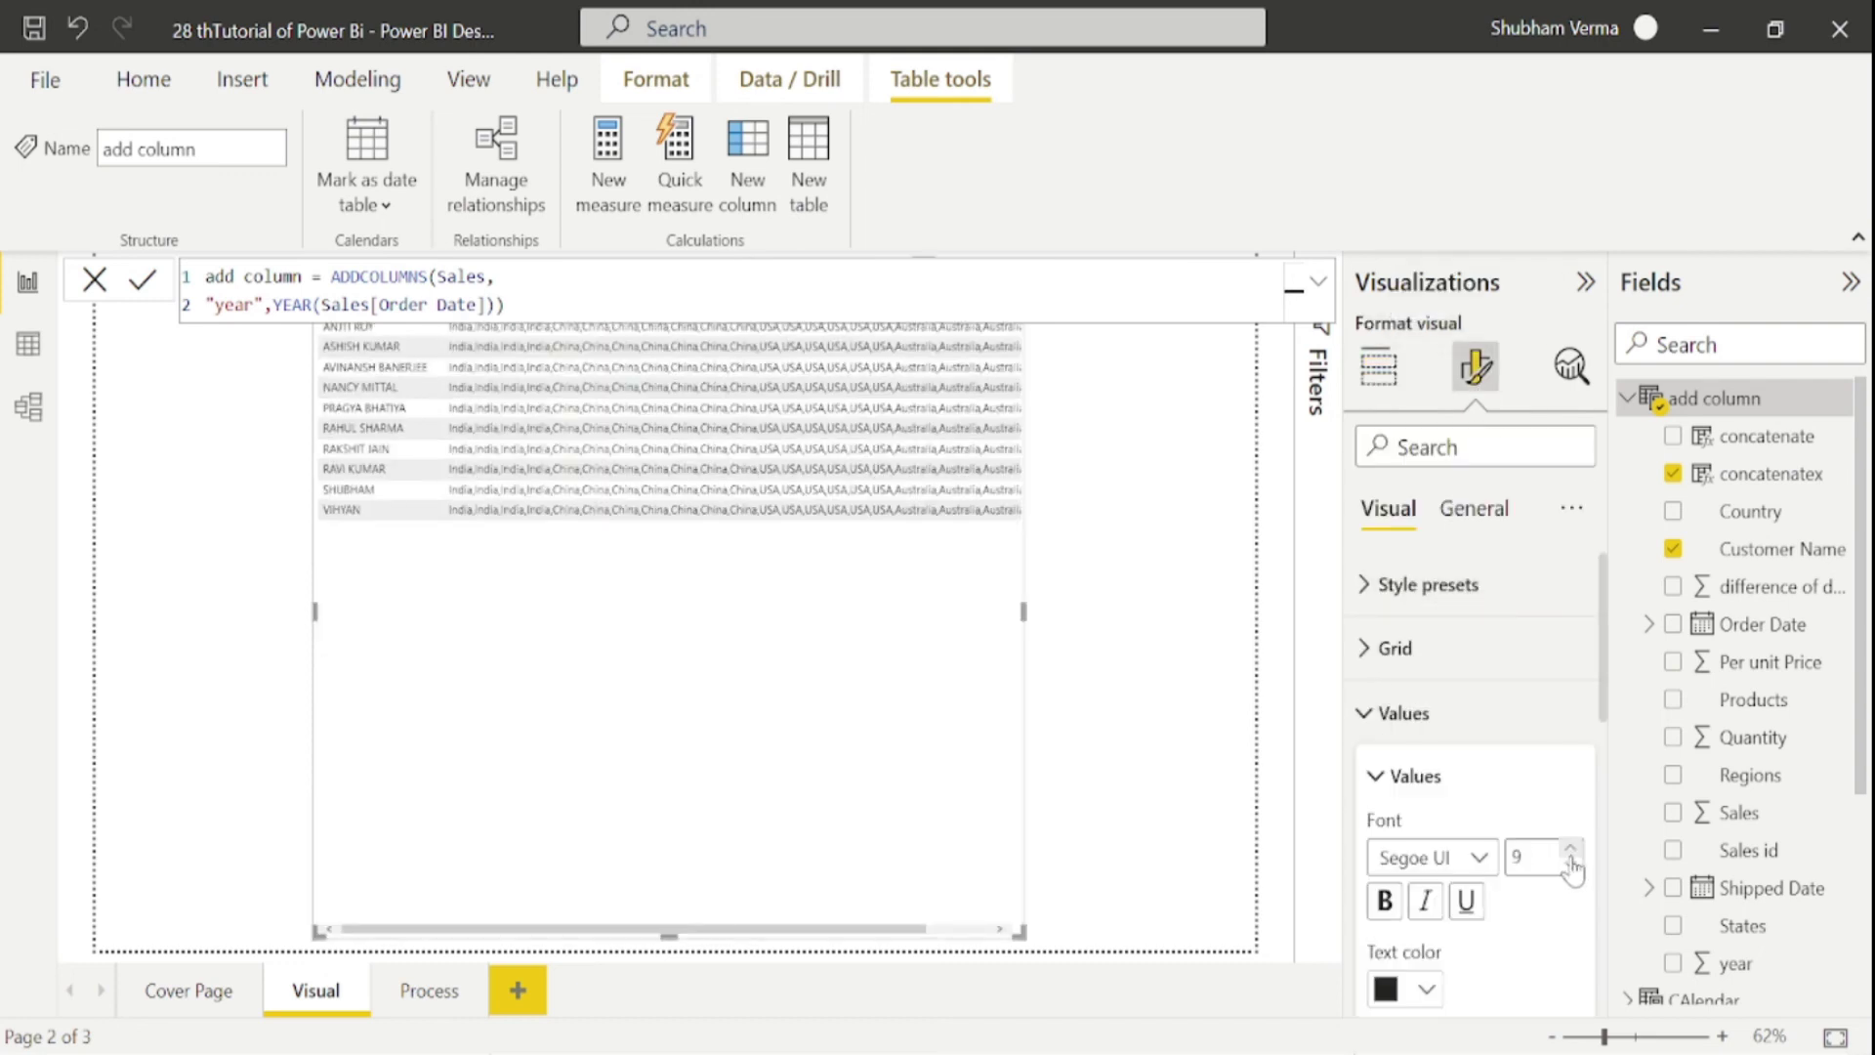
pyautogui.click(1572, 849)
pyautogui.click(1571, 849)
pyautogui.click(1571, 849)
pyautogui.click(1571, 850)
pyautogui.click(1571, 850)
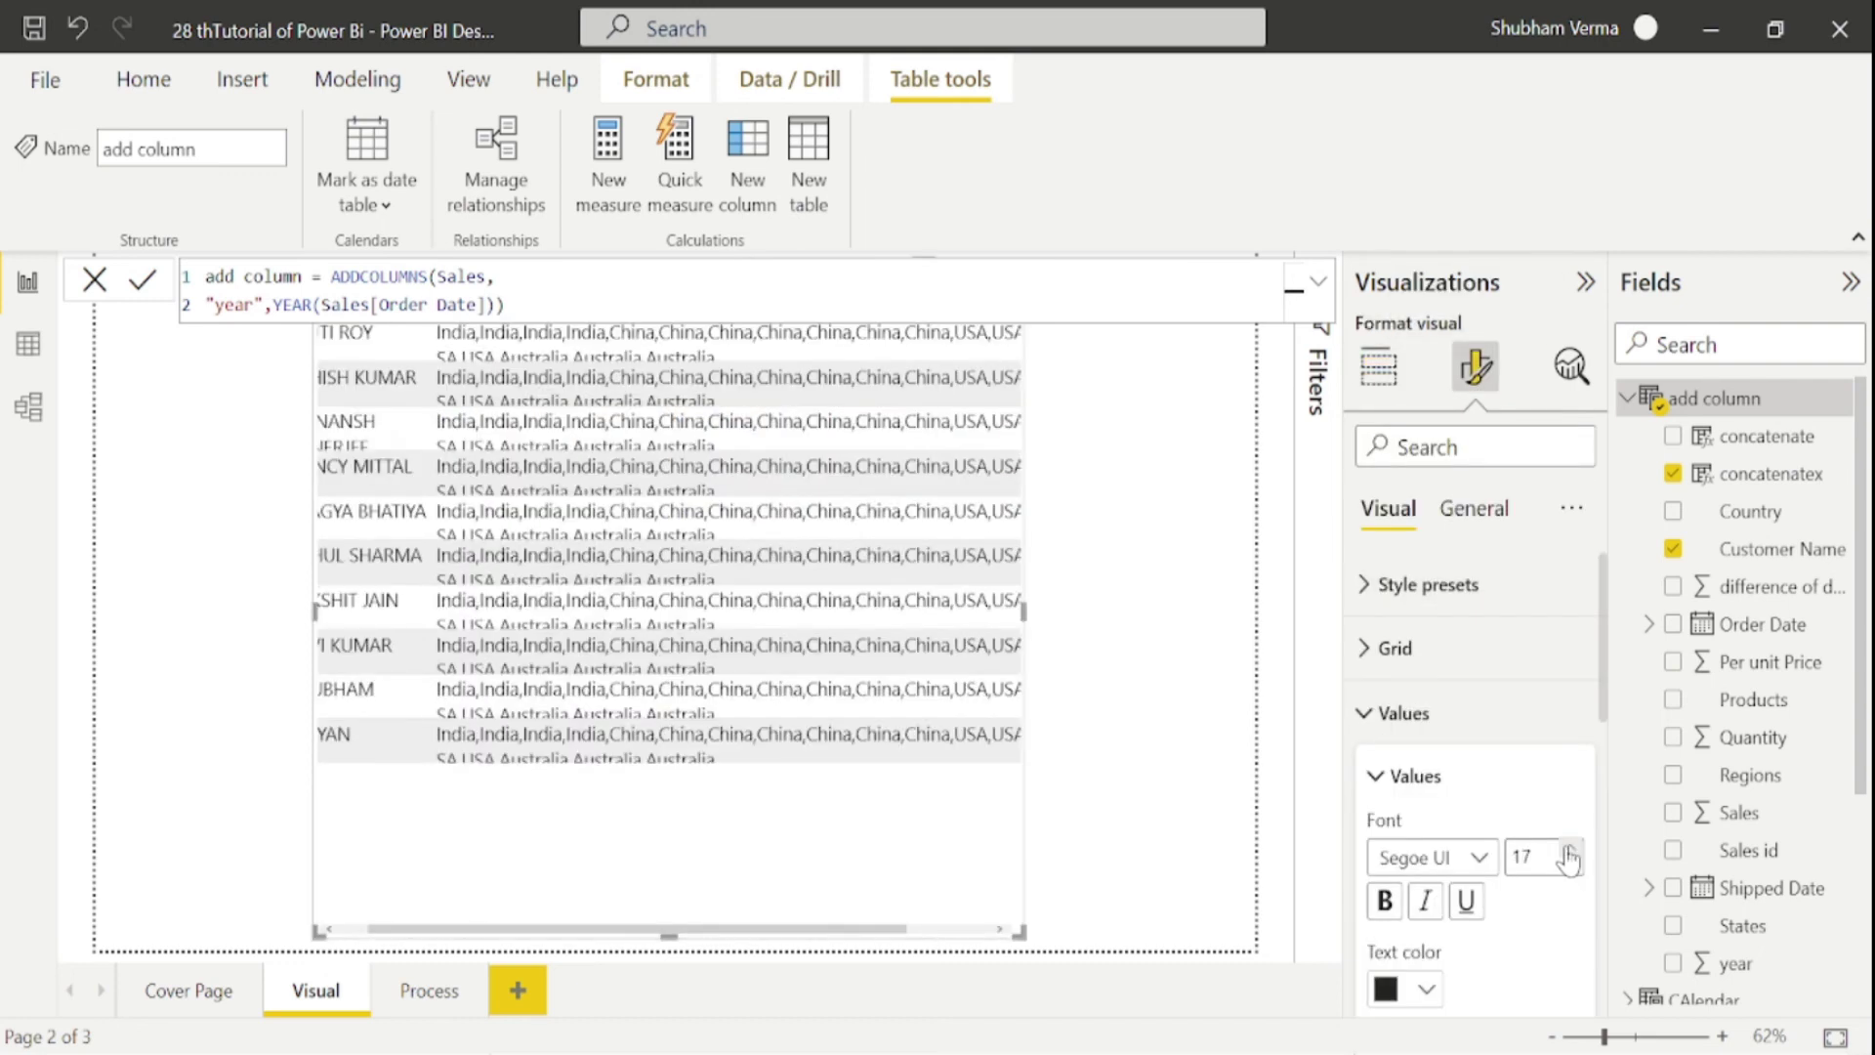
pyautogui.click(1571, 849)
# Widen the table visual to fill most of the Visual page and deselect it.
pyautogui.moveTo(317, 932); pyautogui.dragTo(107, 910)
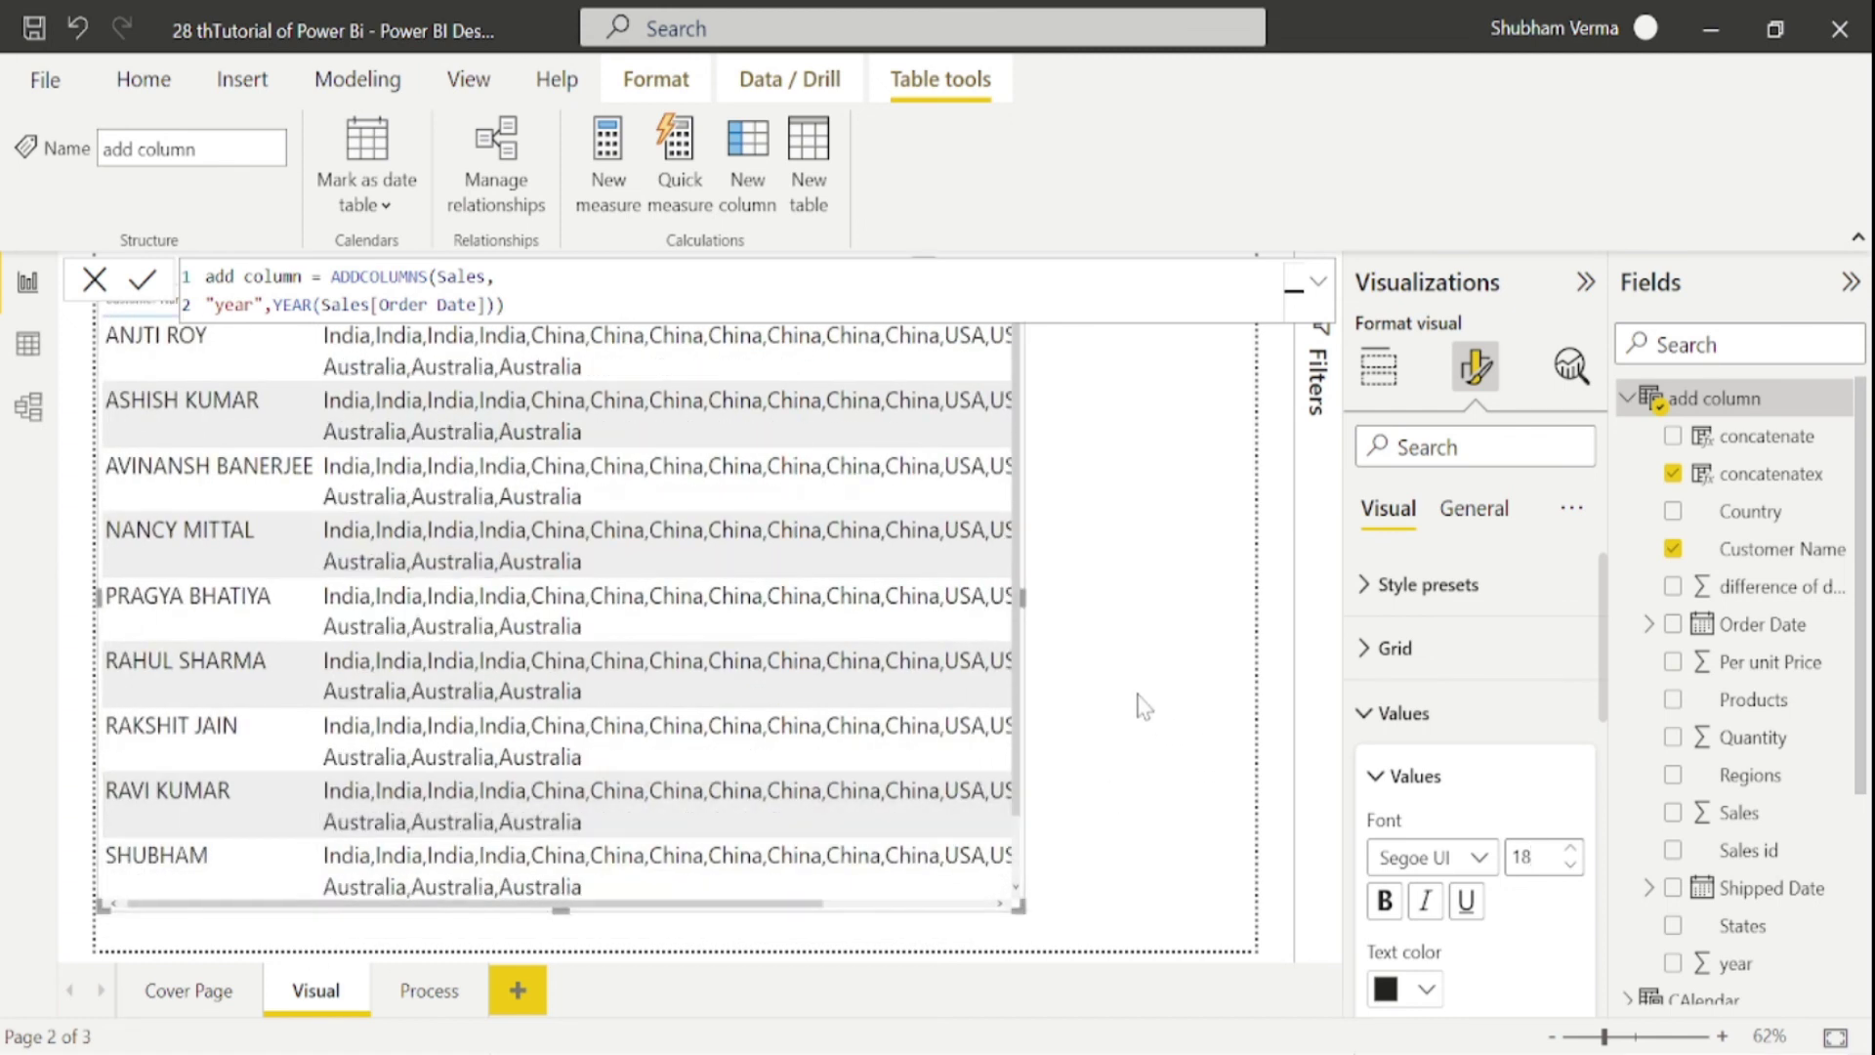
pyautogui.click(1139, 703)
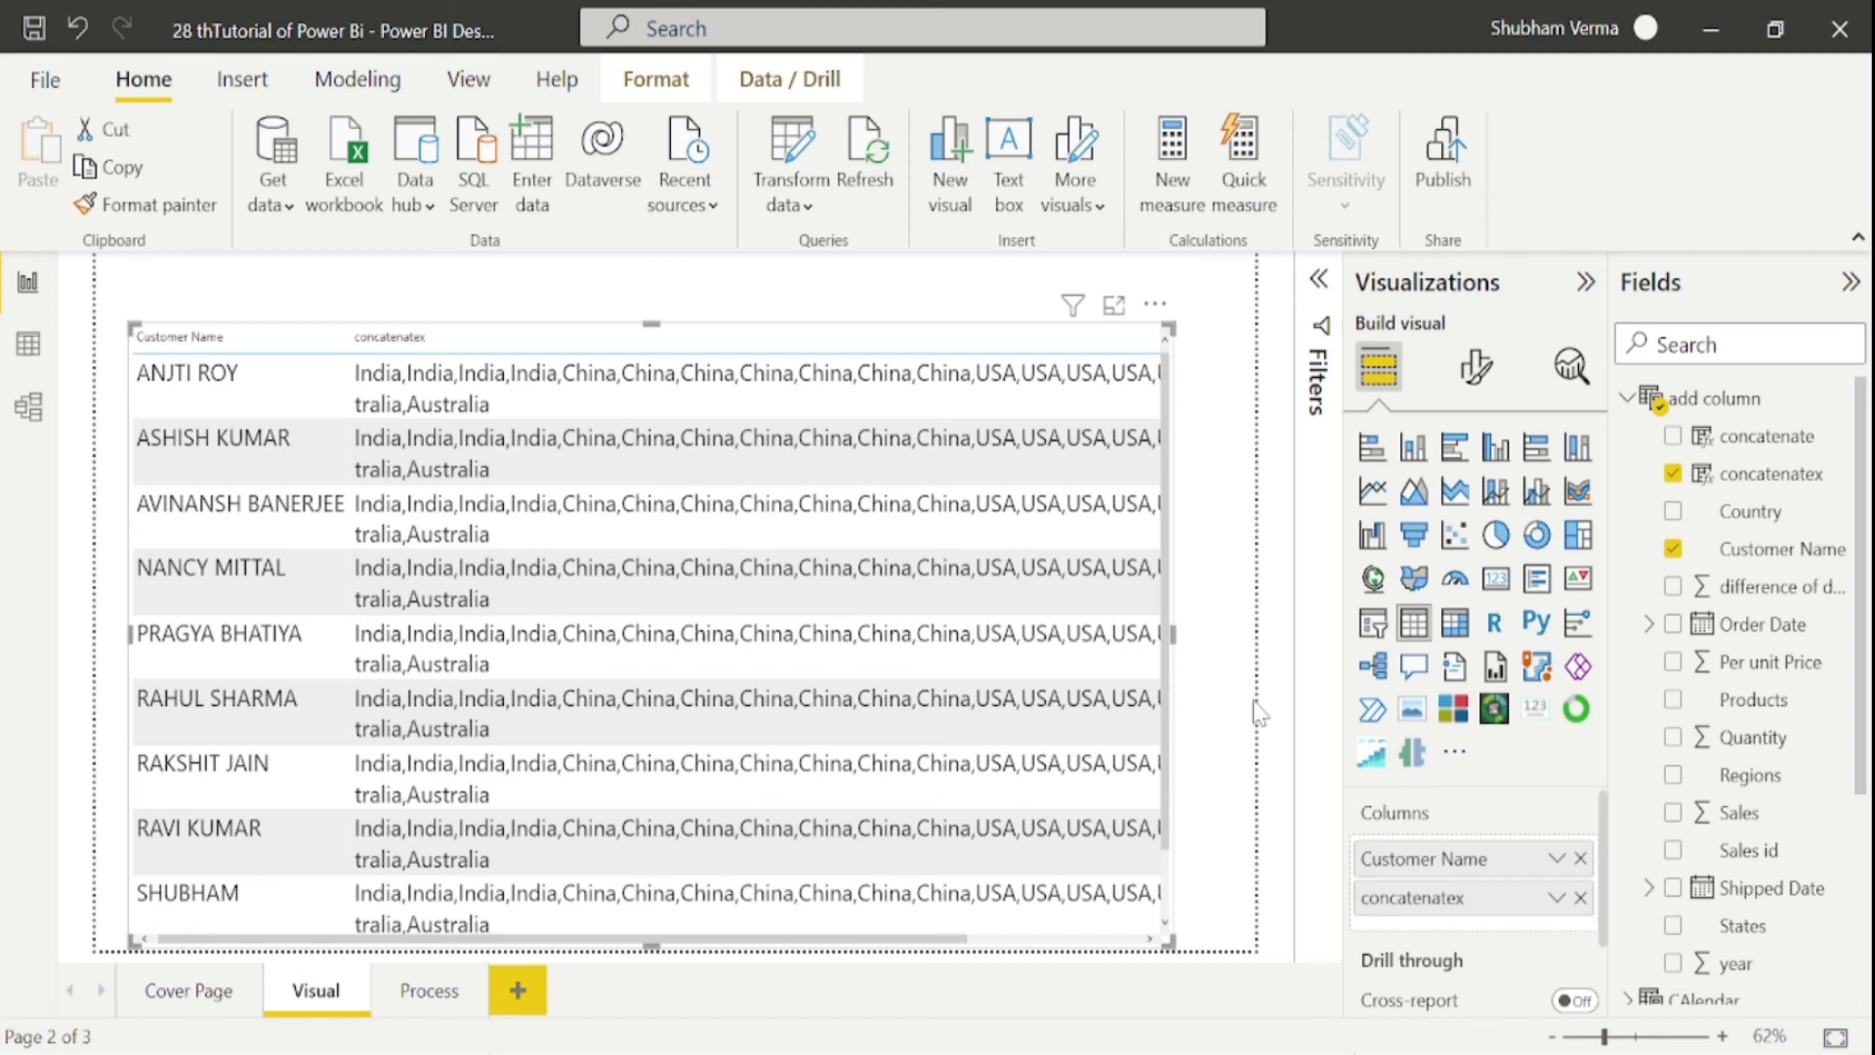
pyautogui.click(353, 980)
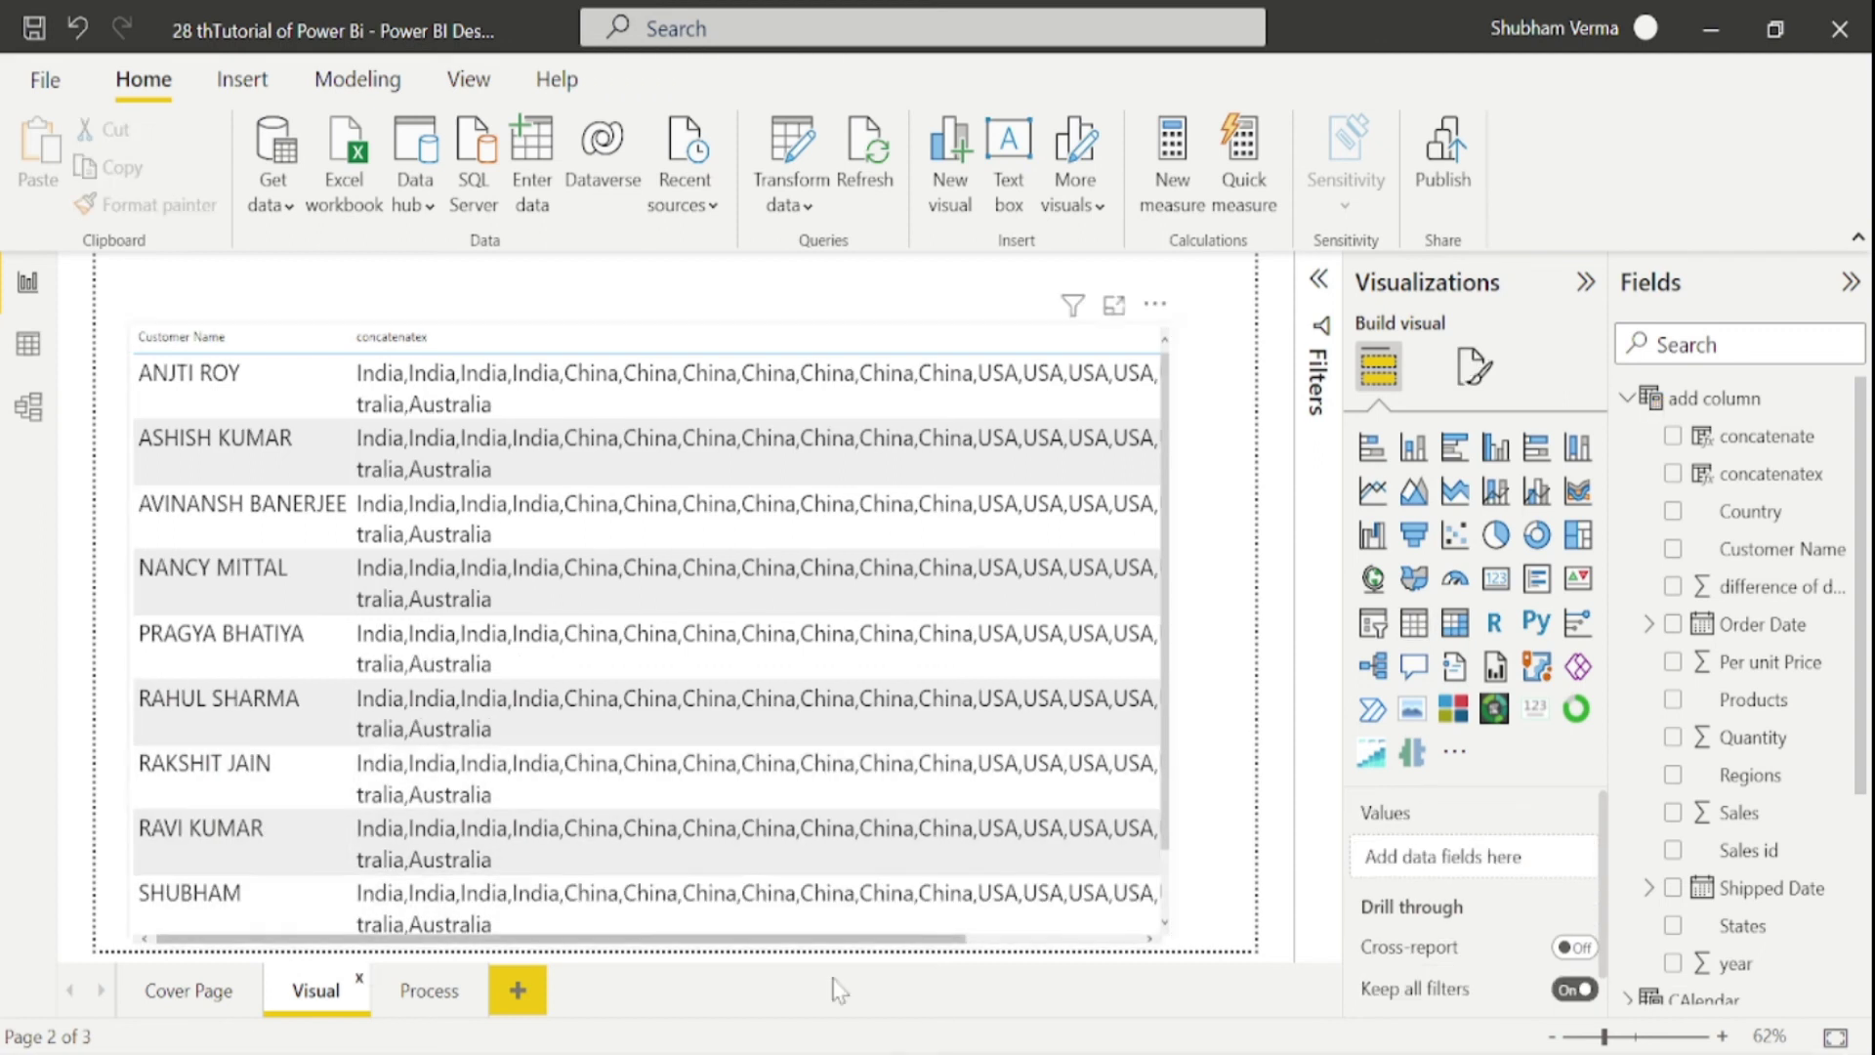
# Switch to the DAX function reference in the browser and browse the Time intelligence functions page.
pyautogui.hotkey('alt', 'Tab')
pyautogui.scroll(4, 879, 766)
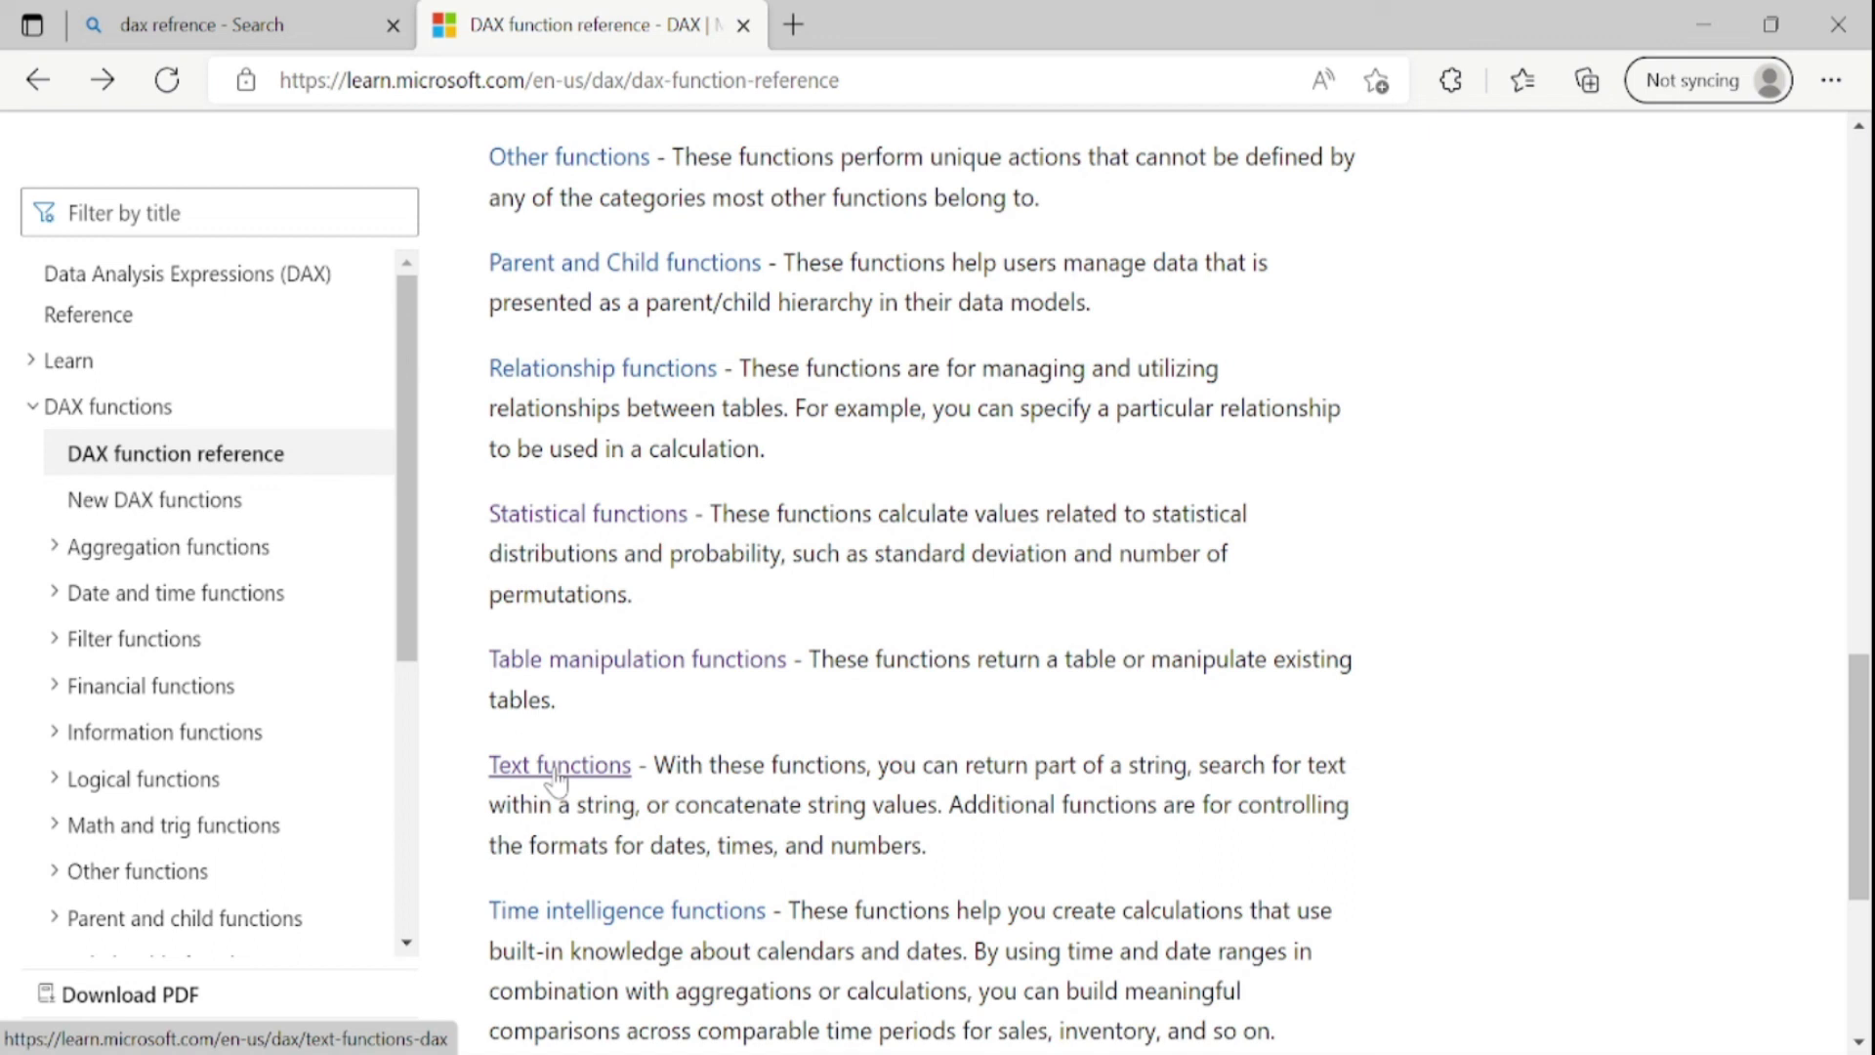
pyautogui.scroll(-3, 556, 776)
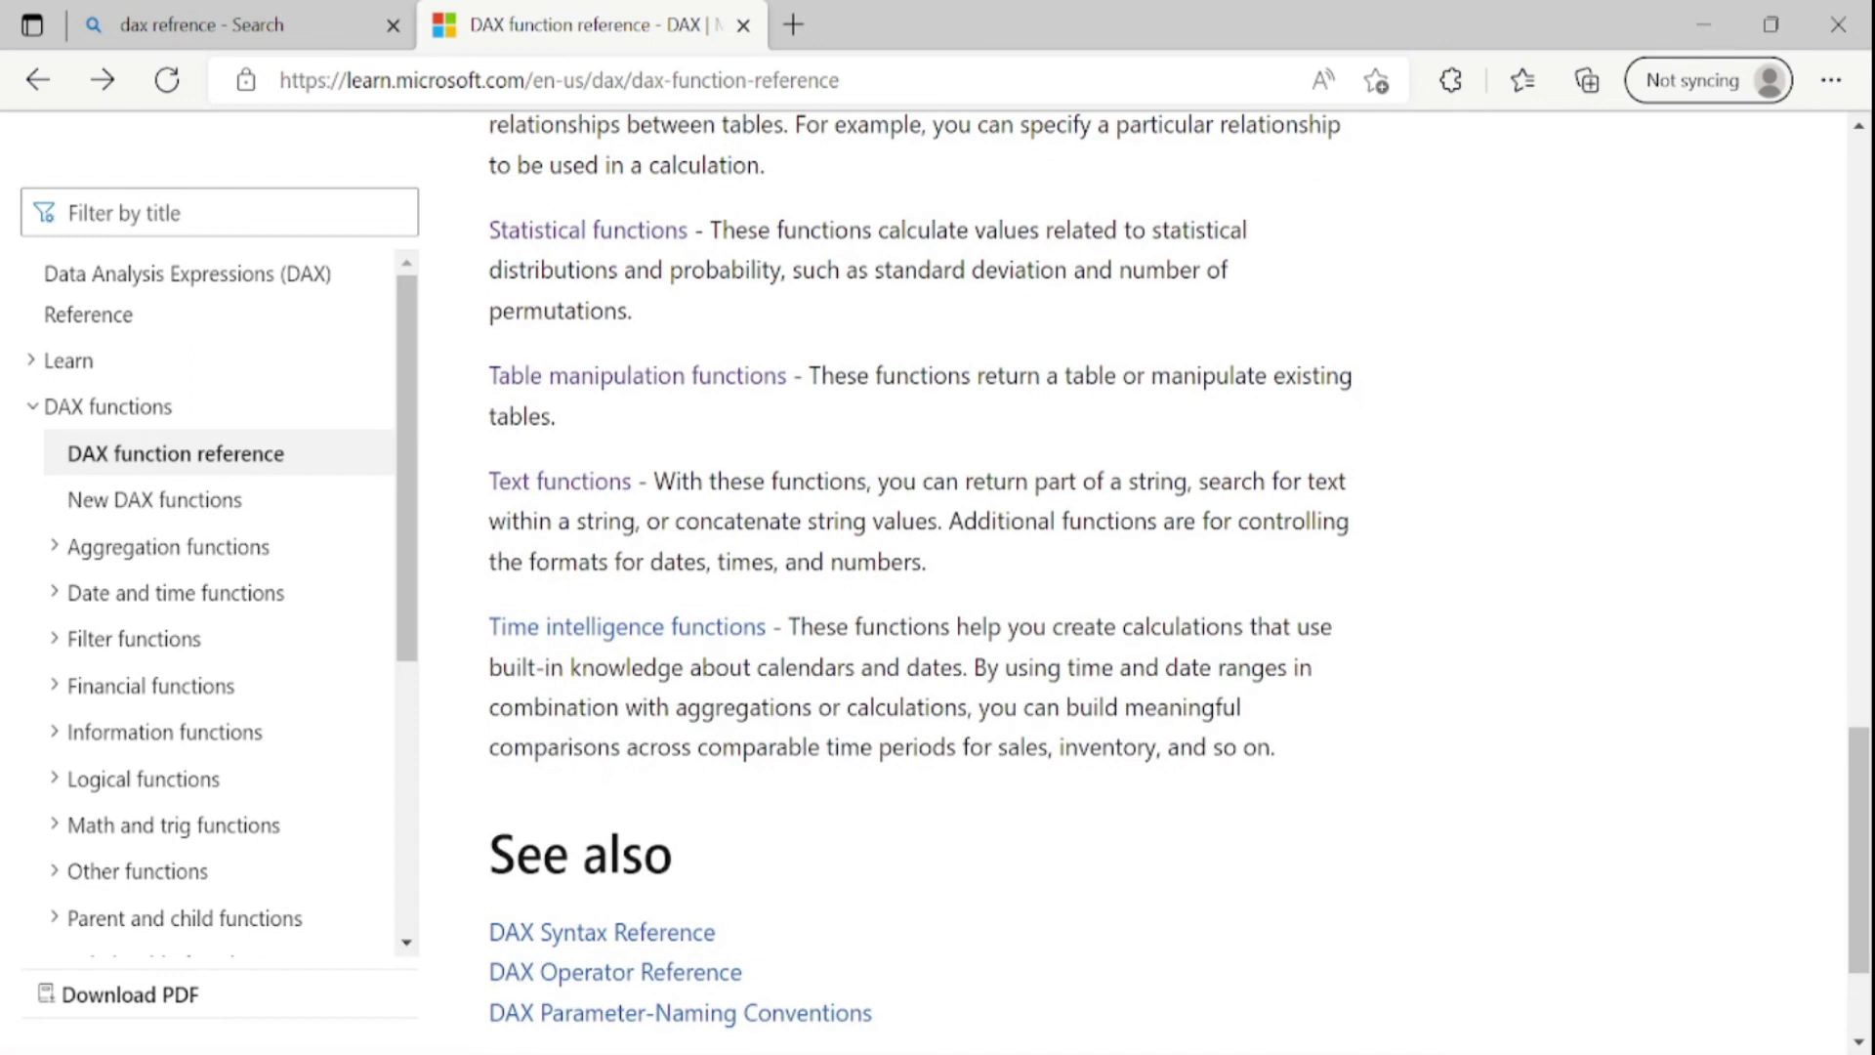
pyautogui.click(627, 626)
pyautogui.scroll(-4, 1172, 586)
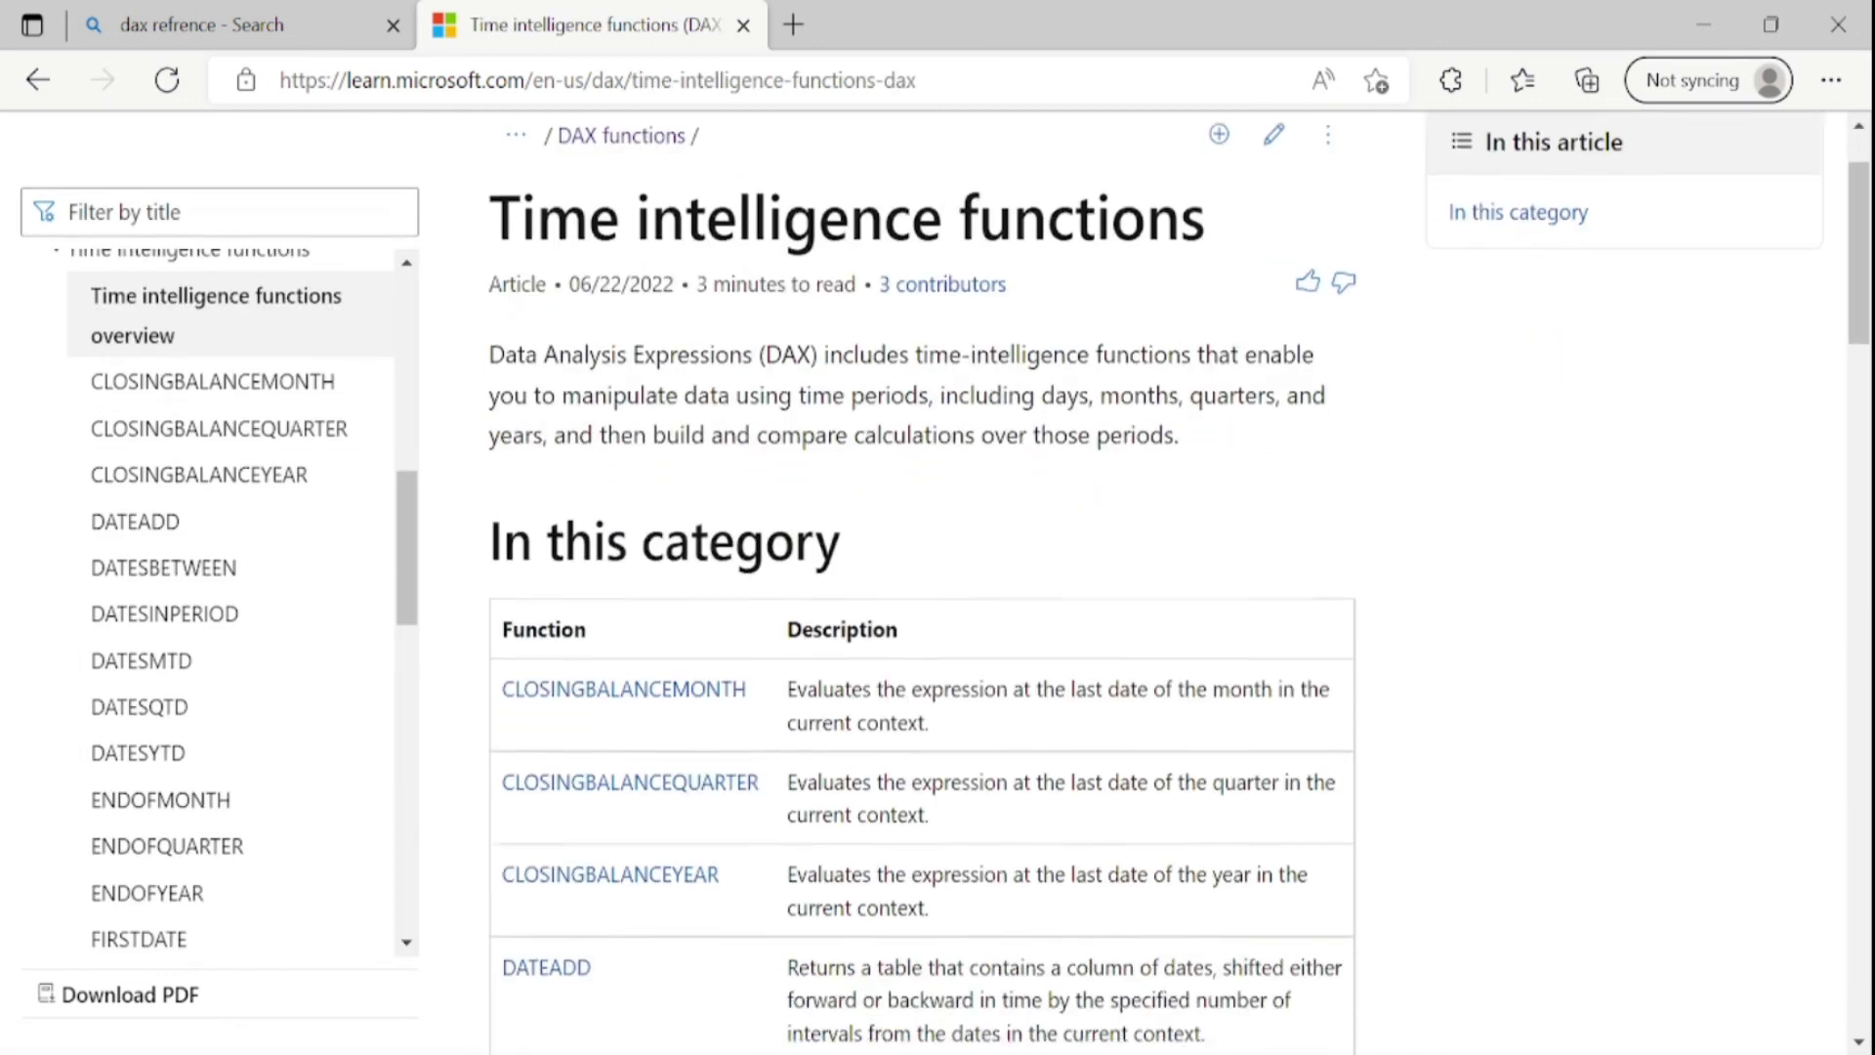
pyautogui.scroll(-5, 1171, 586)
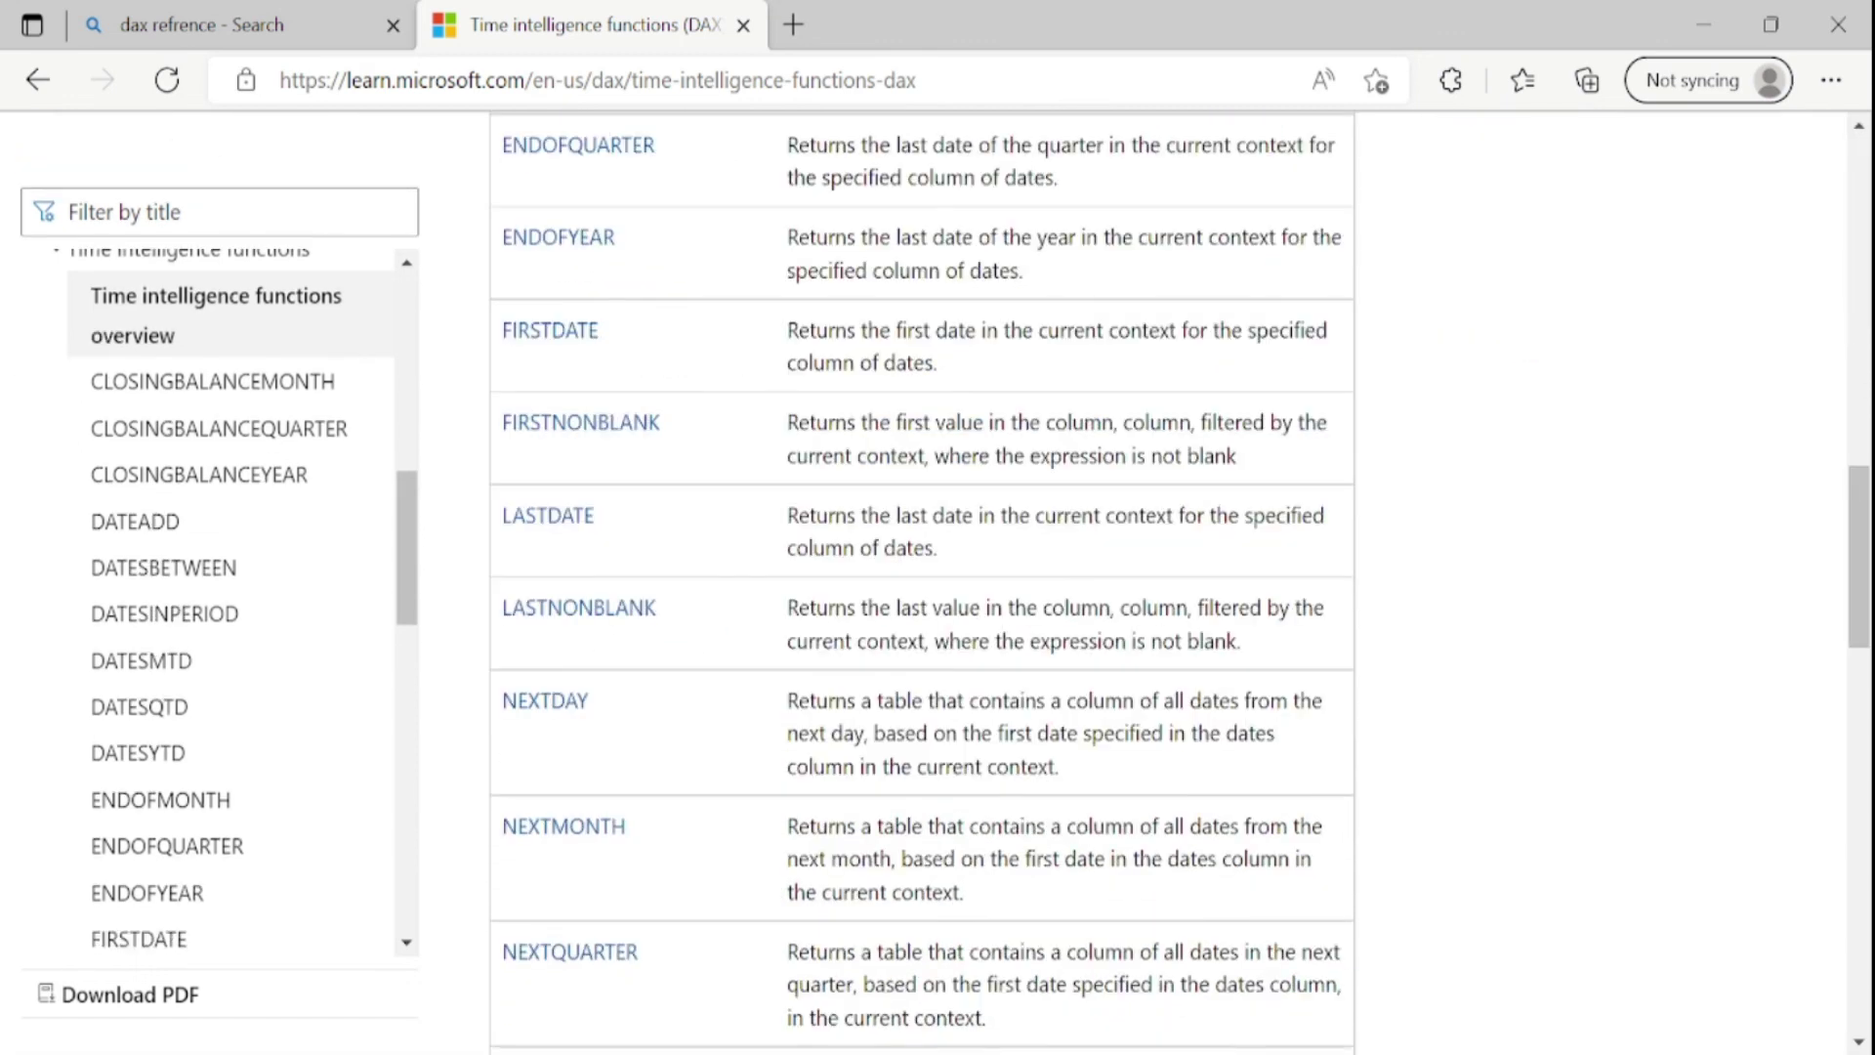
pyautogui.scroll(5, 921, 586)
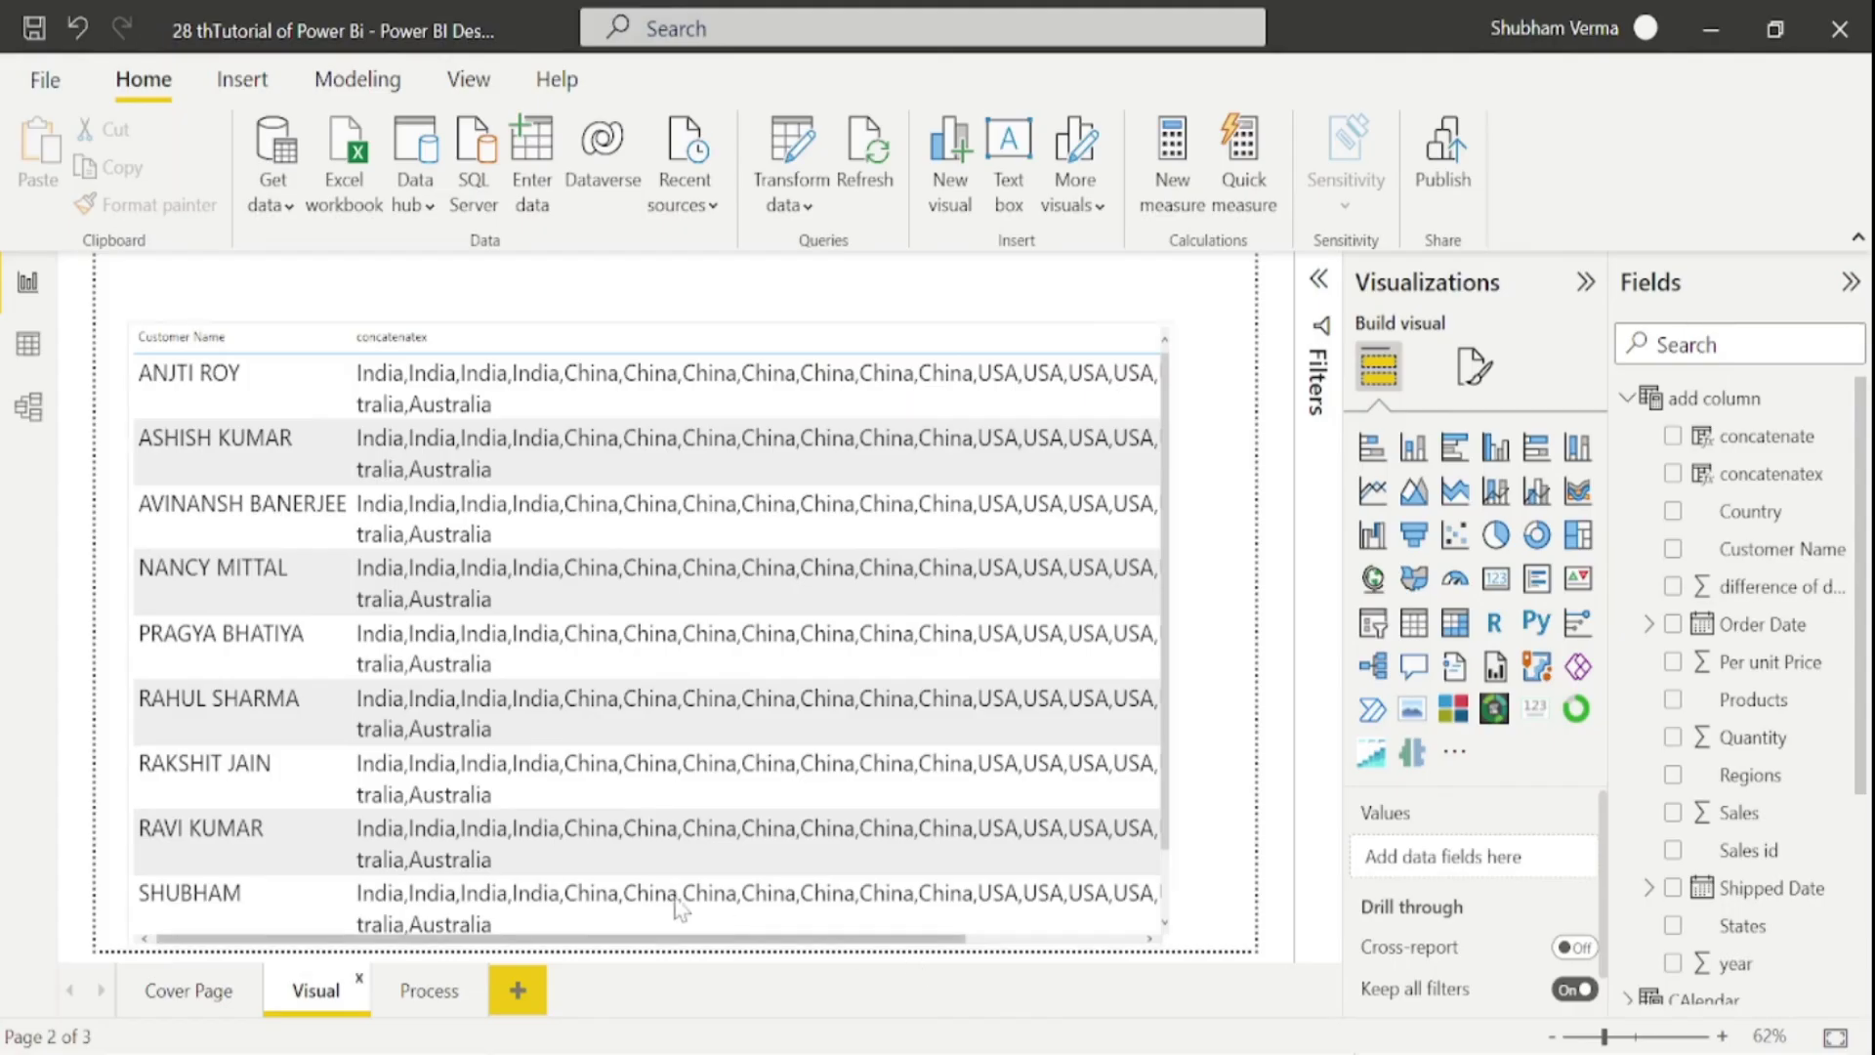
# In Power BI, highlight the lines from Modelling to Building Report on the Process page and return to the Cover Page.
pyautogui.click(439, 991)
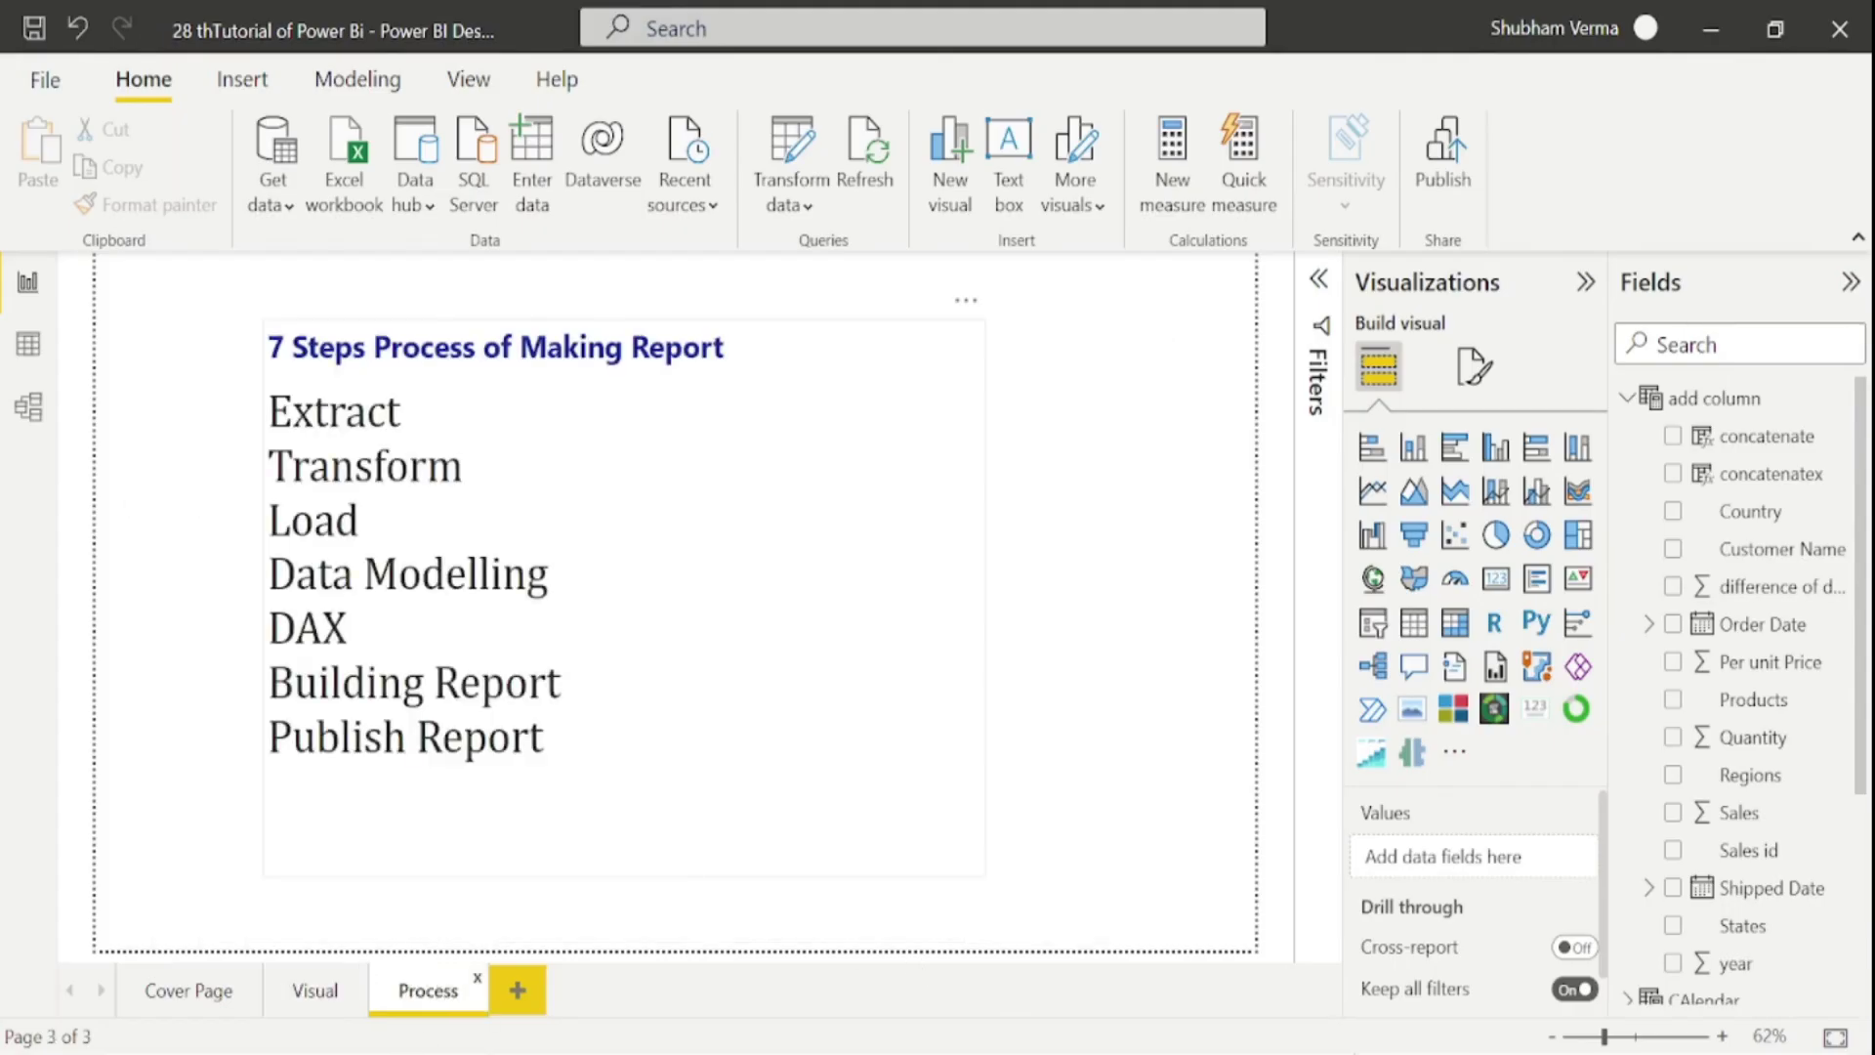
pyautogui.moveTo(561, 683); pyautogui.dragTo(363, 574)
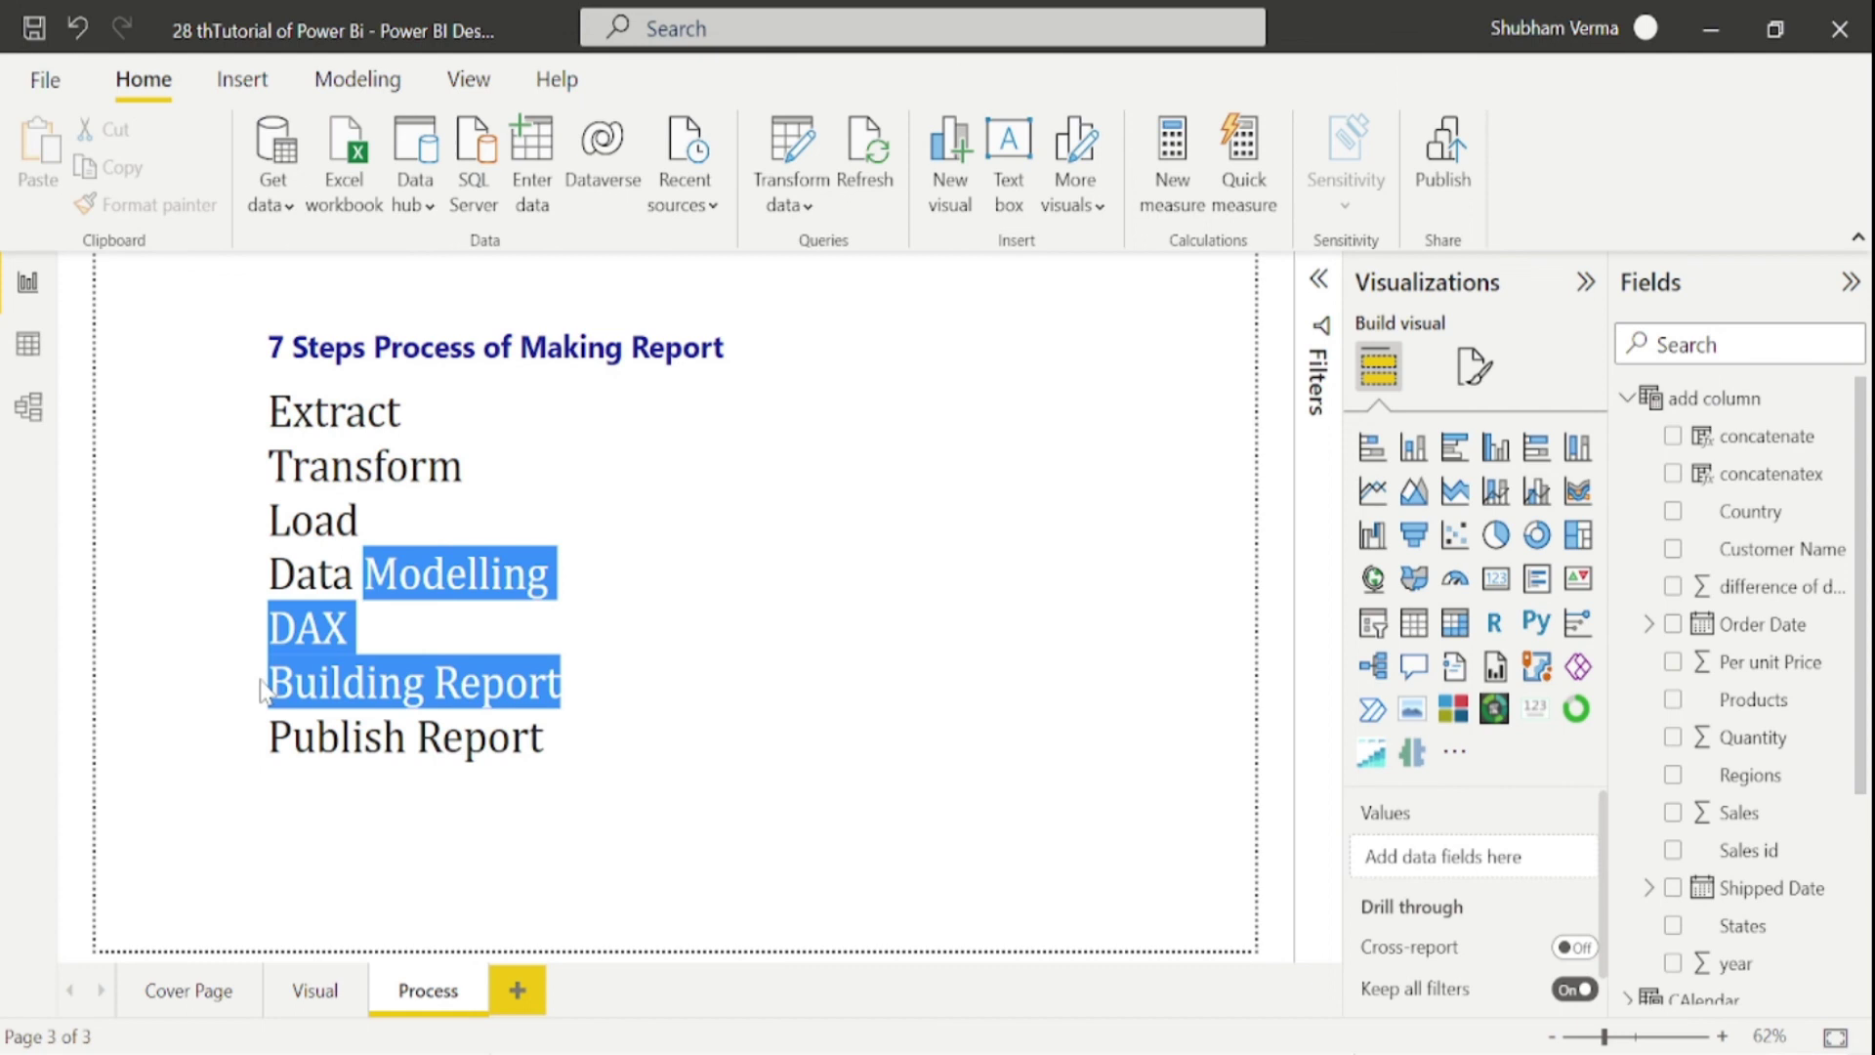
pyautogui.click(188, 990)
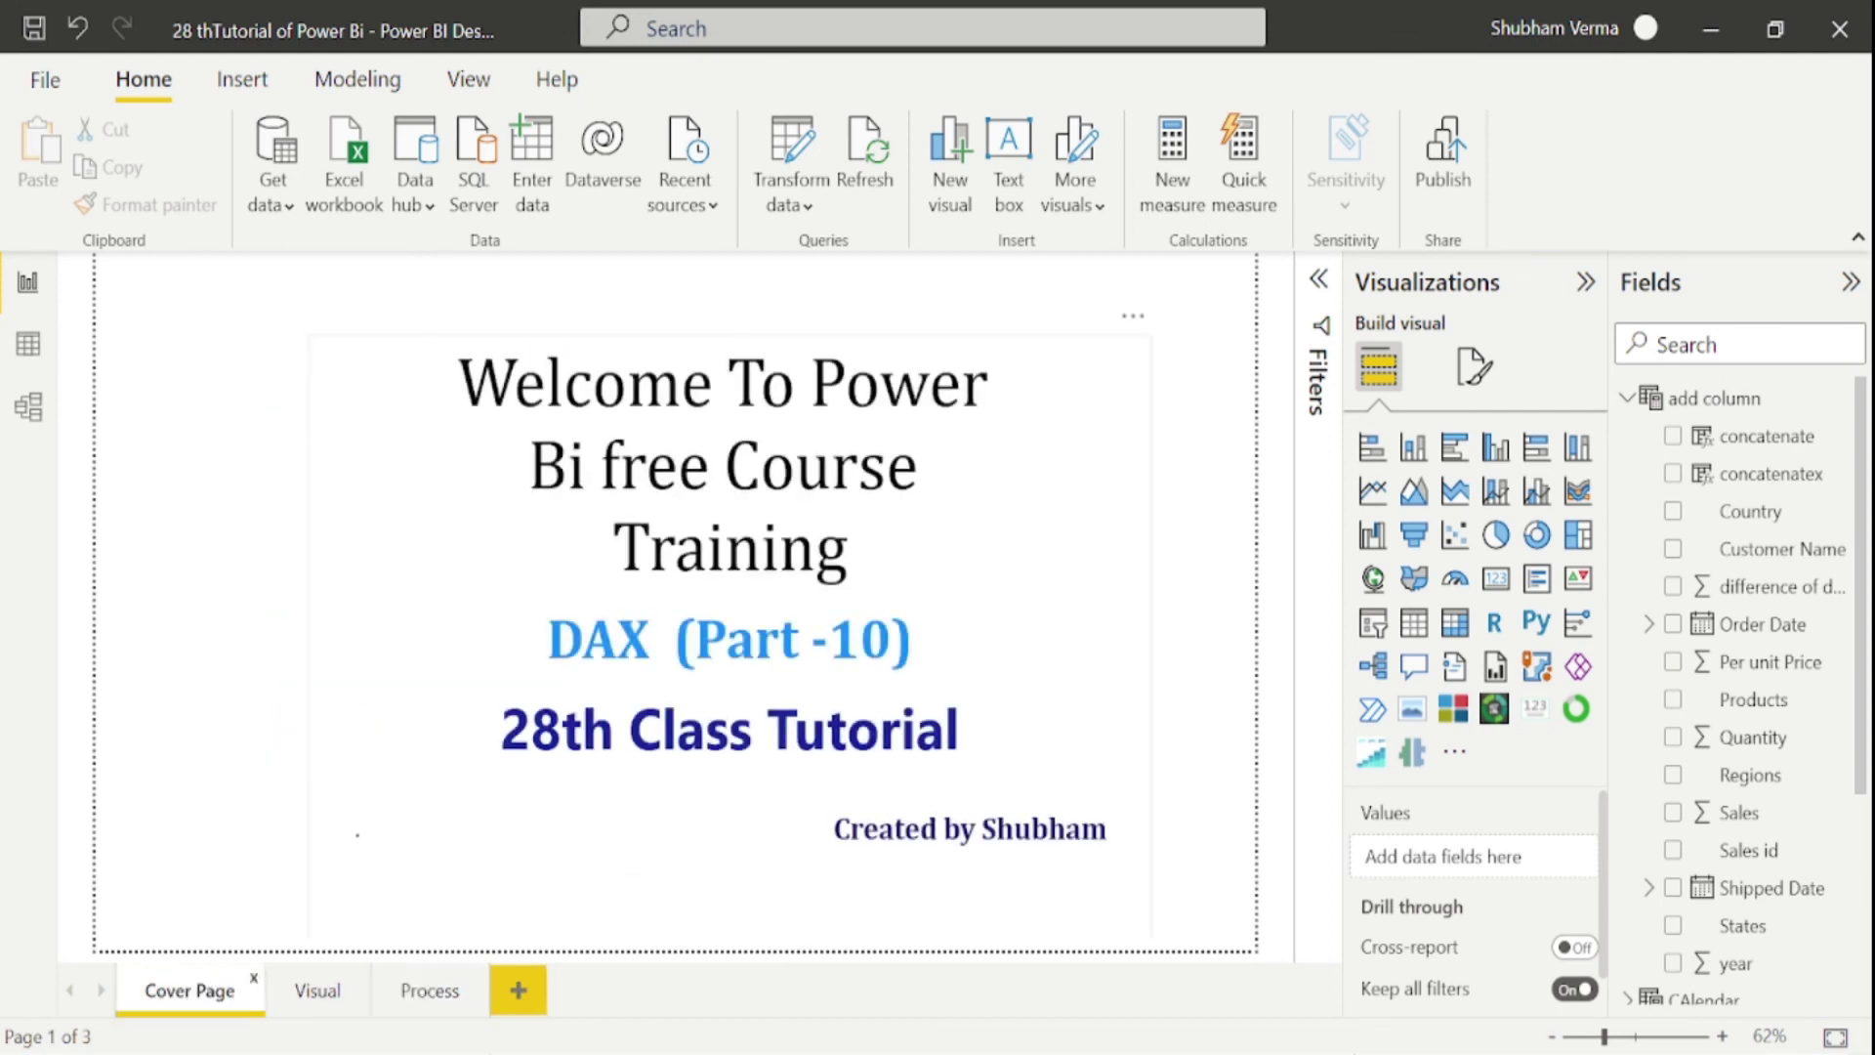